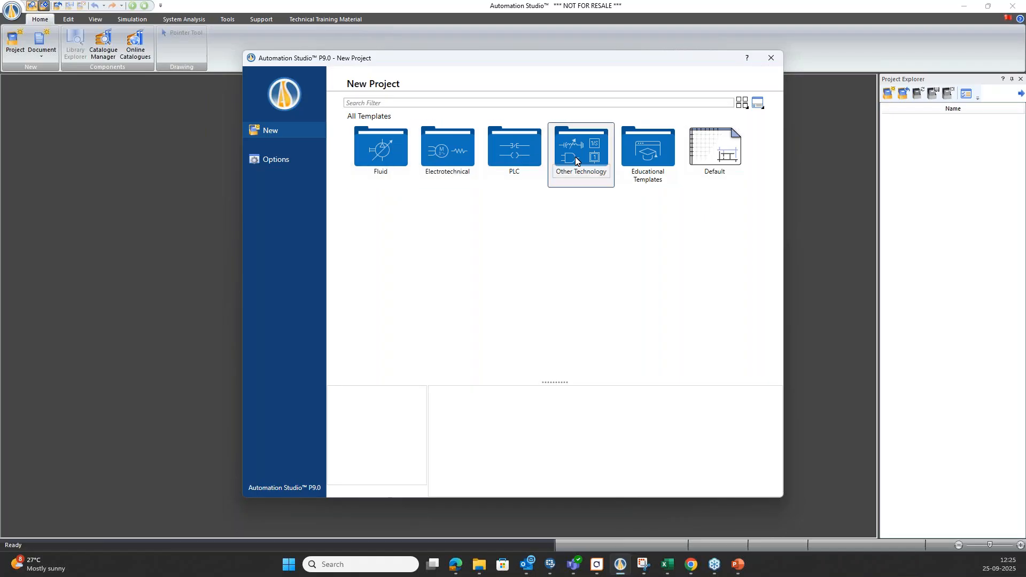
Look into the Educational Templates folder, return to all templates and create a new project from the Default template.
double_click(650, 155)
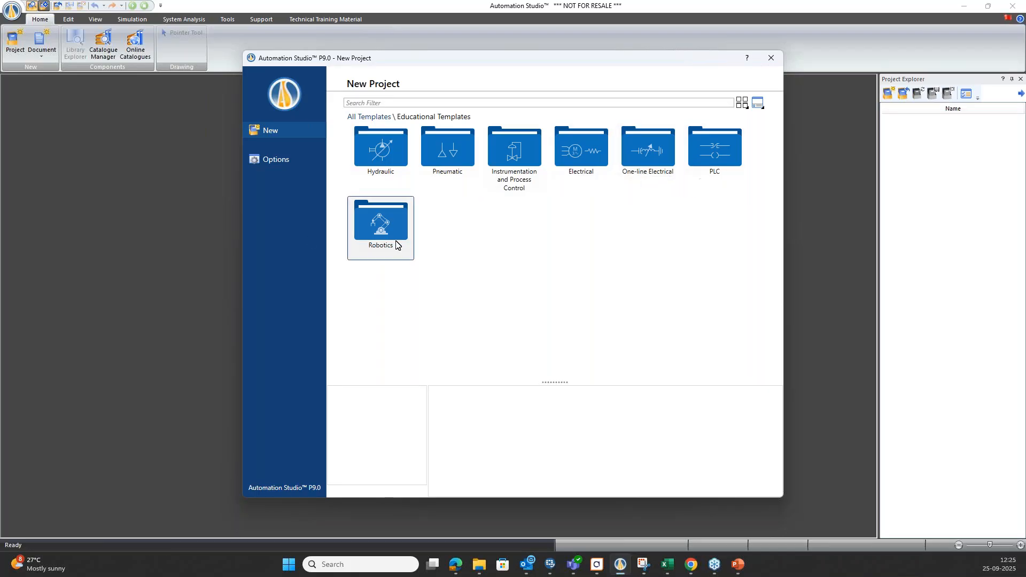
click(369, 117)
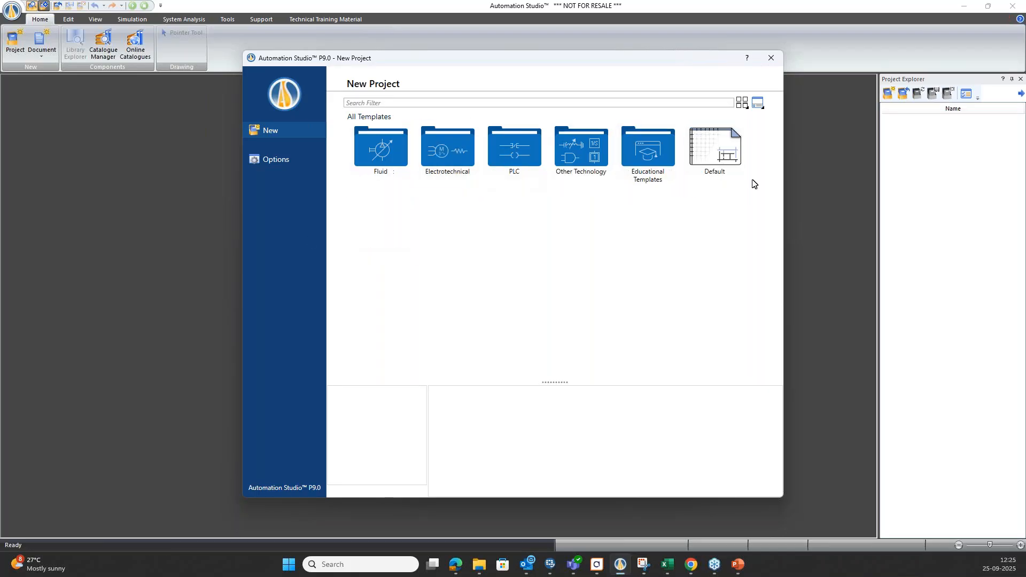
double_click(715, 155)
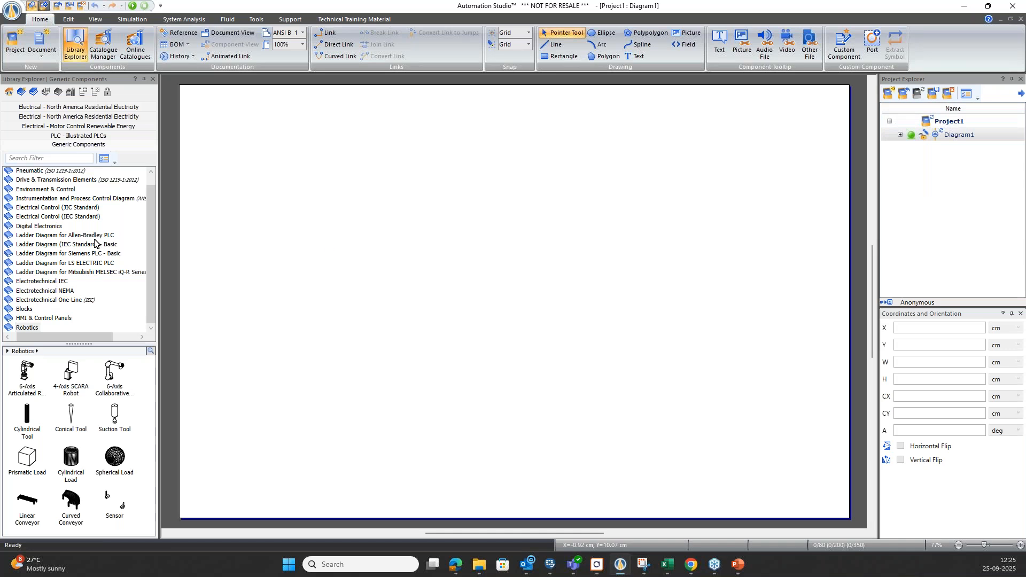
Browse the generic component libraries from Hydraulic through electrical control, ladder, electrotechnical, Blocks and HMI to Robotics.
scroll(94, 242, up, 1)
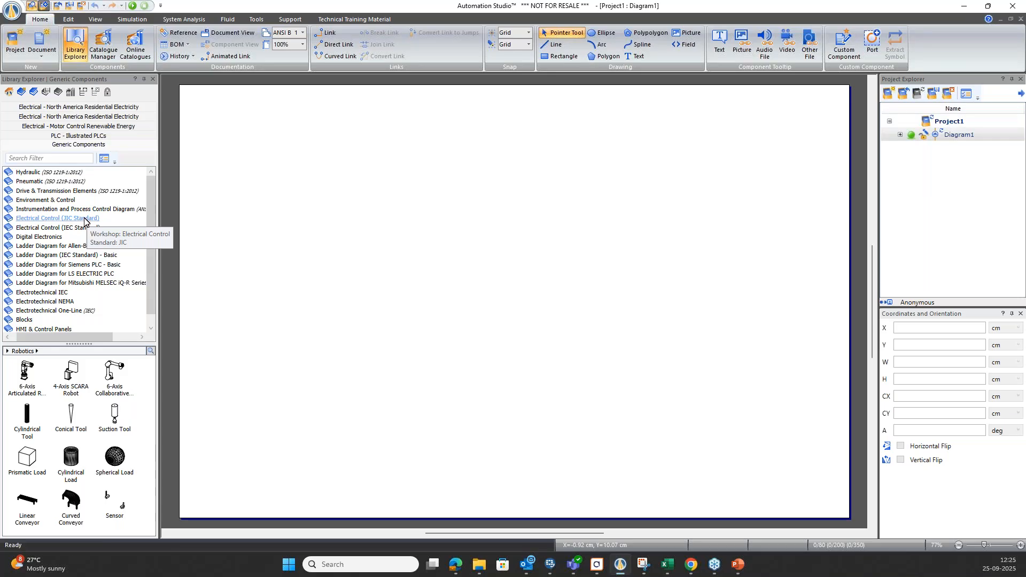
click(29, 181)
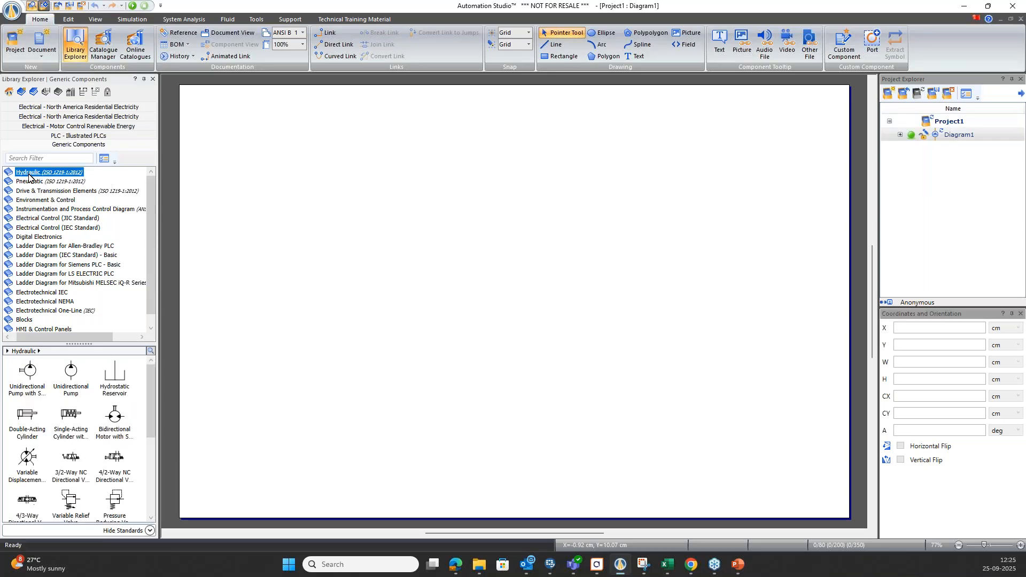
click(32, 191)
click(31, 201)
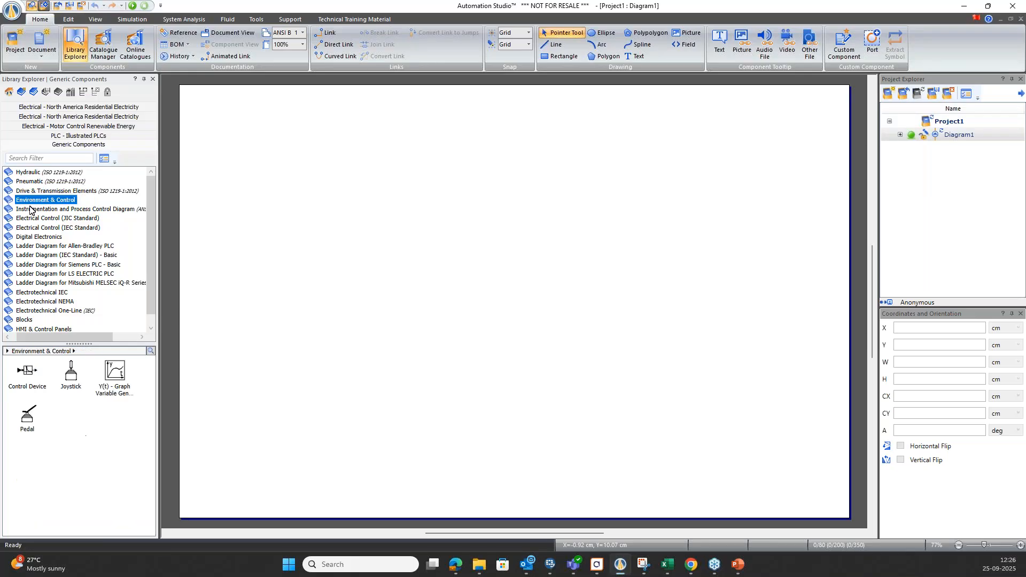
click(28, 211)
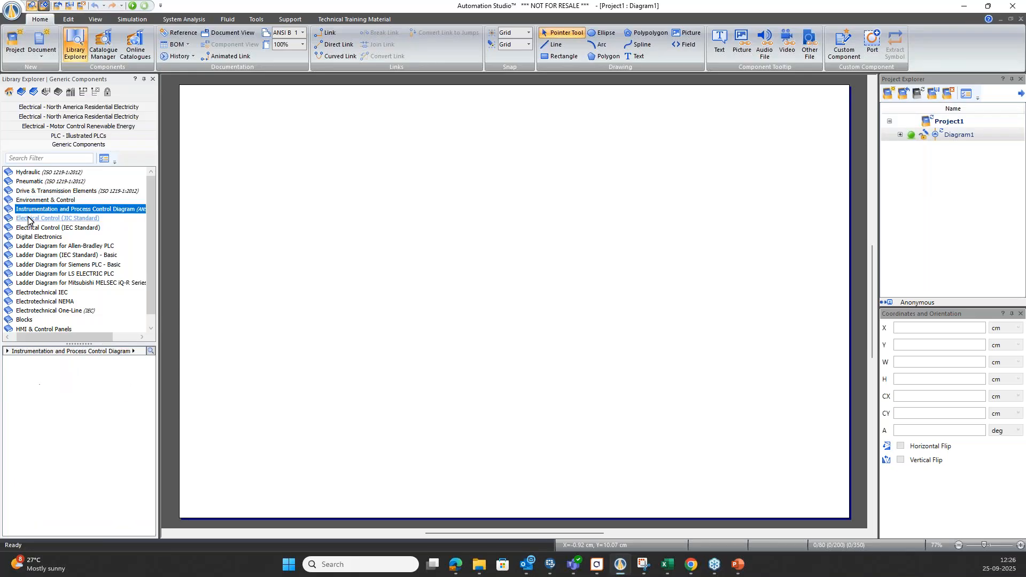
click(28, 218)
click(33, 229)
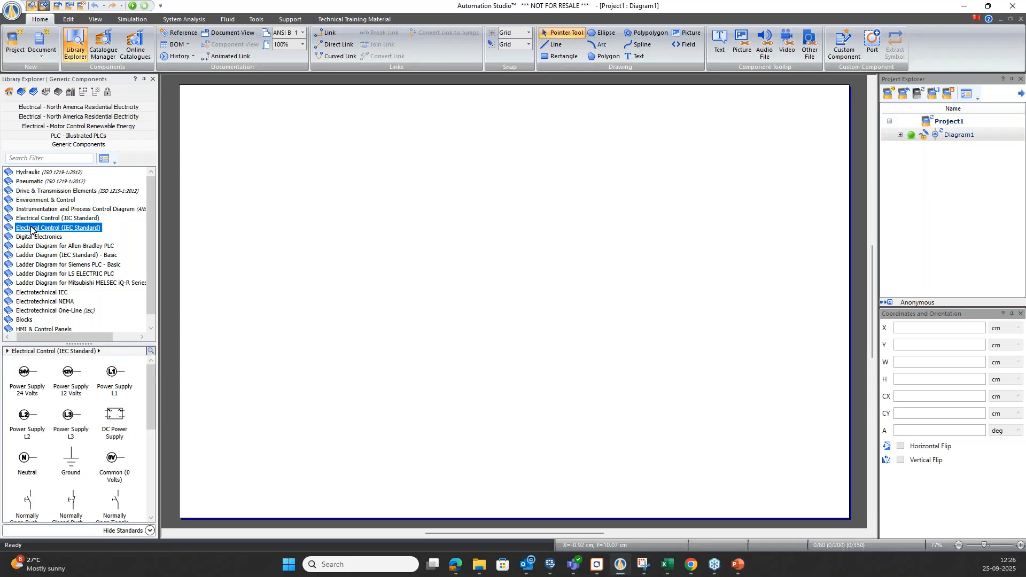
click(36, 246)
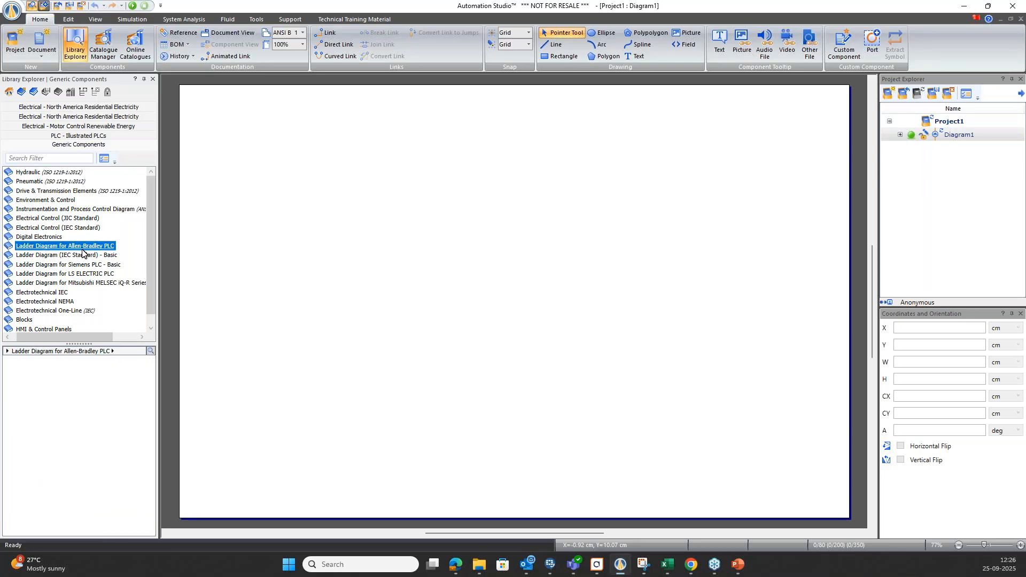
click(71, 283)
scroll(68, 286, down, 1)
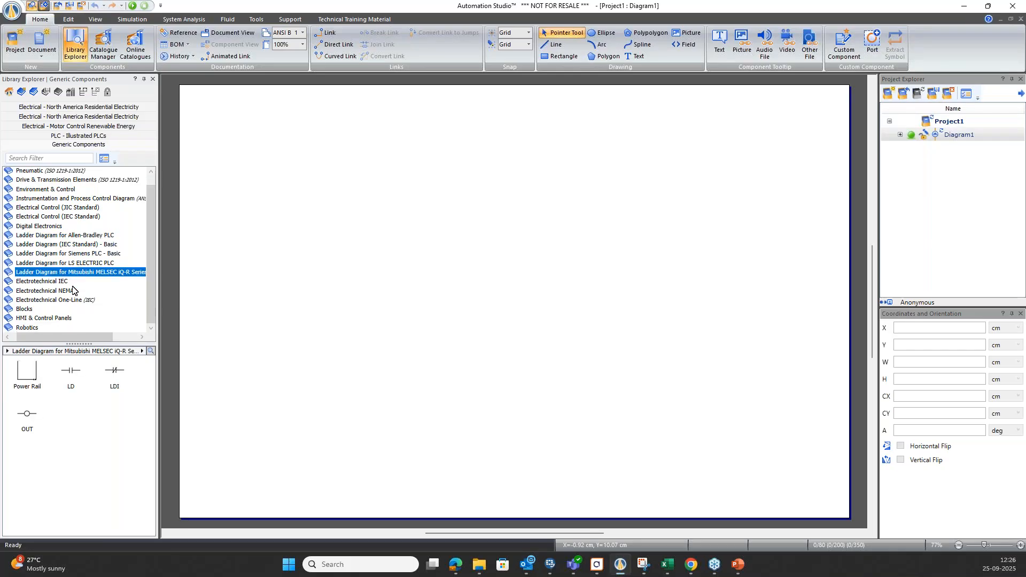
click(57, 282)
click(56, 292)
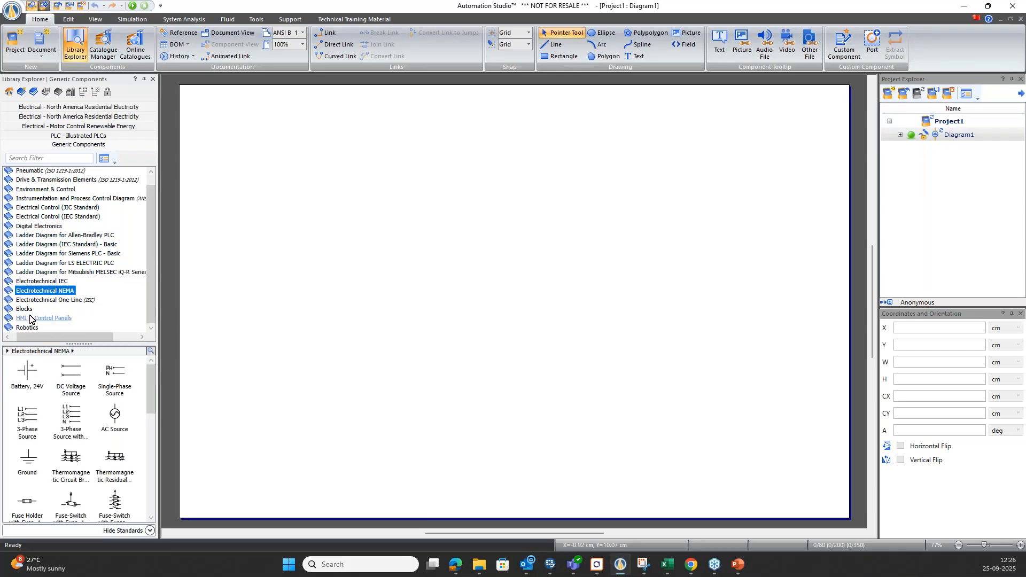
click(26, 310)
click(26, 319)
click(25, 328)
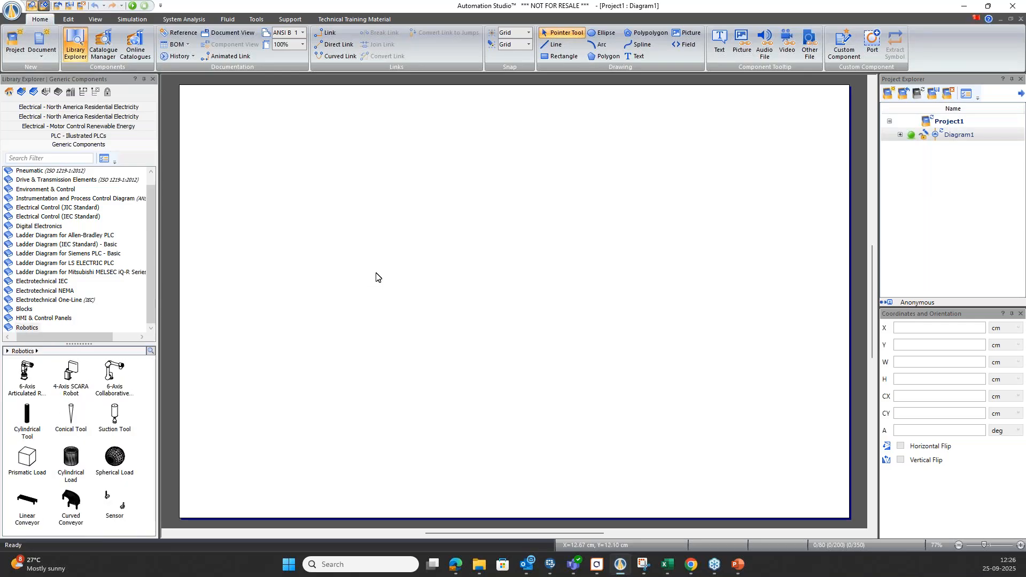
Add a new electrotechnical diagram to Project1.
right_click(930, 124)
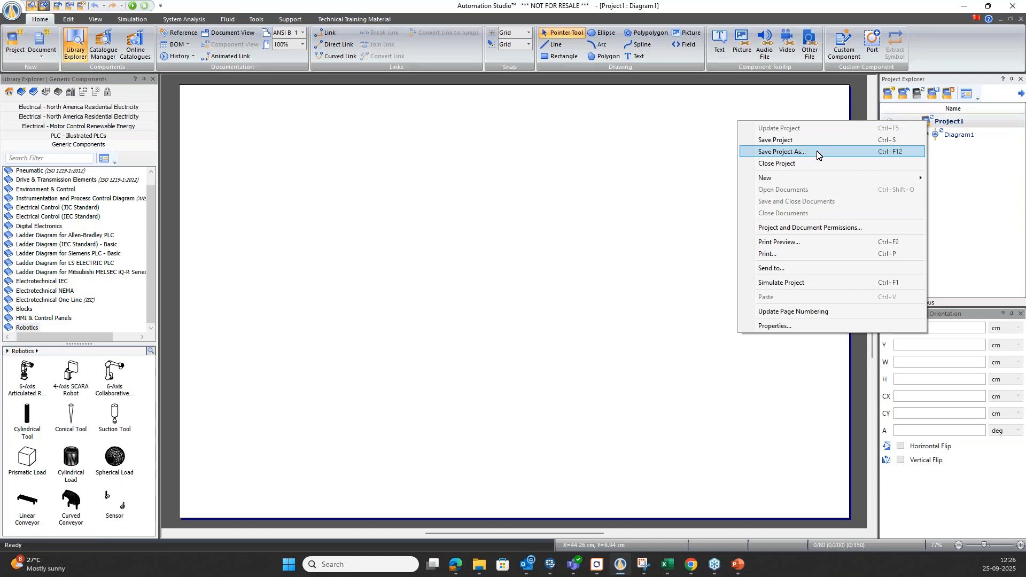
mouse_move(780, 181)
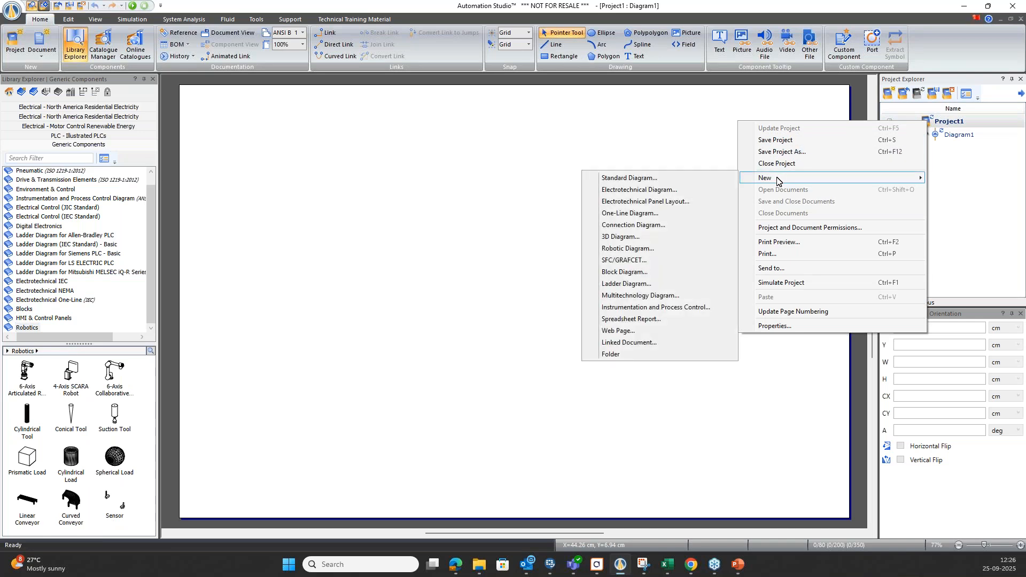
click(645, 190)
click(603, 360)
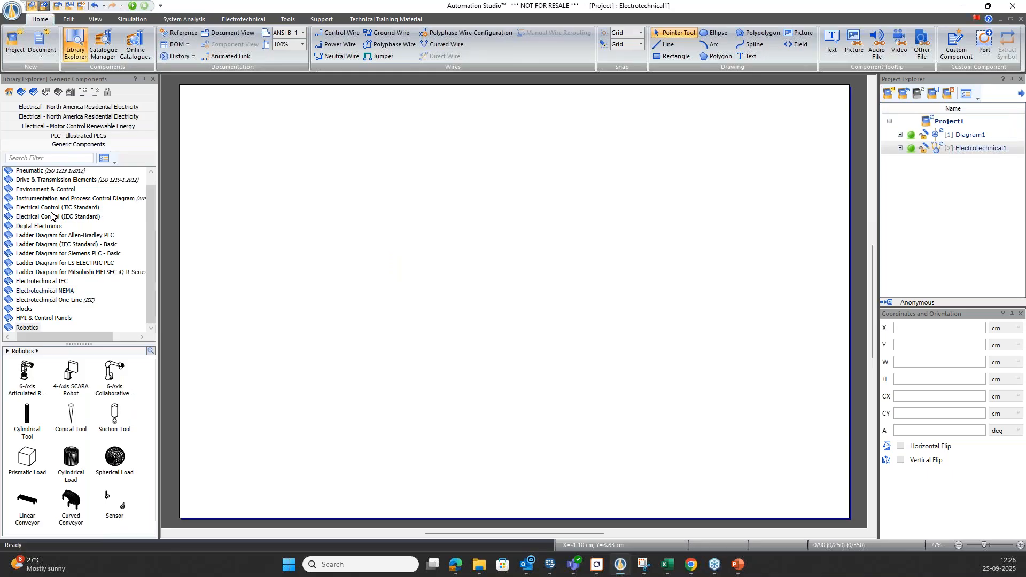
Place a 24 V battery from the Electrotechnical IEC library in the upper-left area of the diagram.
scroll(51, 213, up, 1)
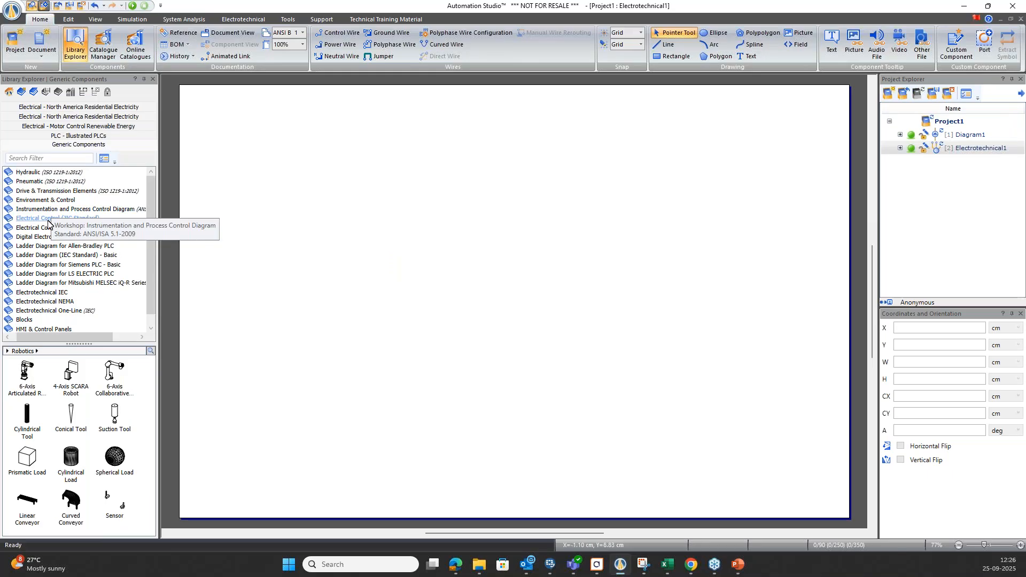
click(48, 219)
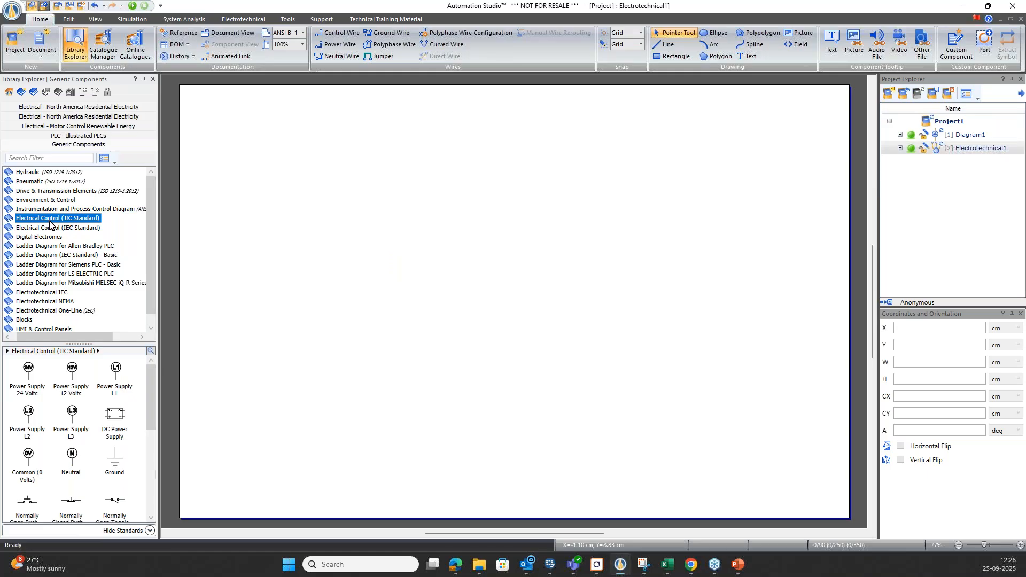
click(50, 227)
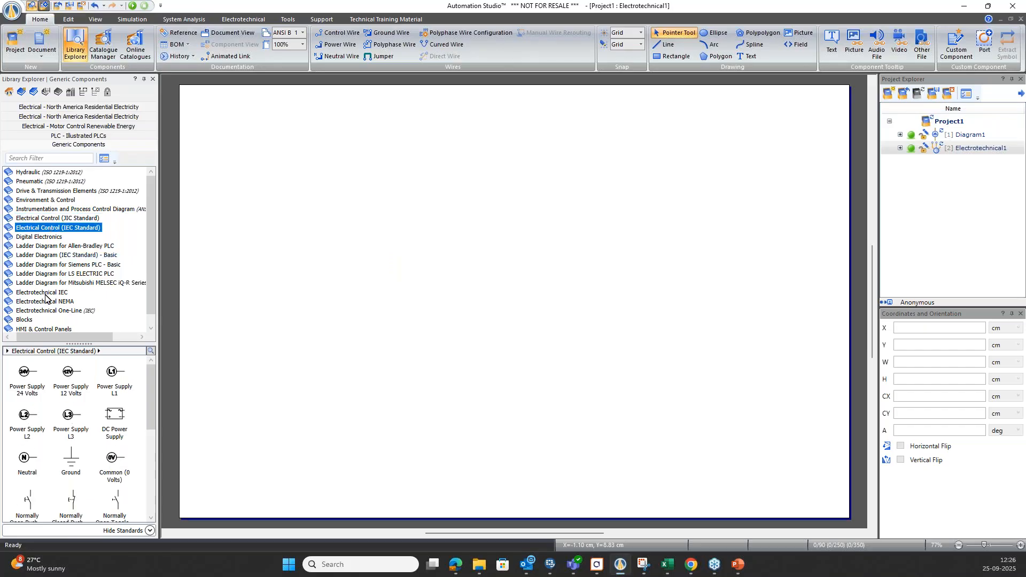
scroll(48, 281, down, 1)
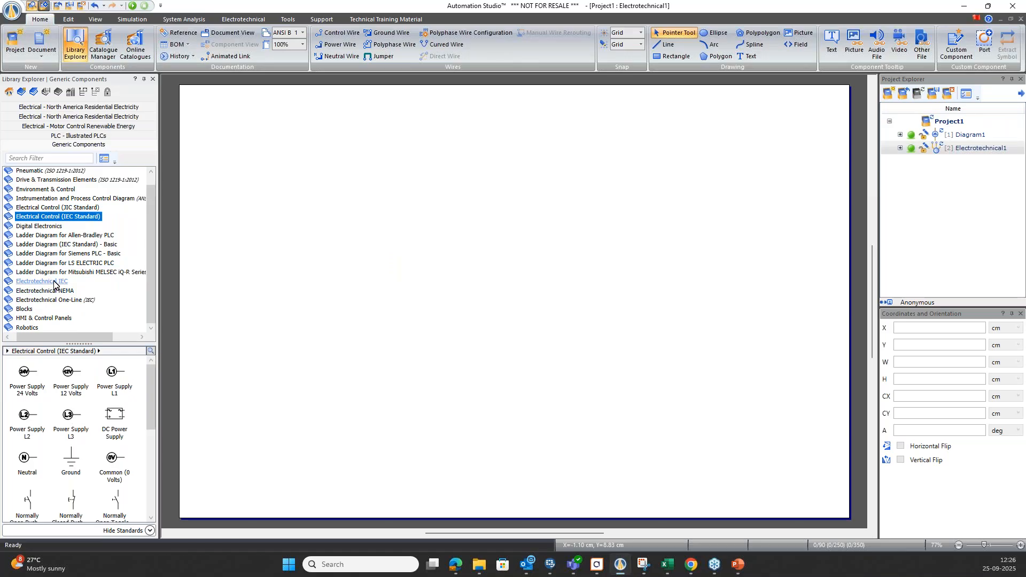
click(54, 283)
drag(33, 374, 331, 210)
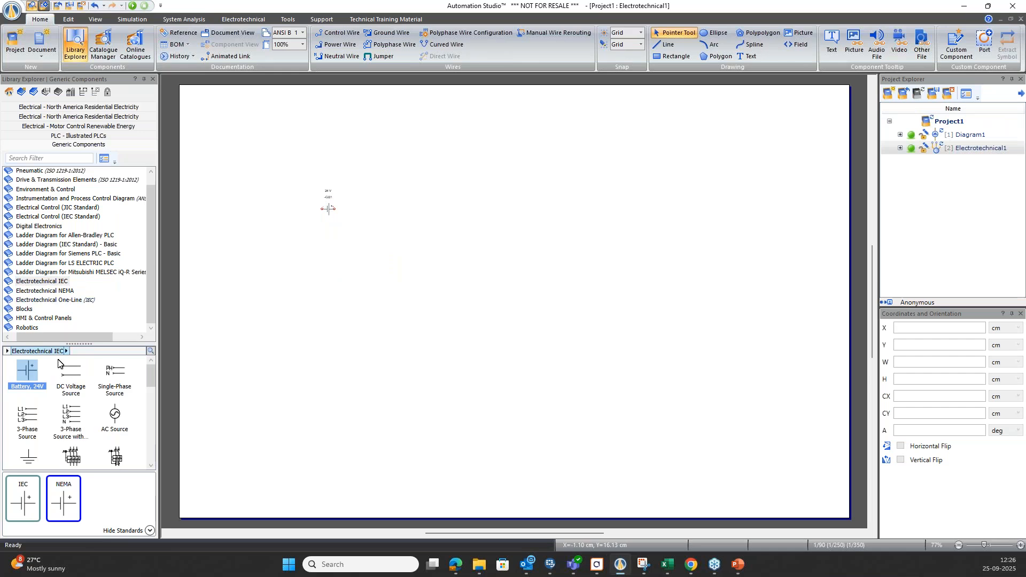
Place two resistors from the Electrotechnical IEC library in a row beside the battery.
scroll(73, 391, down, 5)
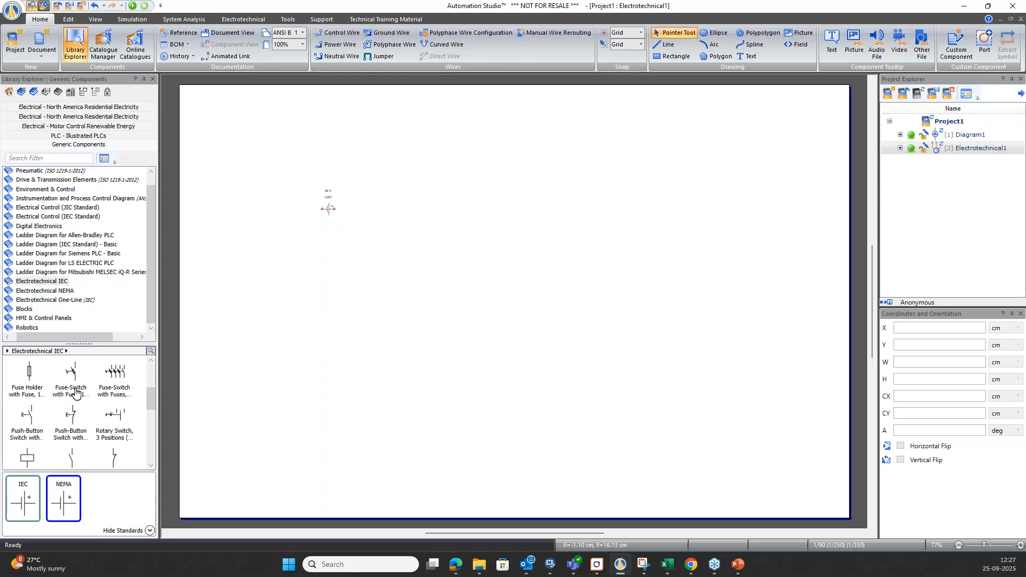
scroll(74, 393, down, 10)
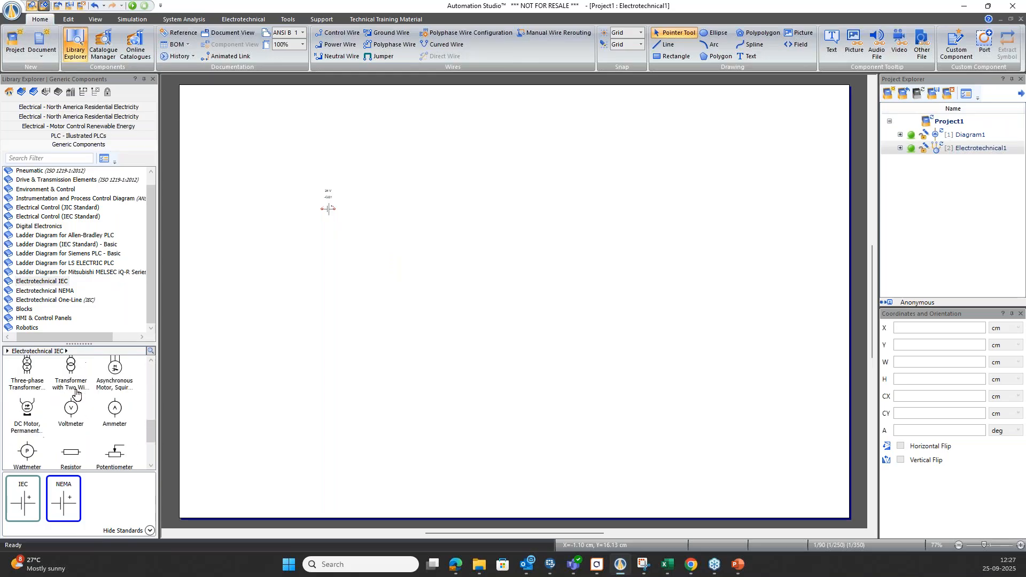
drag(71, 426, 454, 212)
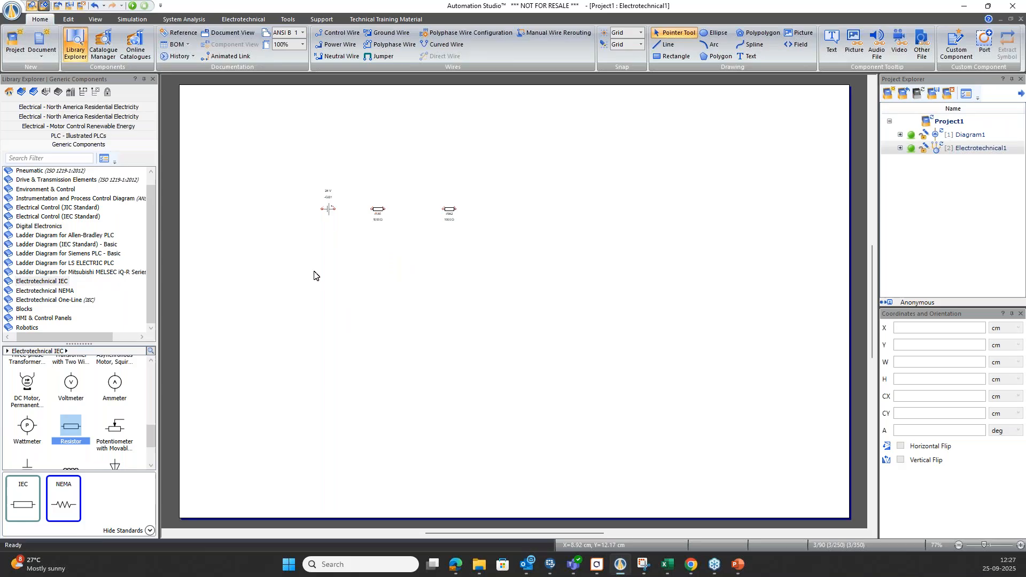
Place two voltmeters and one ammeter in a row below the battery and resistors.
drag(70, 381, 365, 254)
drag(72, 386, 430, 255)
click(114, 386)
drag(114, 386, 488, 250)
click(452, 284)
Wire the battery, both resistors and the ammeter into one closed series loop.
scroll(383, 274, up, 3)
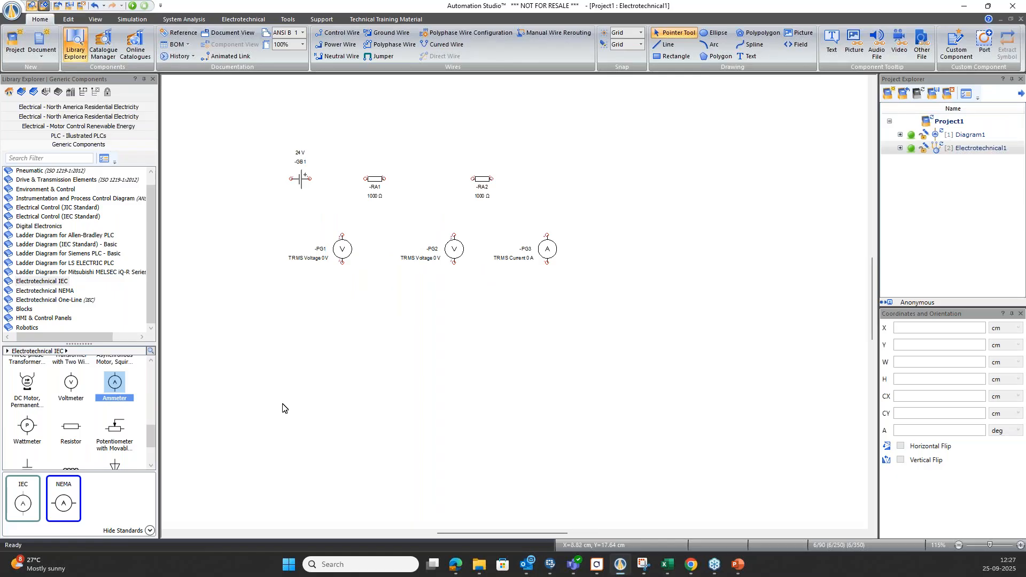
scroll(321, 185, up, 2)
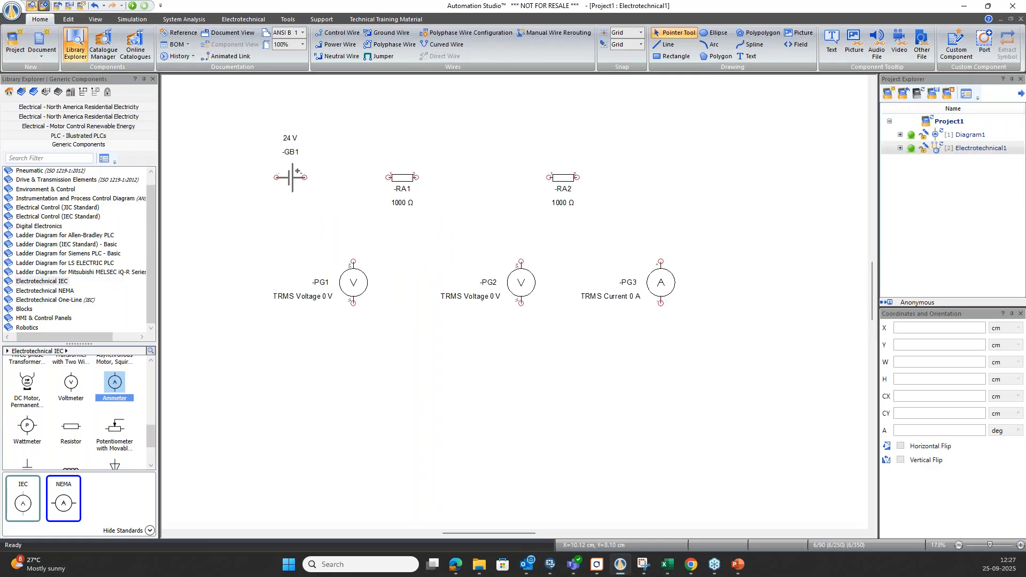
drag(381, 178, 661, 261)
drag(661, 303, 276, 177)
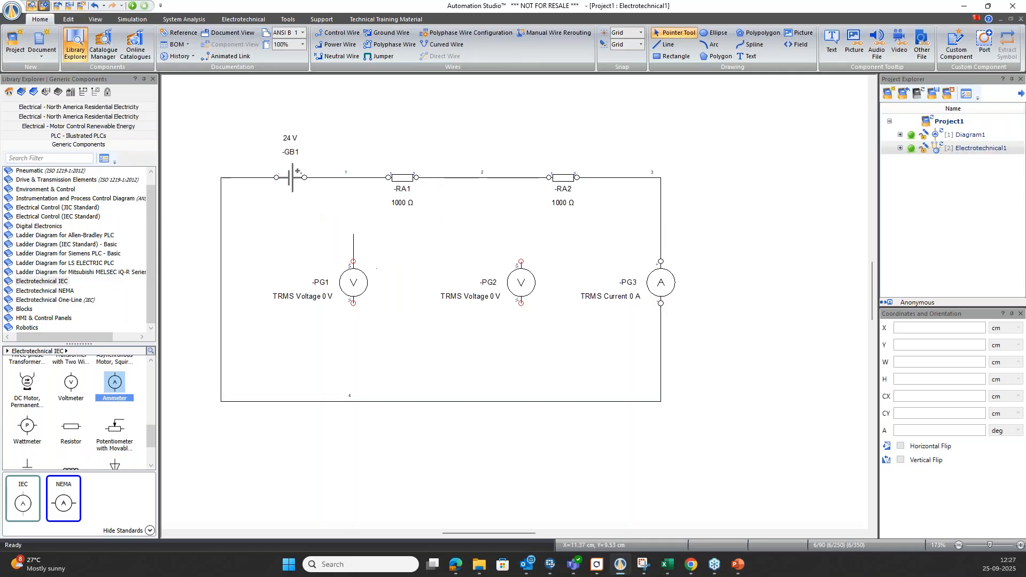
Wire voltmeter PG1 in parallel across resistor RA1 and voltmeter PG2 across resistor RA2.
drag(354, 185, 354, 177)
drag(353, 303, 417, 177)
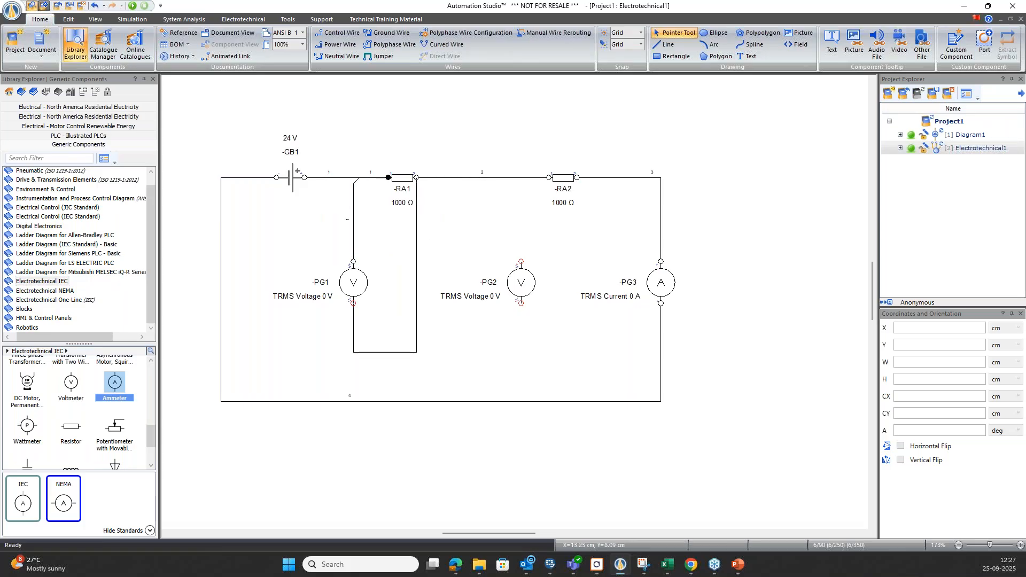
drag(521, 261, 522, 178)
drag(521, 303, 578, 177)
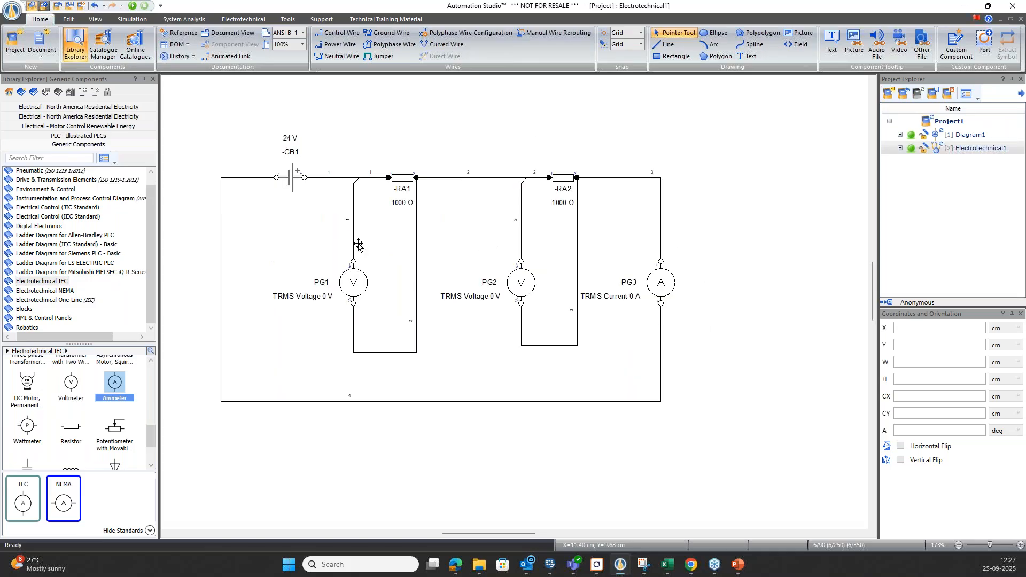
Set the resistance of resistor RA1 to 100 Ω in its component data and review its other technical parameters.
mouse_move(402, 177)
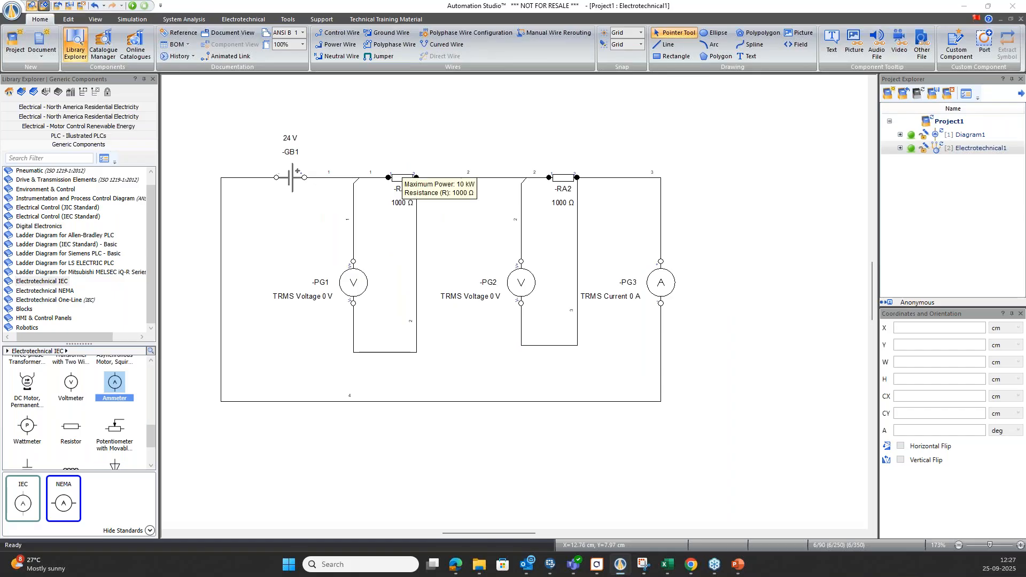
double_click(412, 182)
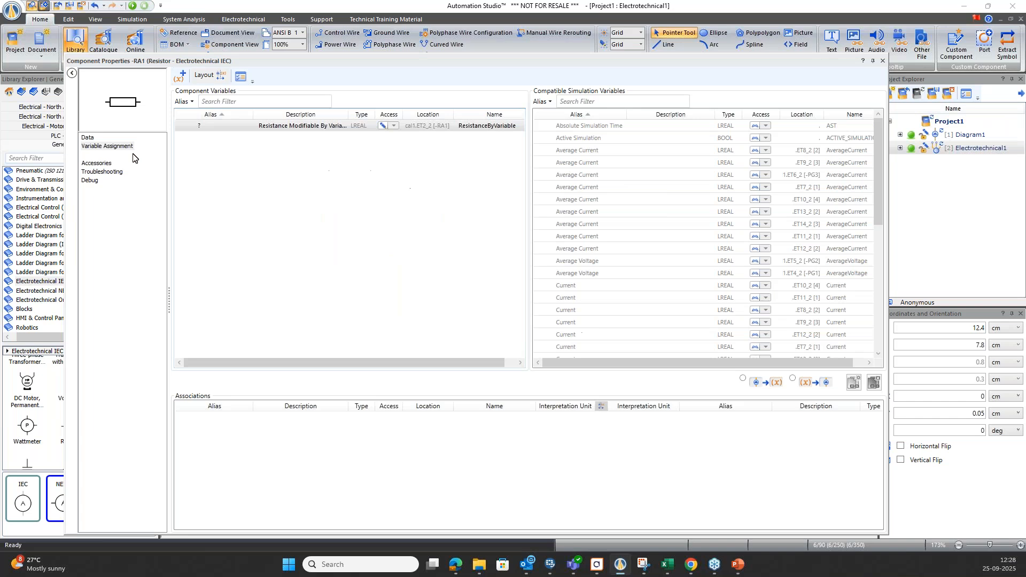
click(88, 138)
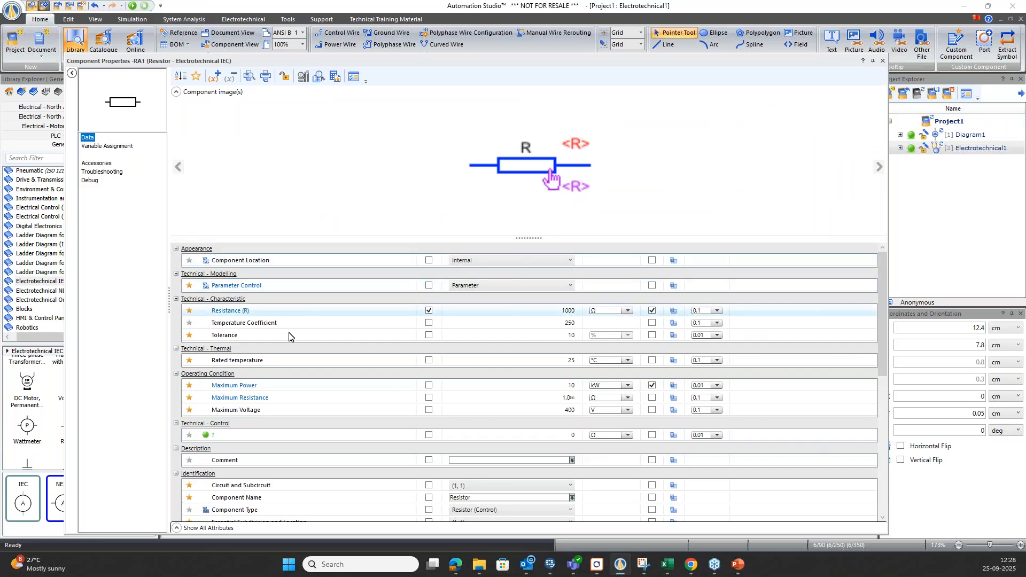
click(572, 311)
text(100)
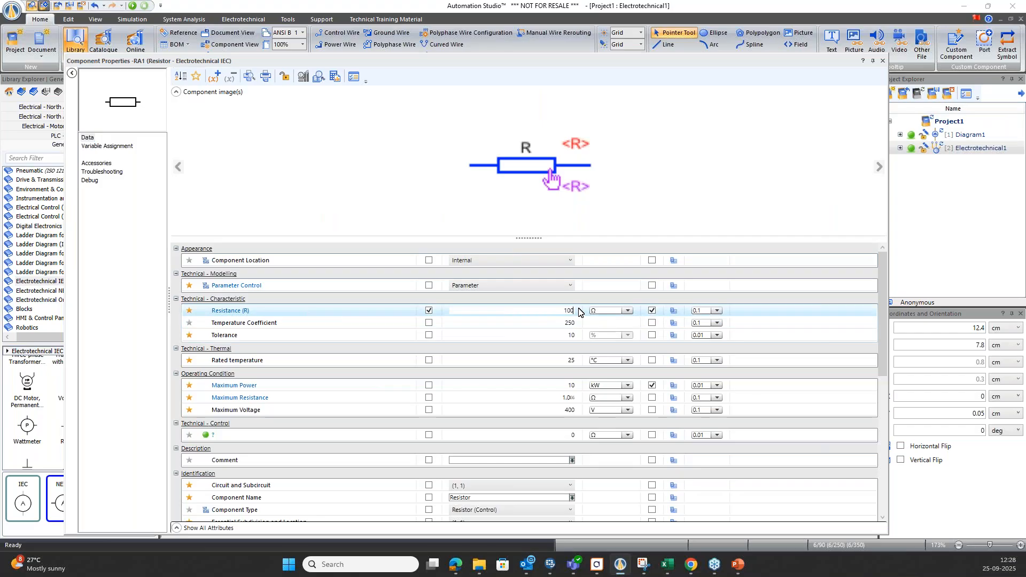
click(561, 322)
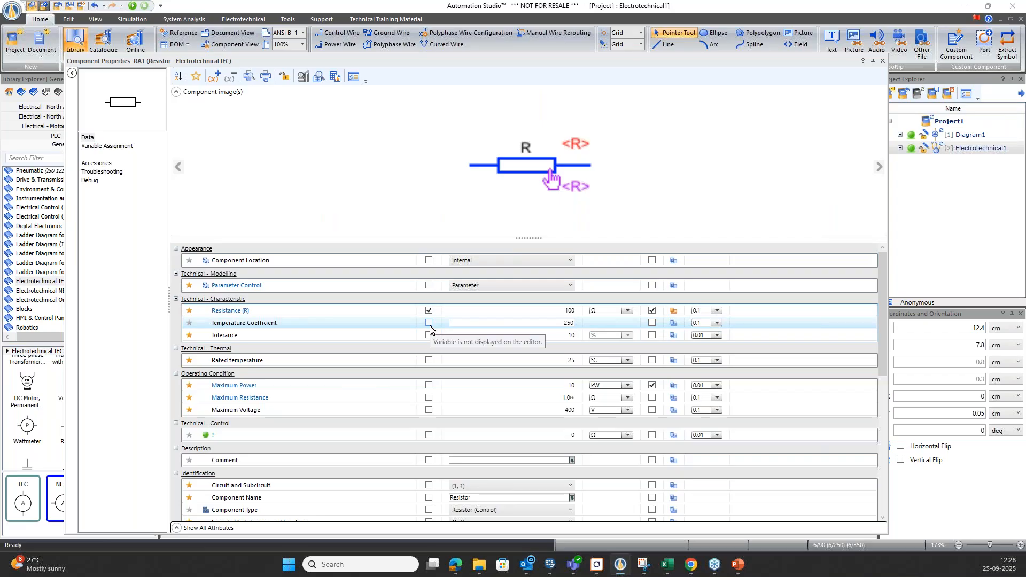
scroll(313, 343, down, 1)
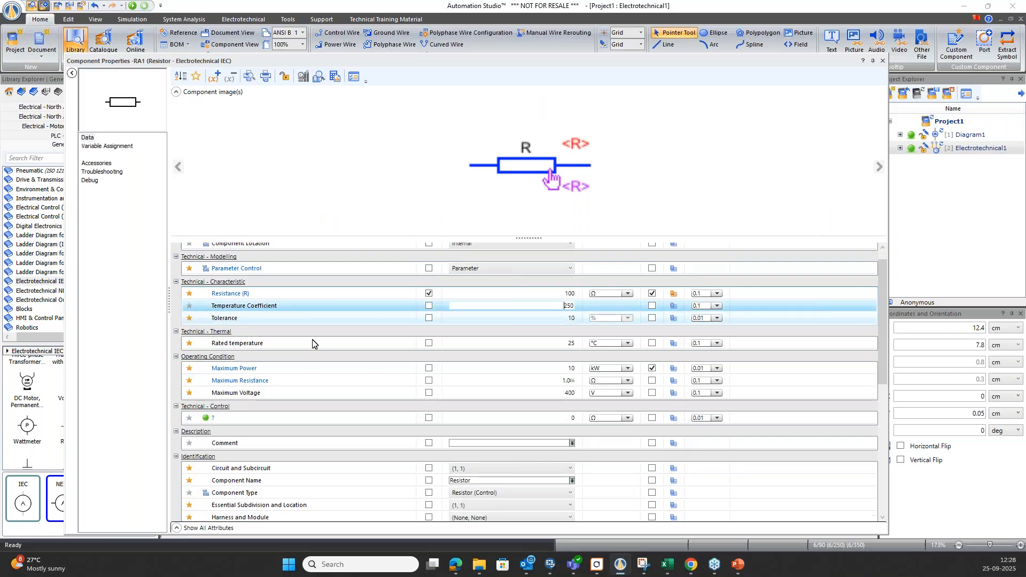
scroll(313, 344, down, 1)
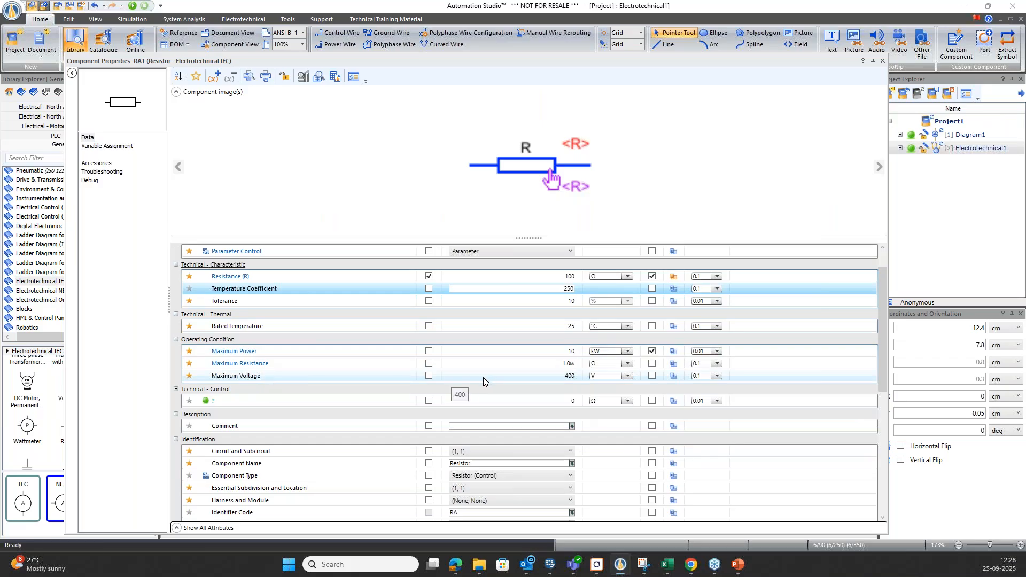
Set the Parameter Control of resistor RA1 to Slider and close its component properties.
scroll(505, 373, down, 3)
scroll(508, 373, up, 4)
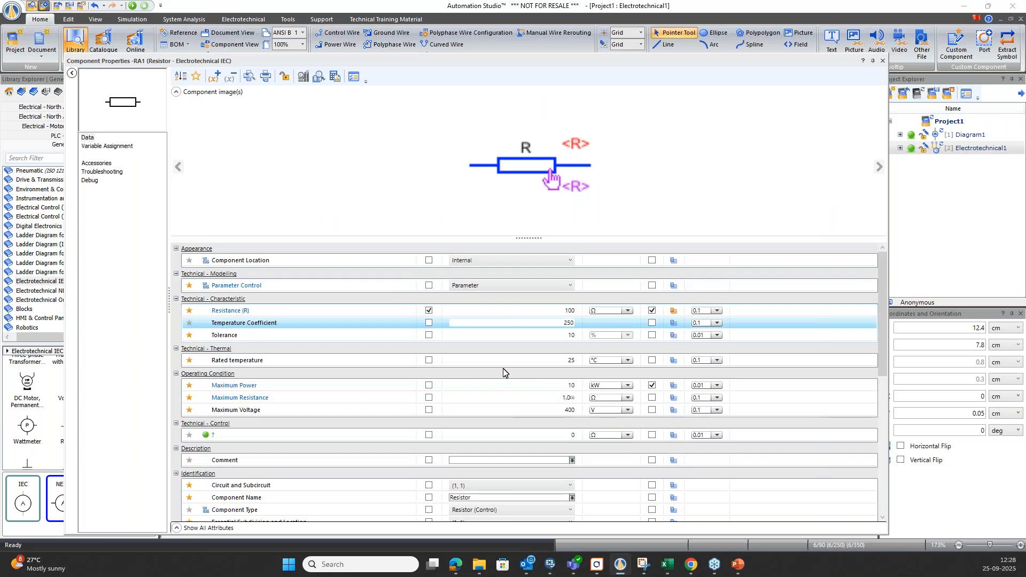
click(489, 261)
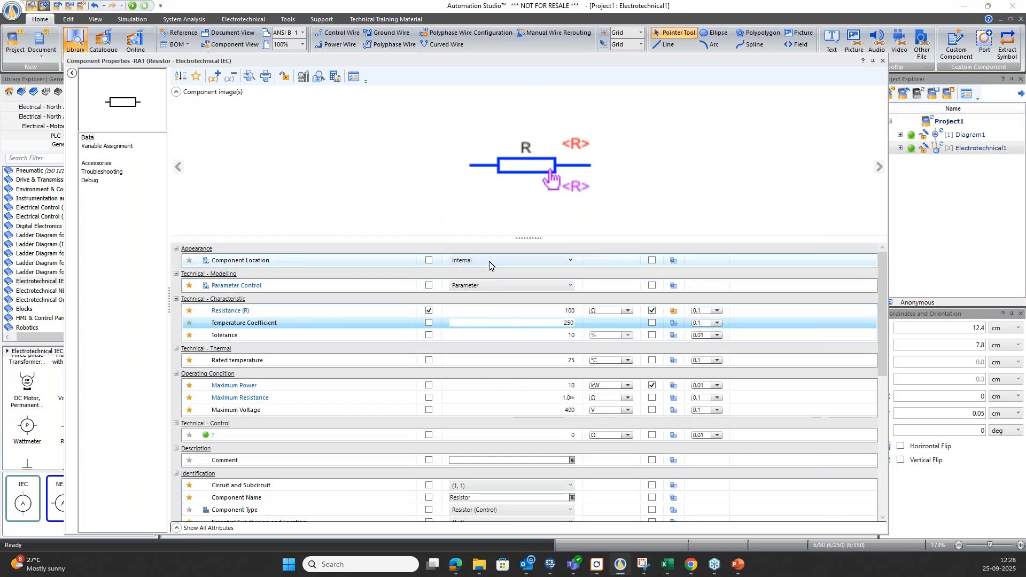
click(488, 283)
click(486, 285)
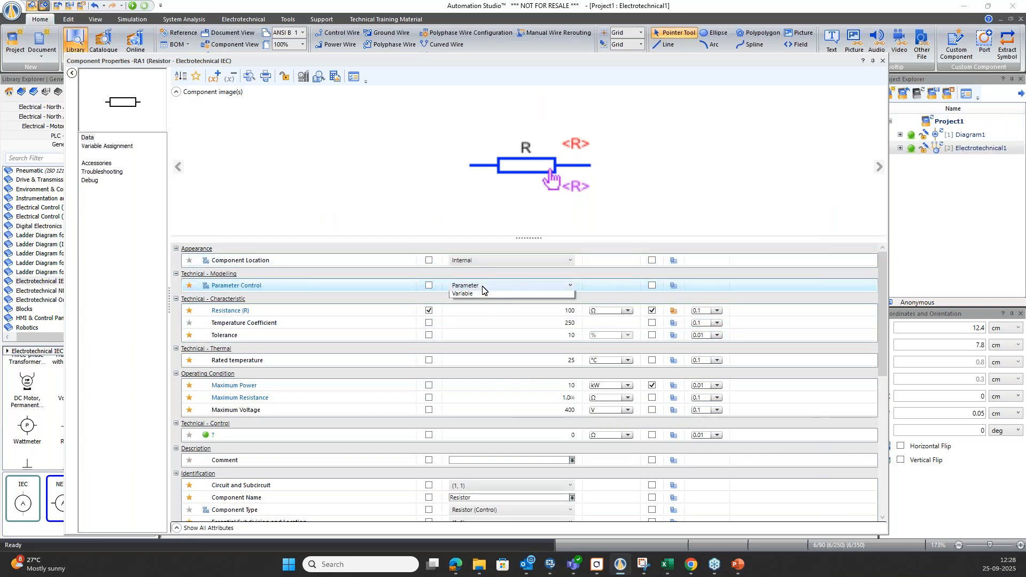
click(471, 307)
click(485, 314)
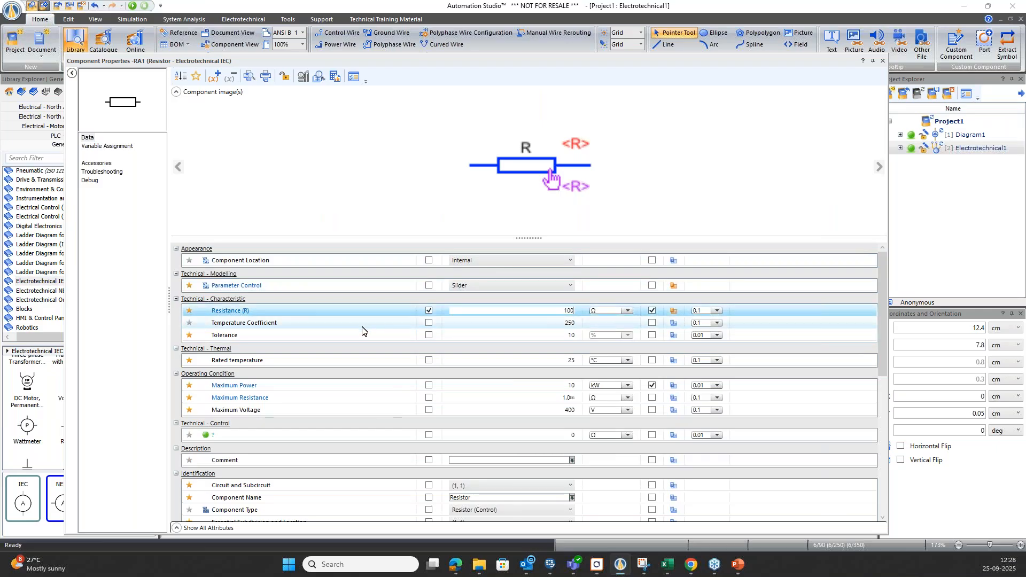
click(883, 61)
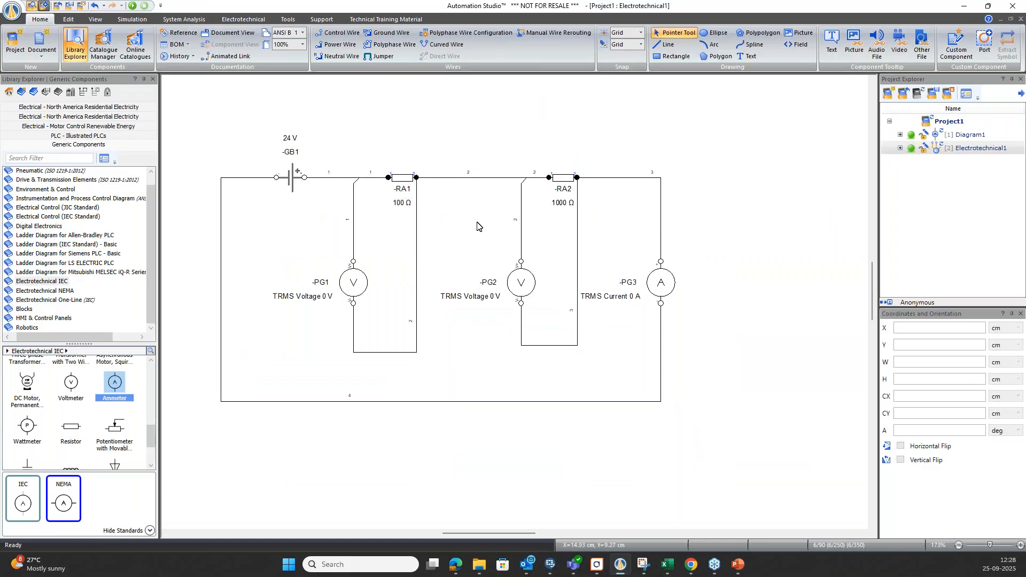
Run the simulation to check the live resistance slider of resistor RA1, and stop the simulation.
key(F5)
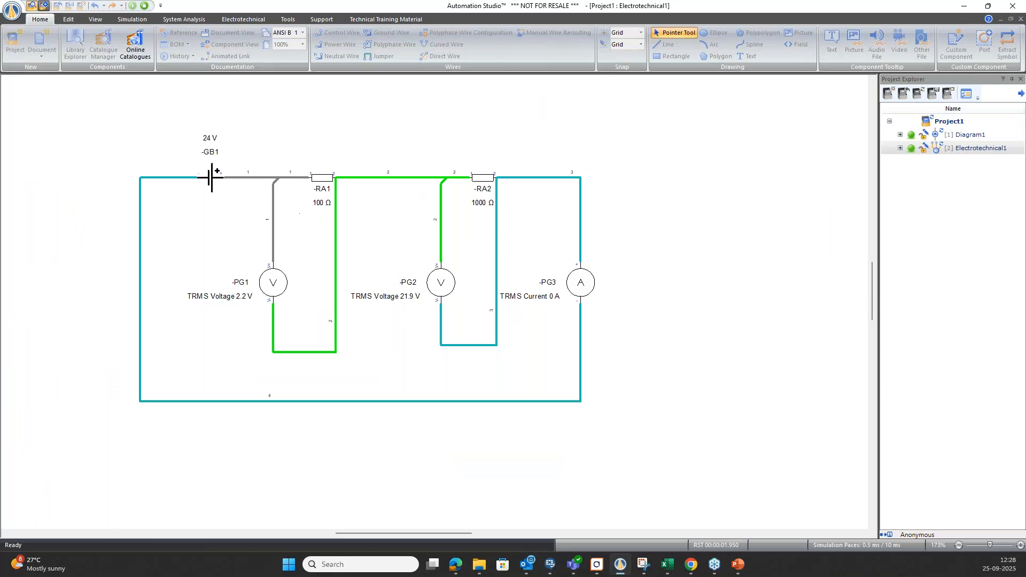
click(323, 178)
drag(342, 144, 292, 103)
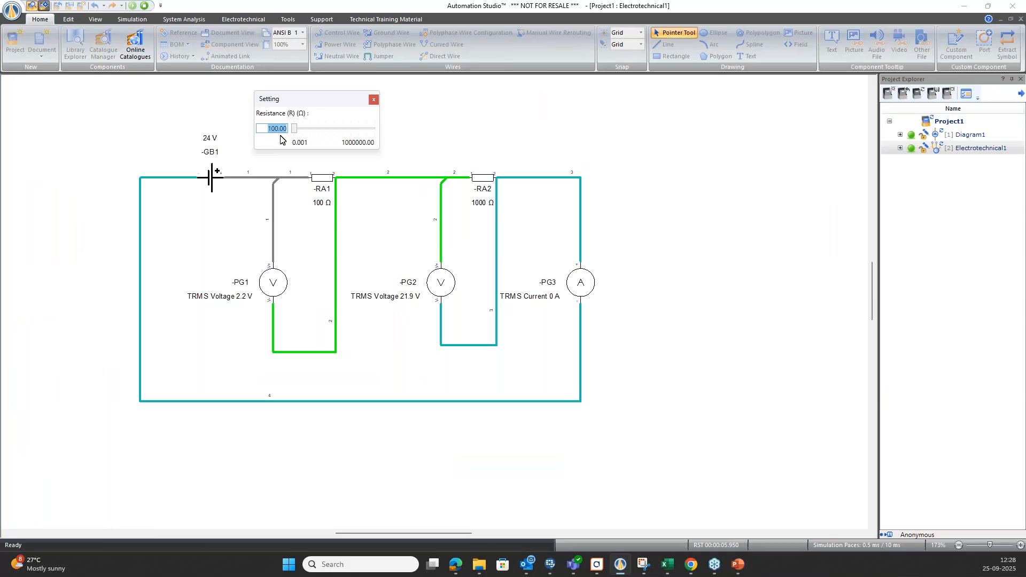
click(374, 99)
click(322, 178)
drag(352, 190, 298, 103)
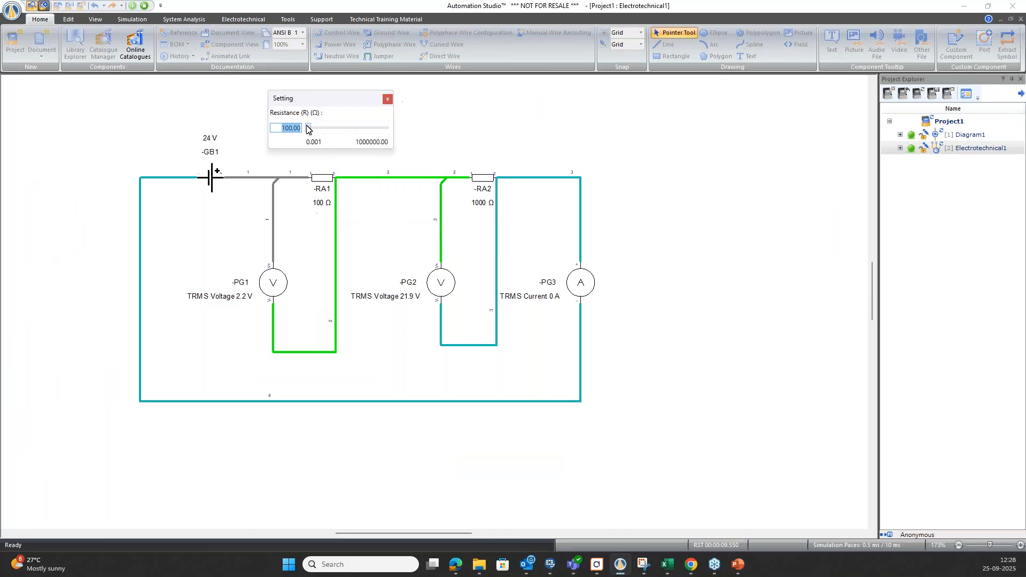
click(388, 99)
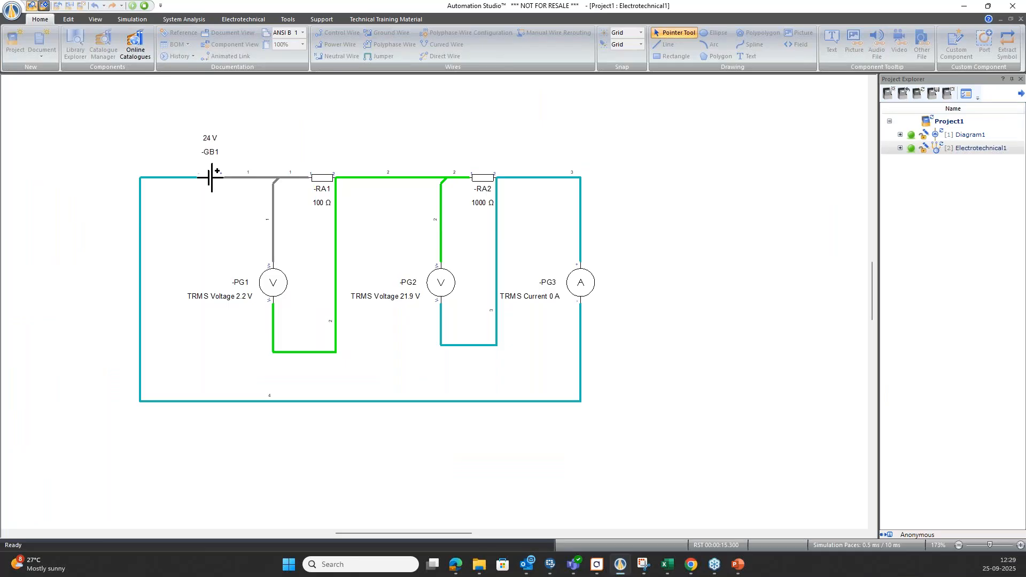
click(144, 7)
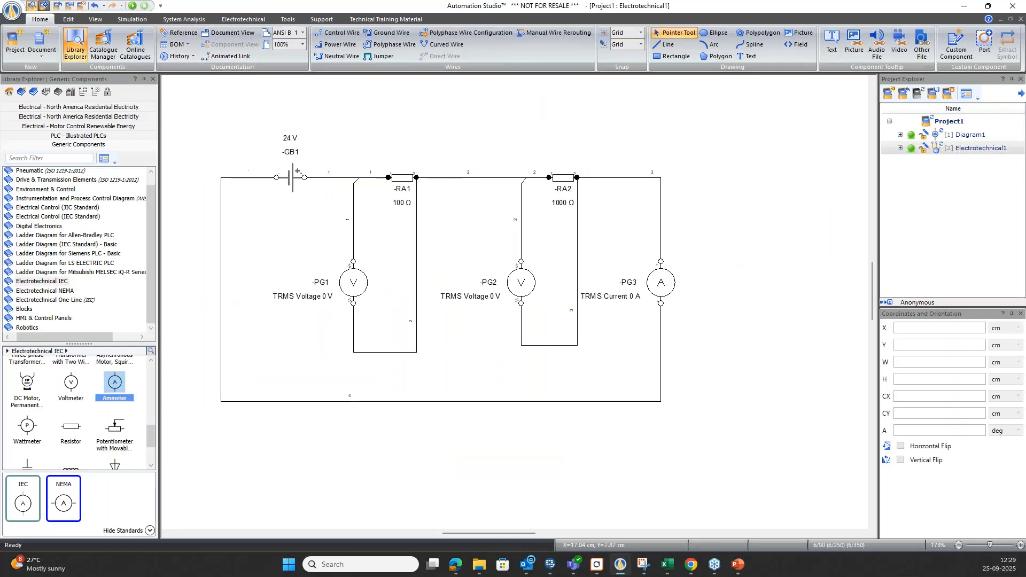
Set the Parameter Control of resistor RA2 to Slider and close its component properties.
double_click(563, 177)
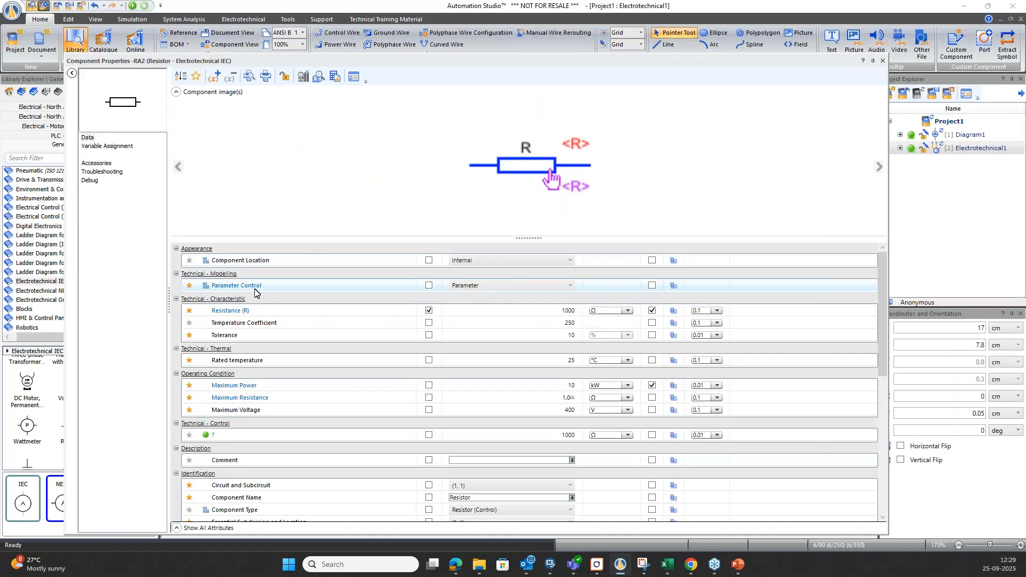
click(460, 285)
click(470, 312)
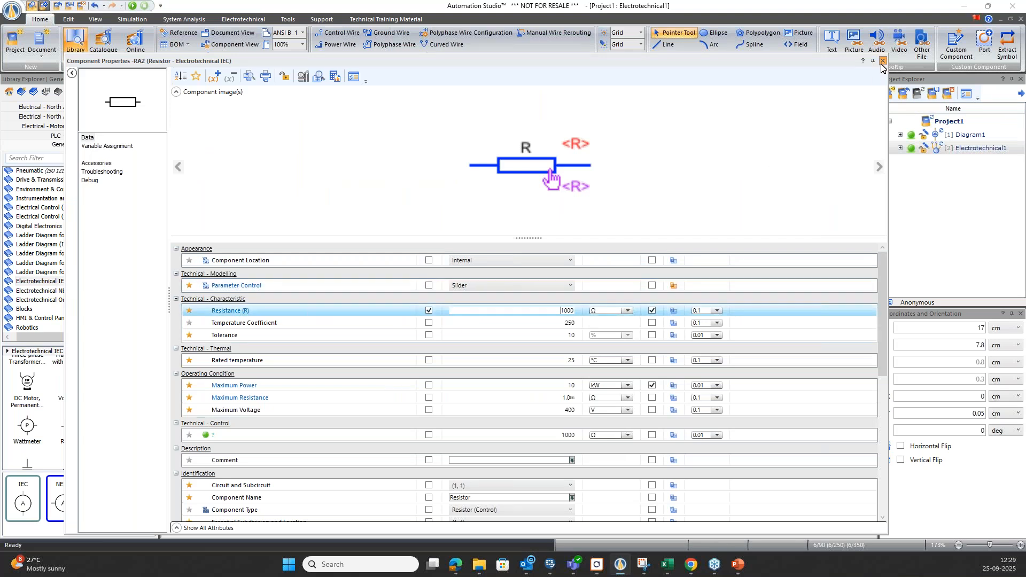
click(883, 61)
Restart the simulation and check the live resistance sliders of resistors RA1 and RA2.
key(F9)
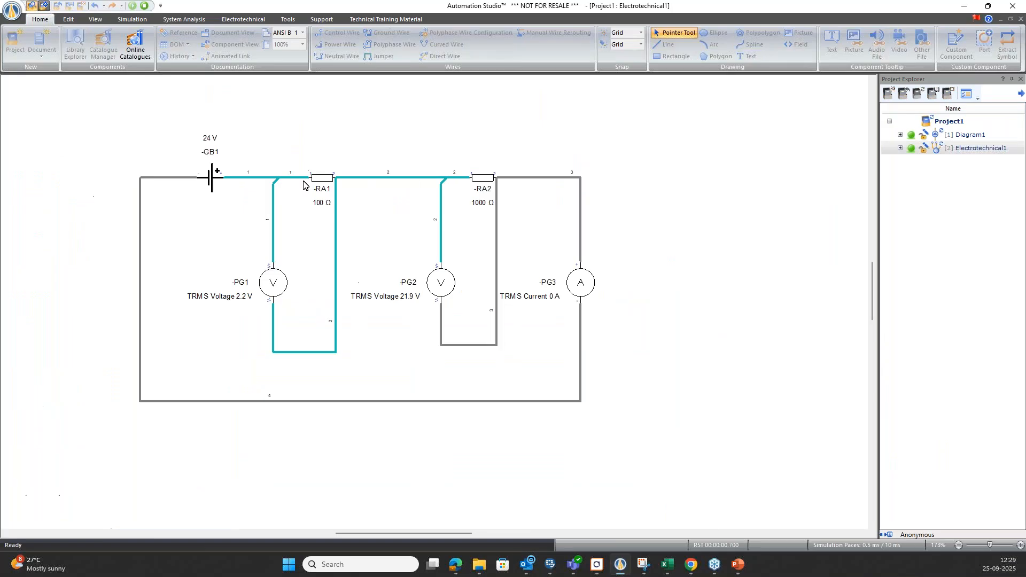
drag(365, 190, 291, 100)
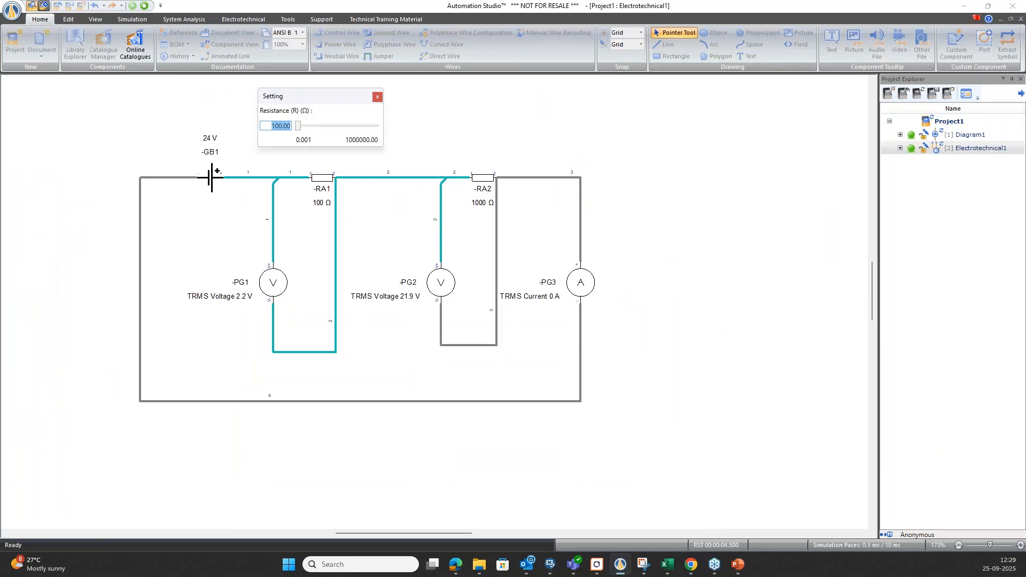
click(482, 177)
drag(530, 187, 470, 102)
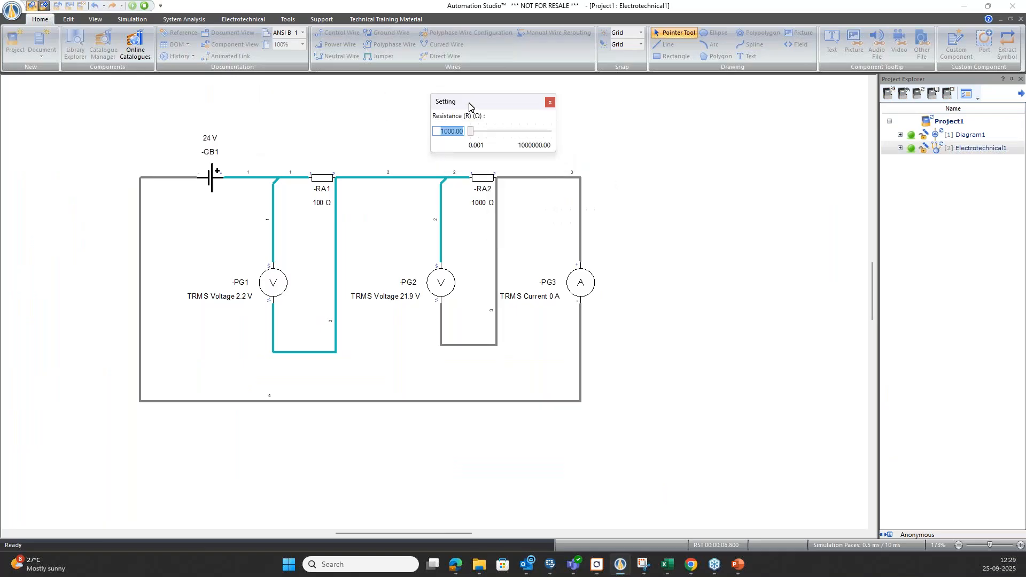
click(550, 102)
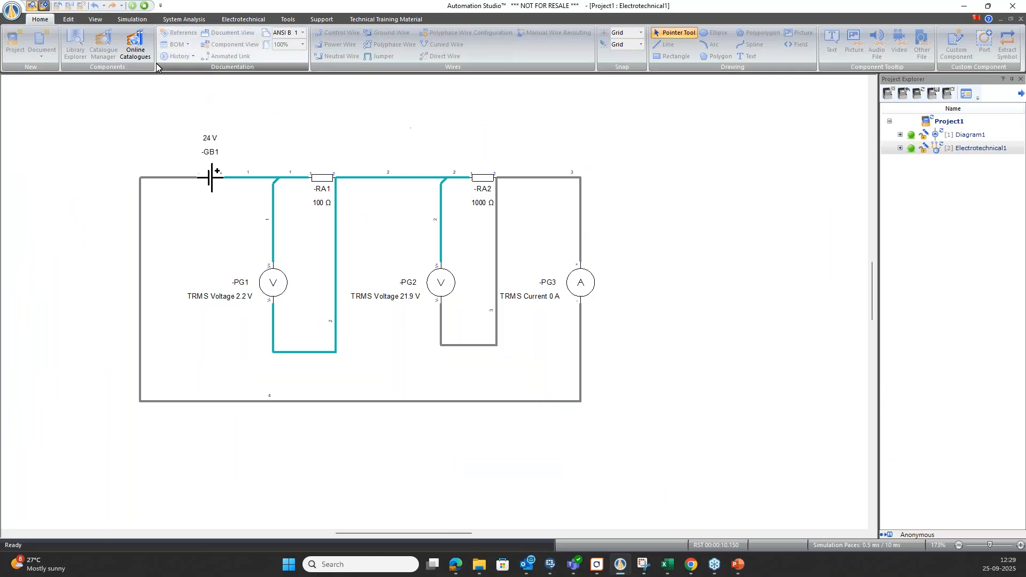
Add a dynamic measuring instrument on the wire between RA1 and RA2, measuring TRMS Current in A with 0.01 precision.
click(134, 20)
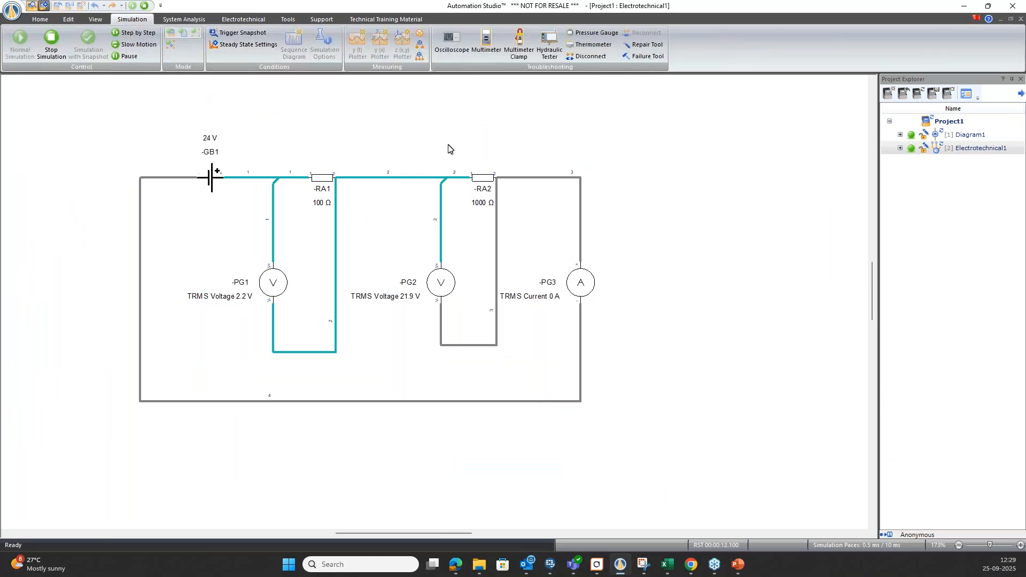
click(420, 36)
click(365, 177)
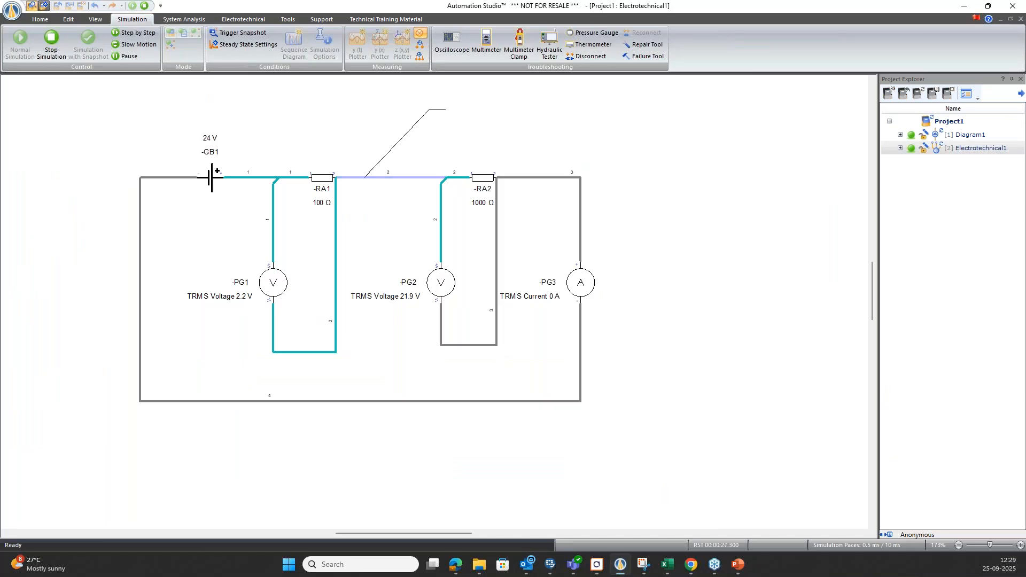
click(429, 109)
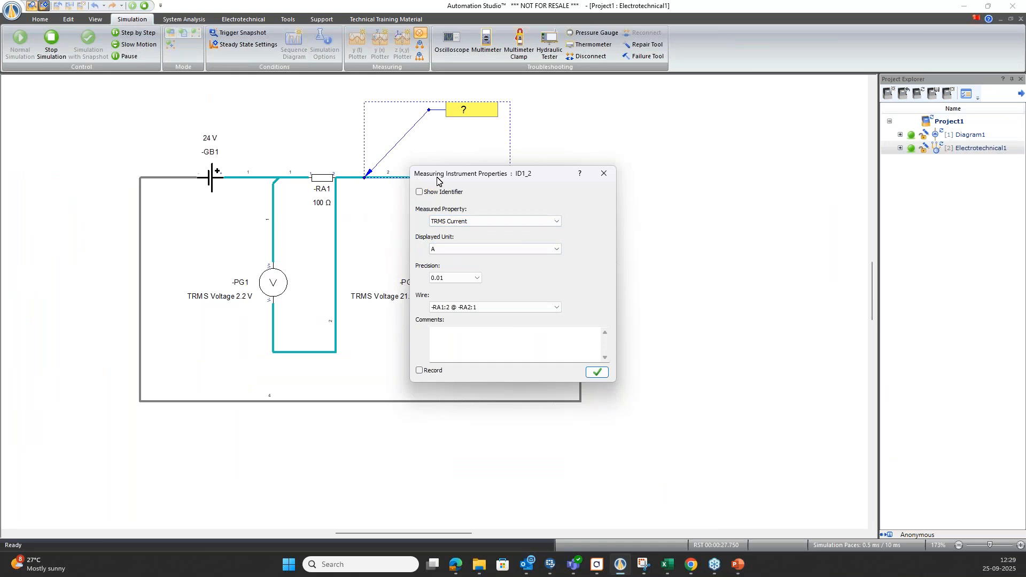
drag(449, 177, 657, 149)
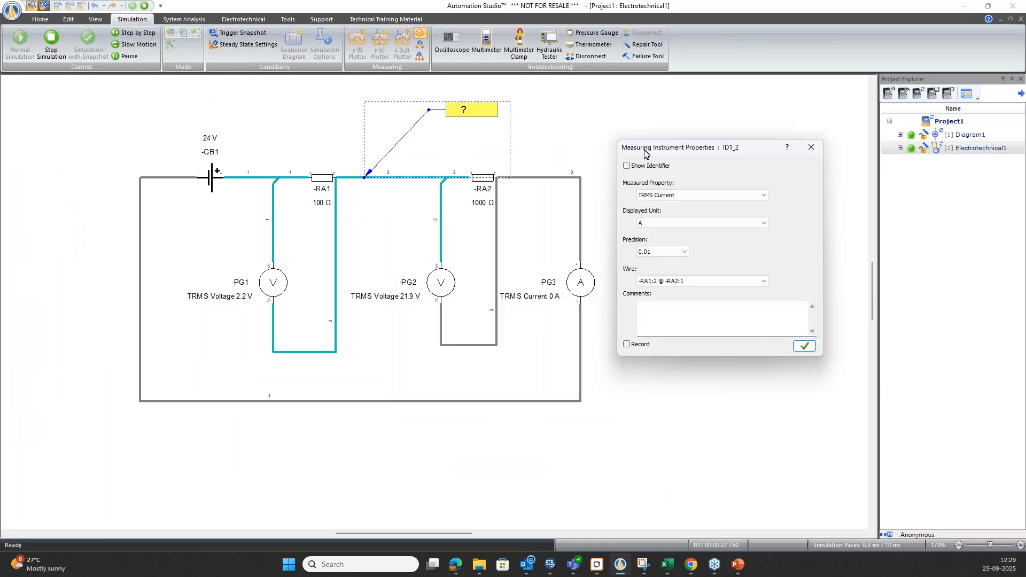
click(805, 345)
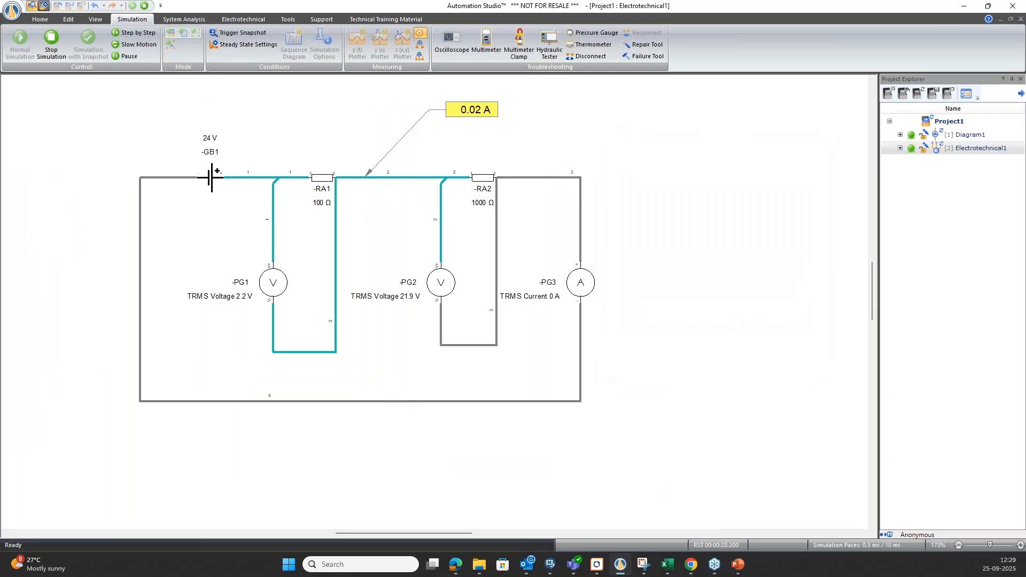
Add a second dynamic measuring instrument on the wire between RA2 and ammeter PG3, measuring Average Current in mA.
click(580, 199)
click(649, 254)
click(507, 221)
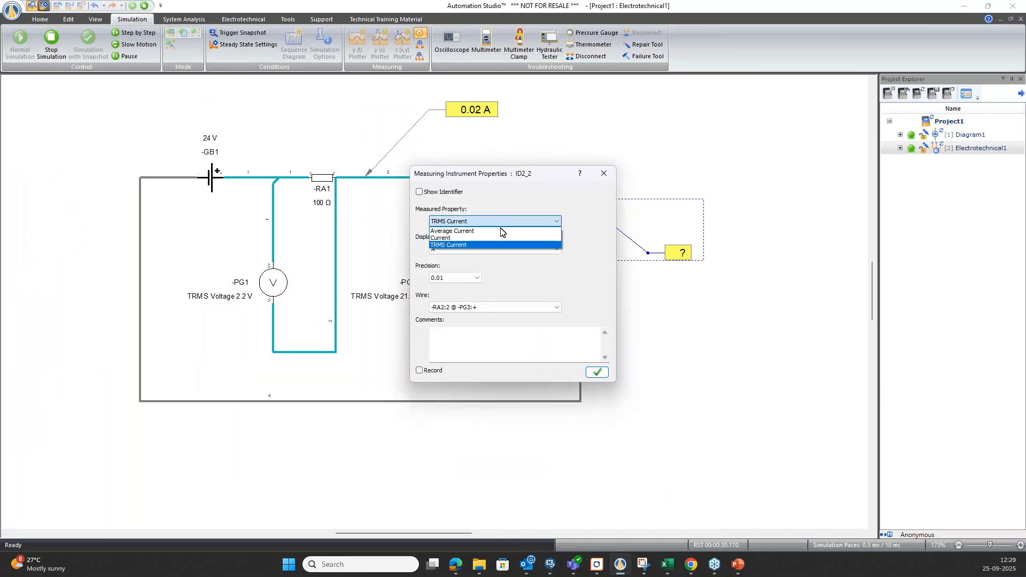
click(487, 231)
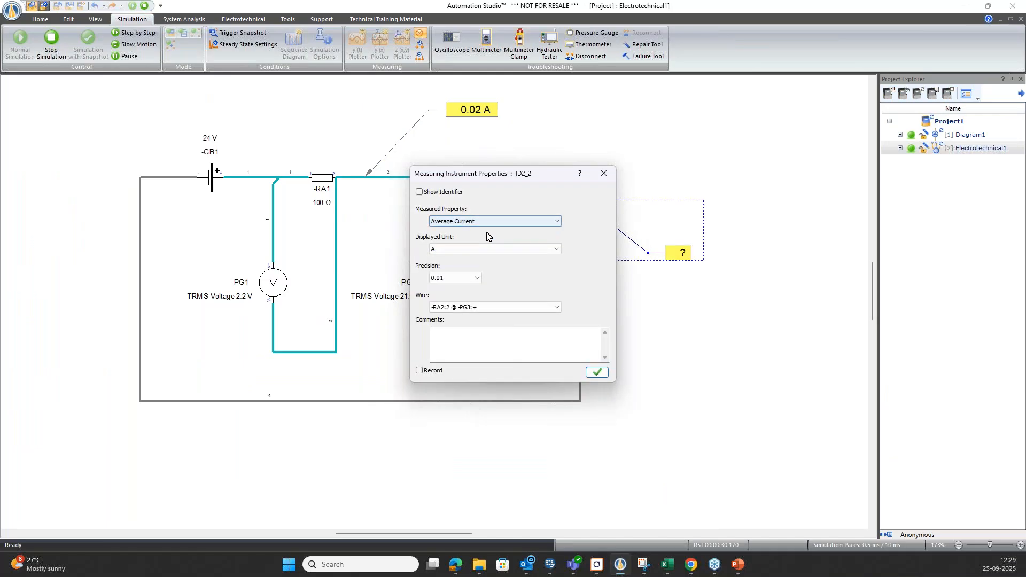
click(478, 249)
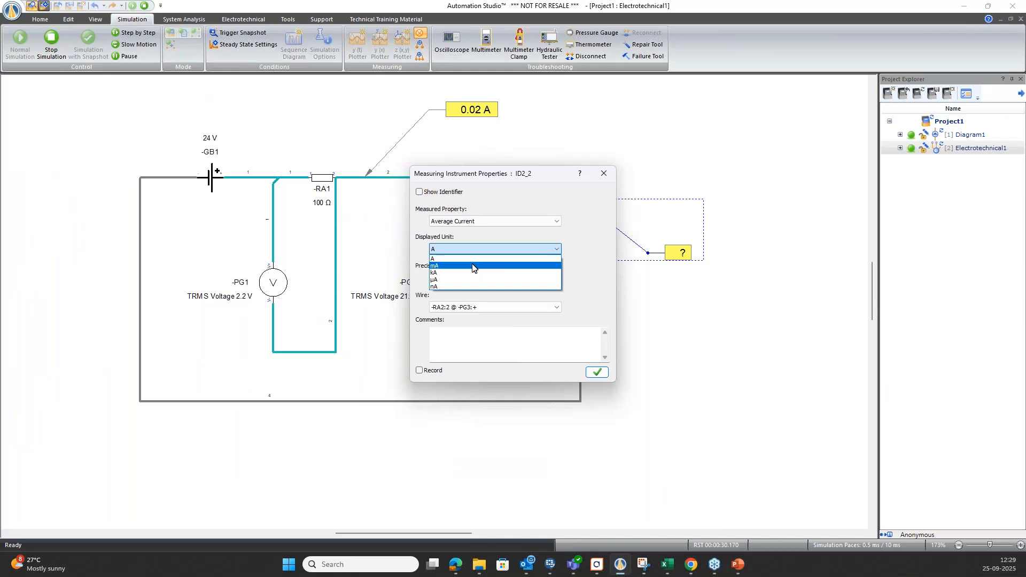
click(473, 266)
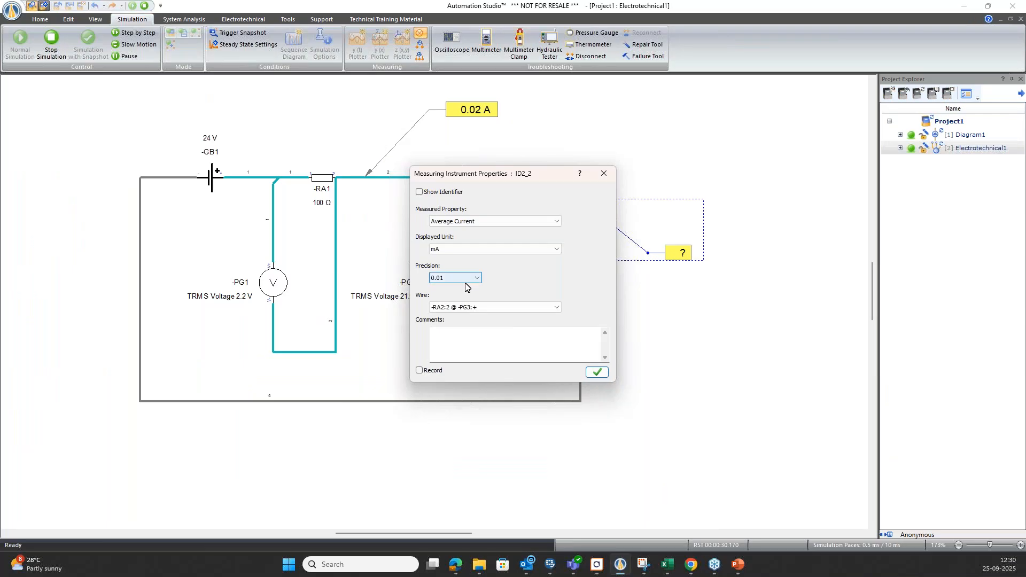
click(596, 372)
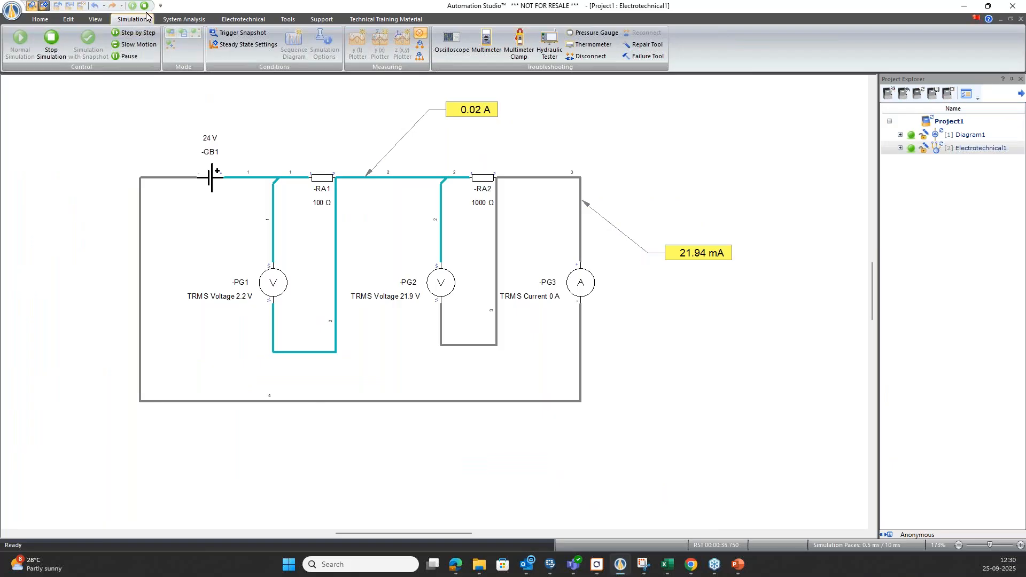
Try resistor RA1 at 0.001 Ω and 20 Ω in the running simulation, and leave its resistance at 80 Ω.
click(323, 178)
drag(353, 187, 285, 109)
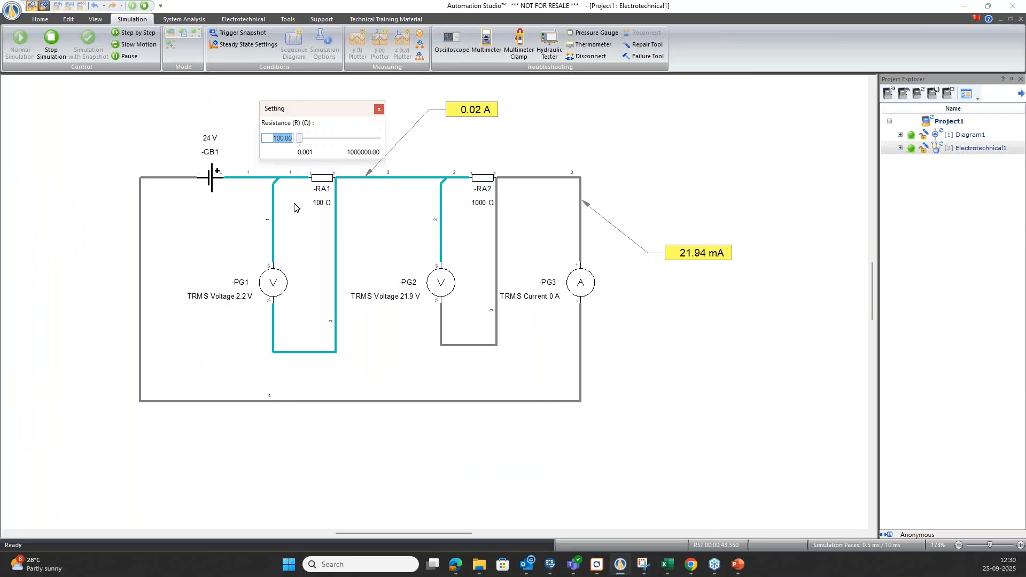
click(299, 140)
drag(299, 139, 297, 139)
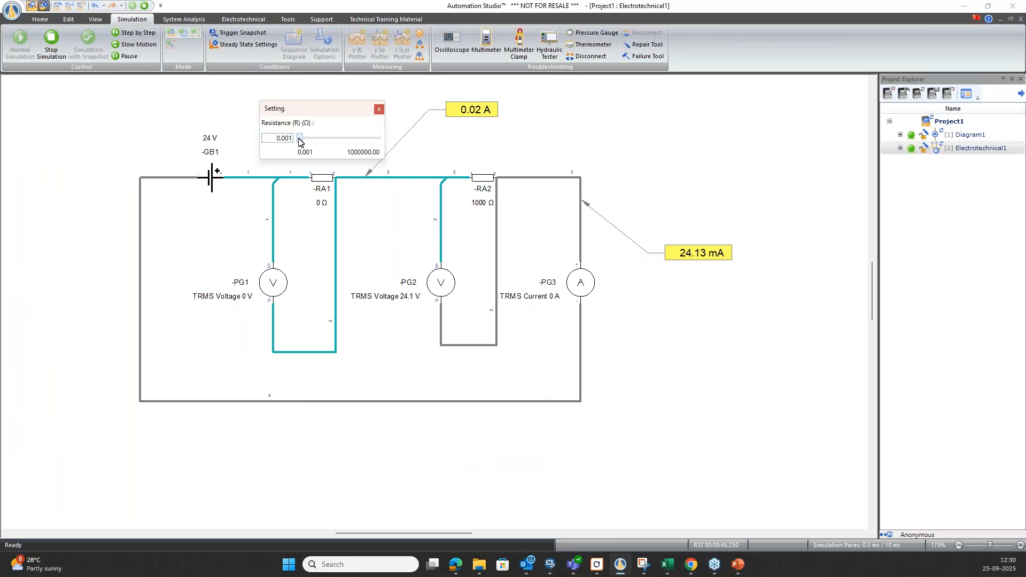
double_click(285, 140)
text(20)
key(Return)
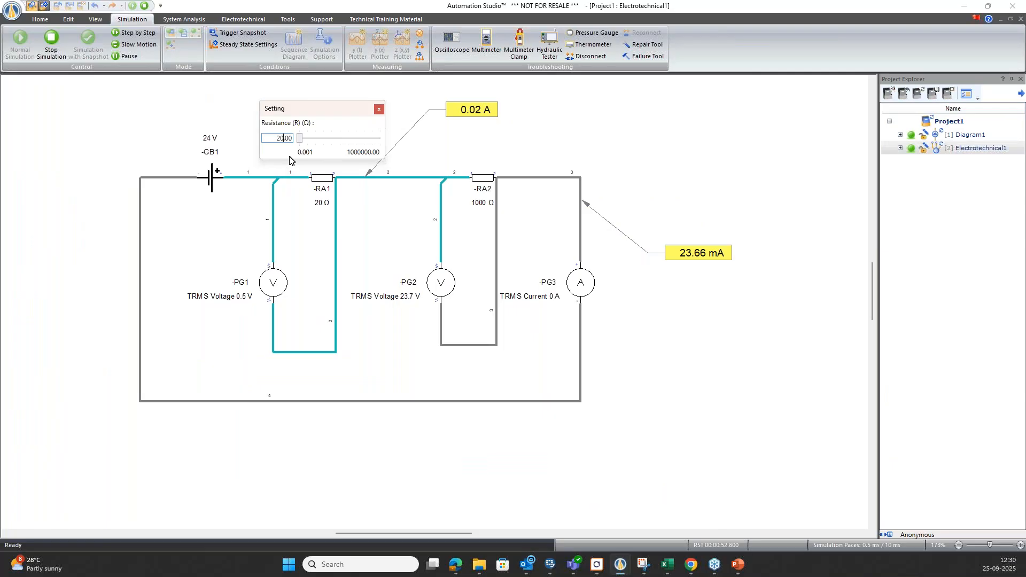
double_click(277, 138)
text(80)
key(Return)
Set the resistance of resistor RA2 to 50 Ω in the running simulation and close its setting window.
click(483, 178)
drag(524, 187, 539, 123)
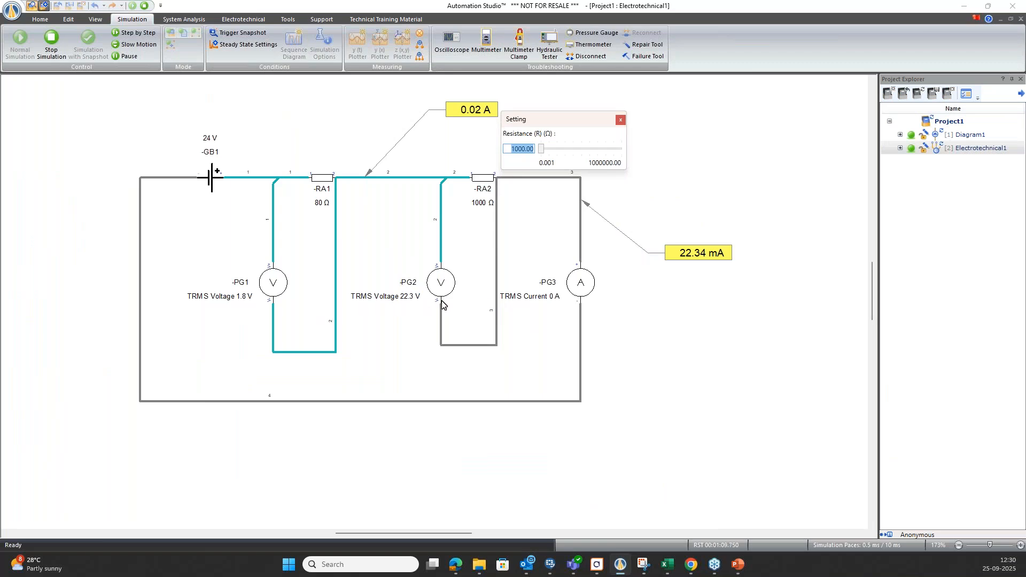
drag(578, 122, 591, 116)
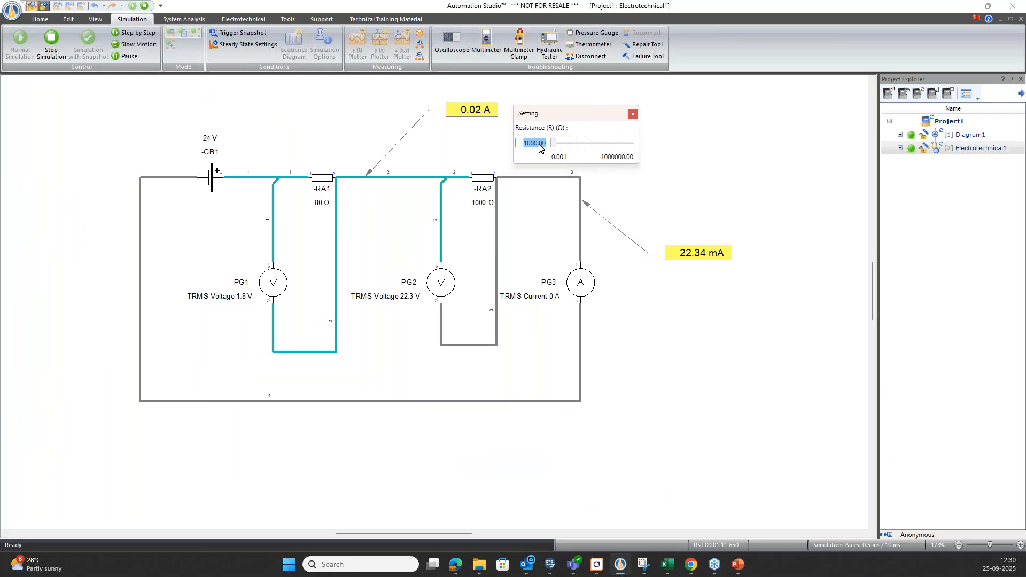
text(50)
key(Return)
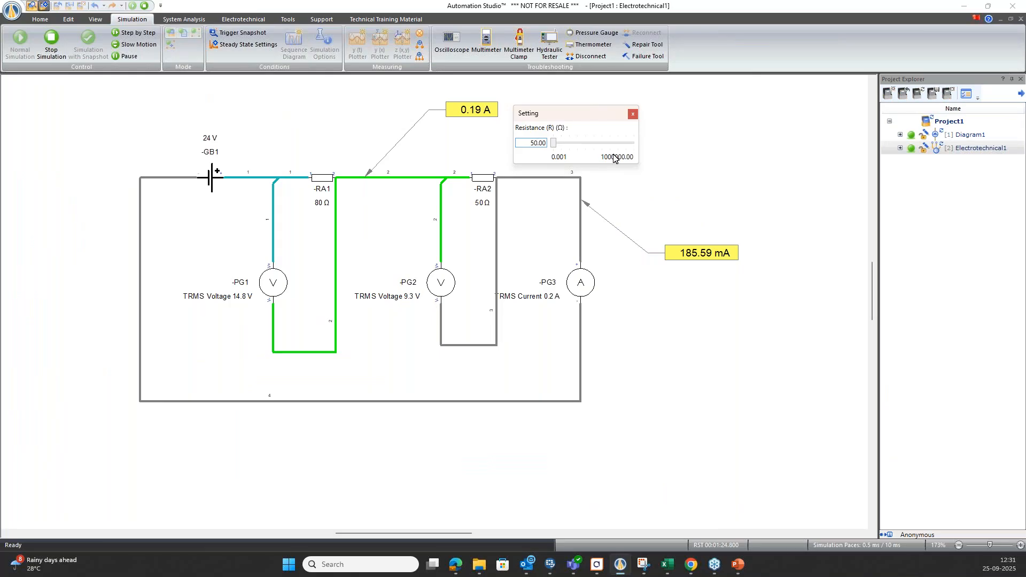
click(633, 114)
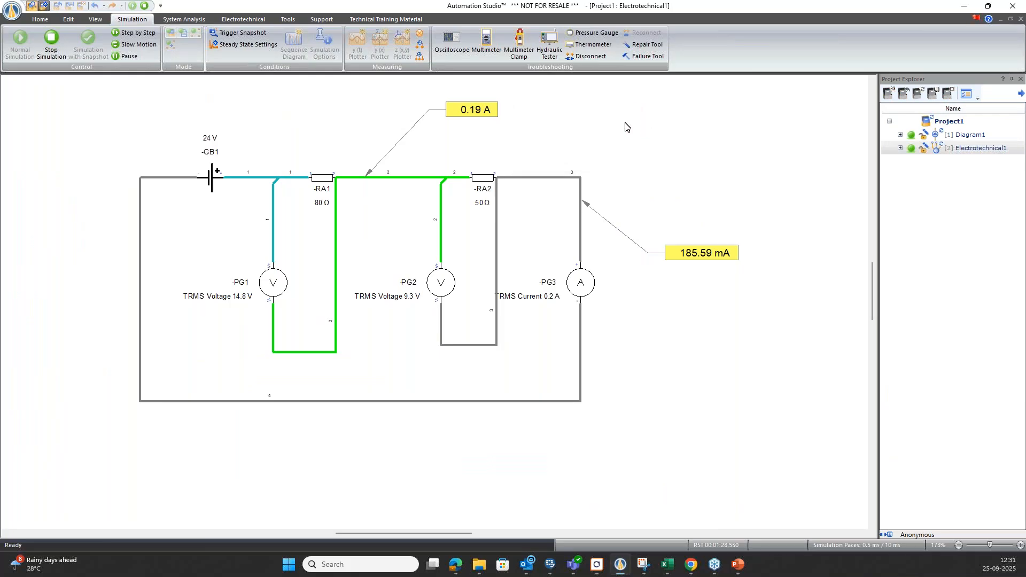
Bring up the Multimeter Clamp and place it in the empty area beside the circuit.
scroll(415, 231, down, 2)
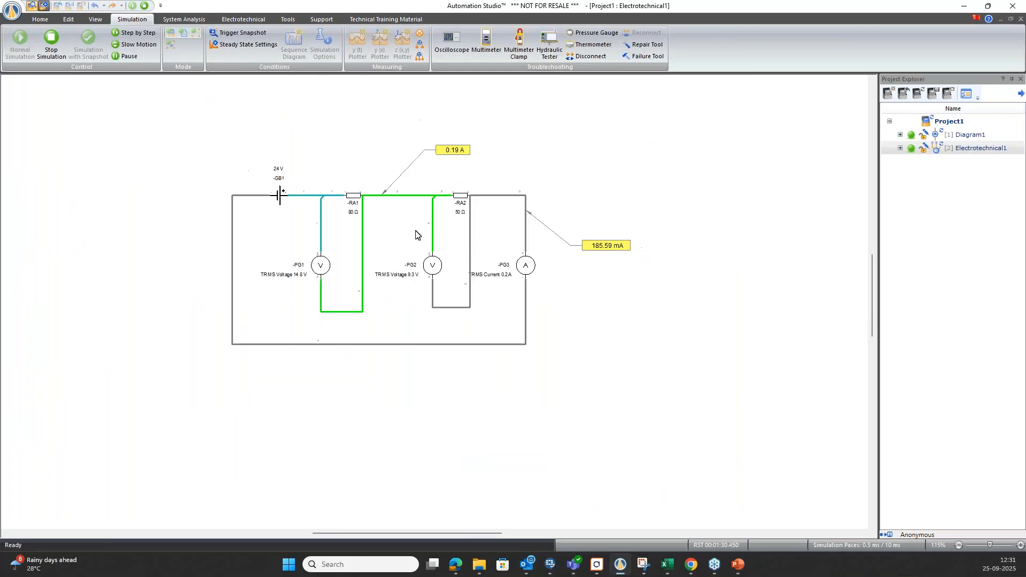
click(523, 50)
drag(381, 239, 718, 178)
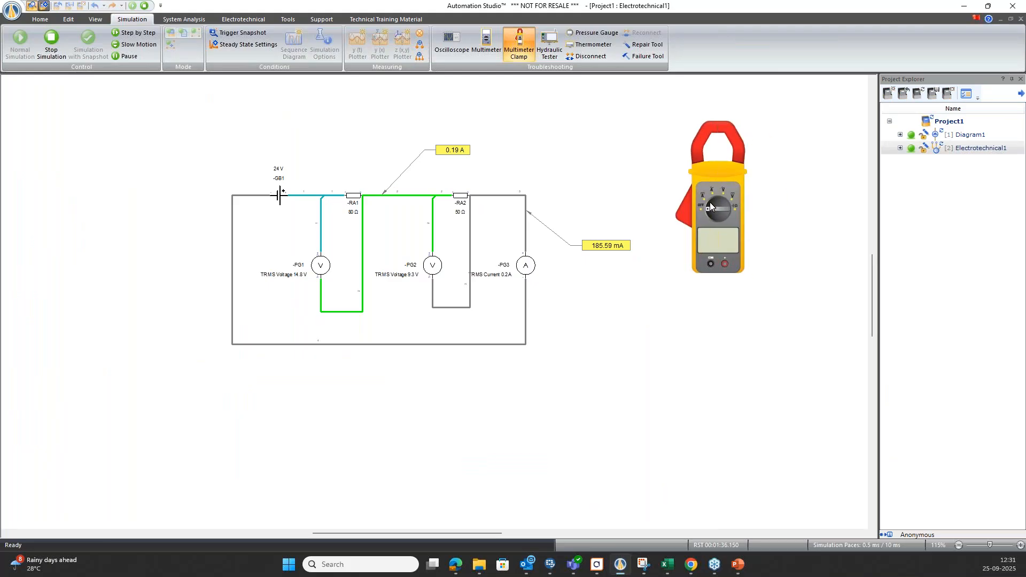
Measure current with the clamp on the wire between RA2 and PG3, and switch to voltage with the probes across RA2.
click(710, 202)
drag(683, 243, 507, 196)
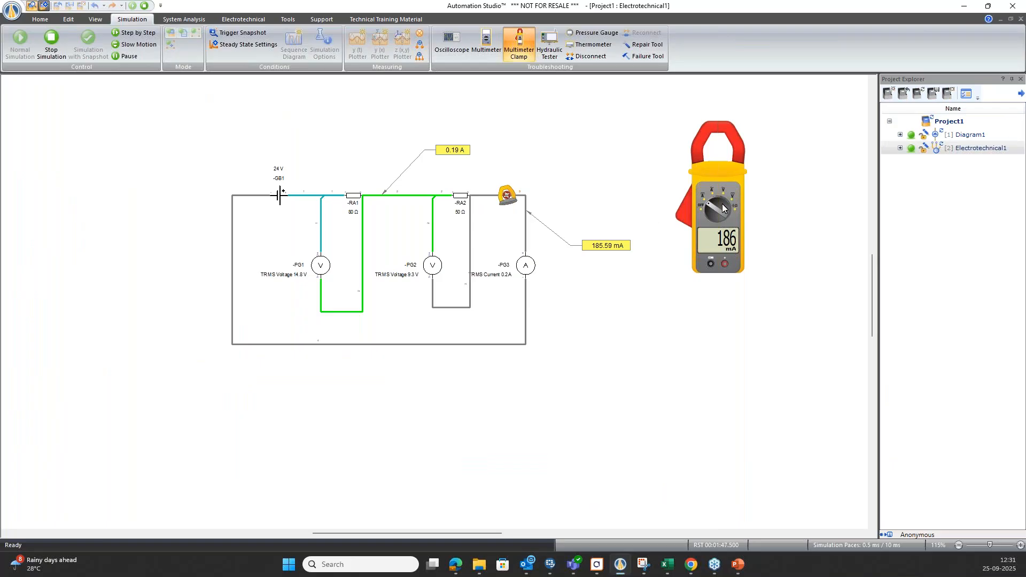
click(724, 208)
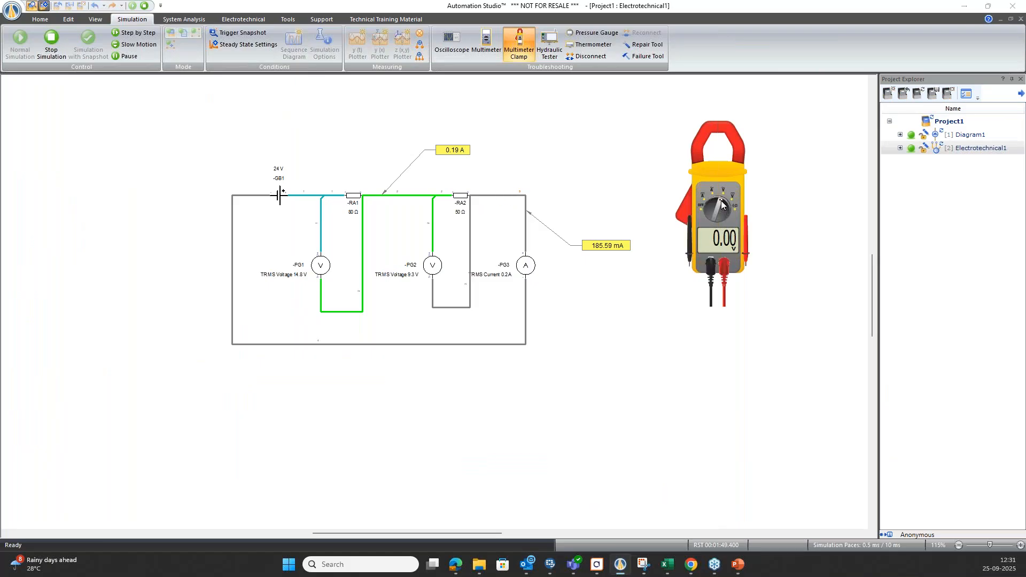
drag(690, 240, 289, 193)
drag(751, 255, 473, 191)
drag(275, 185, 455, 186)
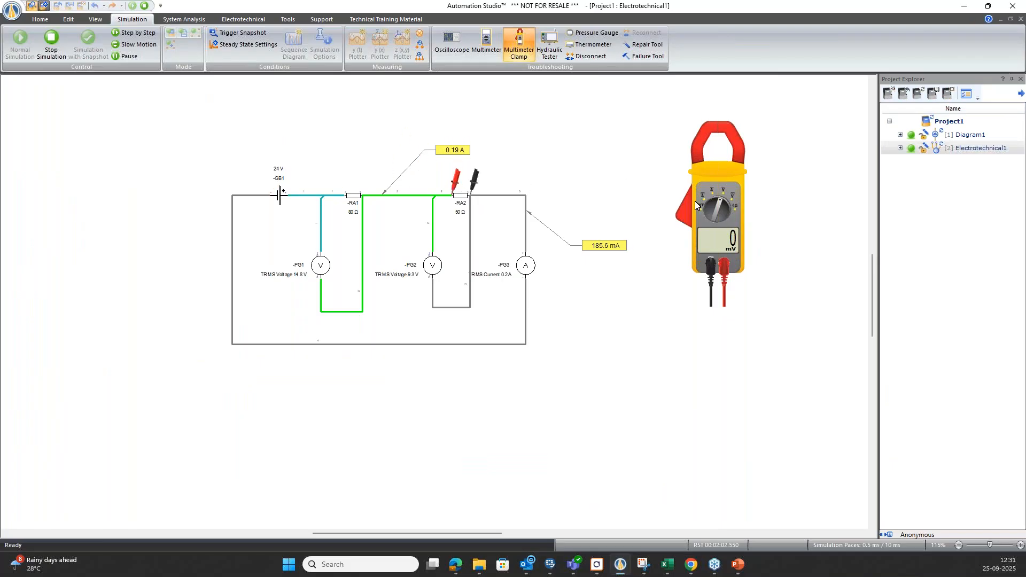
Switch the clamp meter back to current and measure the wire after RA2 and the wire between battery GB1 and RA1.
click(714, 202)
drag(677, 222, 500, 195)
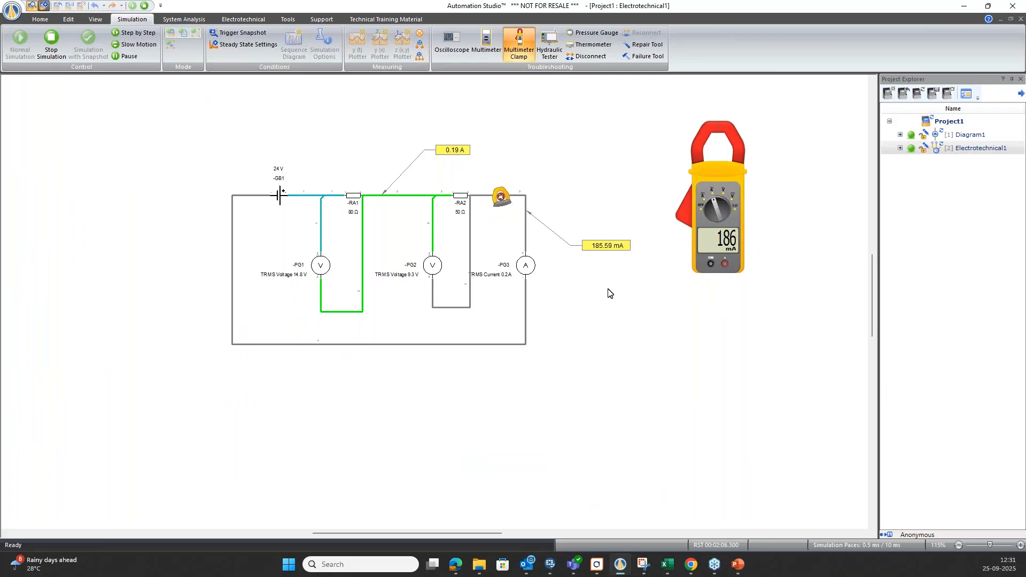
drag(498, 202, 304, 198)
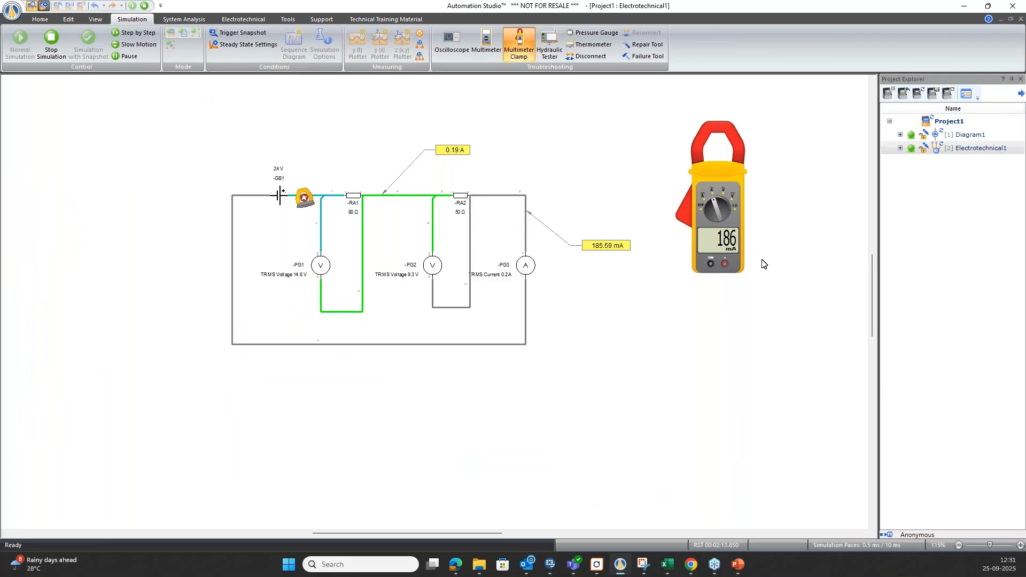
Measure the voltage across RA2 with the black probe after RA2 and the red probe after RA1, and park the meter beside the battery.
click(725, 208)
drag(694, 258, 473, 187)
click(471, 194)
click(745, 250)
click(363, 192)
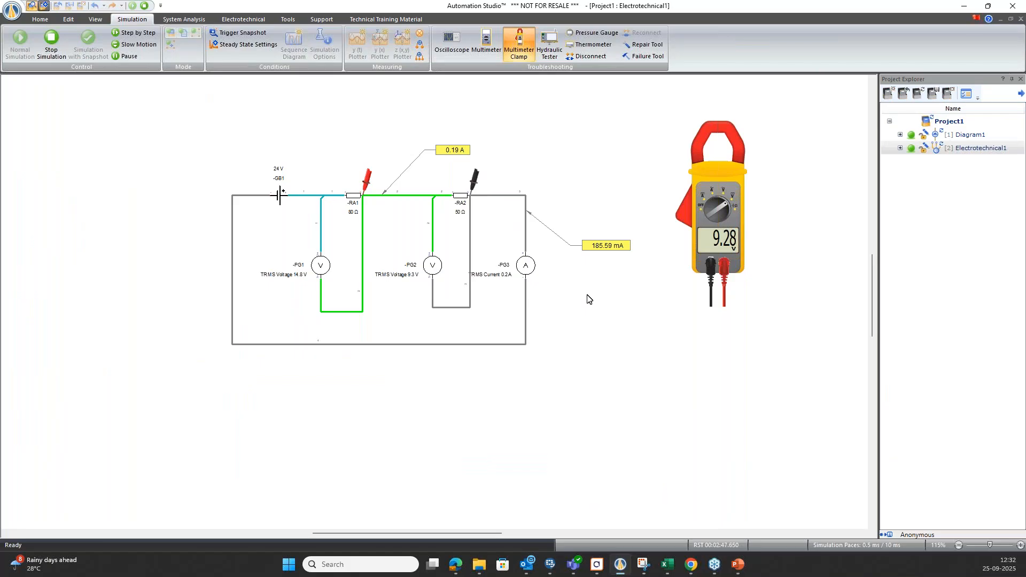
drag(714, 178, 192, 168)
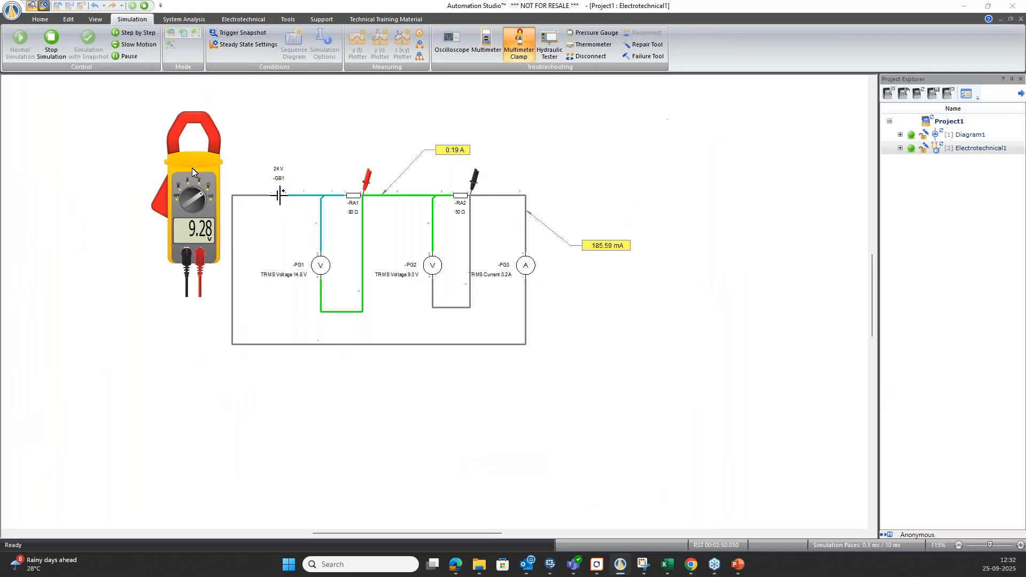
Stop the simulation and add a y(t) plotter below the circuit.
click(144, 6)
click(354, 52)
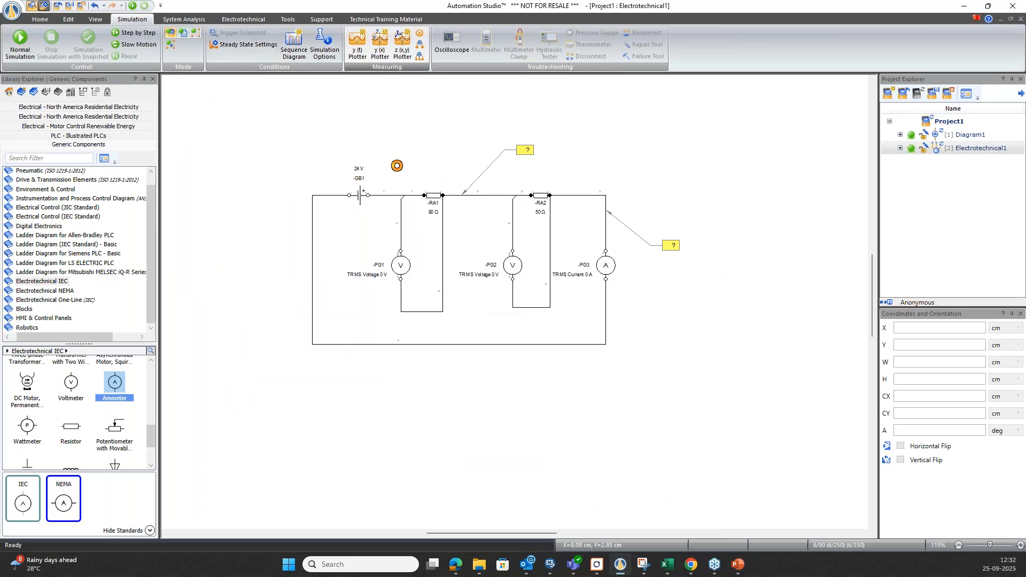
drag(1, 207, 663, 320)
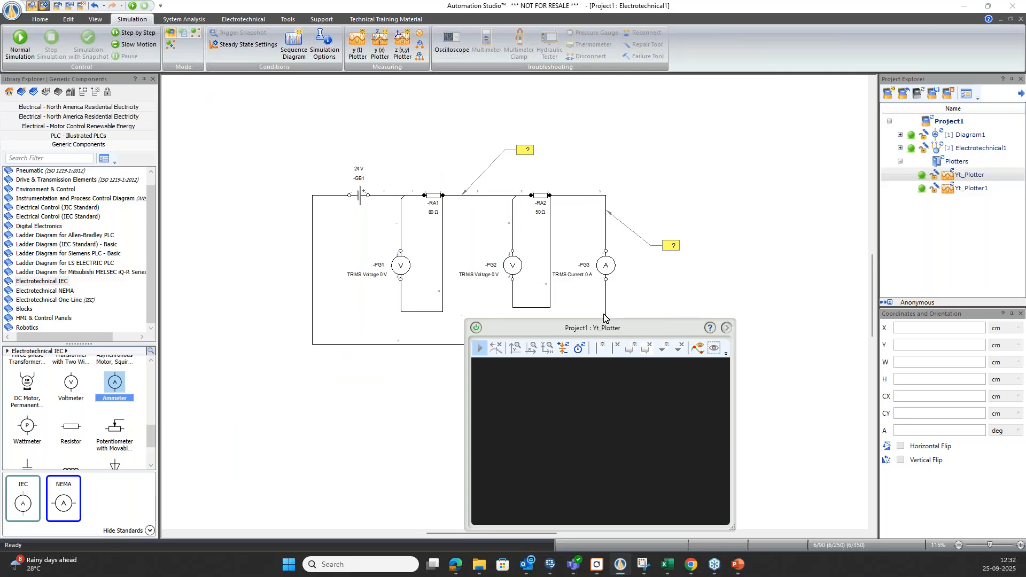
click(433, 212)
drag(431, 196, 535, 441)
click(596, 484)
drag(593, 331, 684, 203)
drag(442, 210, 615, 321)
click(656, 350)
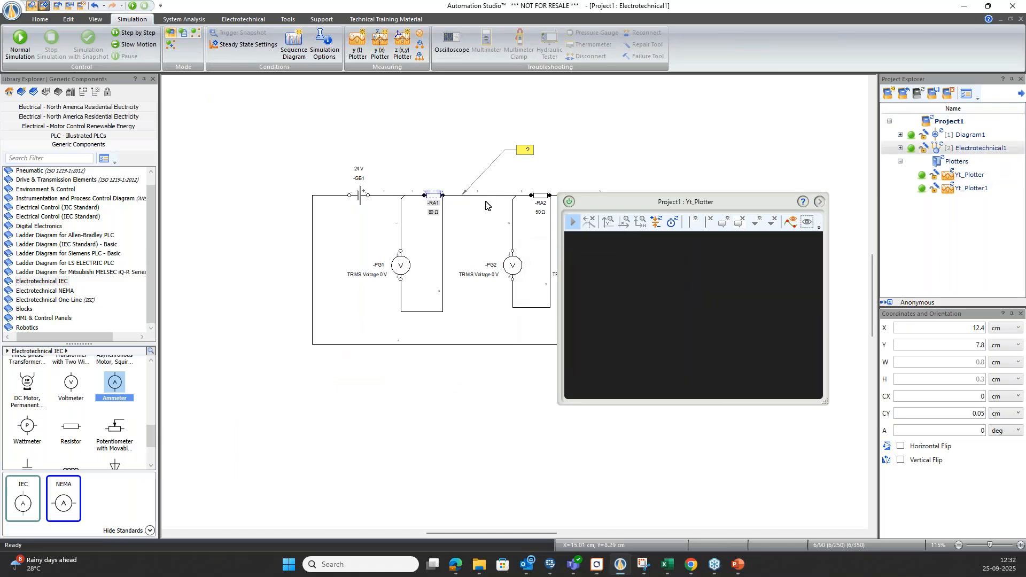
double_click(488, 195)
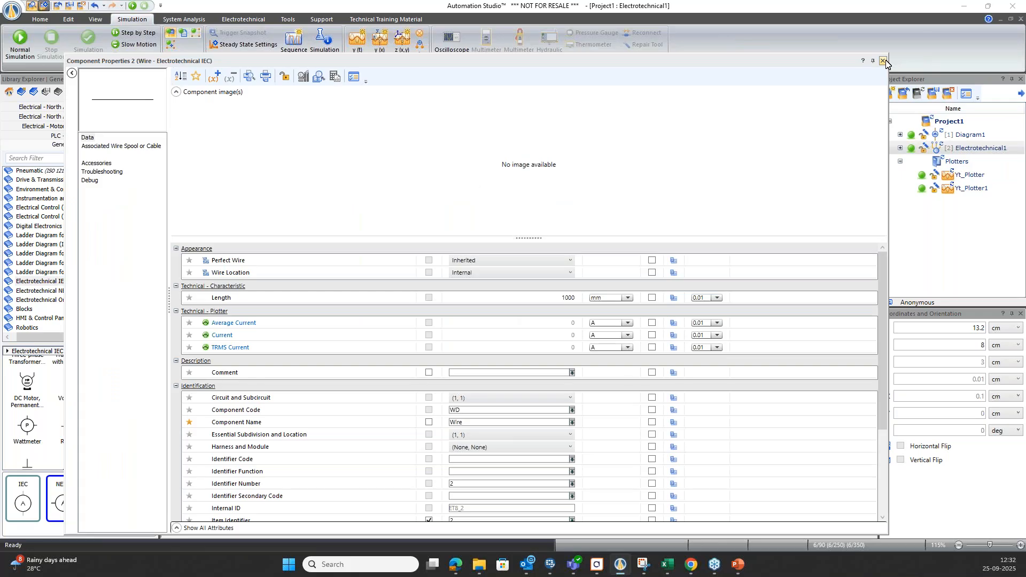
click(883, 60)
Add the TRMS Current of the wire between RA1 and RA2 to the y(t) plotter.
drag(487, 196, 598, 261)
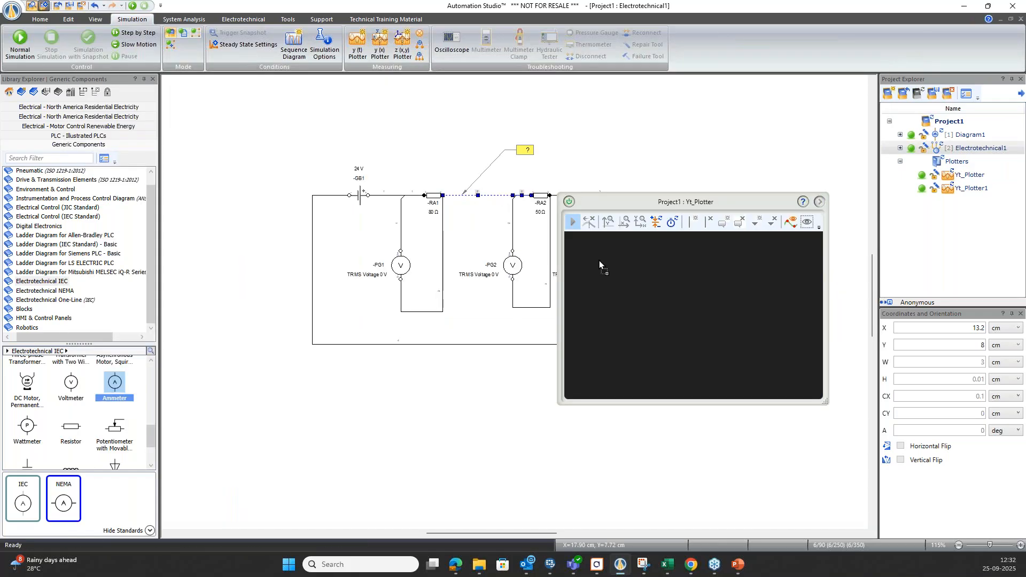
click(554, 259)
click(660, 302)
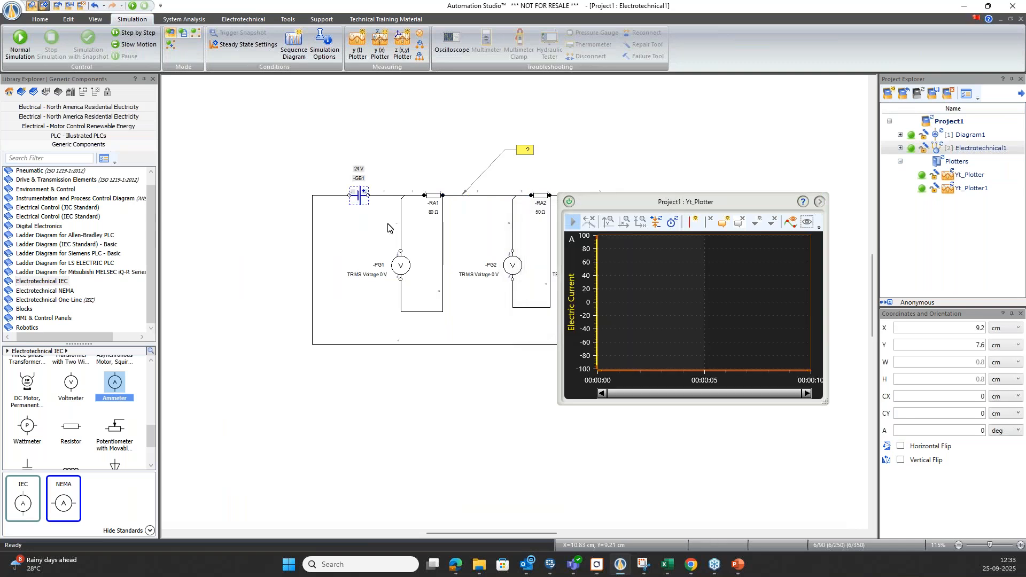
Add the Voltage of battery GB1 to the y(t) plotter and move the plotter clear of the circuit.
click(358, 194)
drag(375, 187, 600, 305)
click(544, 293)
click(658, 348)
drag(638, 207, 717, 167)
Start the simulation and raise resistor RA1 to 60080 Ω and resistor RA2 to 40050 Ω.
click(132, 5)
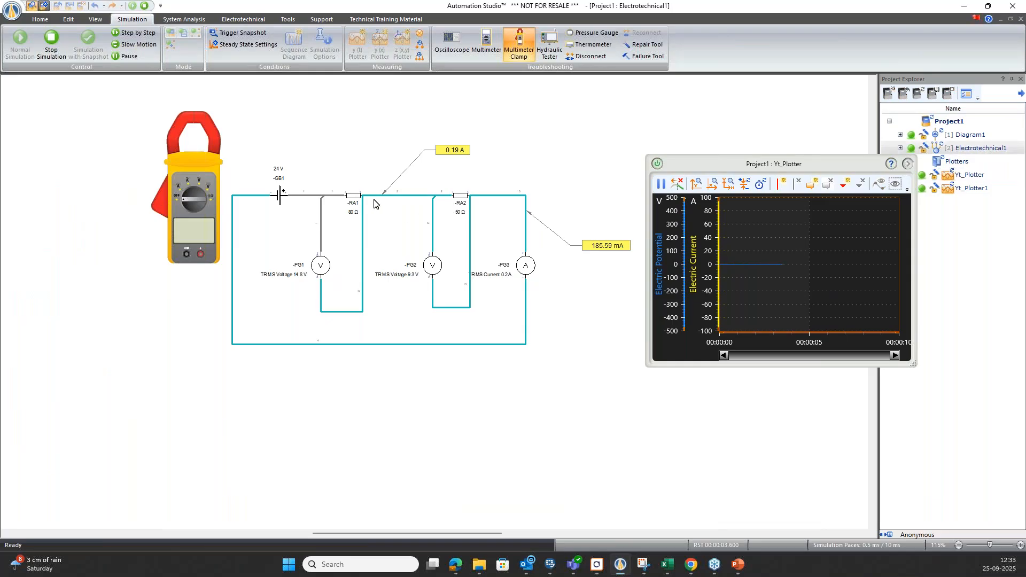
click(353, 196)
drag(374, 204, 340, 140)
click(335, 139)
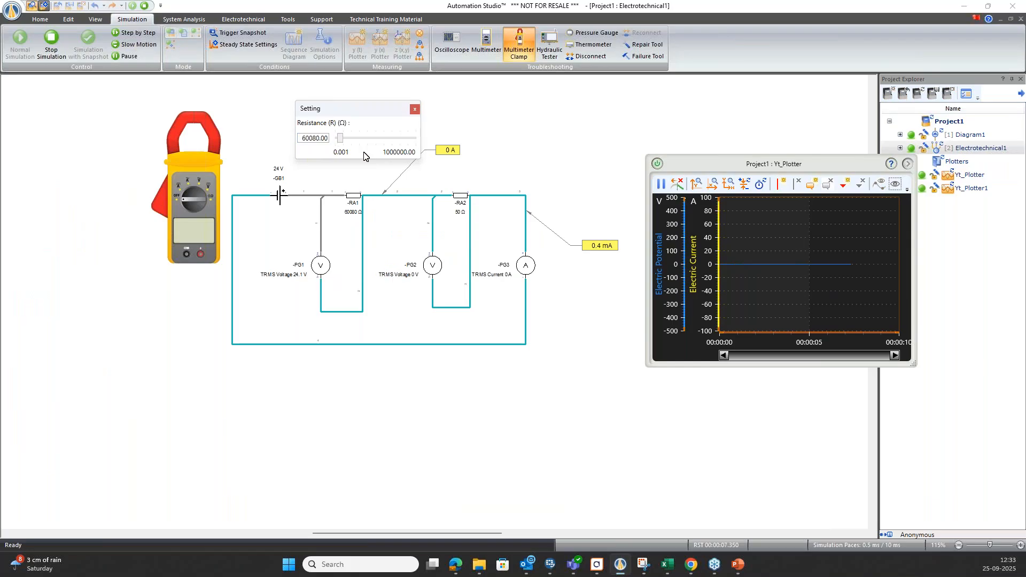
click(459, 195)
drag(498, 236, 495, 238)
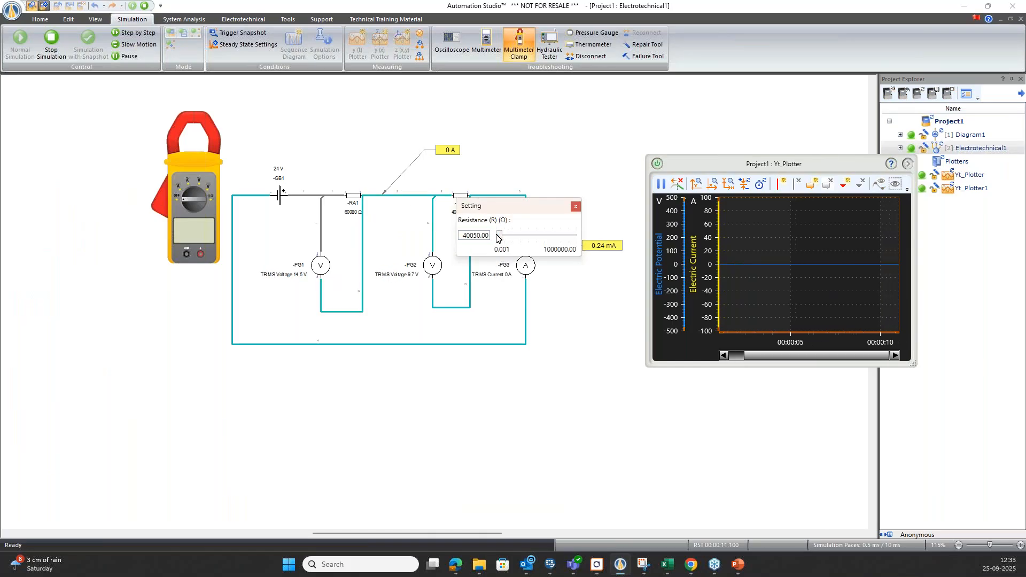
Stop the simulation, fit the plotter's axes to the recorded curves, and reposition the plotter.
click(144, 6)
click(730, 184)
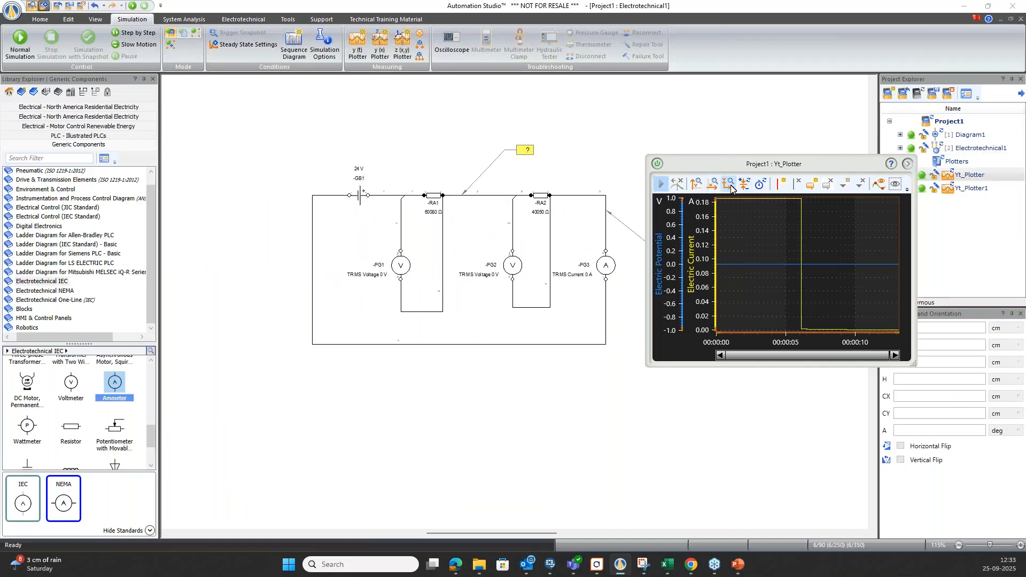
drag(811, 171, 775, 142)
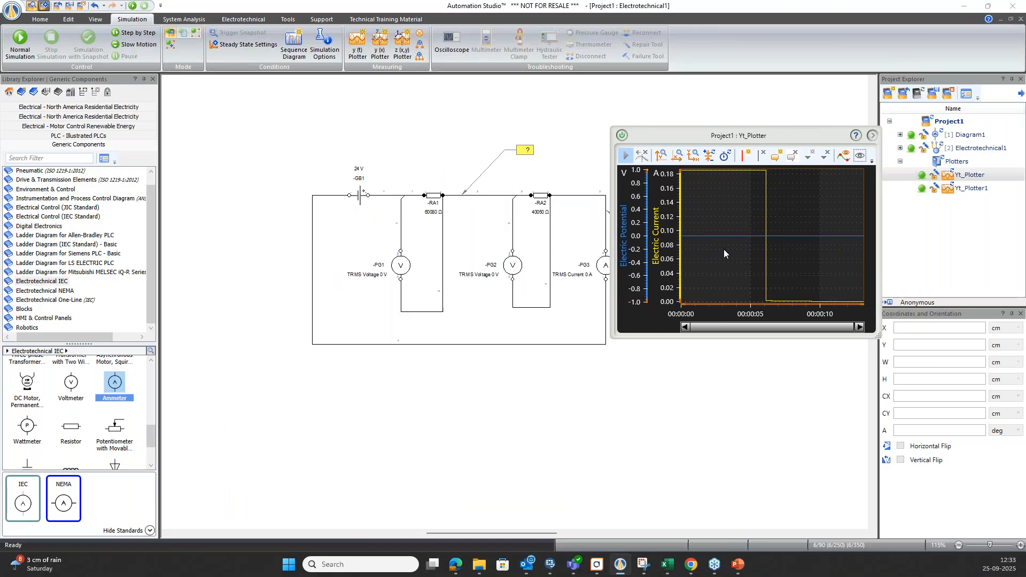
Show the curve legend in the plotter and move the plotter over the lower part of the circuit.
click(872, 161)
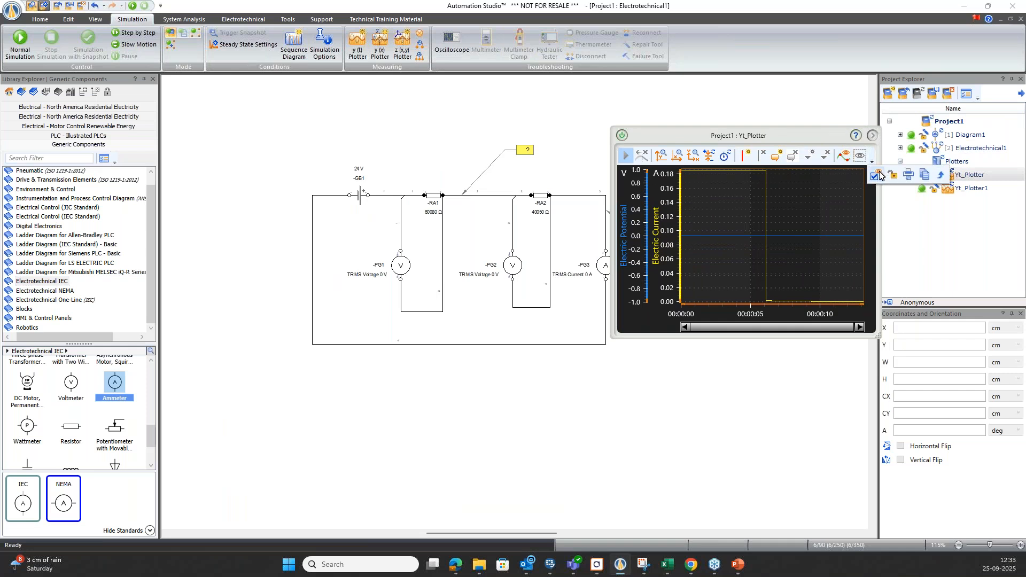
click(878, 174)
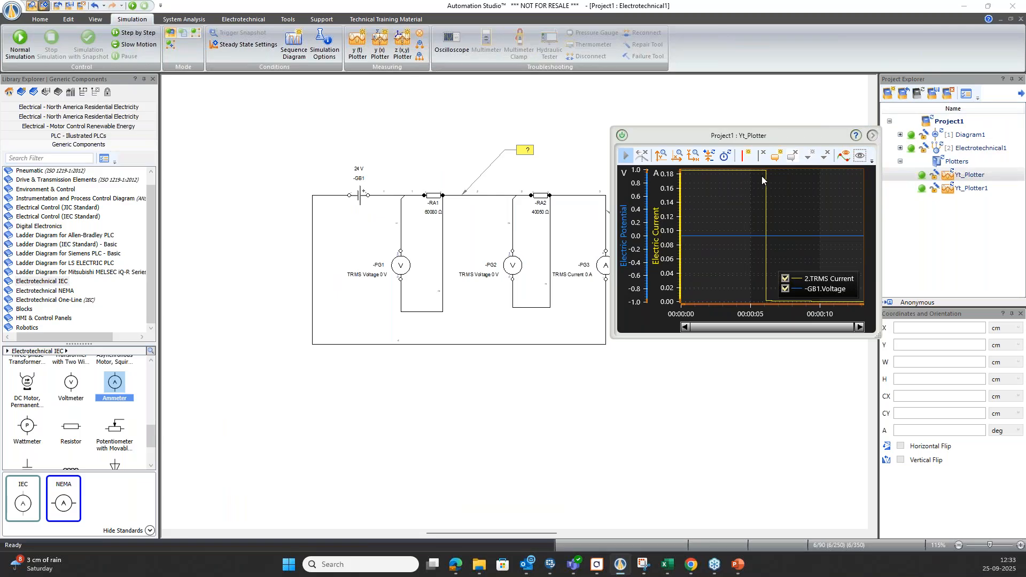
drag(789, 141, 503, 273)
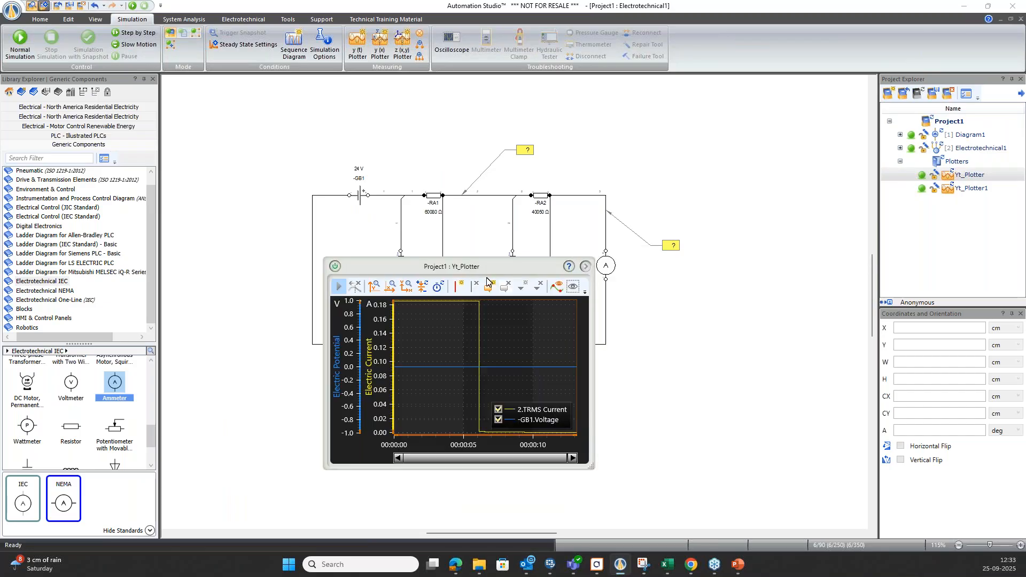
click(585, 294)
click(655, 306)
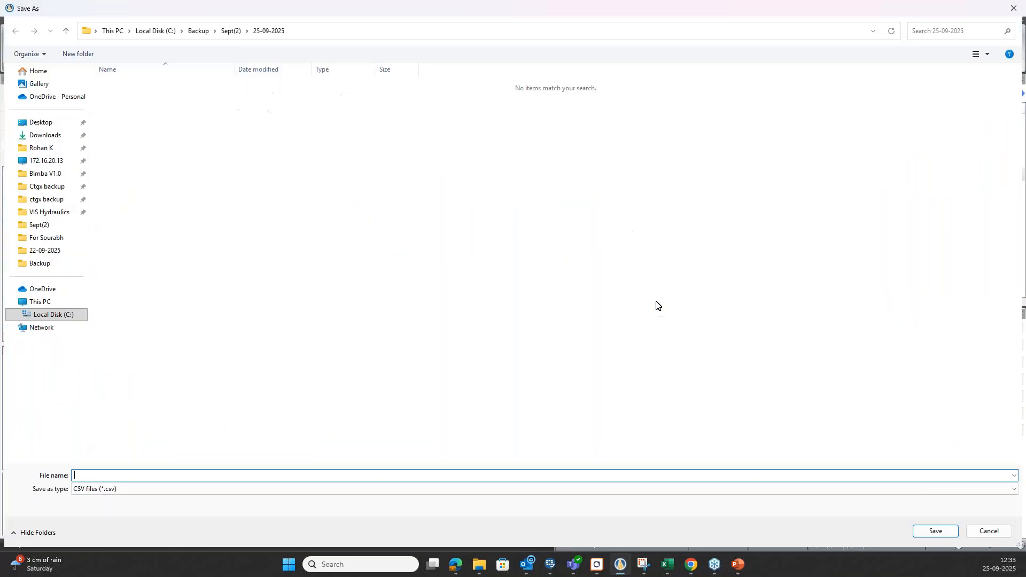
click(1012, 9)
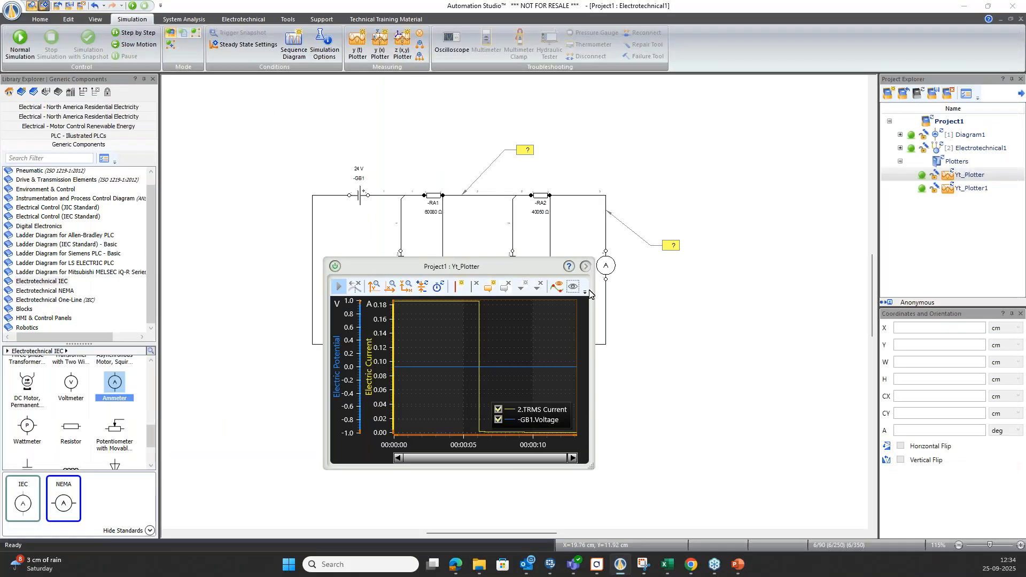
Copy the plotter image, close the plotter, and paste the image onto the diagram beside the circuit.
click(585, 294)
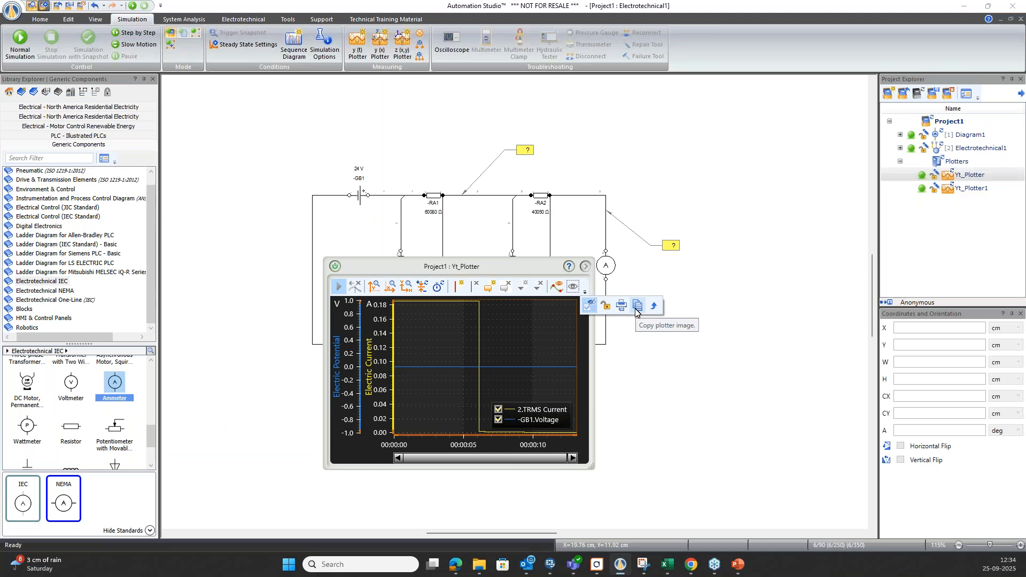
click(637, 306)
click(335, 265)
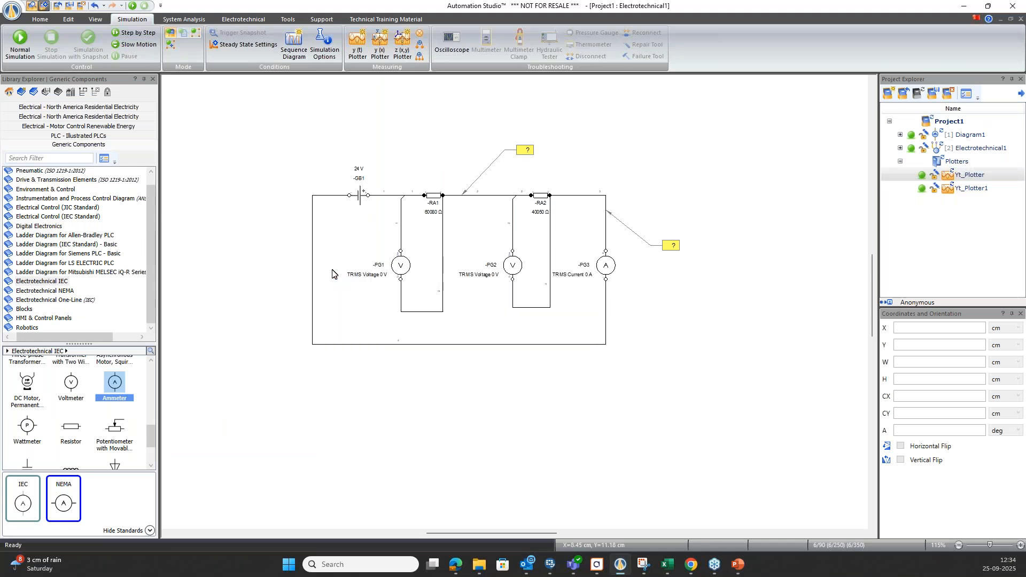
scroll(293, 275, down, 2)
key(ctrl+v)
drag(645, 290, 623, 243)
click(618, 352)
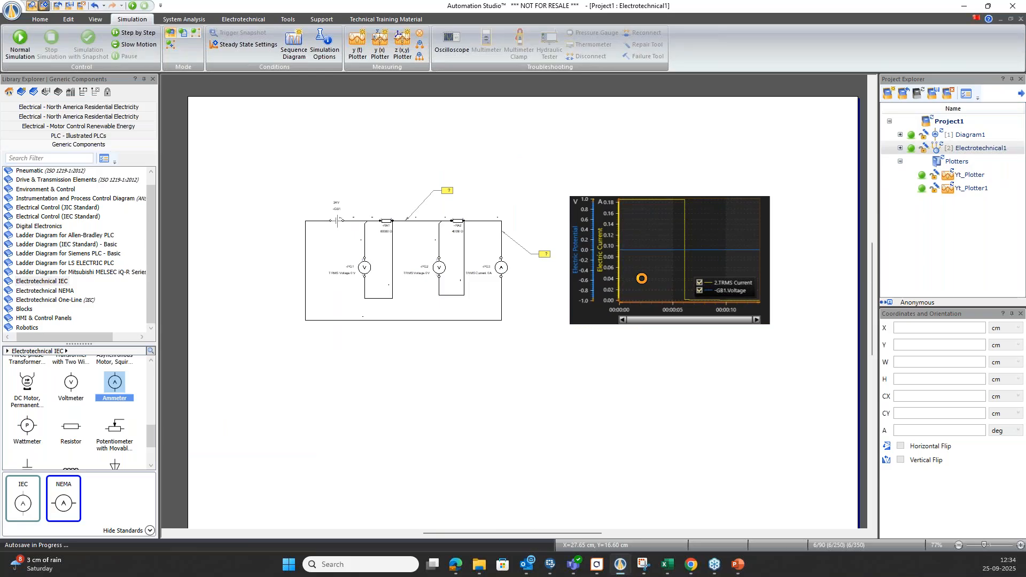
Place the plotter image below the circuit and shift both together to the upper-left area of the page.
click(641, 279)
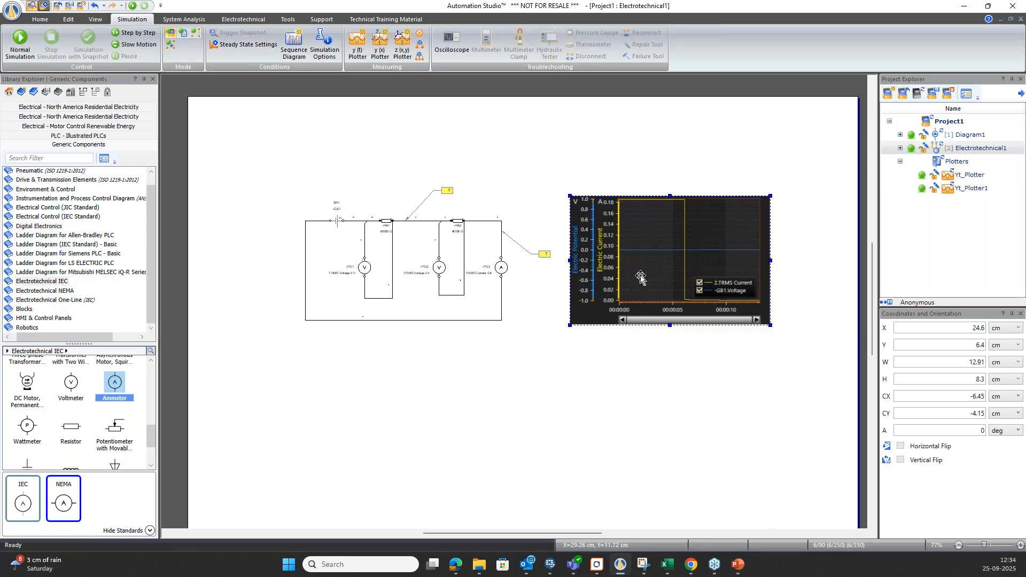
drag(649, 297, 377, 417)
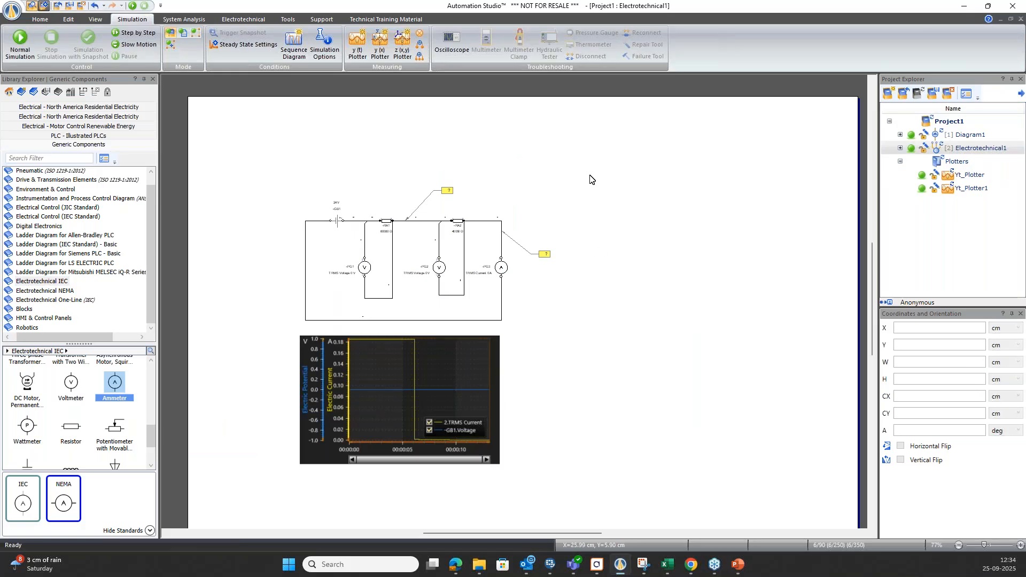
drag(591, 169, 281, 487)
drag(404, 266, 327, 225)
click(558, 348)
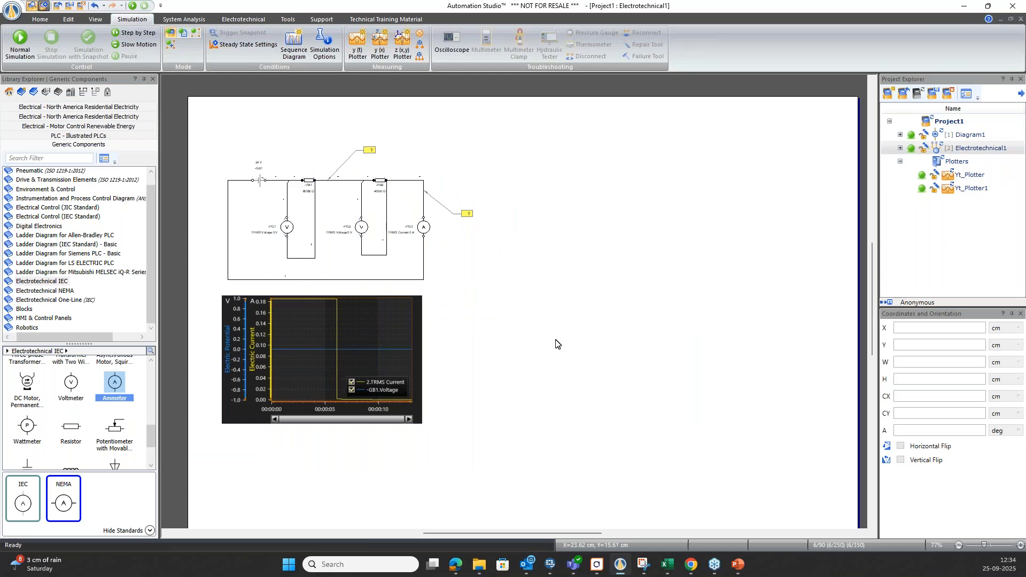
Place an Electrotechnical IEC 3-Phase Source in the free area beside the circuit and a 3-pole Thermomagnetic Circuit Breaker below it.
click(50, 282)
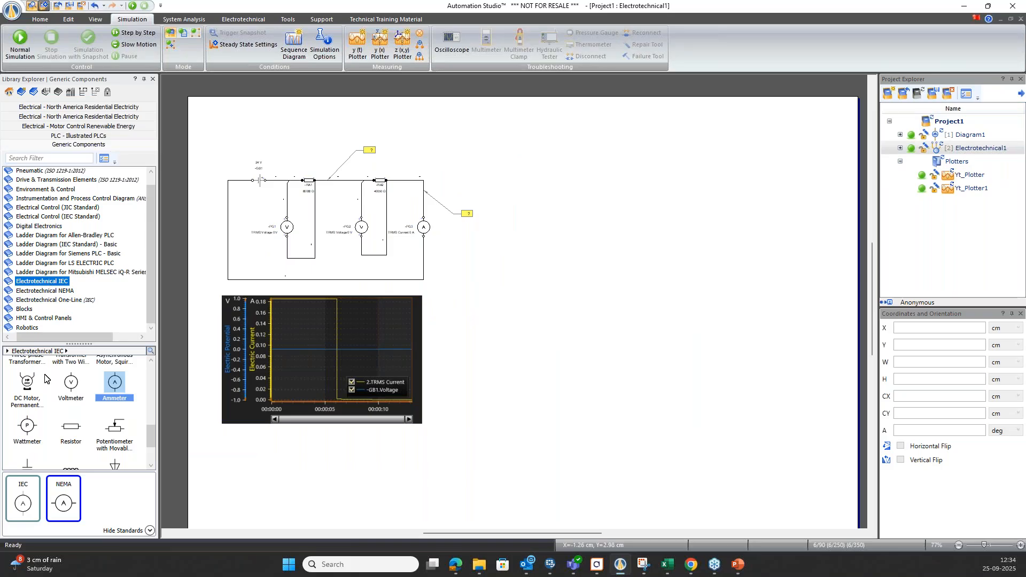
scroll(73, 419, up, 5)
drag(26, 416, 536, 156)
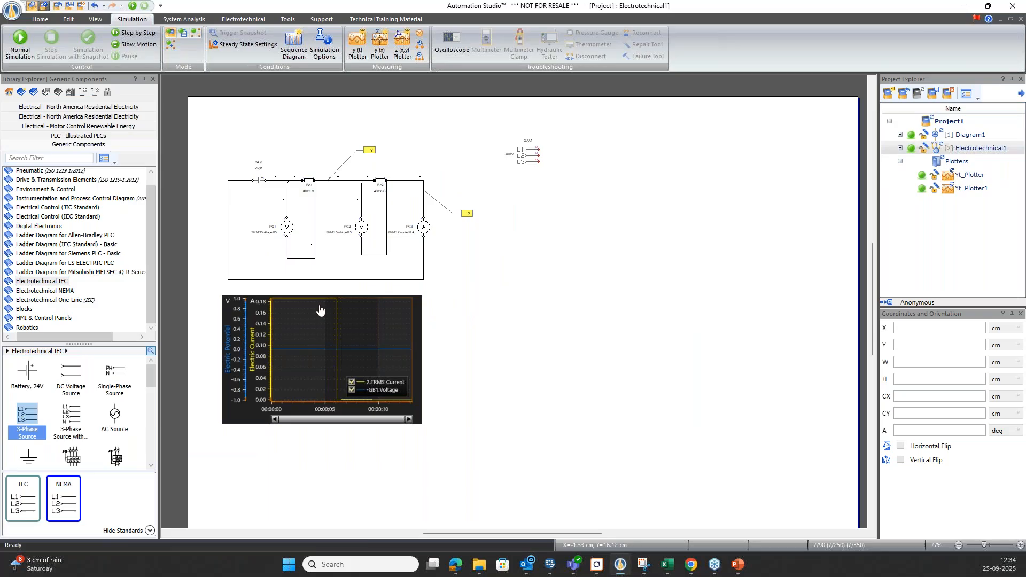
drag(71, 457, 587, 221)
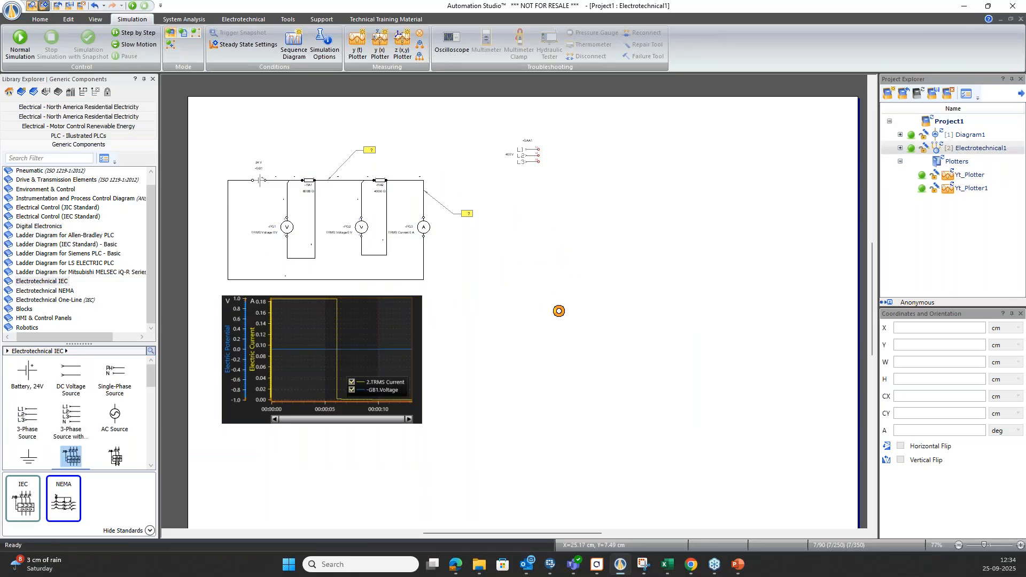
Place a 3 Poles NO Contact Group below the circuit breaker.
scroll(107, 412, down, 3)
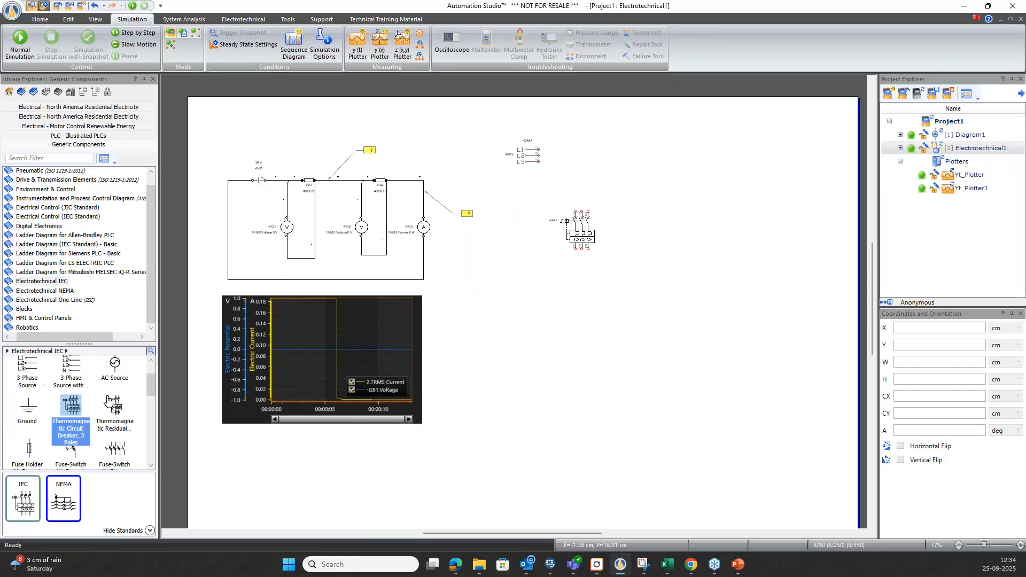
click(110, 426)
scroll(68, 436, down, 2)
mouse_move(68, 438)
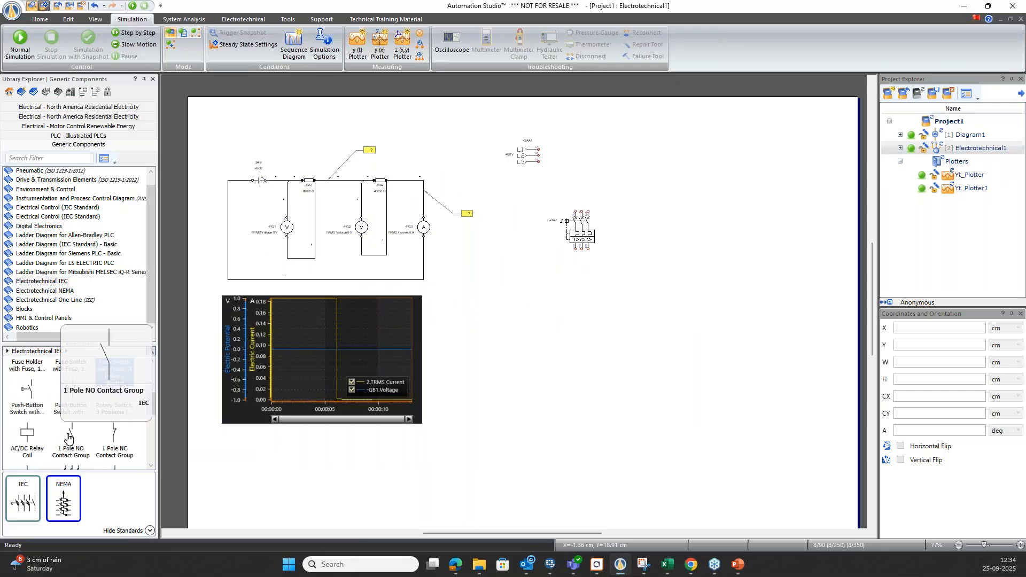
scroll(68, 435, down, 2)
drag(69, 431, 589, 297)
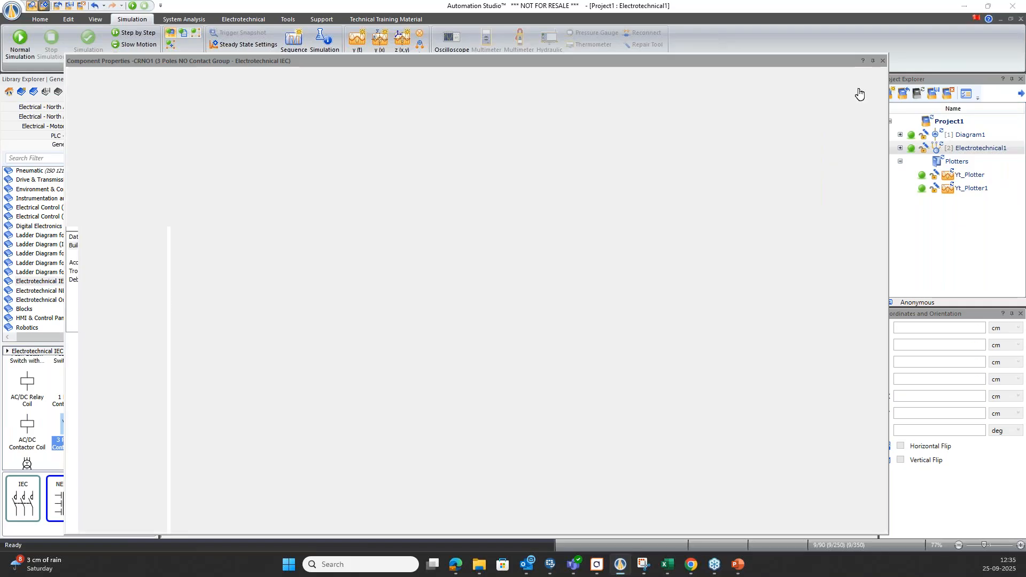
Check which components the 3-pole contact group can be assigned to and close its properties.
click(457, 111)
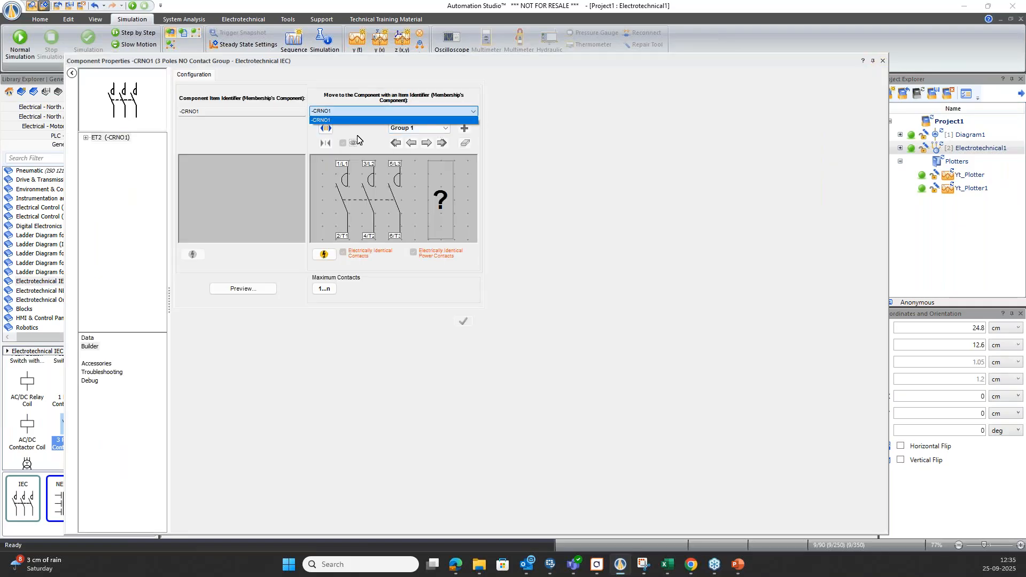
click(883, 61)
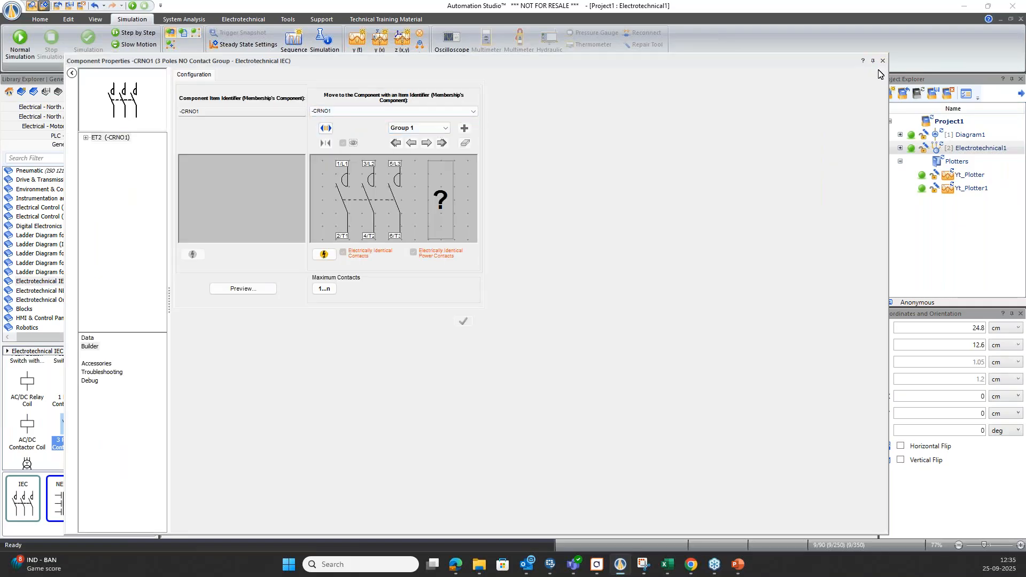
click(883, 61)
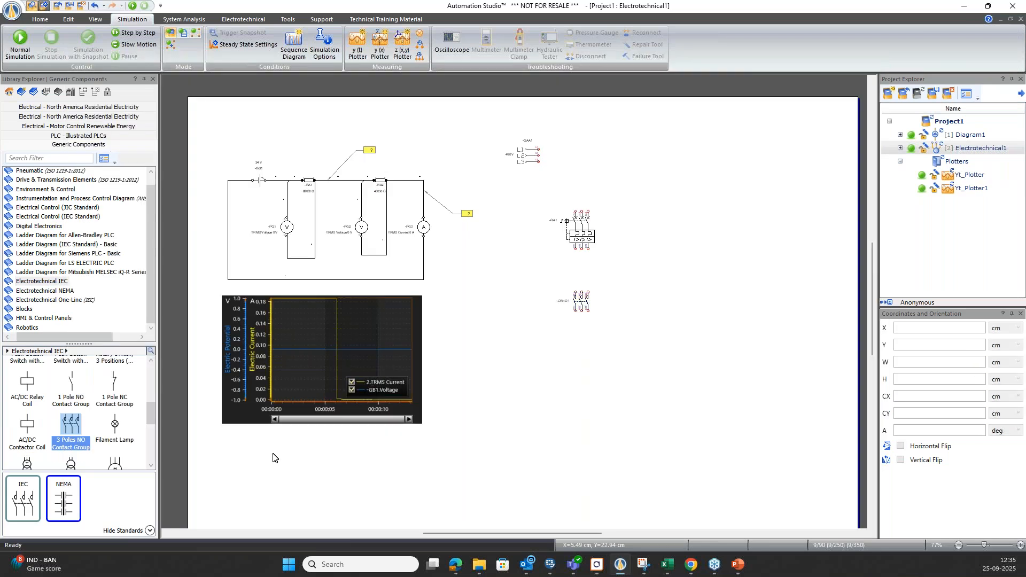
Place a three-phase squirrel-cage Asynchronous Motor below the contact group and a Transformer with Two Windings beside the circuit breaker.
scroll(100, 432, down, 2)
click(122, 409)
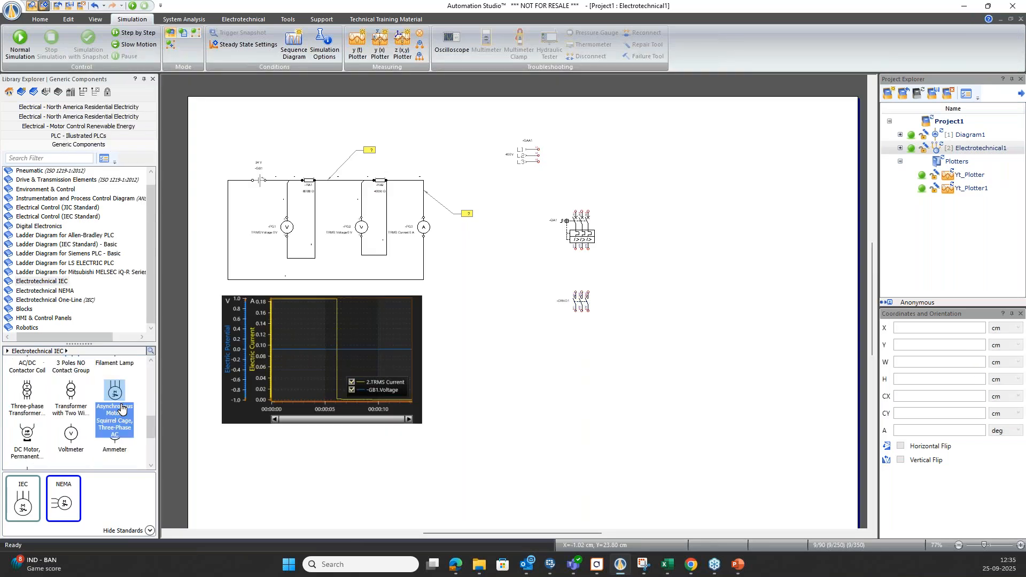
drag(122, 409, 584, 353)
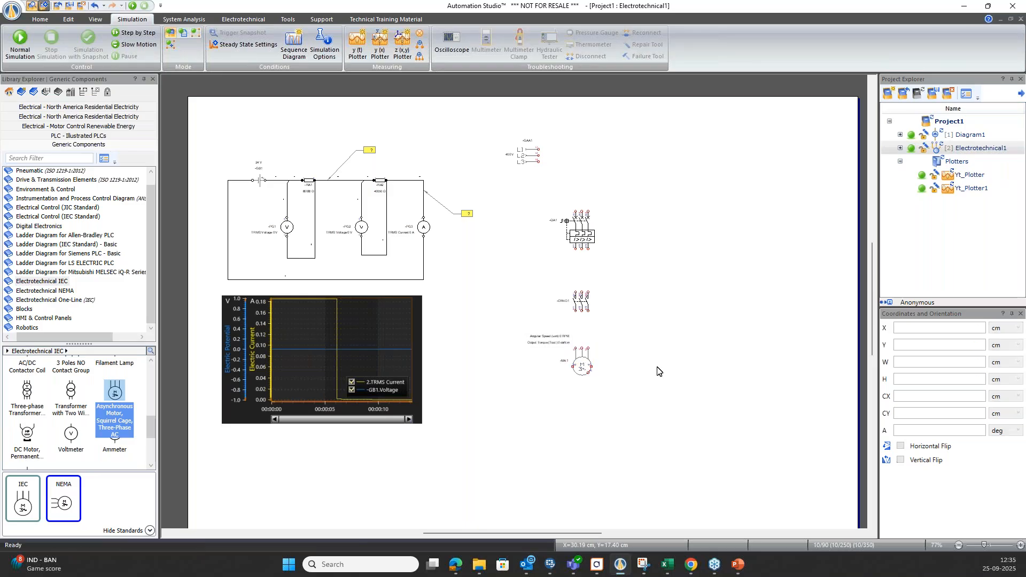
scroll(107, 412, up, 1)
drag(71, 416, 697, 238)
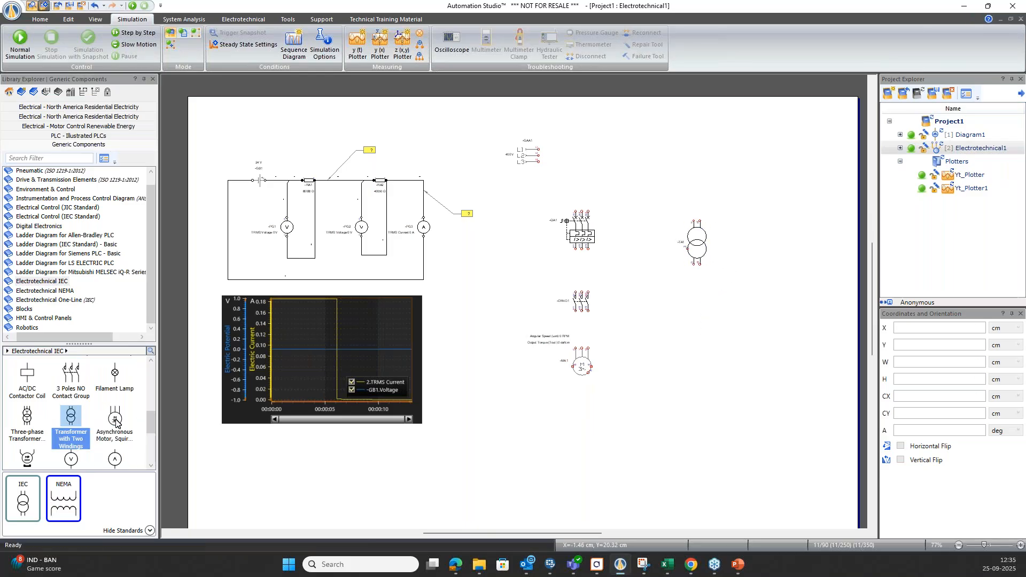
Place a 2-pole Fuse-Switch with Fuses from the Electrotechnical IEC control protections above the transformer.
scroll(92, 418, up, 2)
scroll(94, 435, up, 5)
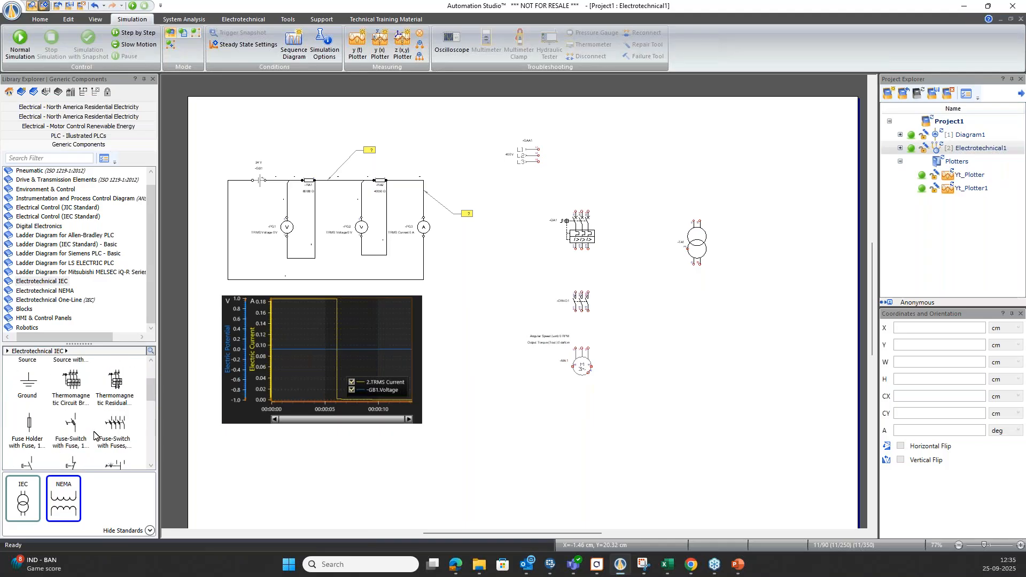
scroll(72, 435, up, 3)
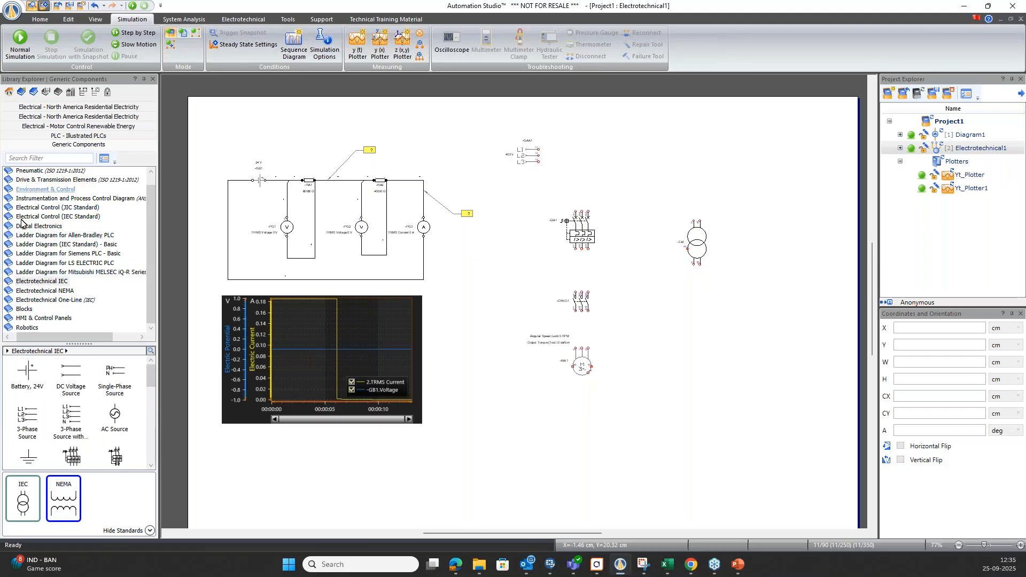
click(7, 284)
scroll(36, 311, down, 3)
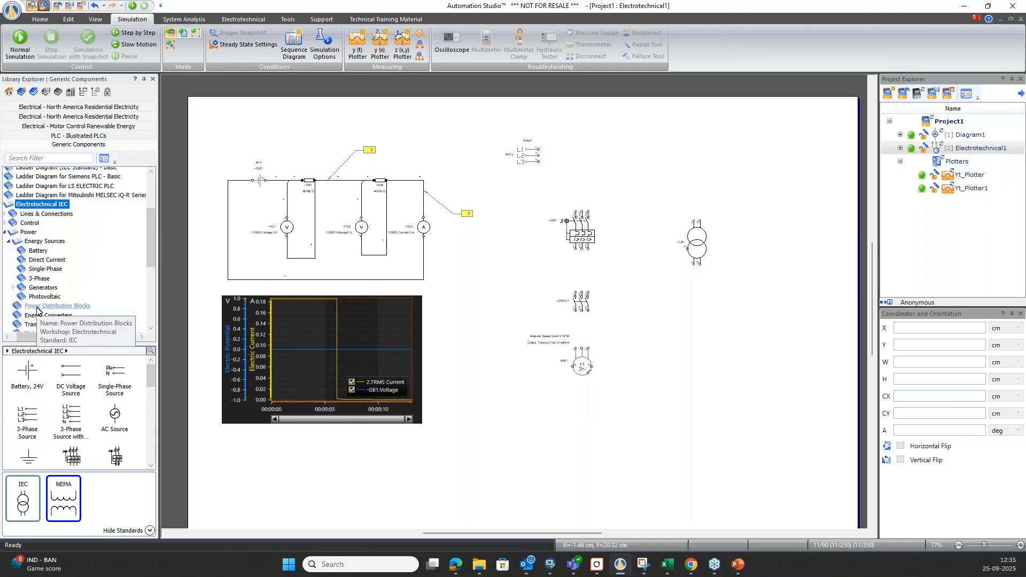
click(5, 223)
click(26, 232)
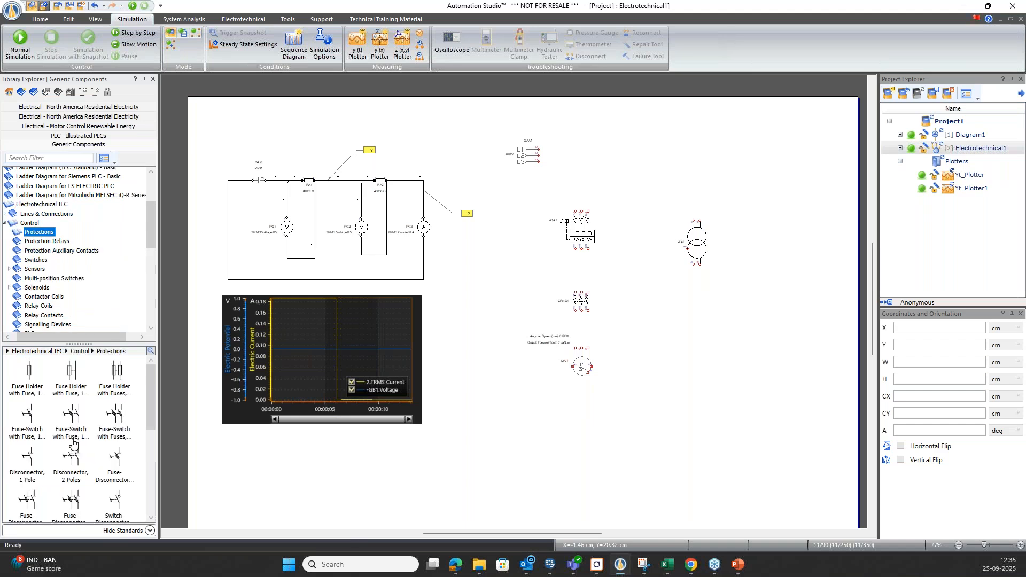
click(107, 432)
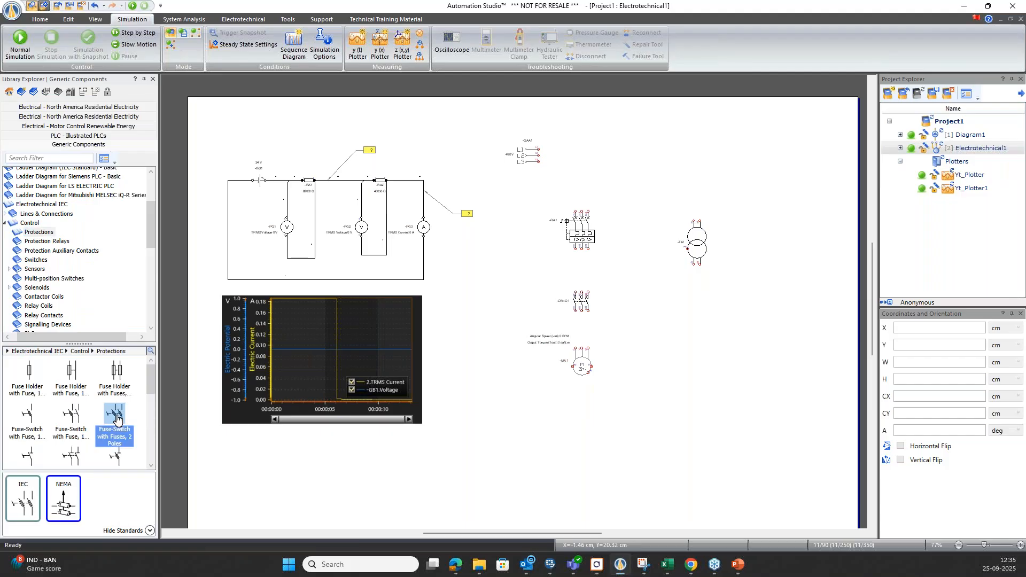
drag(109, 432, 698, 182)
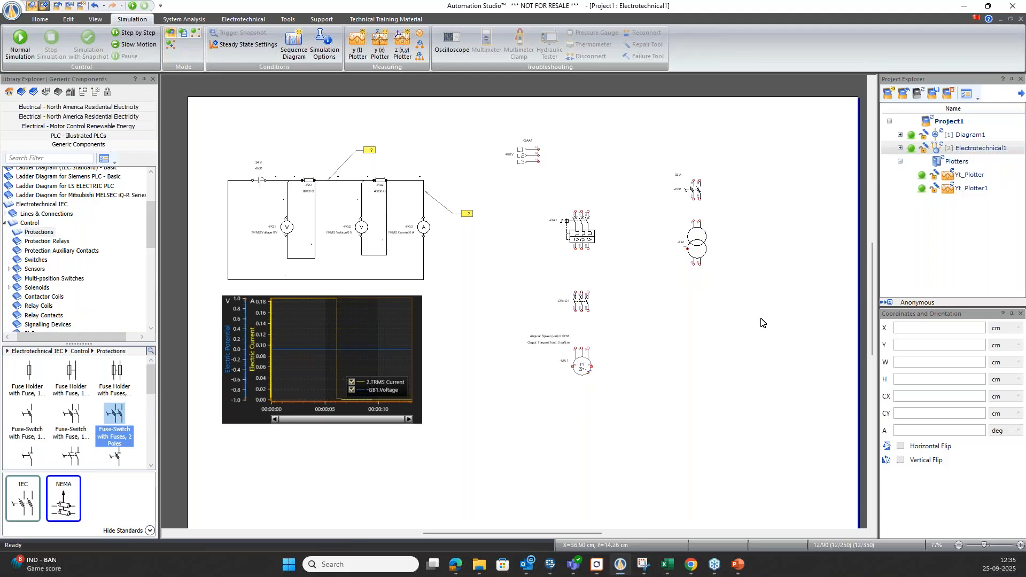
Shift the fuse-switch and the transformer together slightly down the page.
drag(719, 145, 635, 335)
key(Down)
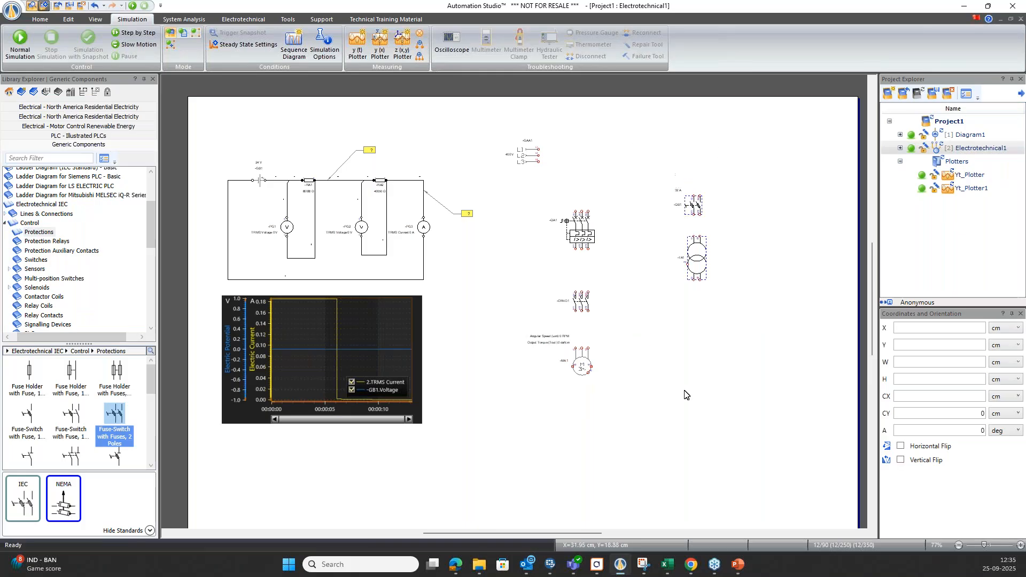
key(Down)
click(694, 398)
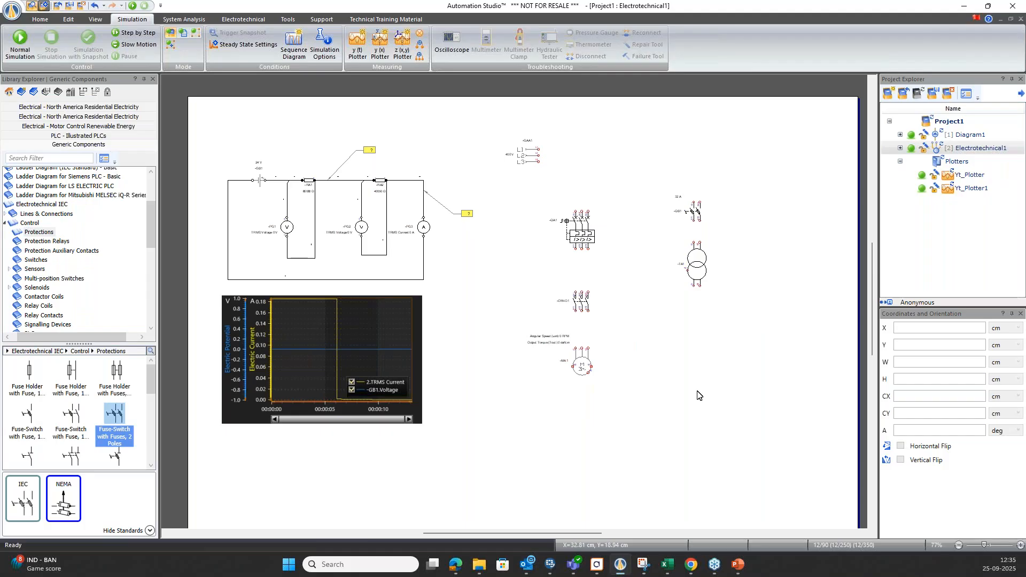
Place an IEC Push-Button Switch with Make Contact (Automatic Return) horizontally, below and to the right of the transformer.
scroll(37, 250, up, 2)
scroll(38, 251, down, 1)
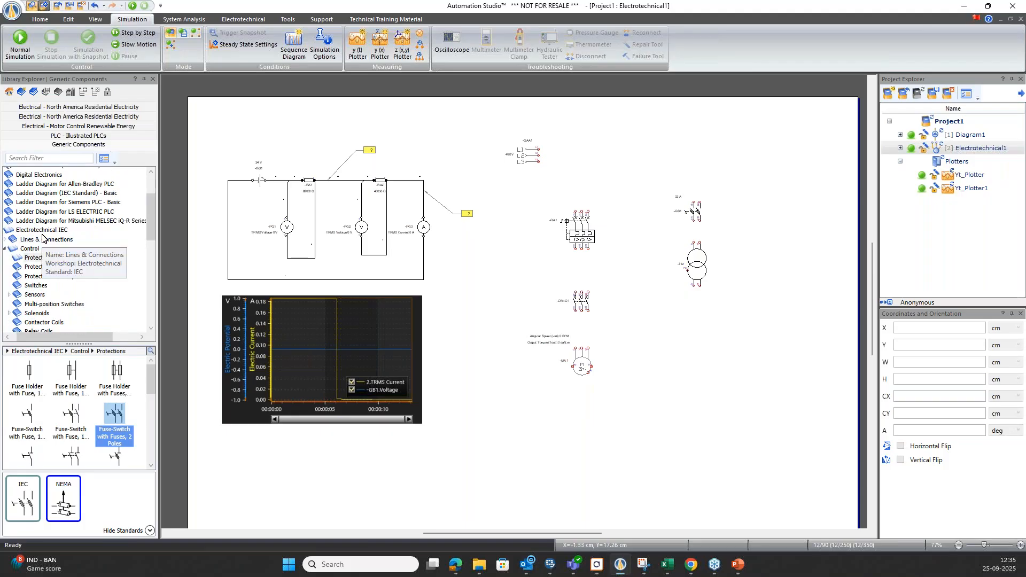
click(42, 230)
scroll(71, 473, down, 2)
drag(27, 389, 736, 302)
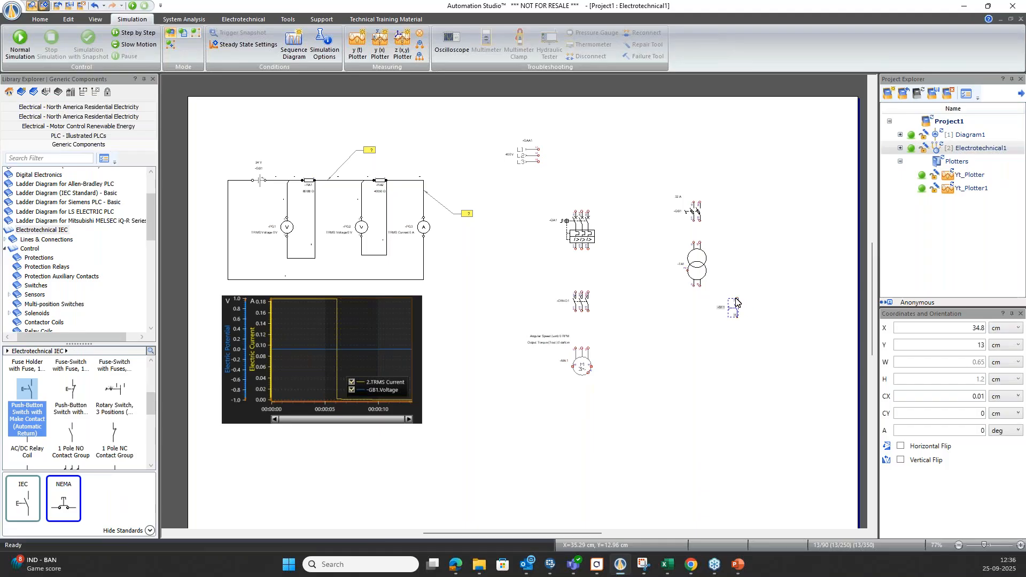
click(643, 380)
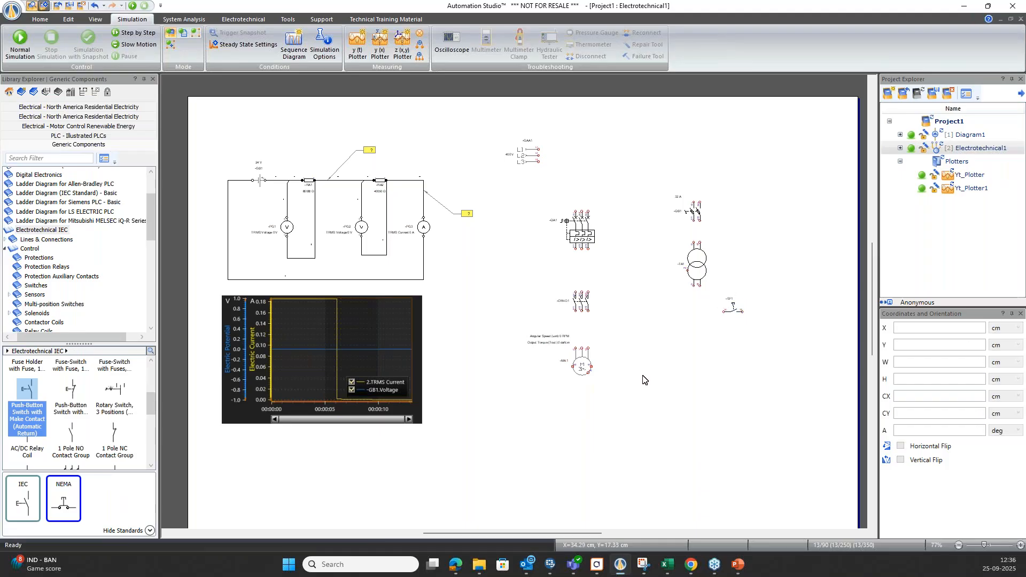
Place an AC/DC Contactor Coil from the Electrotechnical IEC contactor coils below and to the right of the push-button.
click(71, 396)
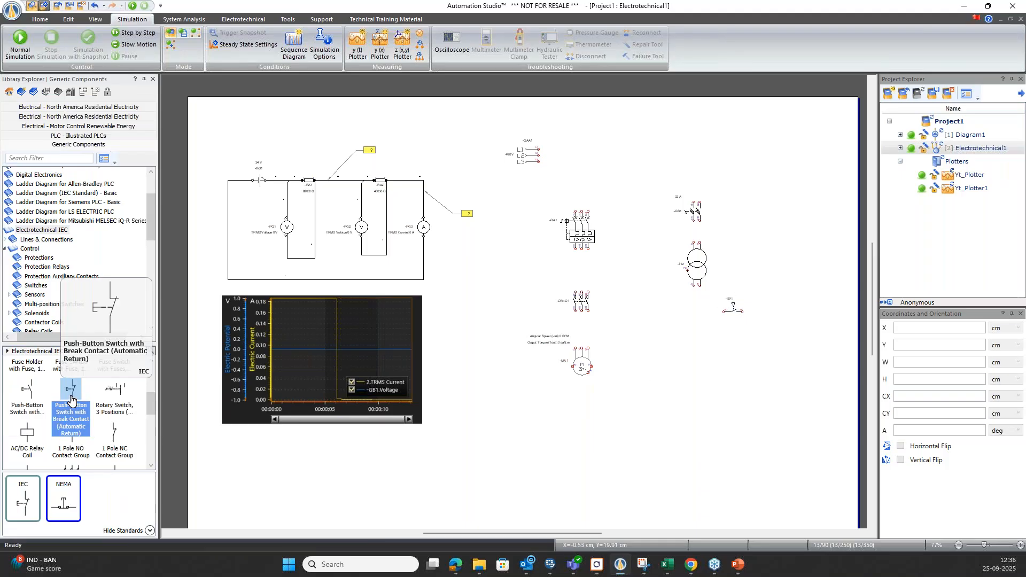
mouse_move(27, 432)
mouse_down()
mouse_move(717, 350)
mouse_move(463, 368)
mouse_move(26, 440)
mouse_up()
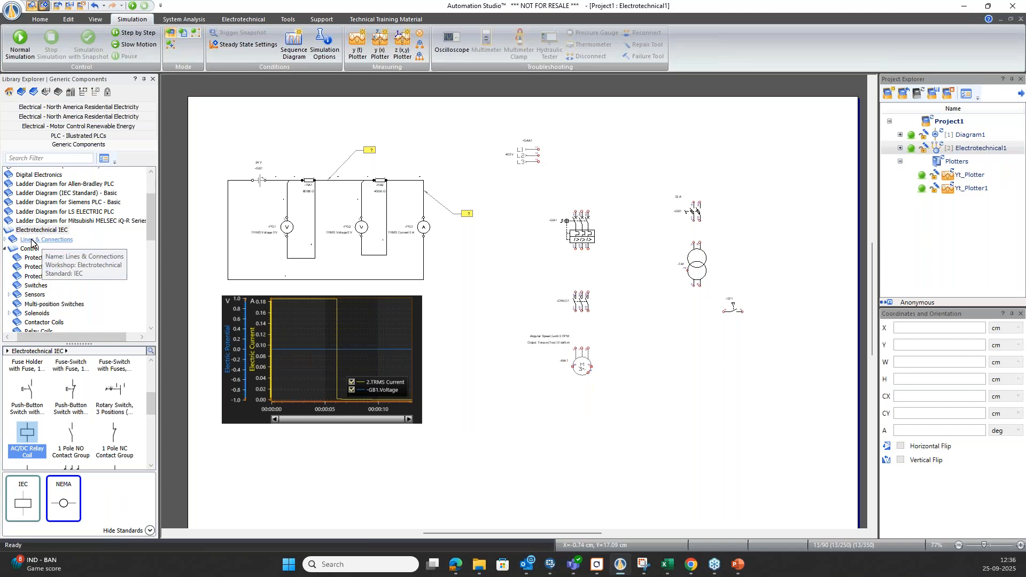
scroll(37, 272, down, 5)
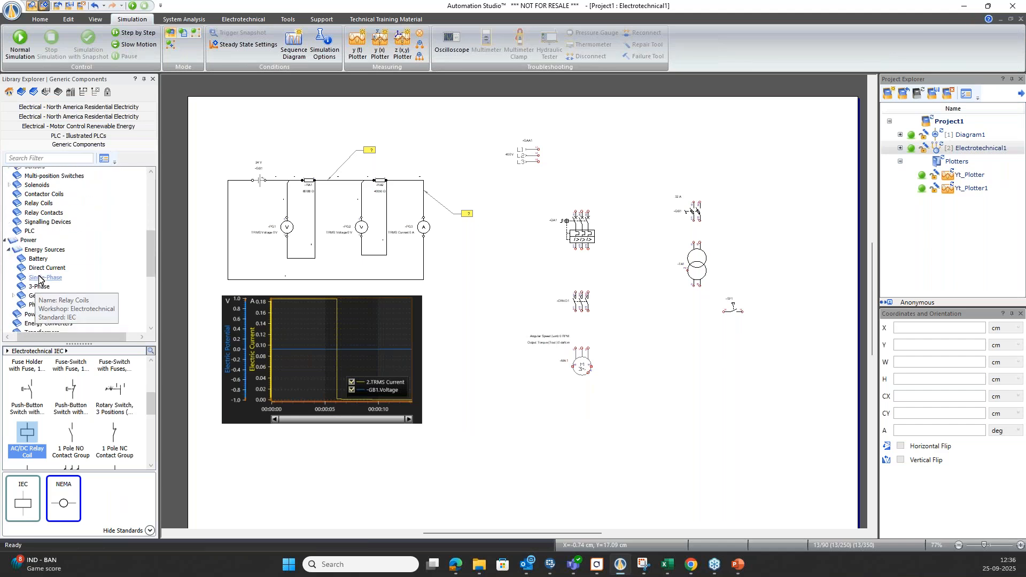
scroll(39, 279, down, 6)
scroll(41, 279, up, 5)
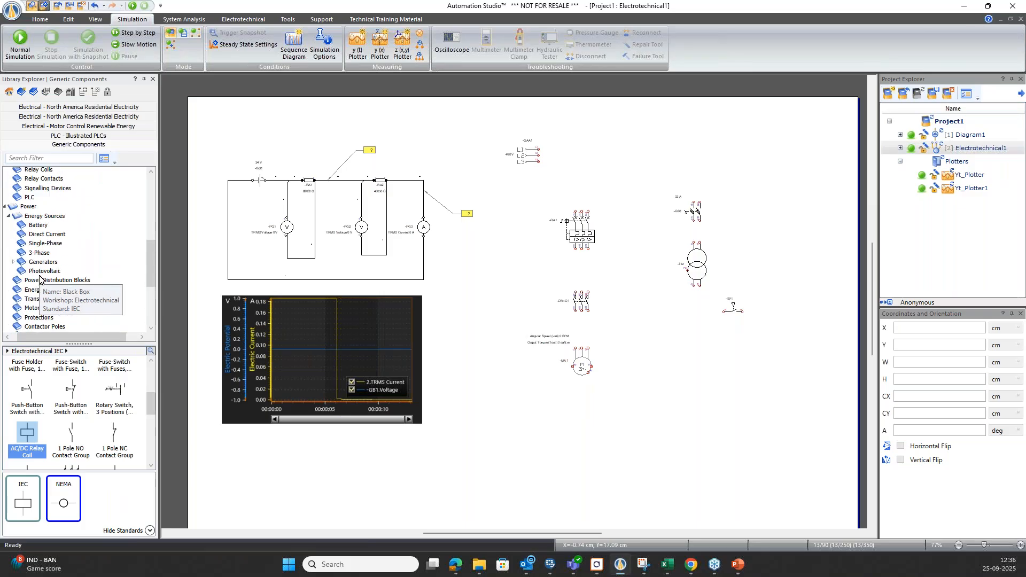
scroll(41, 279, up, 3)
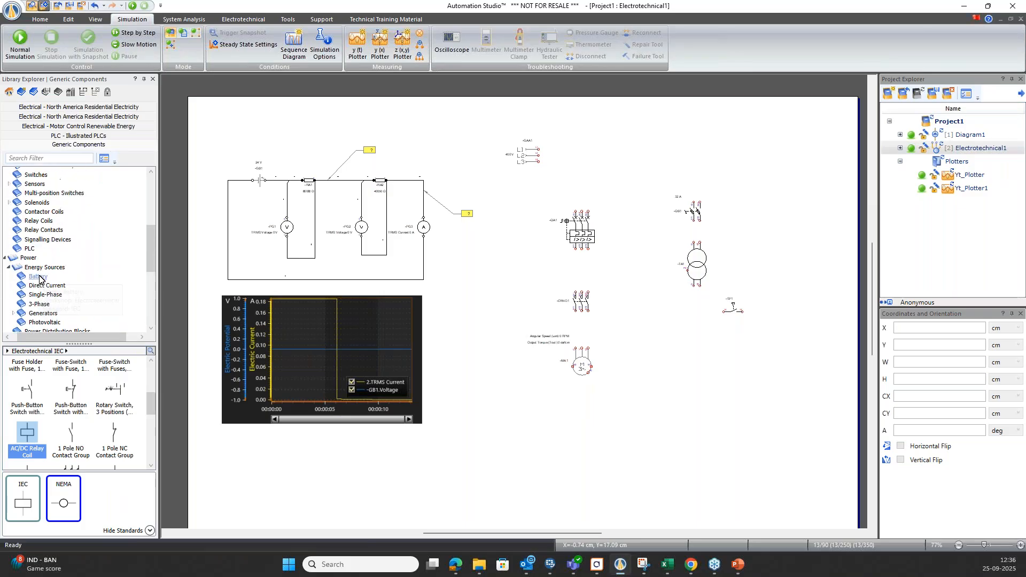
click(18, 212)
double_click(20, 373)
drag(24, 389, 775, 343)
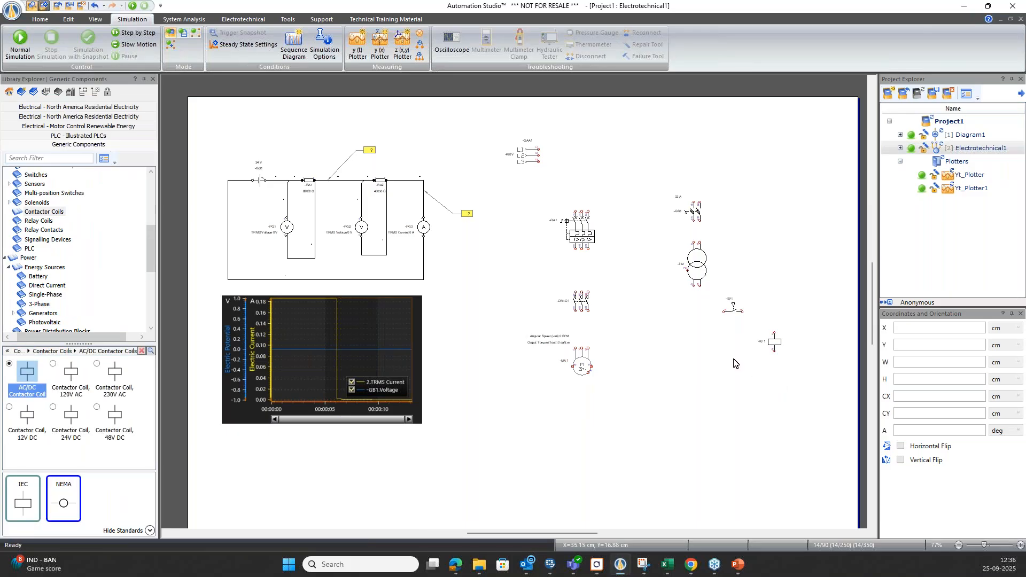
Wire the transformer secondary in a loop through the push-button and contactor coil, and connect the fuse-switch outputs to the transformer primary.
scroll(733, 359, up, 2)
mouse_move(795, 347)
mouse_down()
mouse_move(734, 404)
mouse_move(669, 297)
mouse_up()
drag(669, 259, 800, 287)
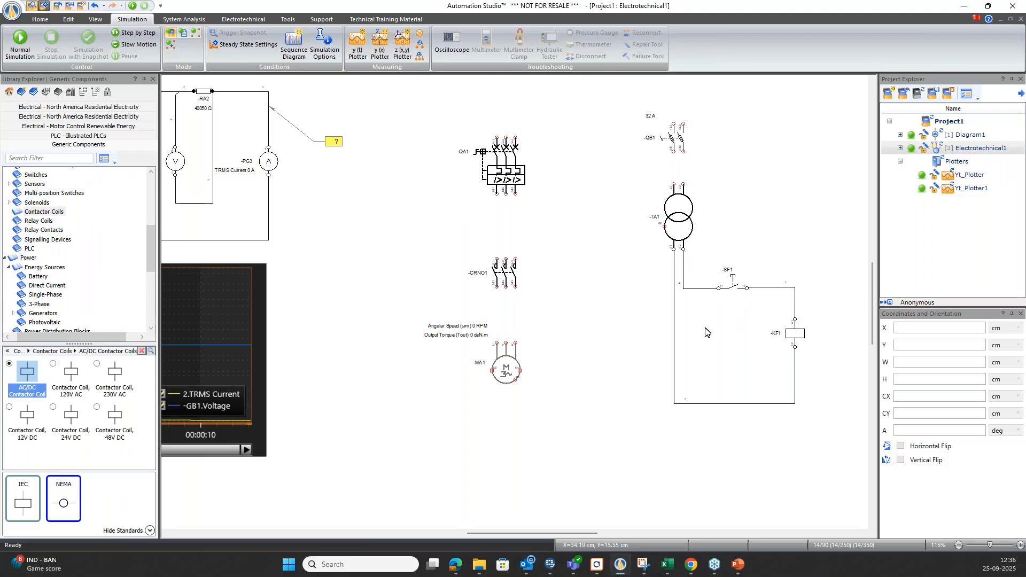
scroll(703, 334, up, 3)
mouse_move(674, 253)
mouse_down()
mouse_move(684, 277)
mouse_move(684, 249)
mouse_up()
click(721, 257)
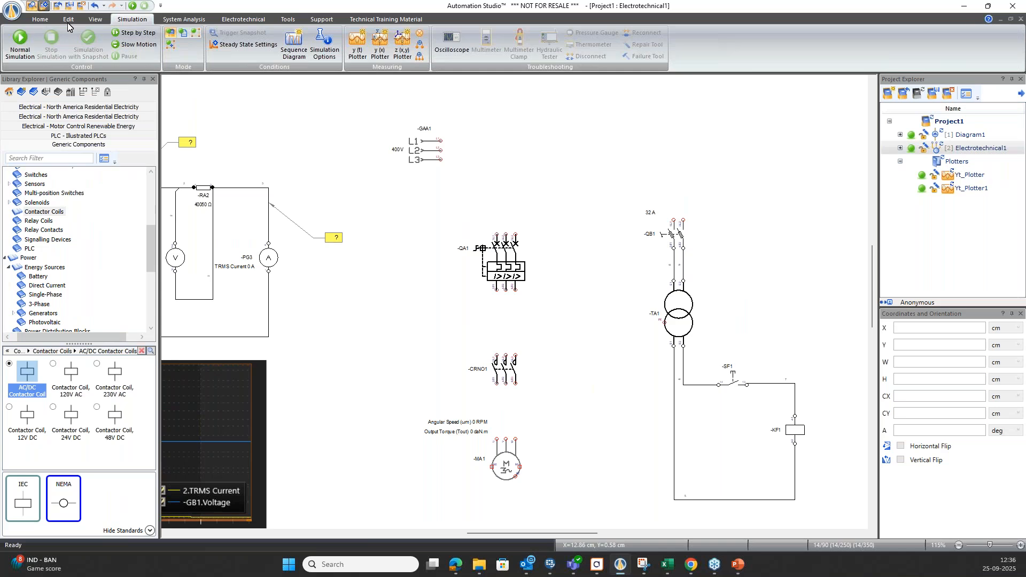
Connect the 3-phase source, circuit breaker, contact group and motor in series with Polyphase Wires.
click(40, 20)
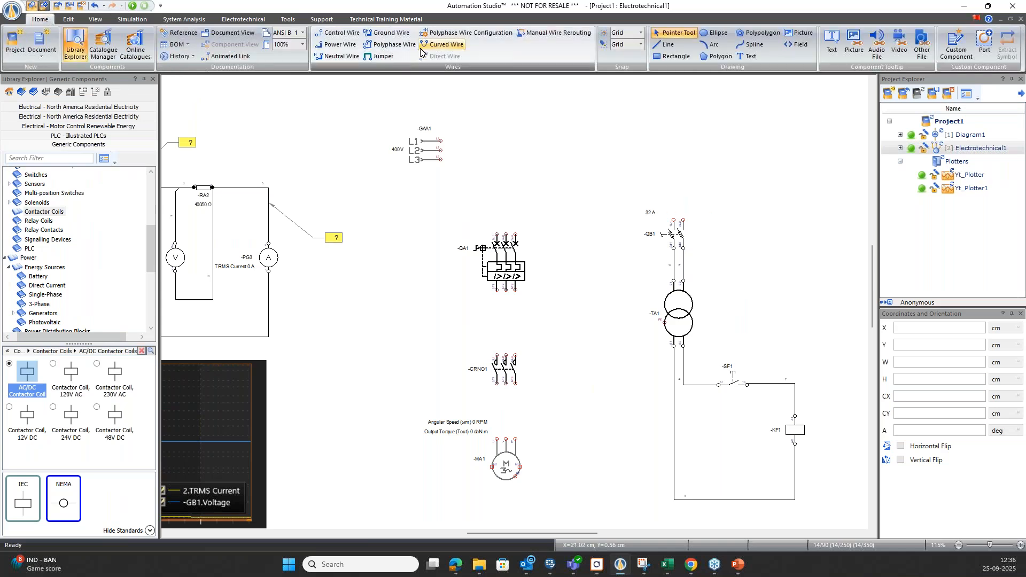
click(403, 49)
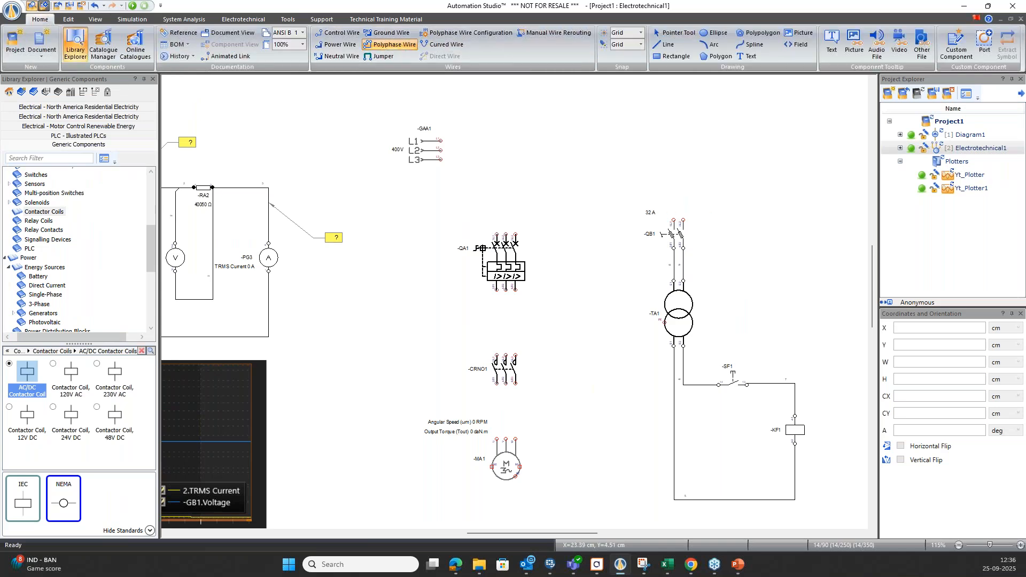
click(441, 160)
click(514, 236)
click(497, 290)
click(497, 355)
click(497, 383)
click(496, 438)
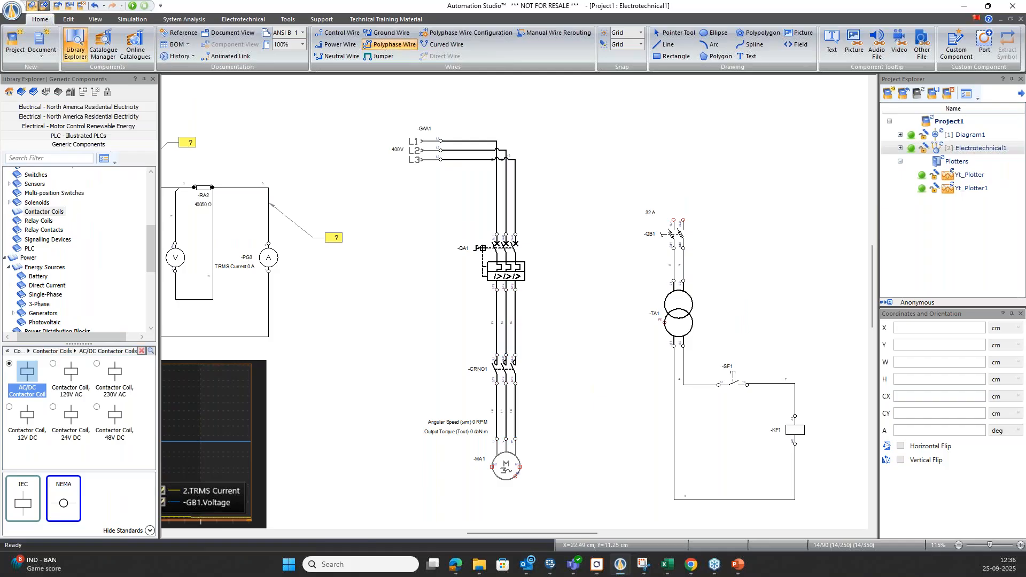
key(Escape)
Wire the two fuse-switch inputs to the first and third phase inputs of the circuit breaker.
click(674, 220)
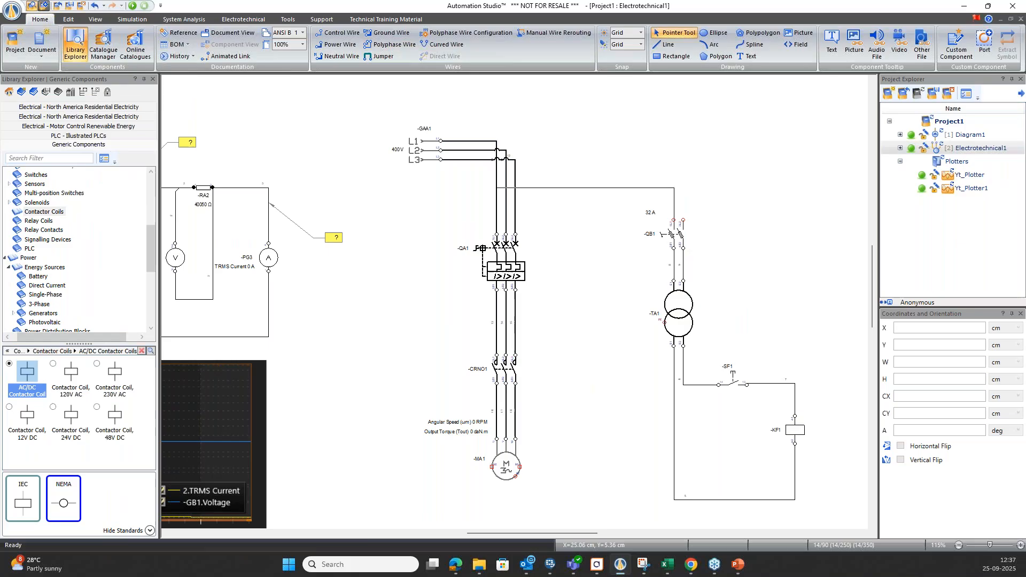
click(496, 234)
click(456, 214)
click(683, 220)
click(515, 235)
scroll(567, 245, down, 2)
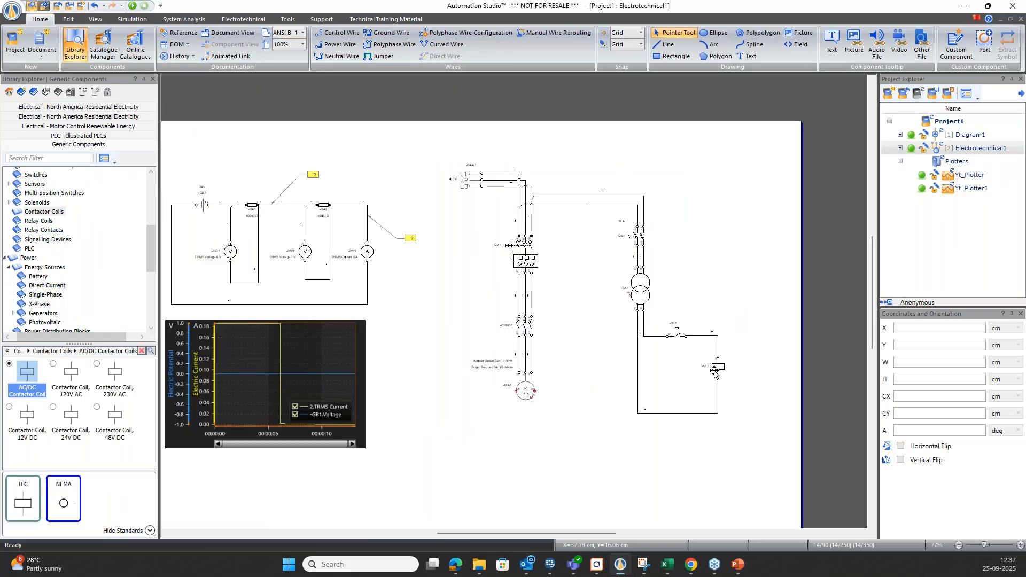
Transfer the 3-pole NO contact group to the contactor coil -KF1 and close its properties.
scroll(569, 346, up, 2)
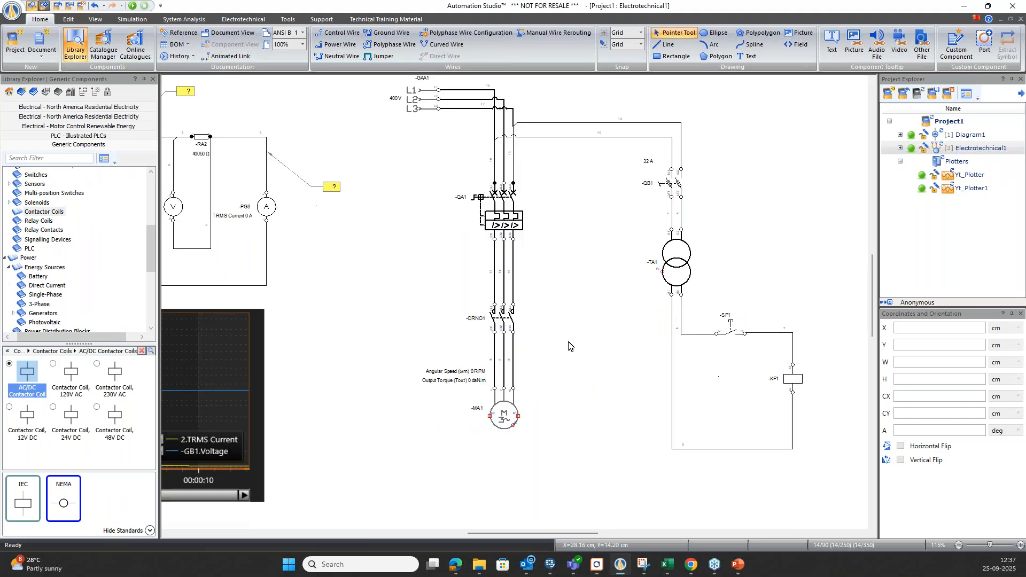
double_click(507, 320)
click(356, 112)
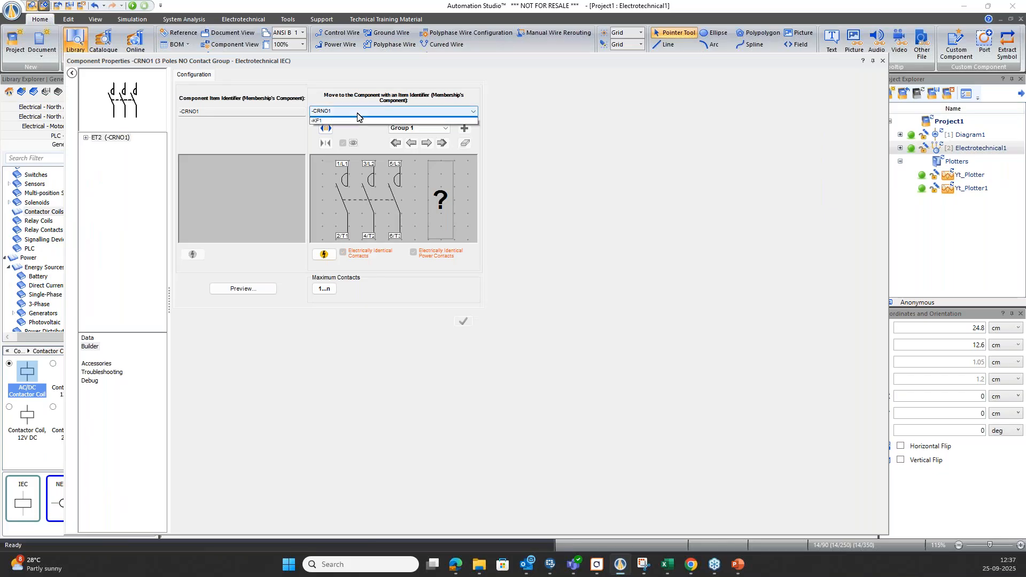
click(334, 128)
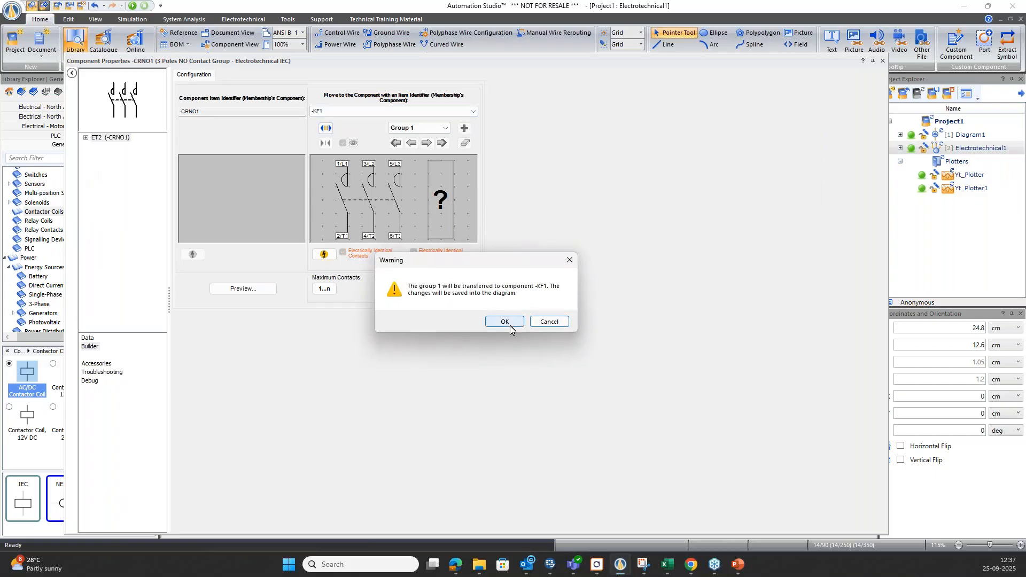
click(505, 322)
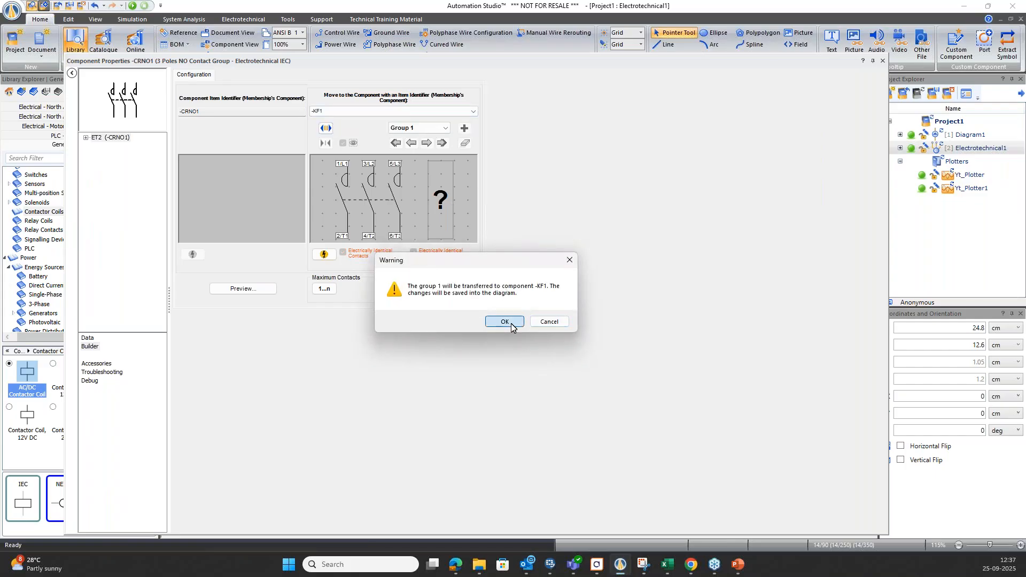
click(883, 61)
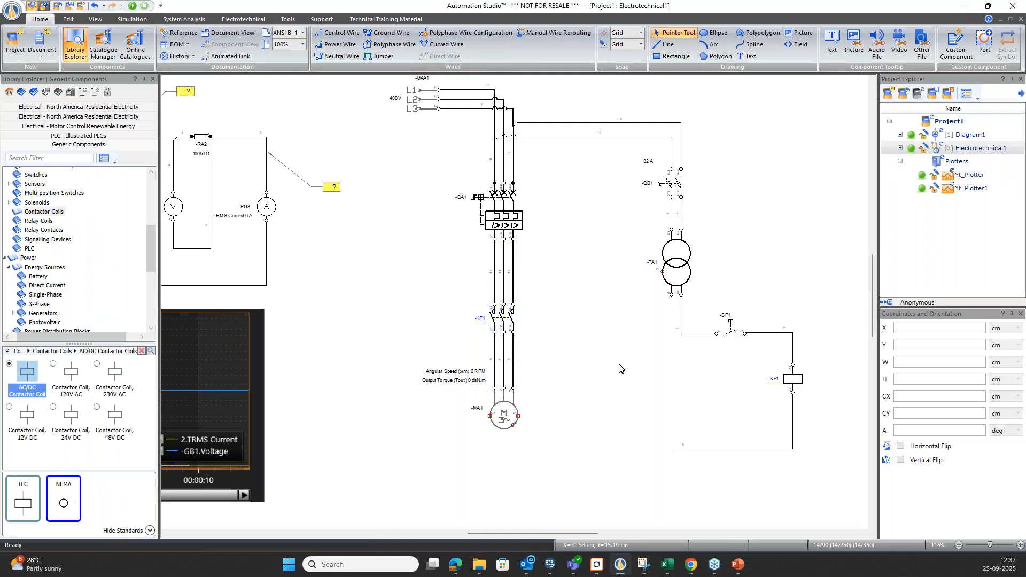
Attach a Transmission Shaft to the right side of motor -MA1 and connect a Wheel to the shaft's free end.
scroll(584, 356, up, 1)
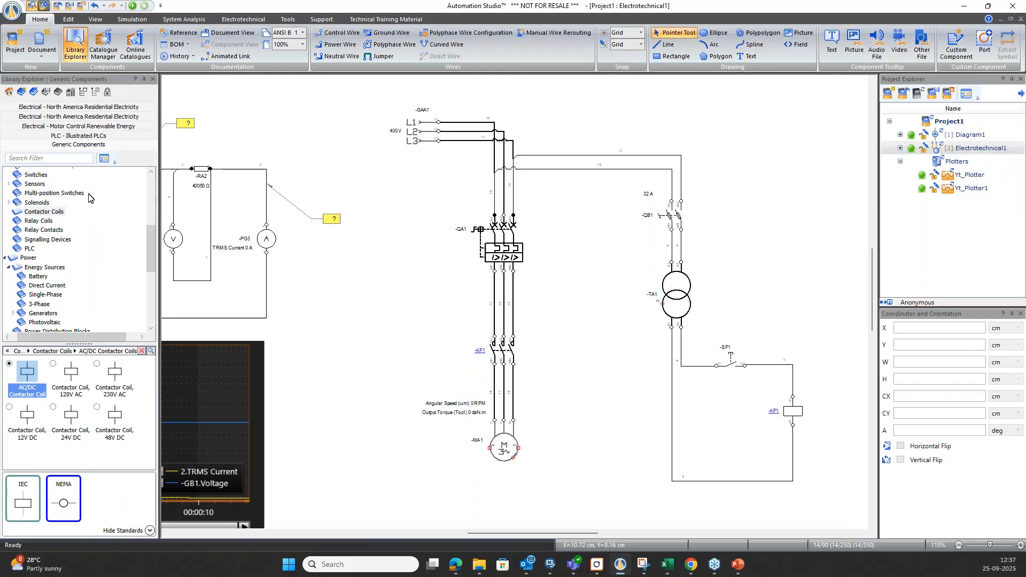
scroll(81, 204, up, 5)
click(50, 191)
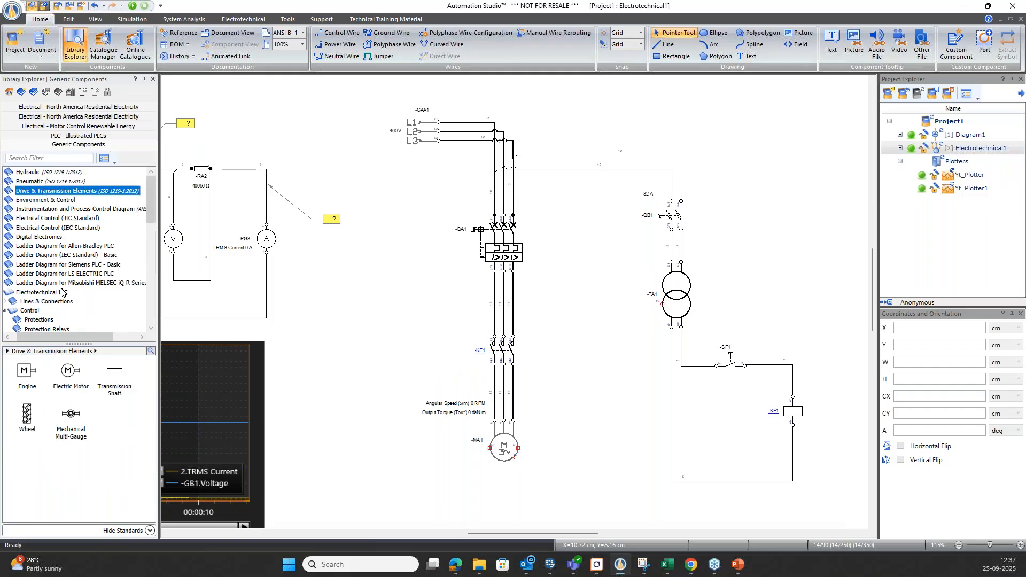
click(114, 374)
drag(534, 429, 530, 448)
drag(27, 414, 560, 423)
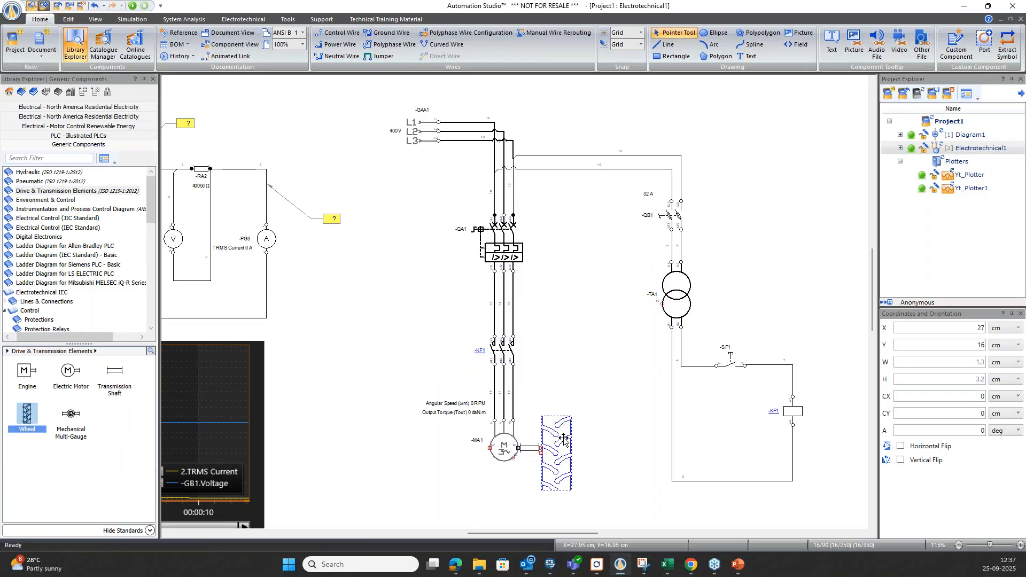
Attach a Mechanical Multi-Gauge to the left side of motor -MA1 and connect a second Wheel to the gauge's free end.
click(69, 425)
drag(70, 426, 468, 448)
click(19, 423)
drag(19, 423, 353, 417)
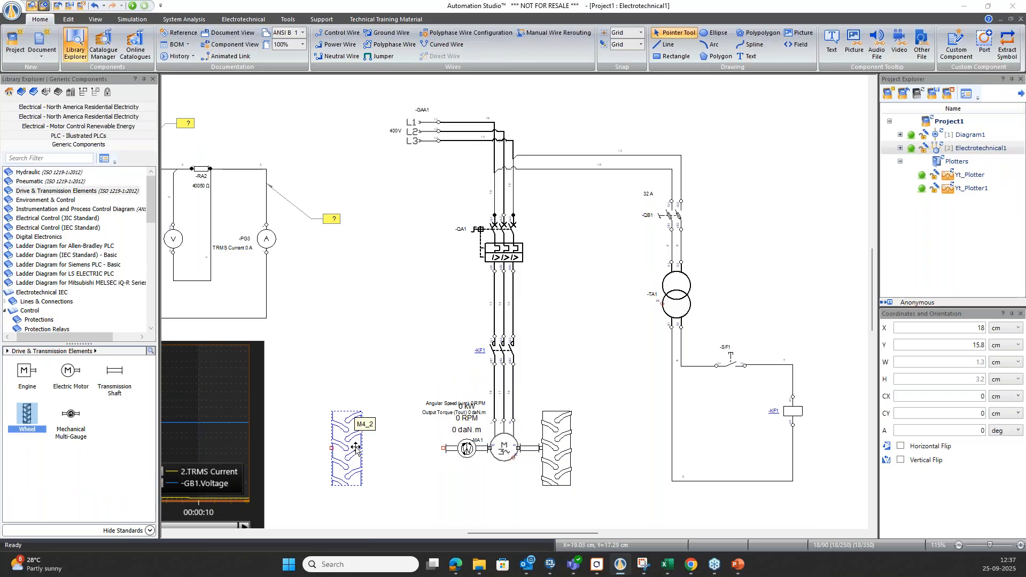
key(v)
drag(325, 450, 437, 450)
click(544, 387)
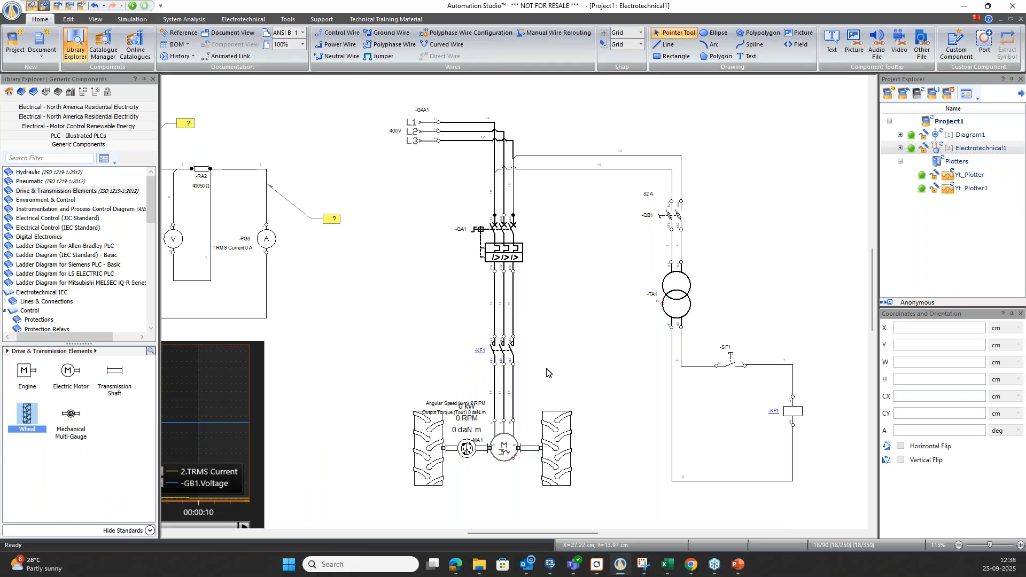
Run the normal simulation, closing circuit breaker -QA1 and fuse-switch -QB1 and operating push-button -SF1 to energise the motor.
click(132, 19)
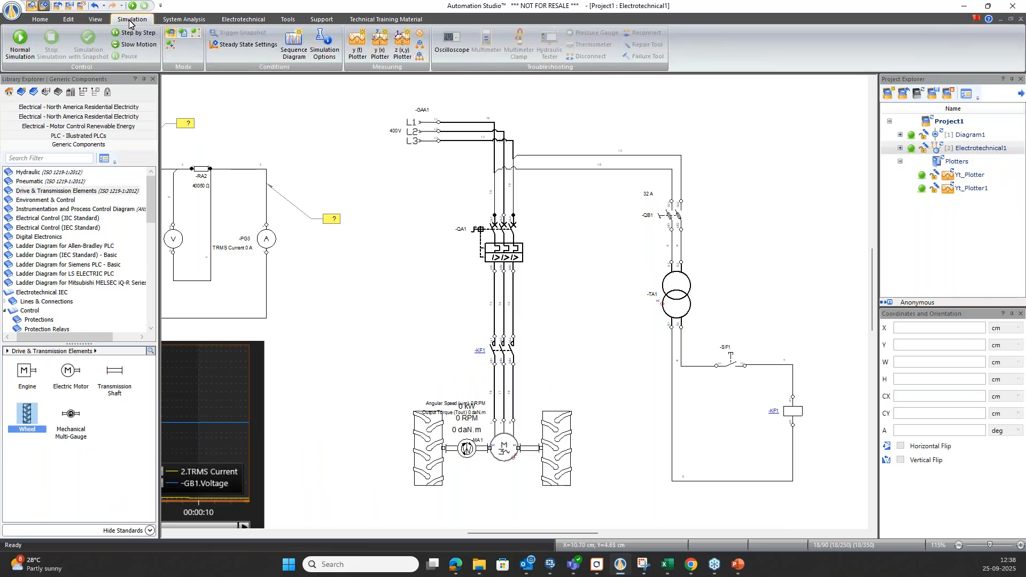
click(28, 47)
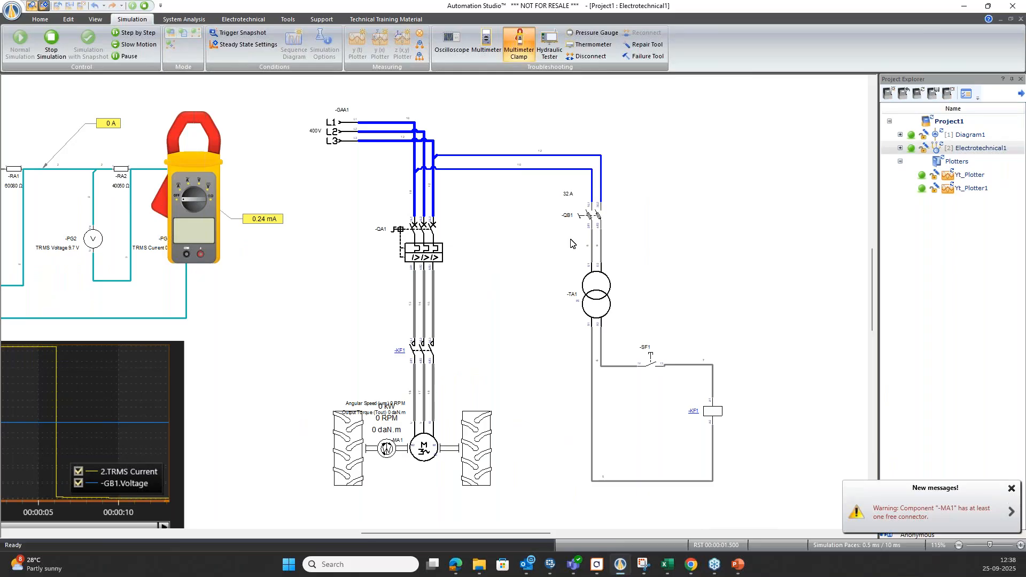
click(430, 251)
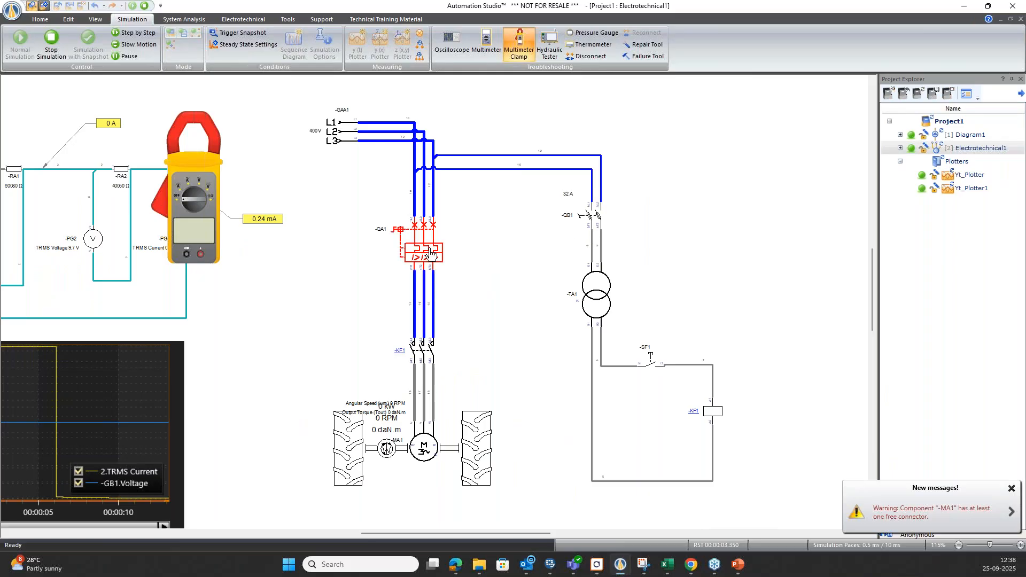
click(596, 221)
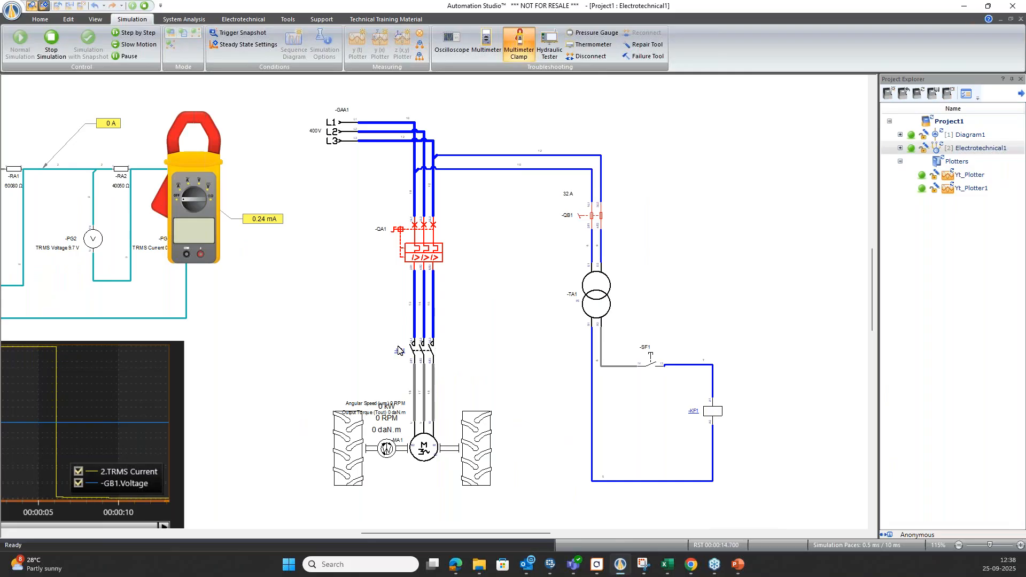
click(655, 373)
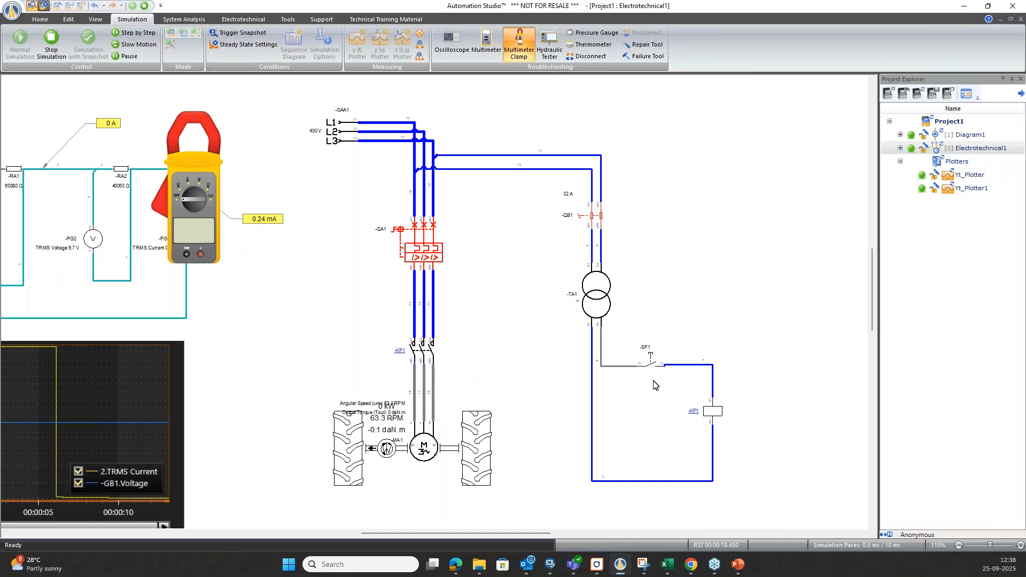
click(655, 384)
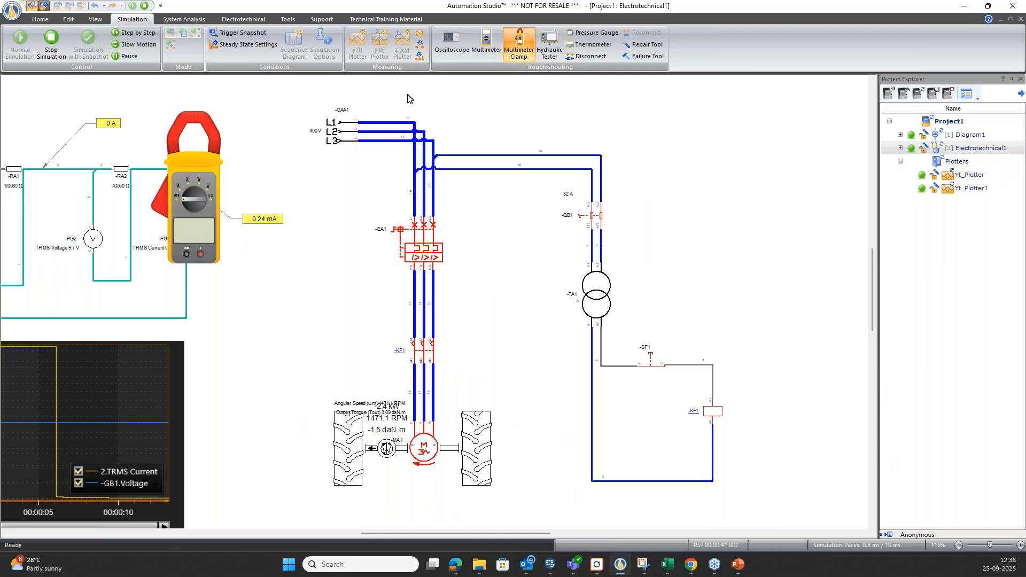
Place a measuring instrument on the three output phases of circuit breaker -QA1 and accept its properties.
click(420, 56)
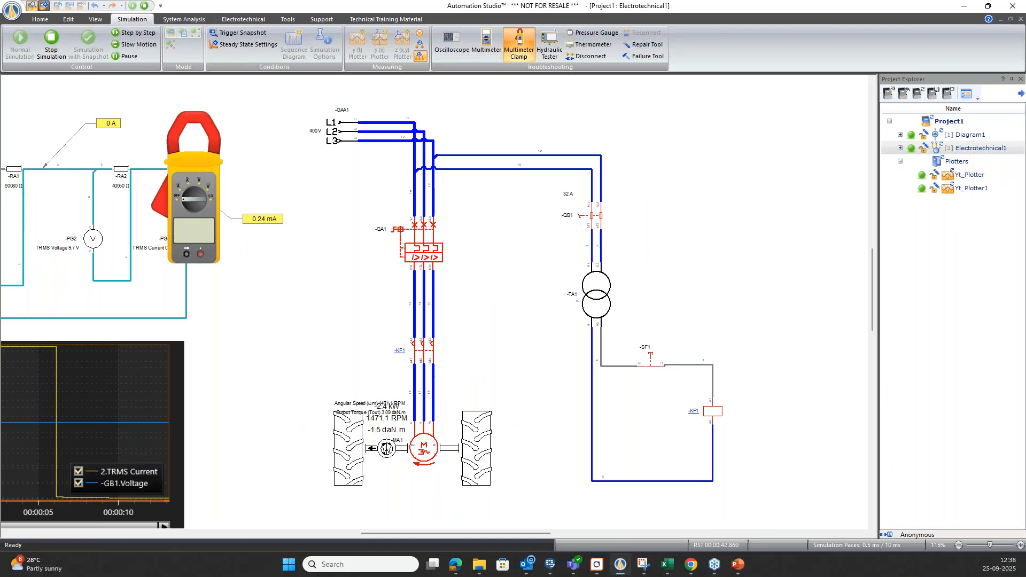
drag(530, 379, 415, 271)
click(424, 271)
click(433, 271)
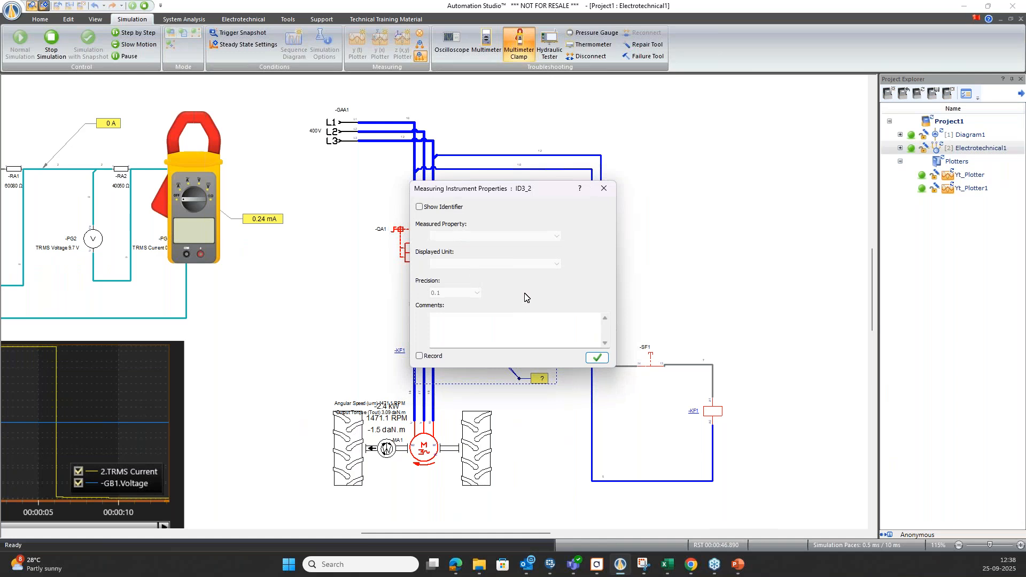
click(598, 358)
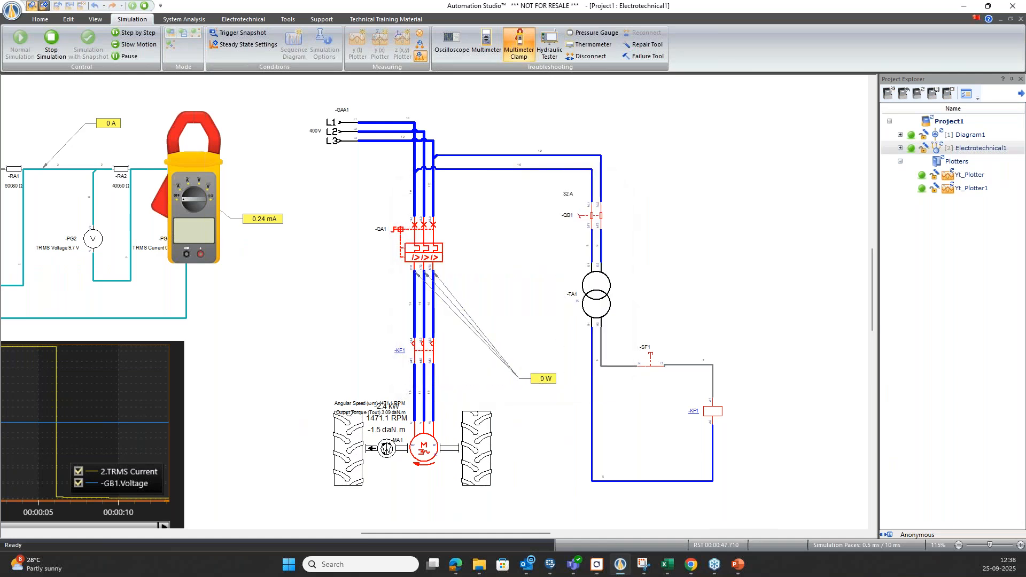
Place a measuring instrument across the two inputs of fuse-switch -QB1, measuring TRMS Voltage in V with 0.01 precision.
scroll(460, 322, up, 4)
scroll(439, 302, up, 2)
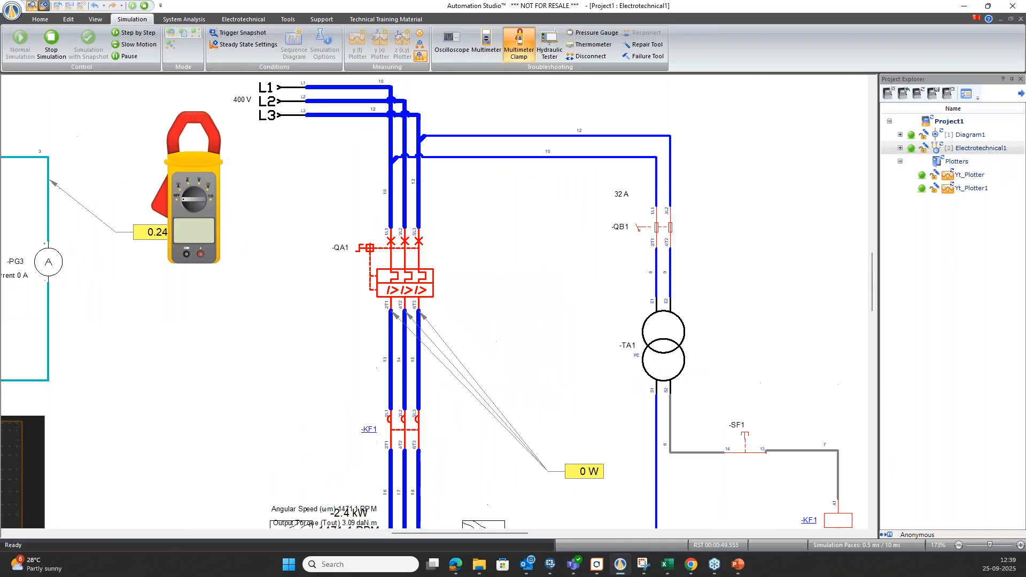
scroll(462, 355, down, 4)
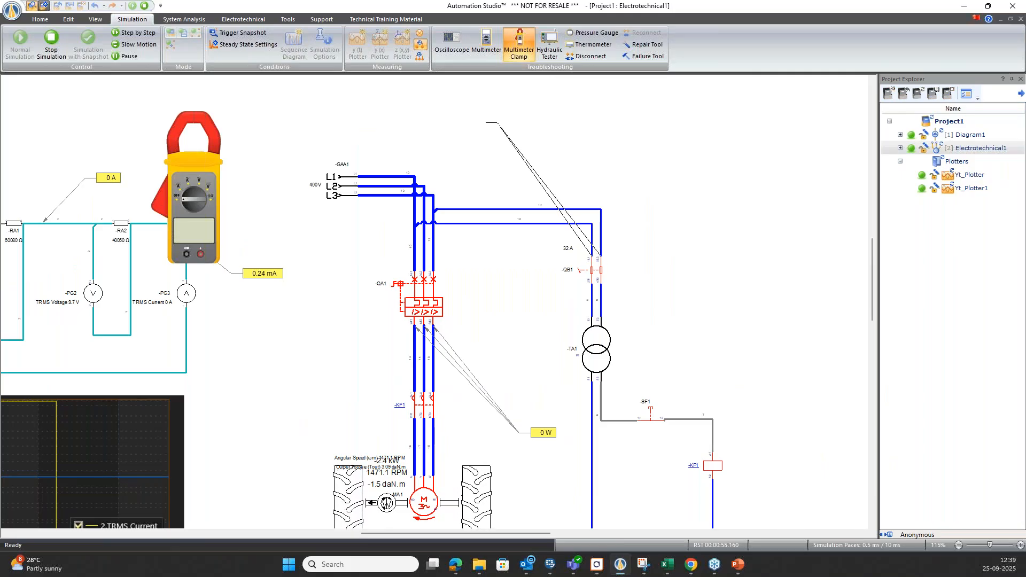
click(598, 250)
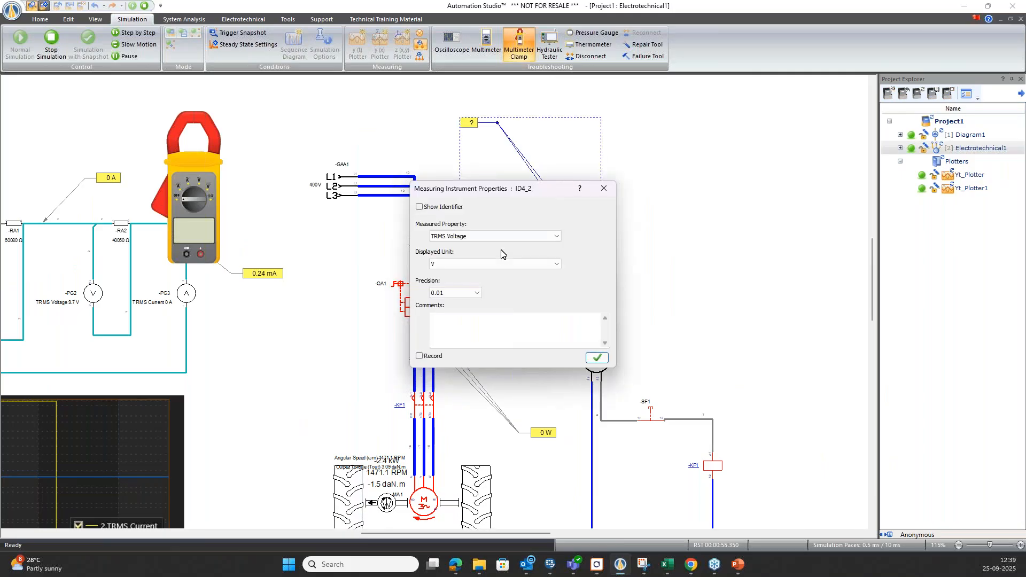
click(595, 357)
click(673, 306)
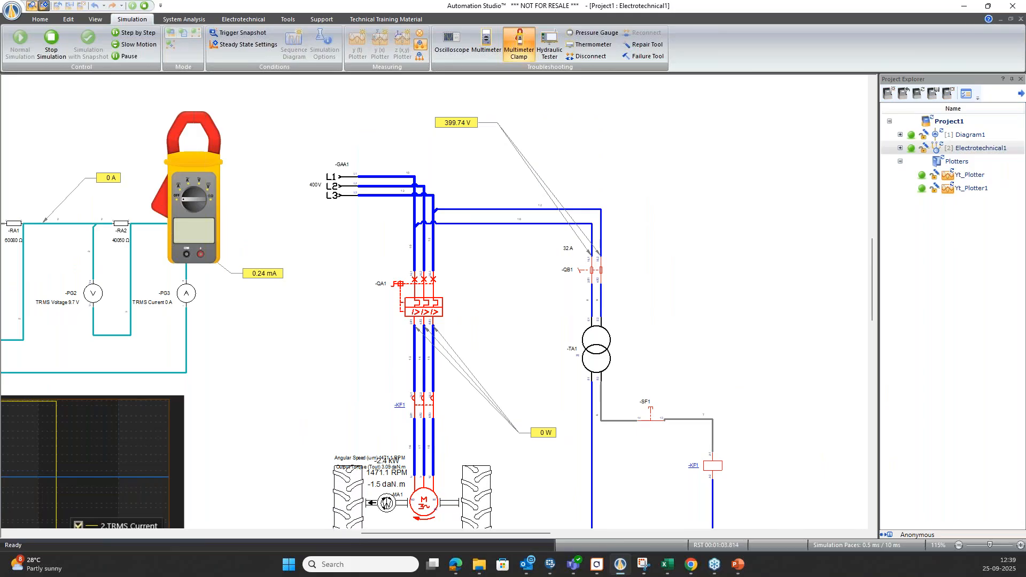
Stop the simulation and create a new project from the Default template.
scroll(479, 283, down, 1)
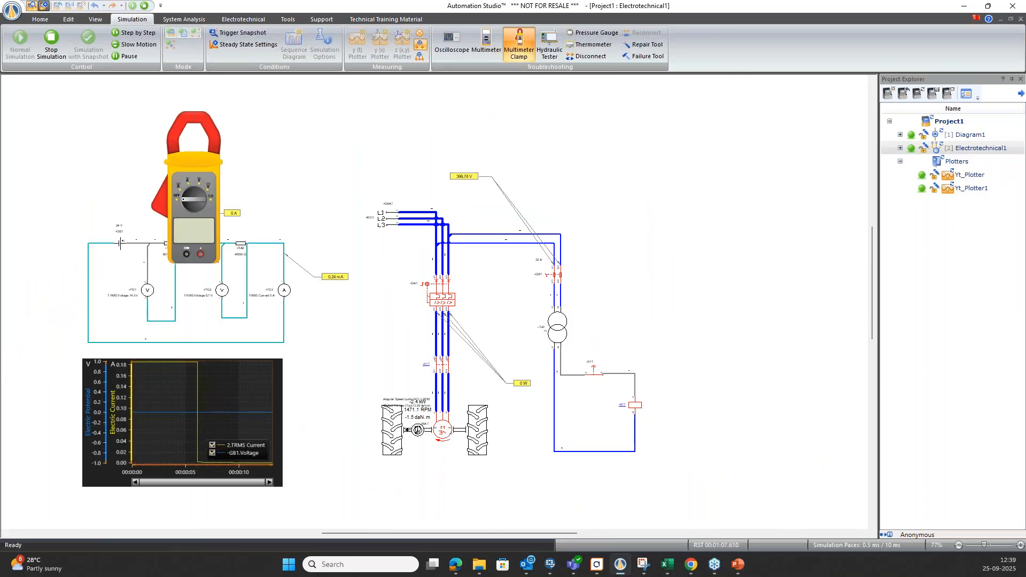
click(144, 6)
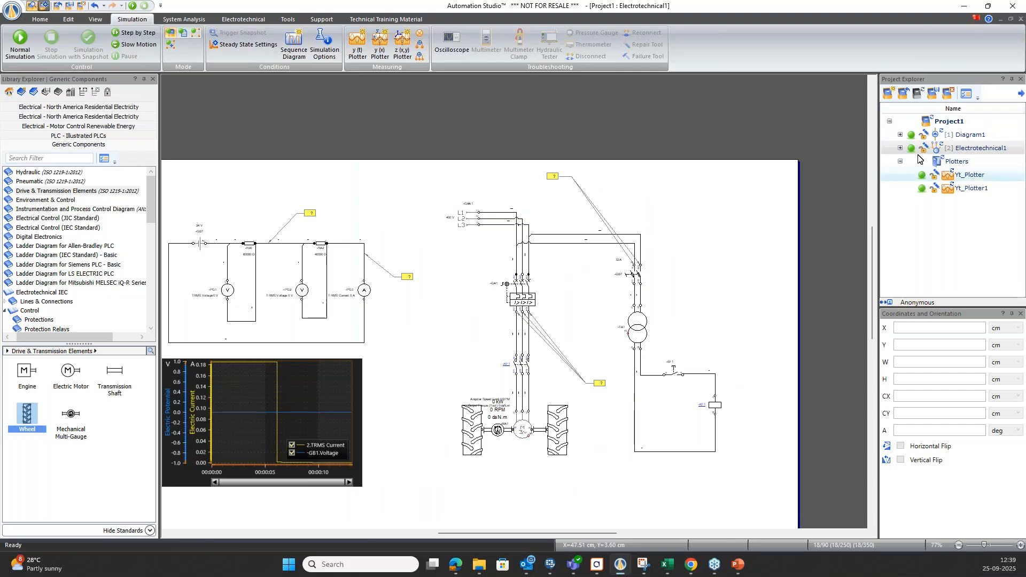
click(889, 96)
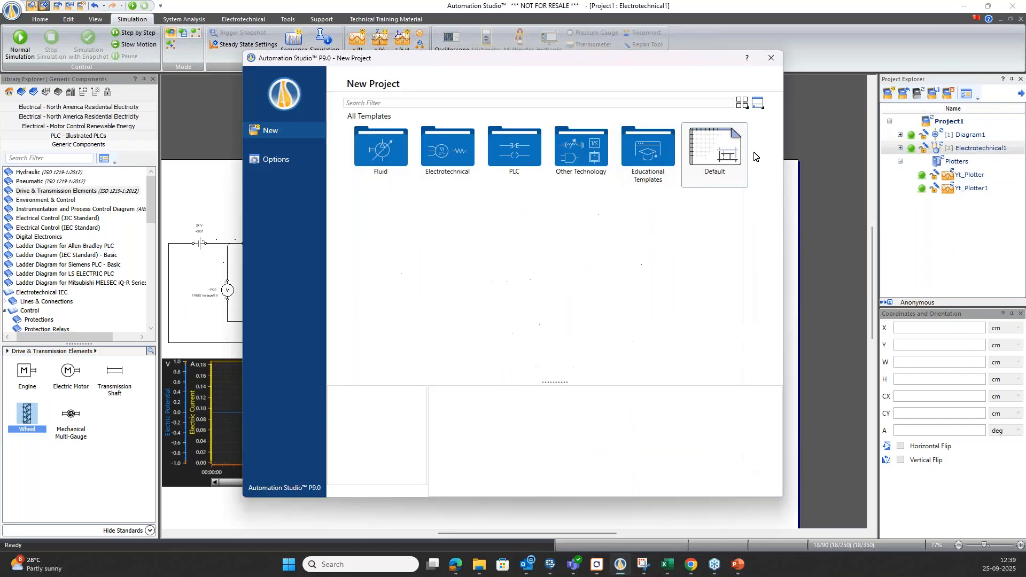
double_click(735, 156)
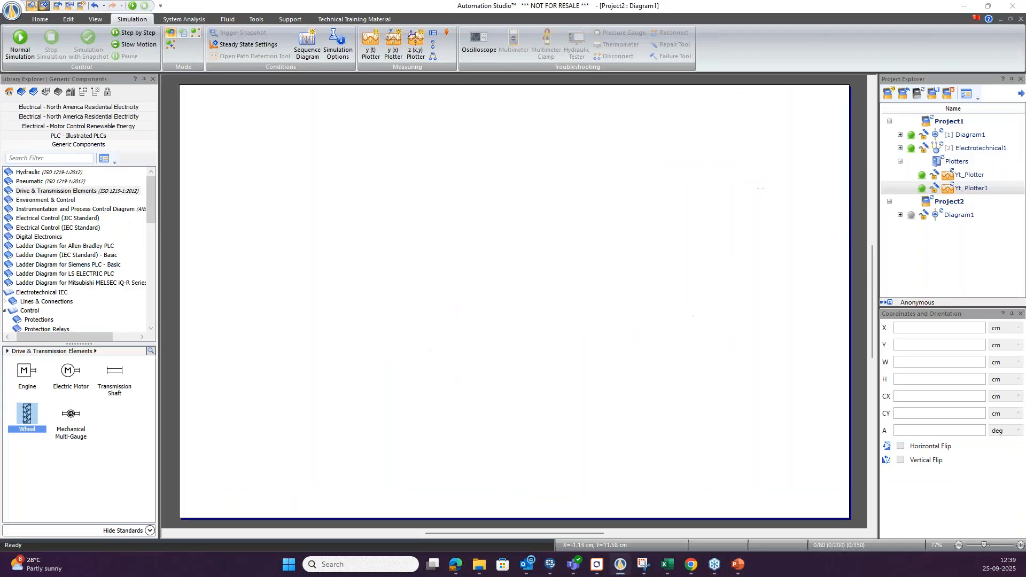
click(563, 274)
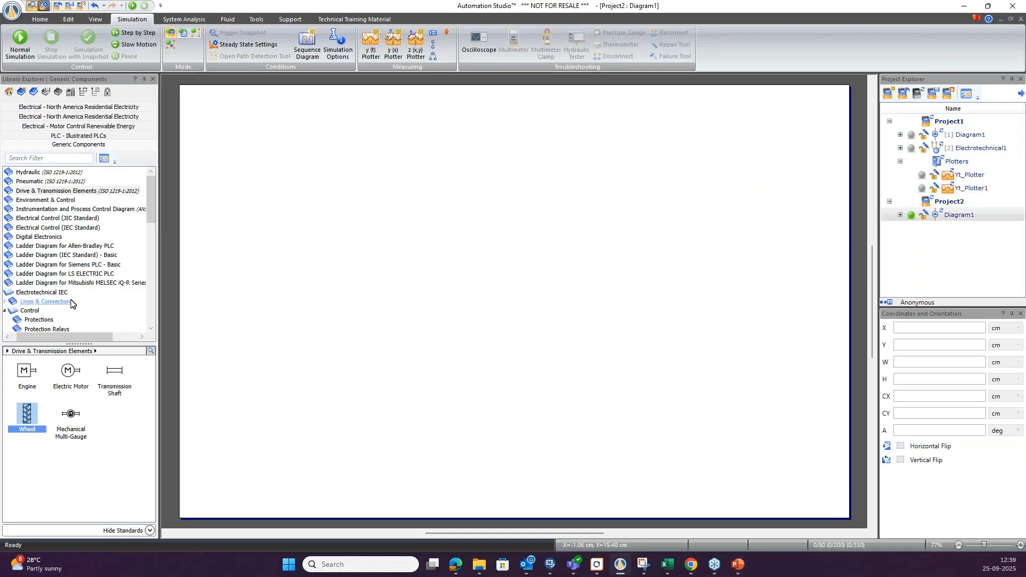
Open the "PLC - Illustrated PLCs" component library.
scroll(71, 303, down, 4)
scroll(71, 304, down, 5)
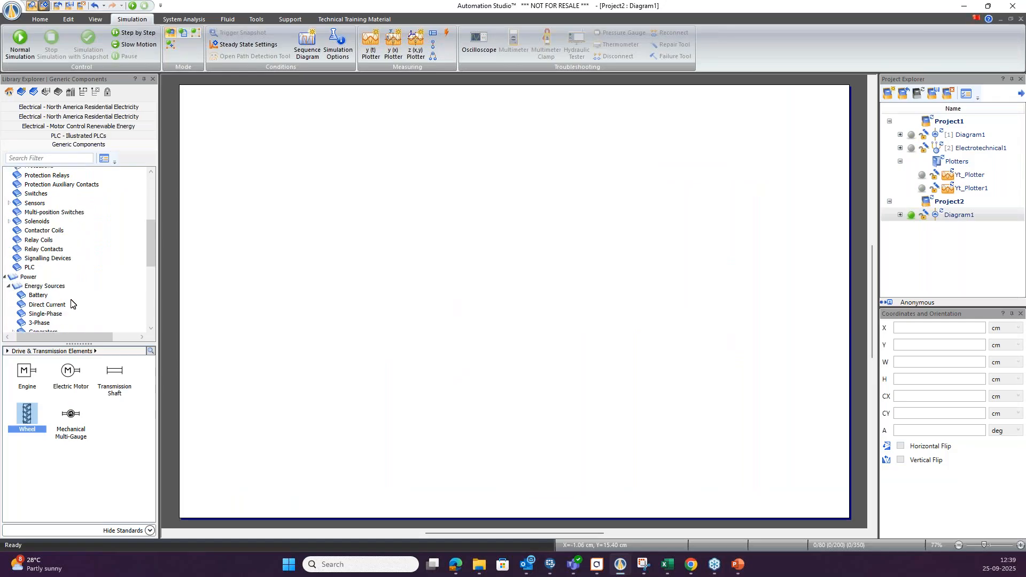
scroll(45, 210, up, 10)
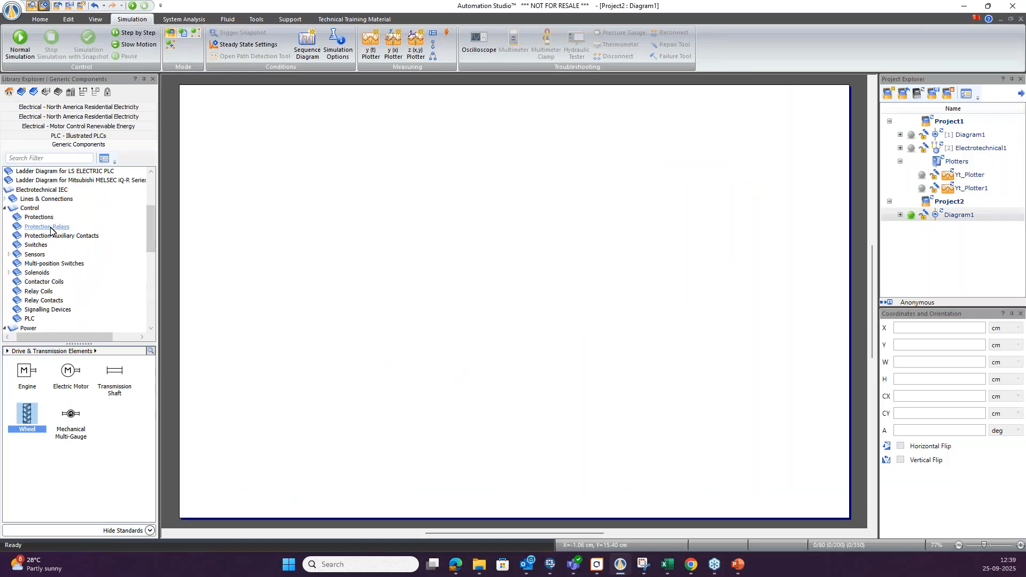
click(8, 96)
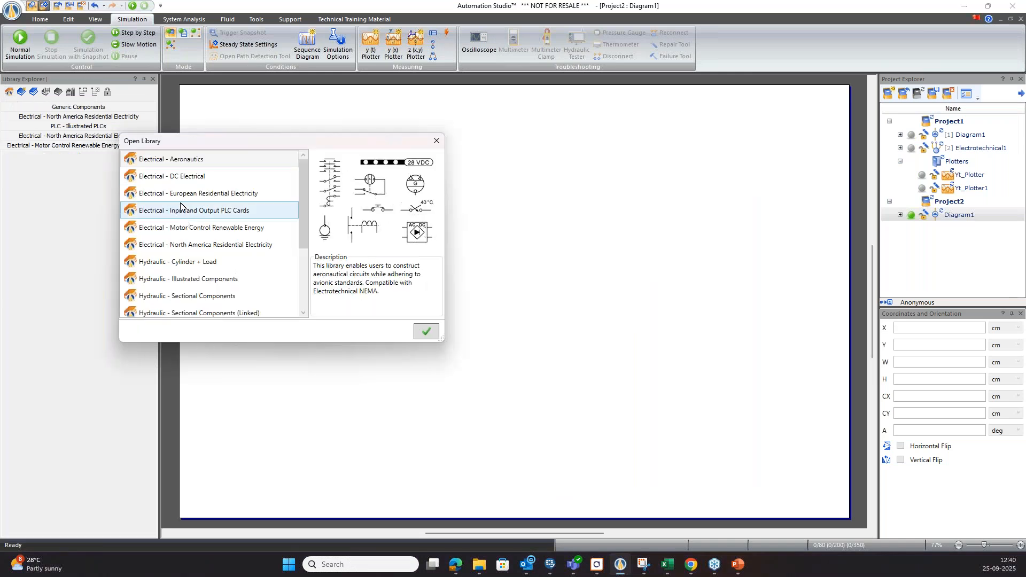
scroll(180, 208, down, 1)
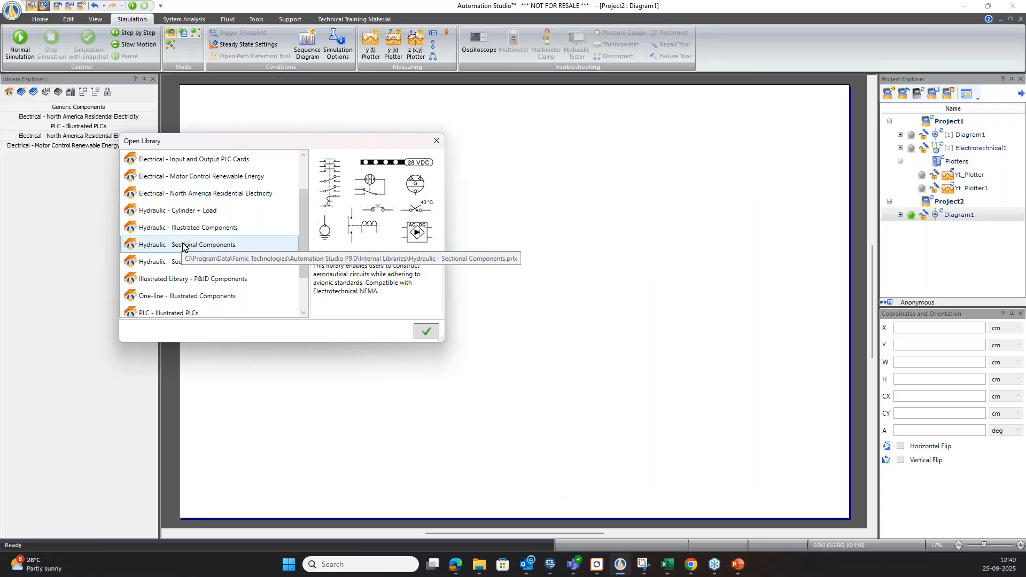
scroll(176, 262, down, 1)
click(174, 263)
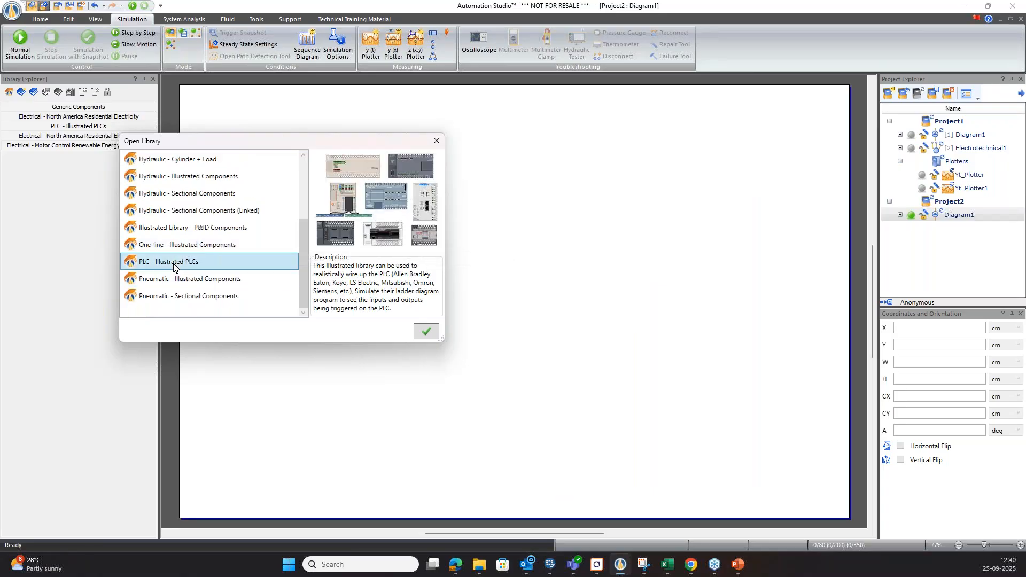
click(426, 332)
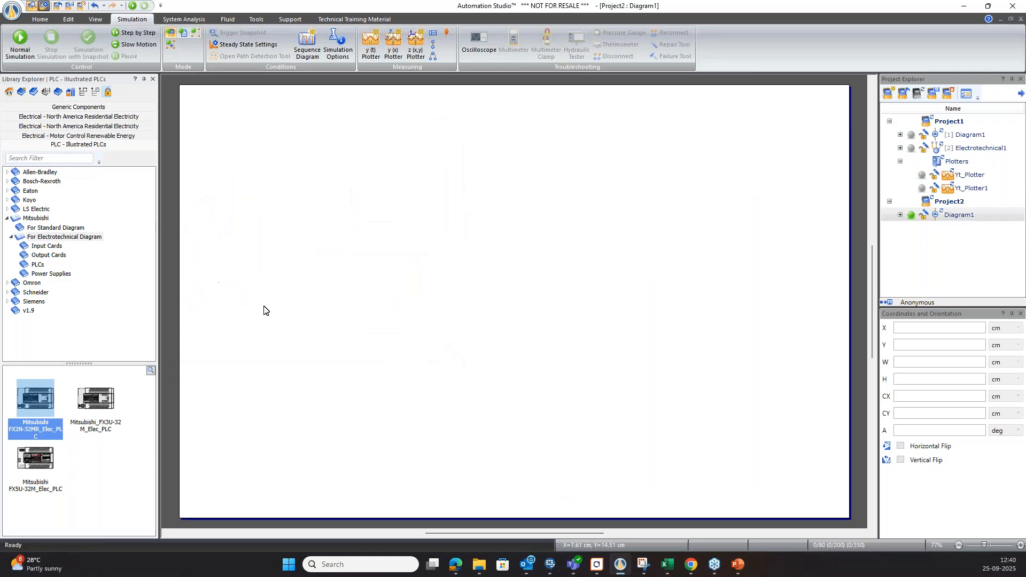
Expand the manufacturer folders in the illustrated PLC library, including Allen-Bradley, Bosch-Rexroth, Eaton, Koyo, LS Electric, Omron, Schneider and Siemens, to examine their categories.
click(11, 236)
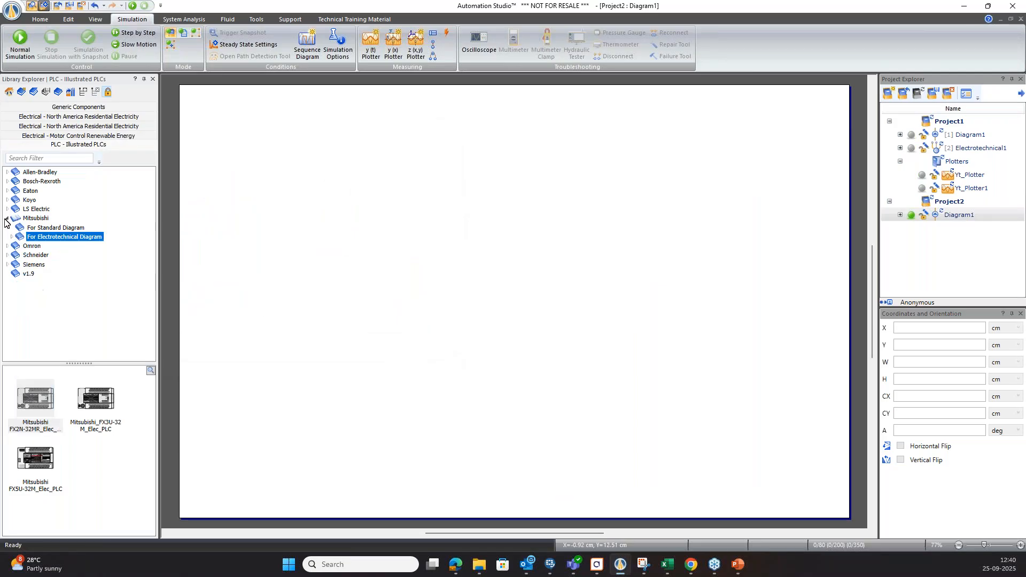
click(7, 219)
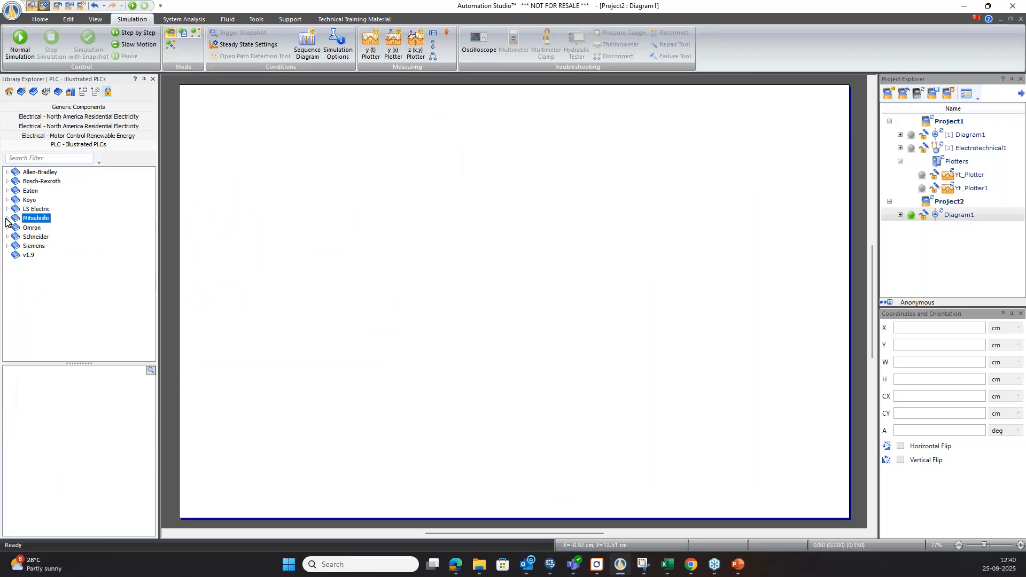
double_click(36, 172)
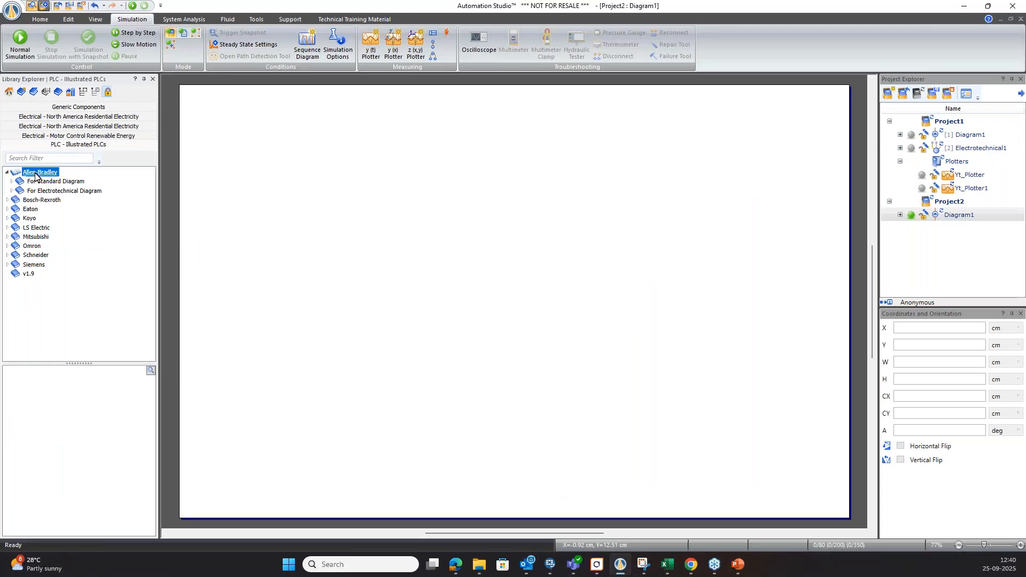
double_click(42, 200)
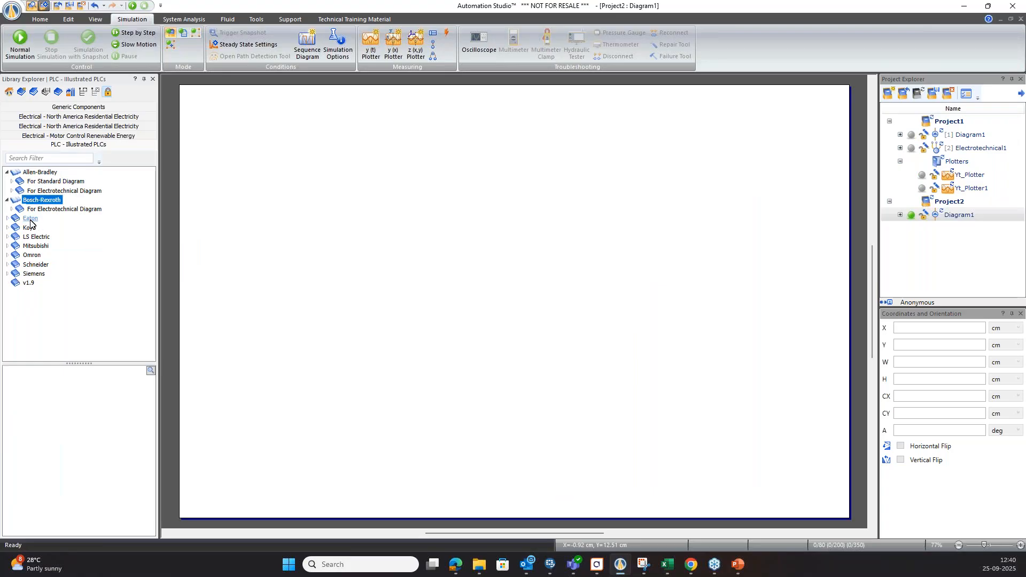
double_click(31, 218)
double_click(30, 246)
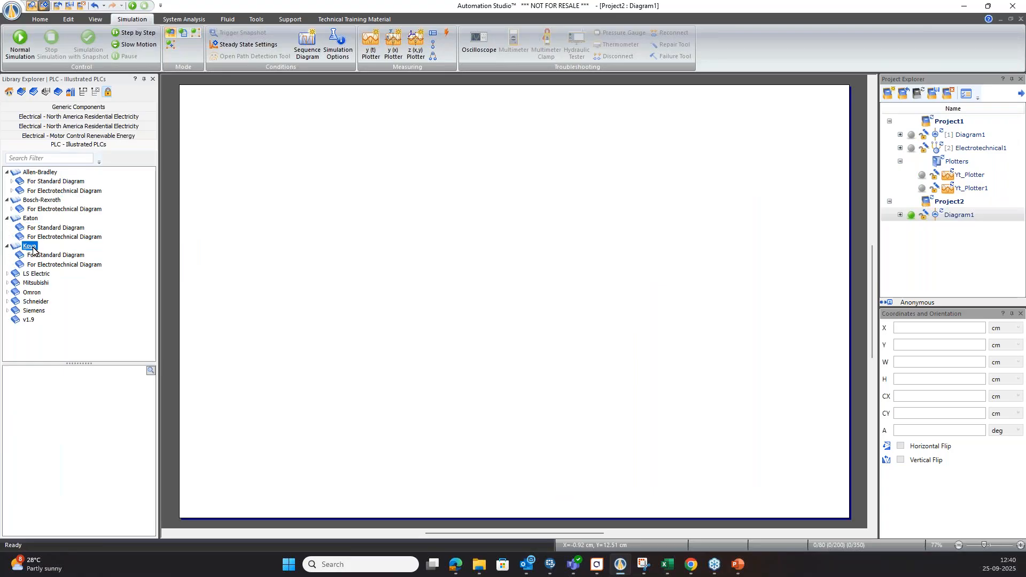
double_click(35, 274)
click(35, 301)
double_click(32, 311)
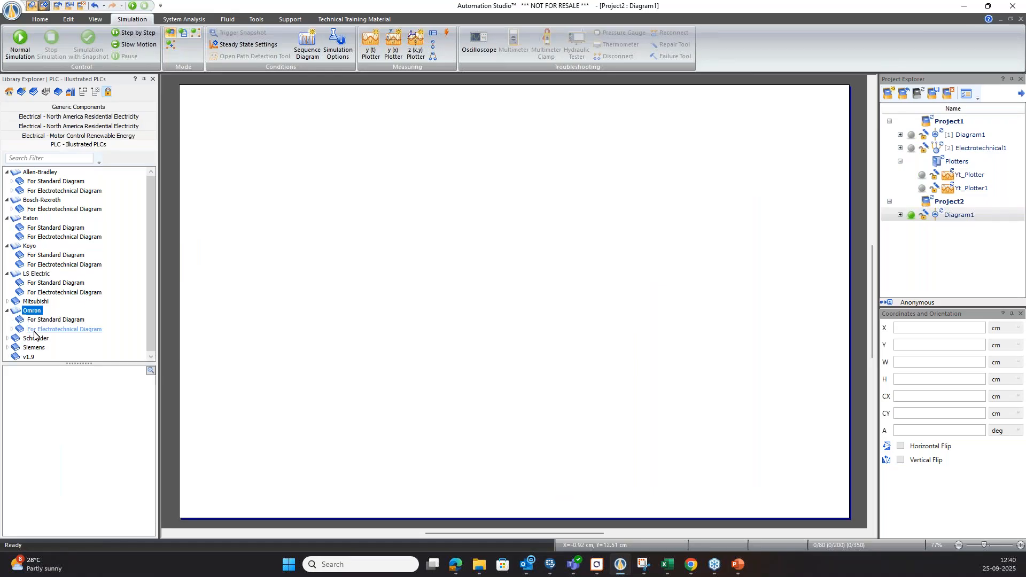
double_click(35, 337)
scroll(36, 343, down, 1)
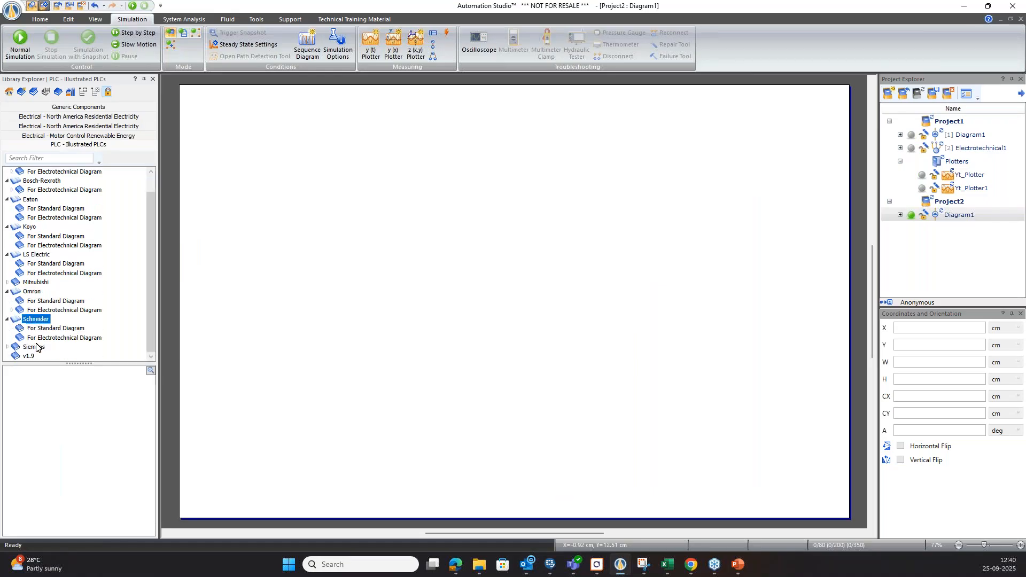
double_click(36, 347)
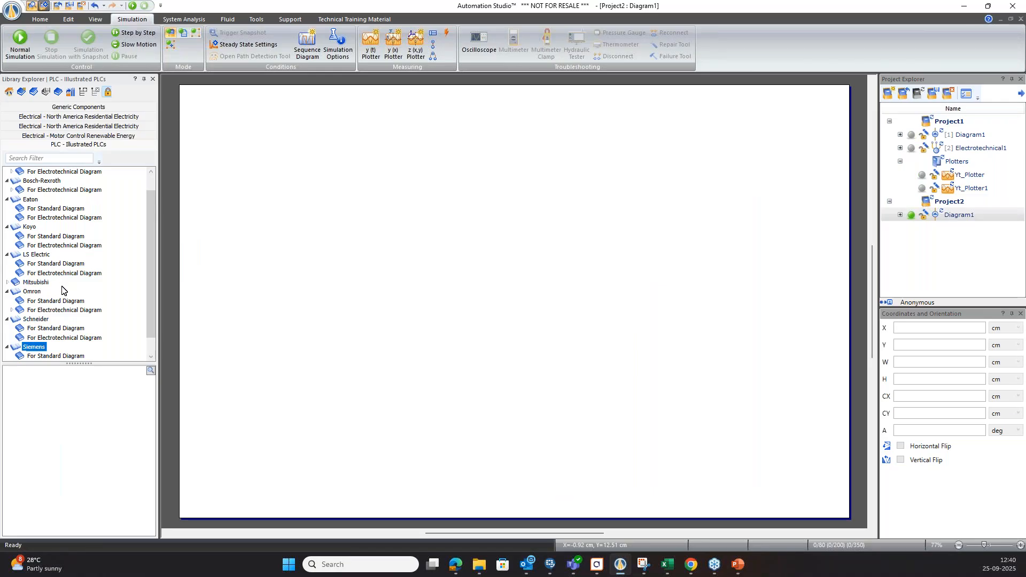
Place the Mitsubishi FX2N-32MR_ES_PLC for standard diagrams on Diagram1 and move it right of the page centre.
click(8, 284)
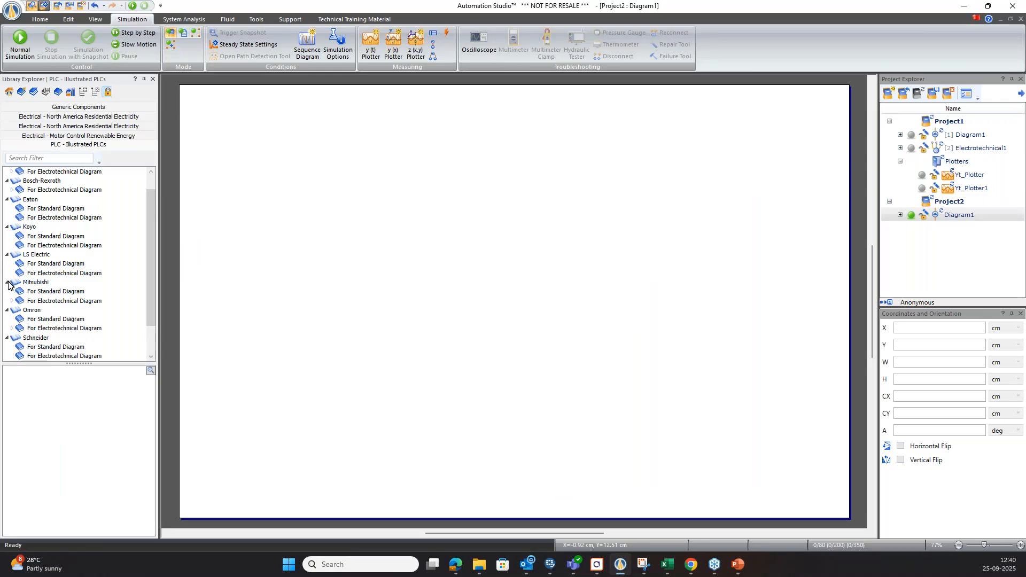
click(38, 292)
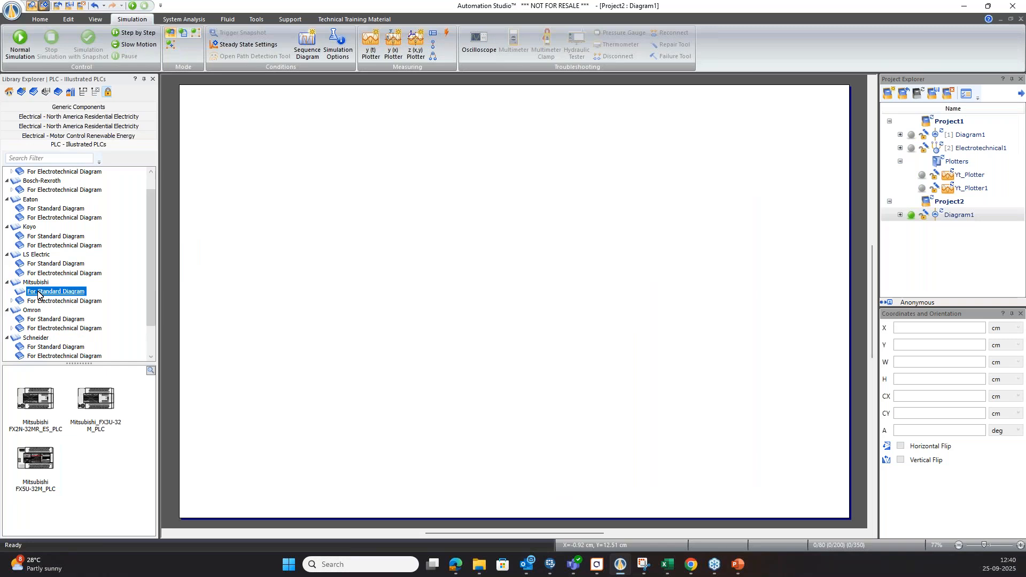
drag(34, 410, 434, 268)
drag(427, 311, 579, 271)
click(544, 357)
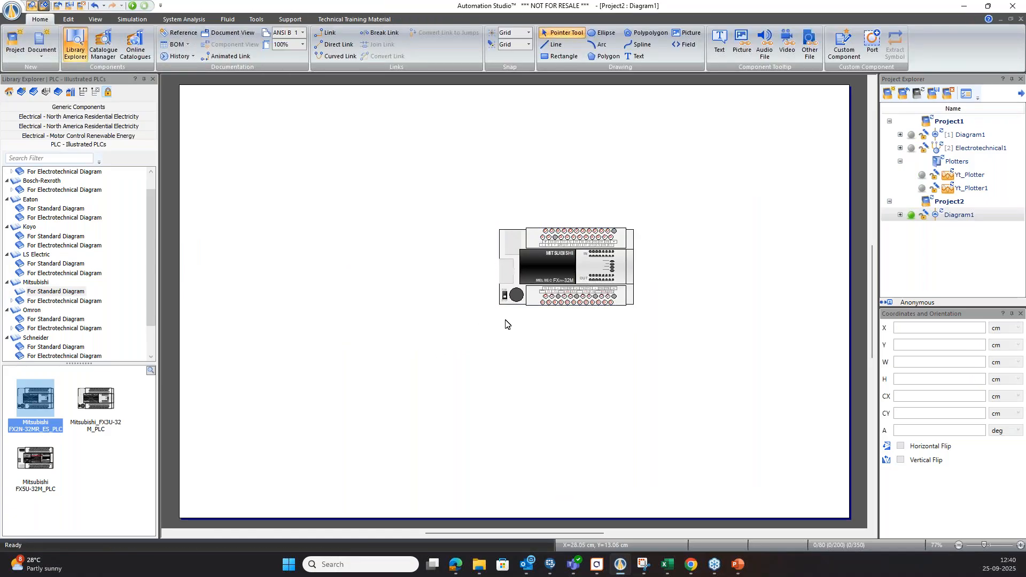
Add a new electrotechnical diagram to Project2.
right_click(943, 208)
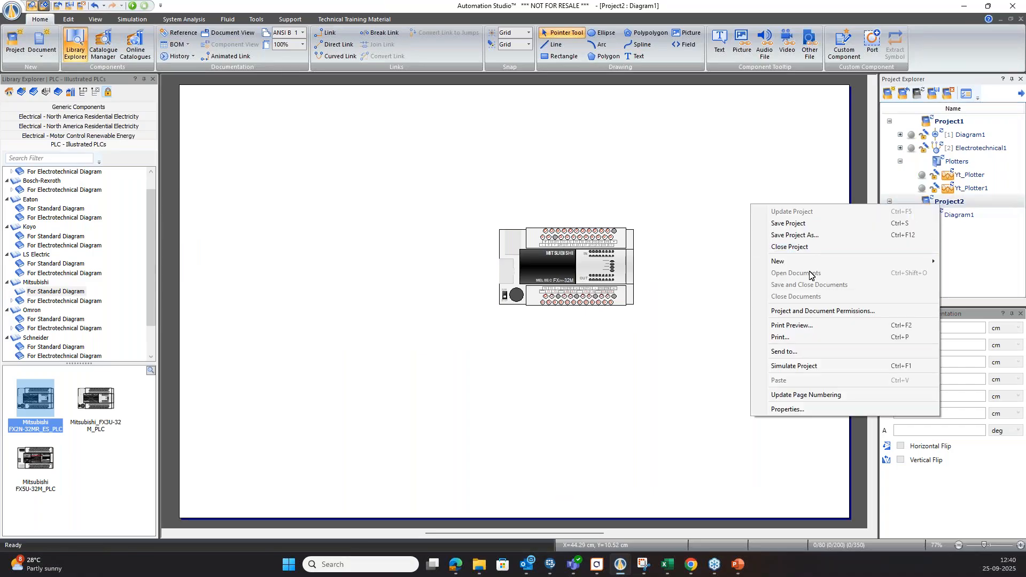
mouse_move(805, 266)
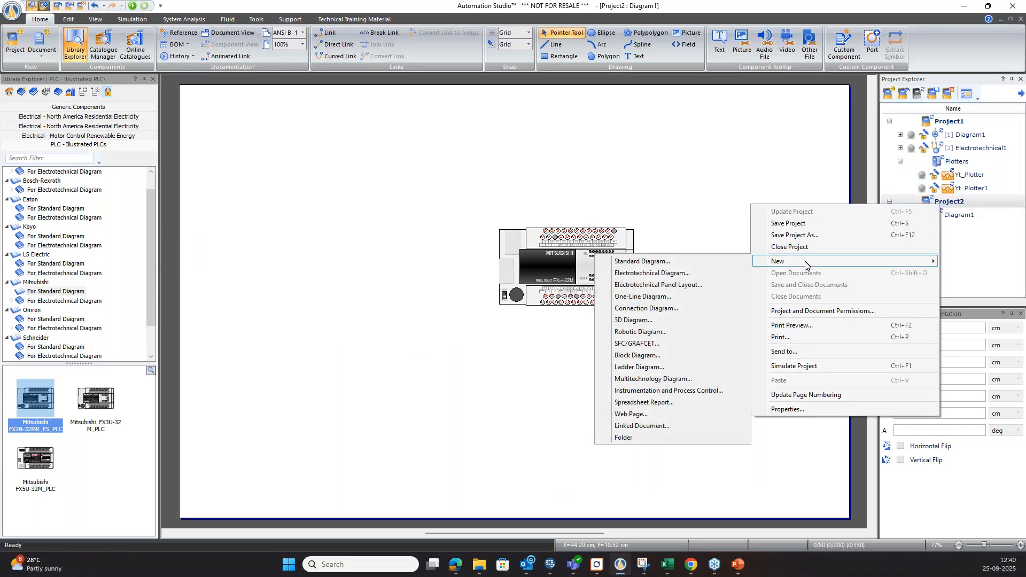
click(668, 274)
click(600, 358)
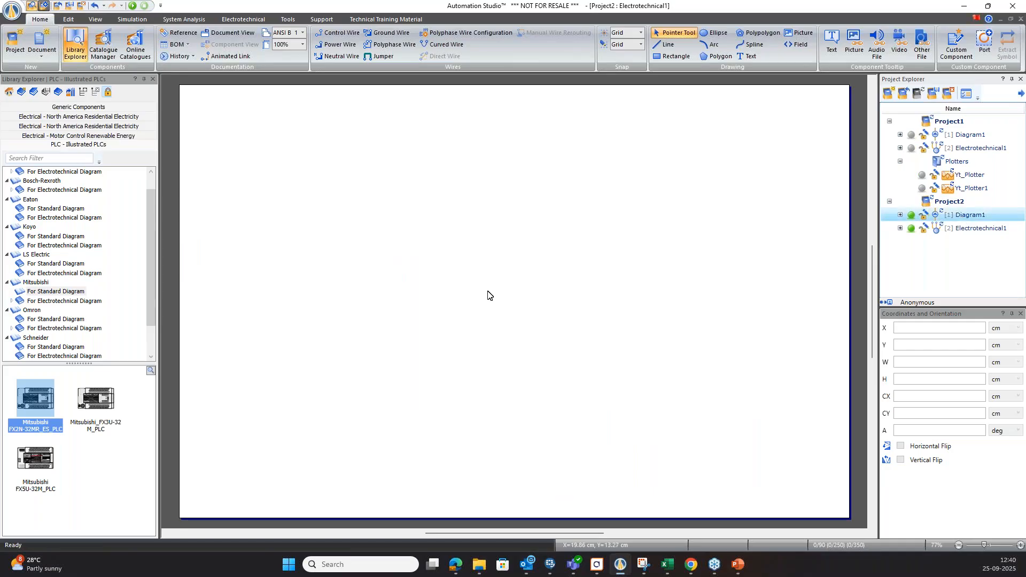
Delete Diagram1 and its content from Project2.
right_click(980, 215)
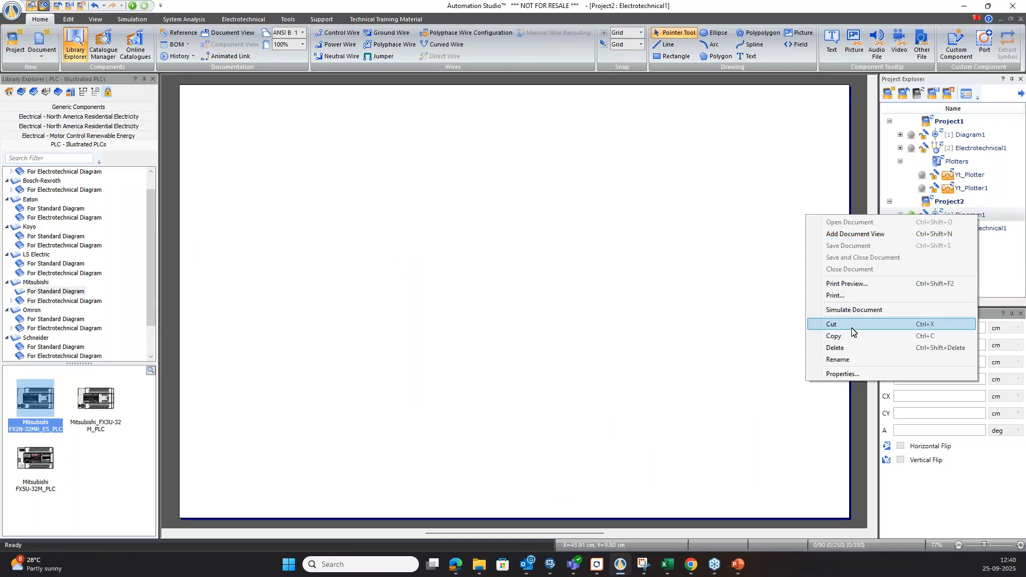
click(835, 348)
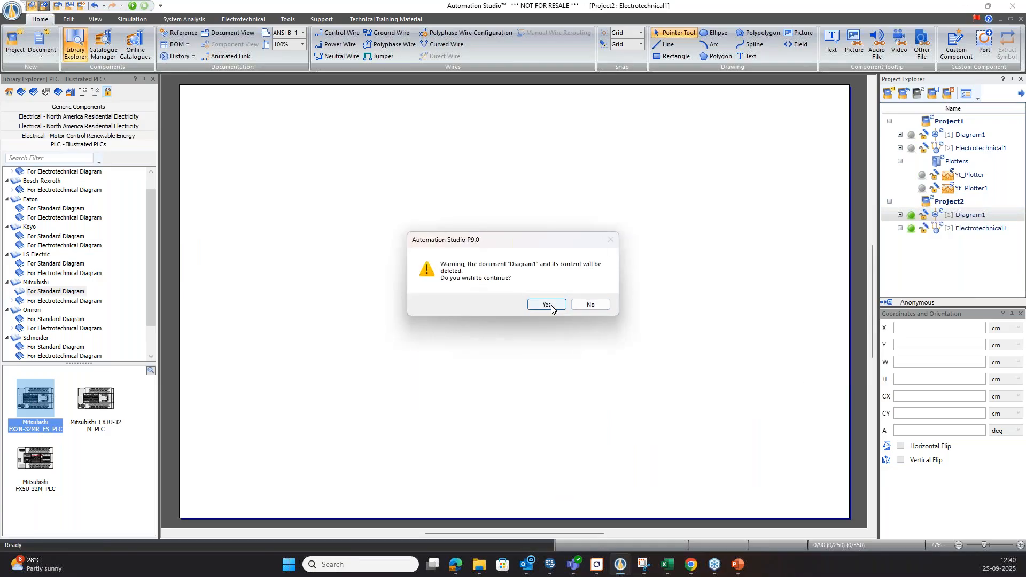
click(546, 304)
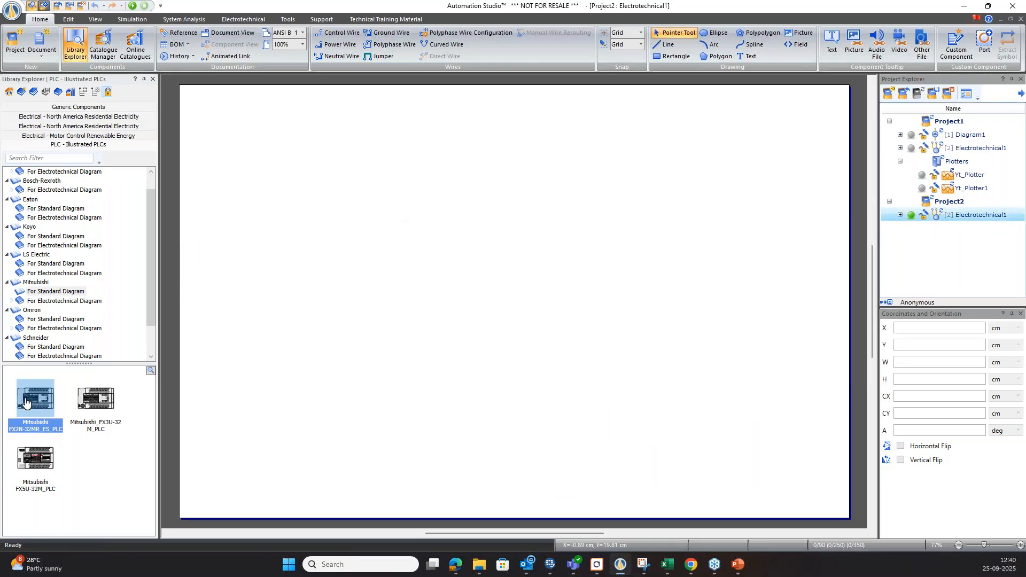
Try to place the standard-diagram Mitsubishi PLC on the electrotechnical diagram, and browse Mitsubishi's electrotechnical PLC and power supply categories.
click(481, 253)
click(43, 305)
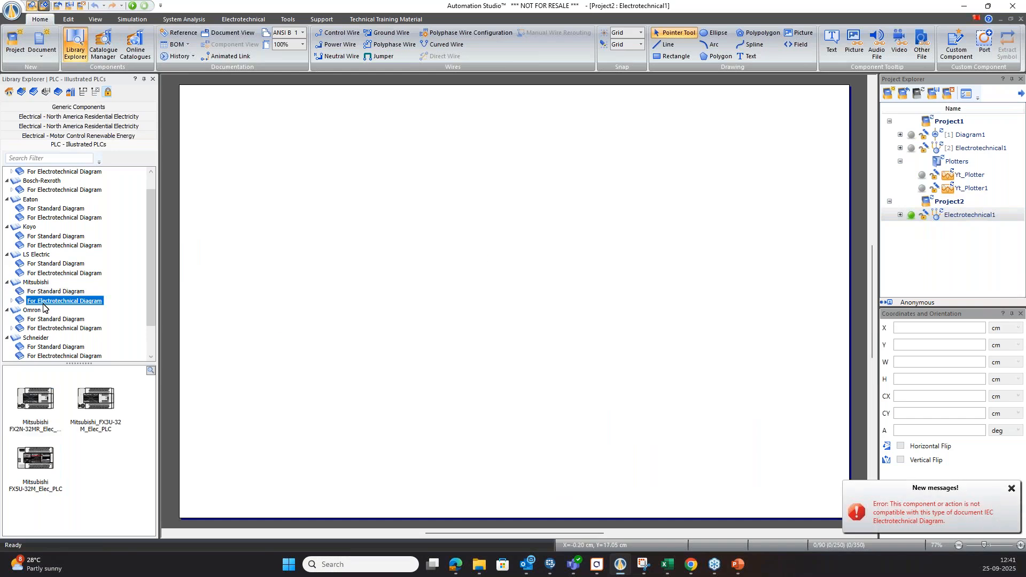
click(12, 302)
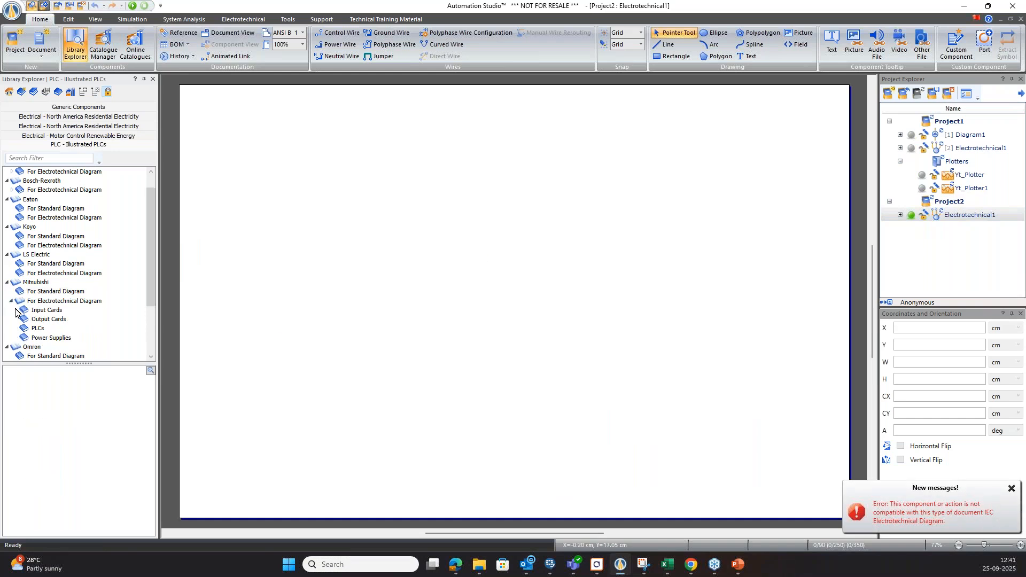
click(37, 328)
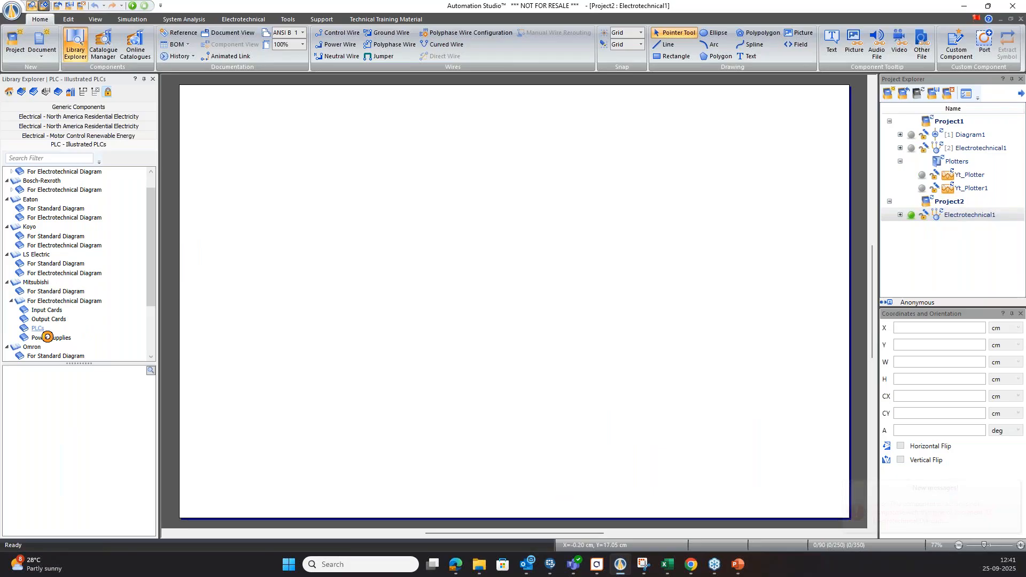
click(47, 337)
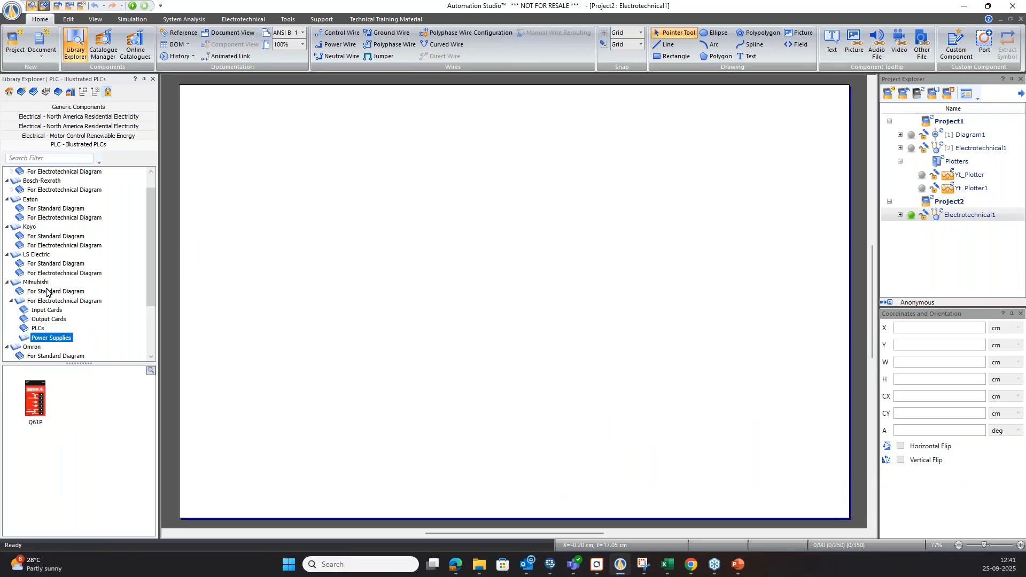
Select the Mitsubishi category for standard diagrams and add a new standard diagram to Project2.
click(46, 291)
right_click(937, 205)
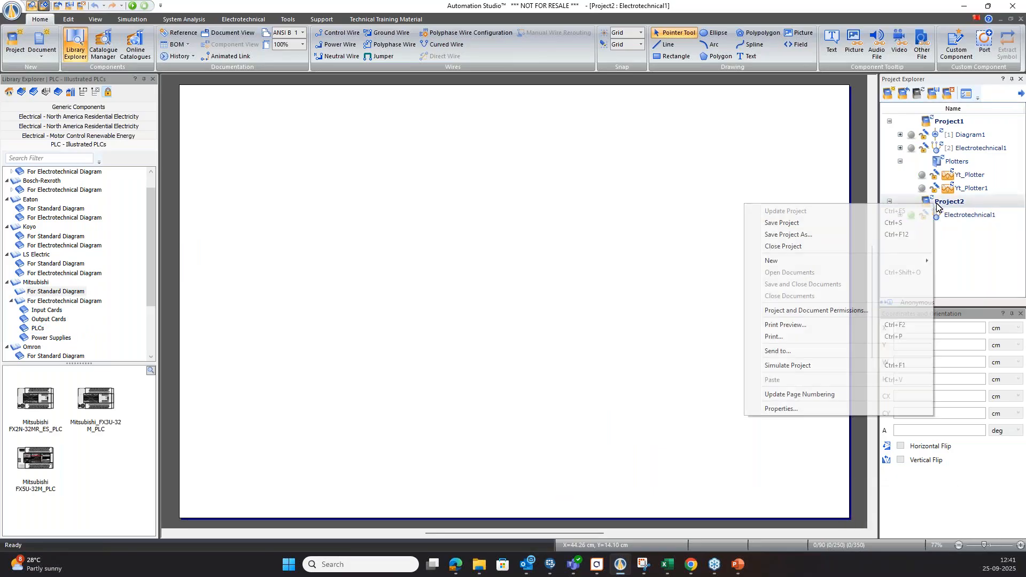
mouse_move(769, 261)
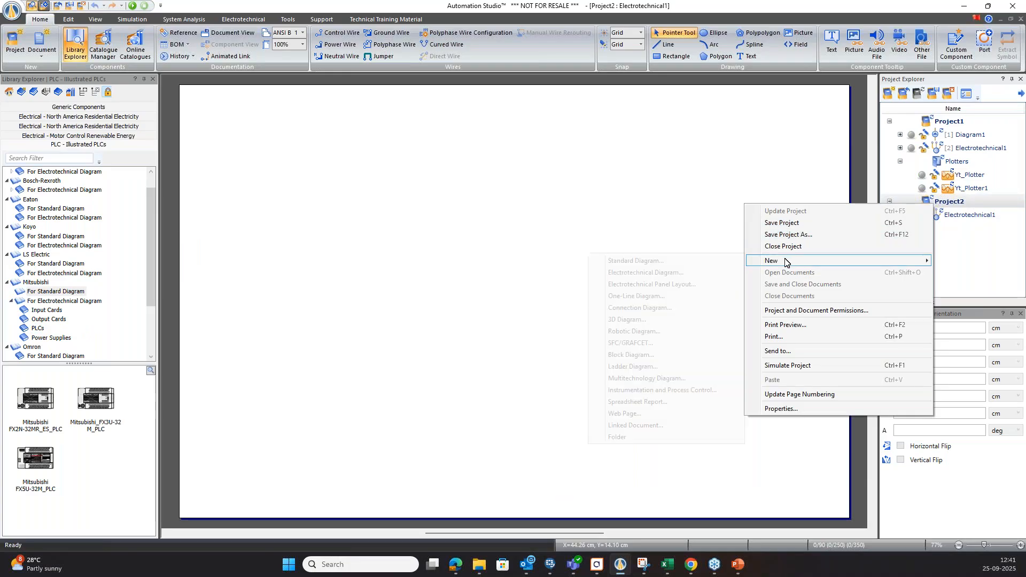
click(636, 261)
click(592, 359)
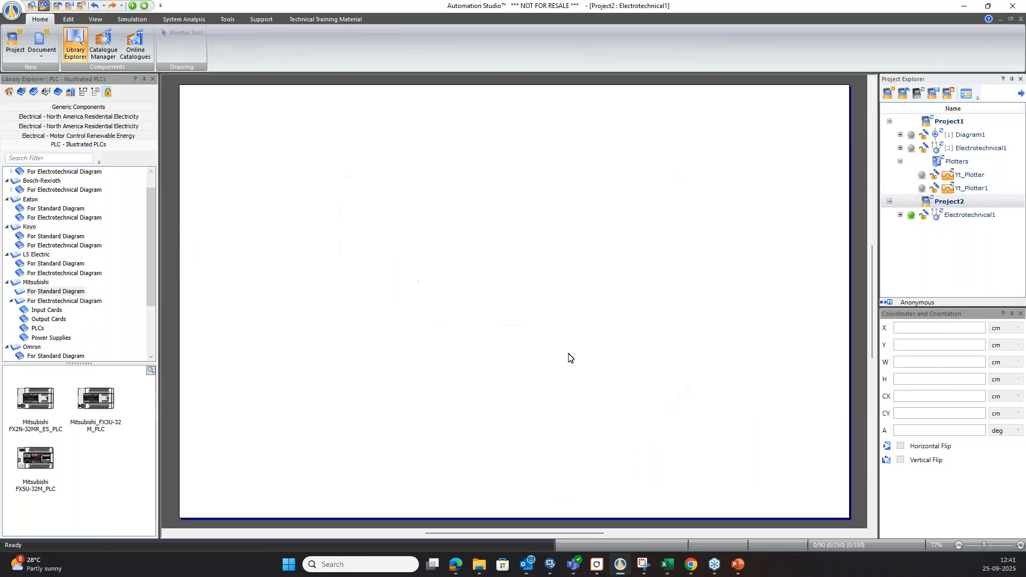
Place the Mitsubishi FX2N-32MR_ES_PLC near the centre of the new standard diagram.
drag(35, 399, 510, 249)
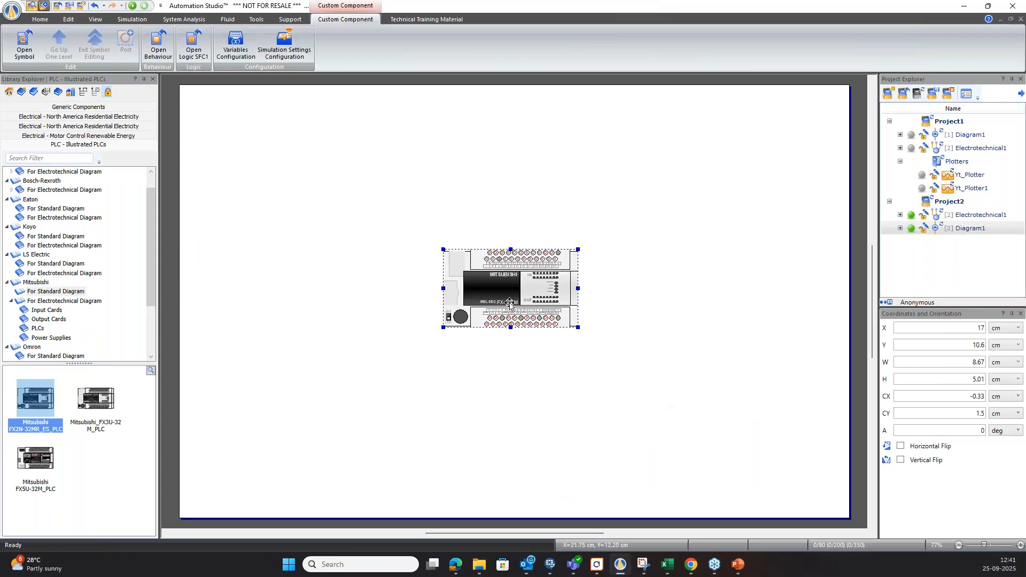
click(490, 383)
scroll(481, 286, up, 4)
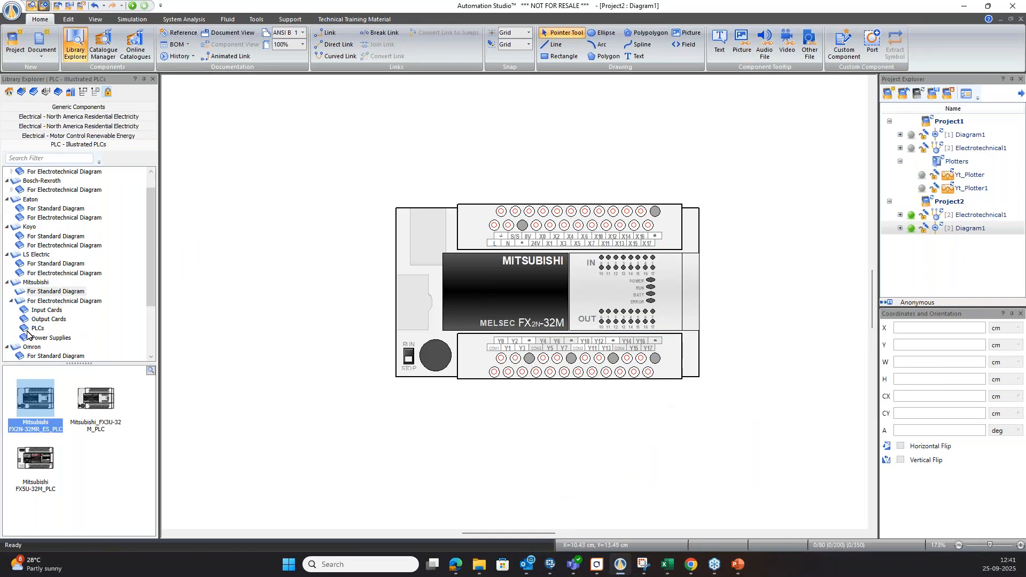
Examine the Electrotechnical IEC categories and symbols in the Generic Components library.
click(60, 109)
scroll(44, 299, down, 1)
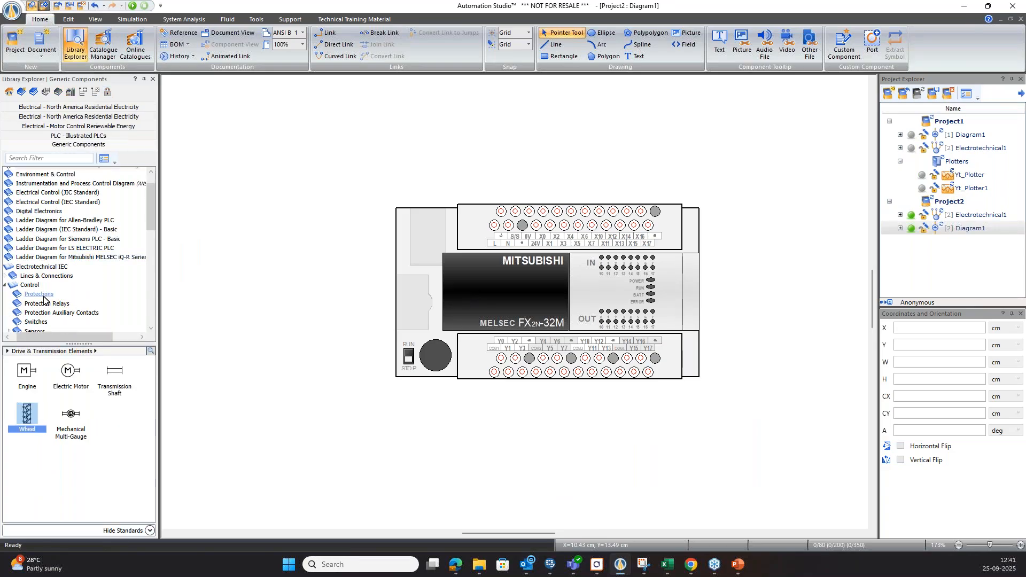
click(40, 269)
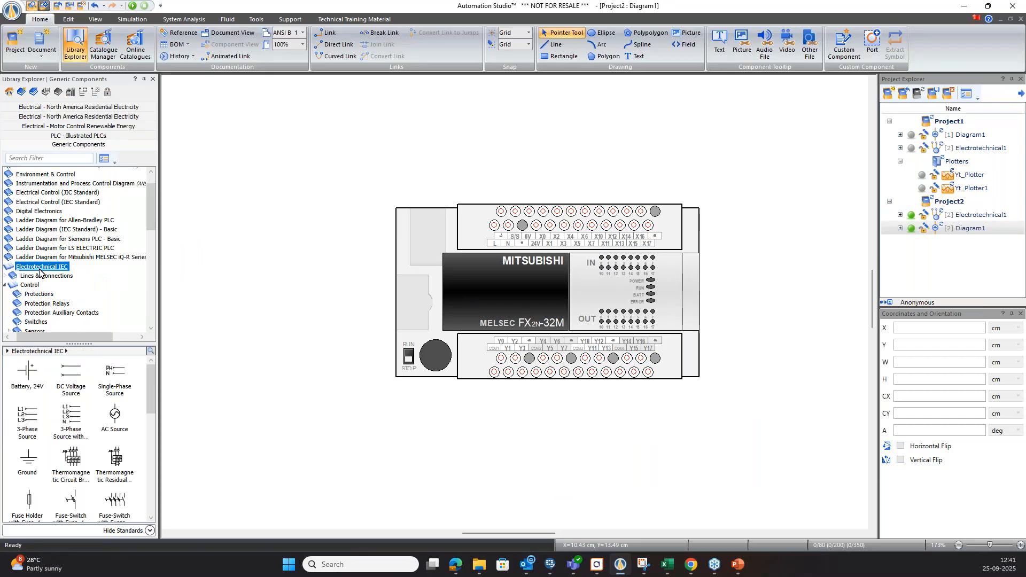
scroll(40, 275, down, 5)
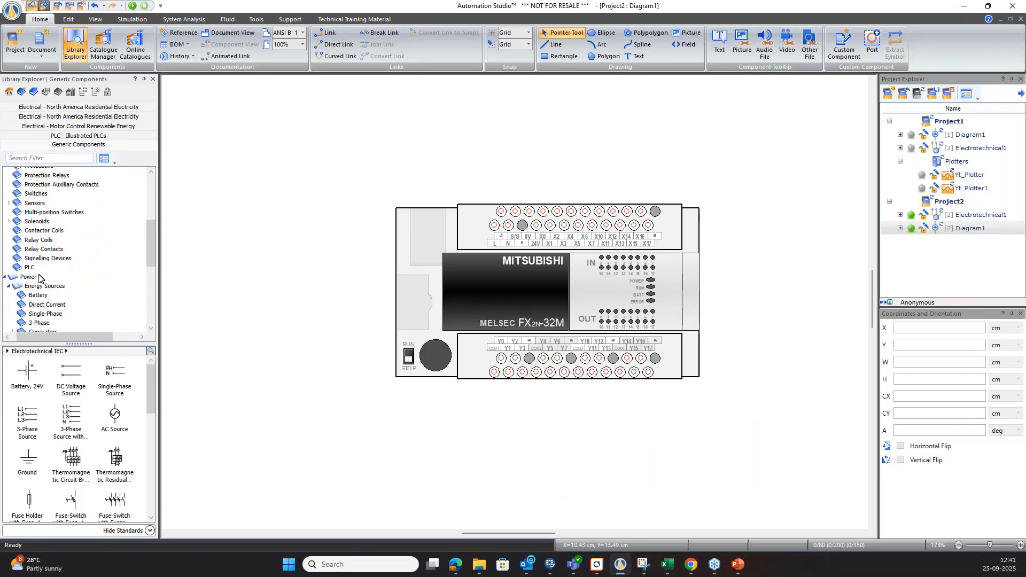
scroll(40, 274, up, 6)
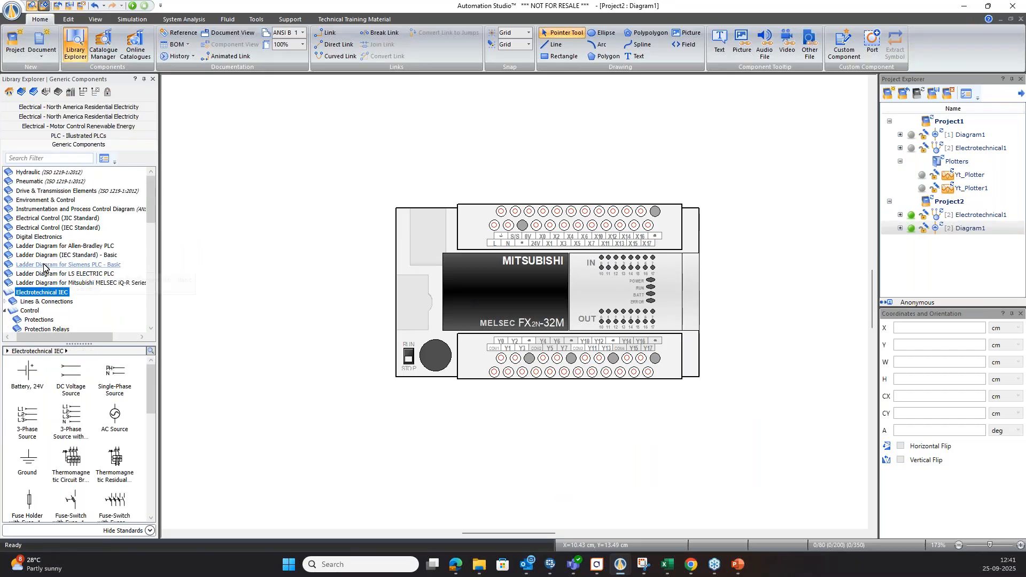
scroll(44, 266, down, 1)
scroll(72, 422, down, 2)
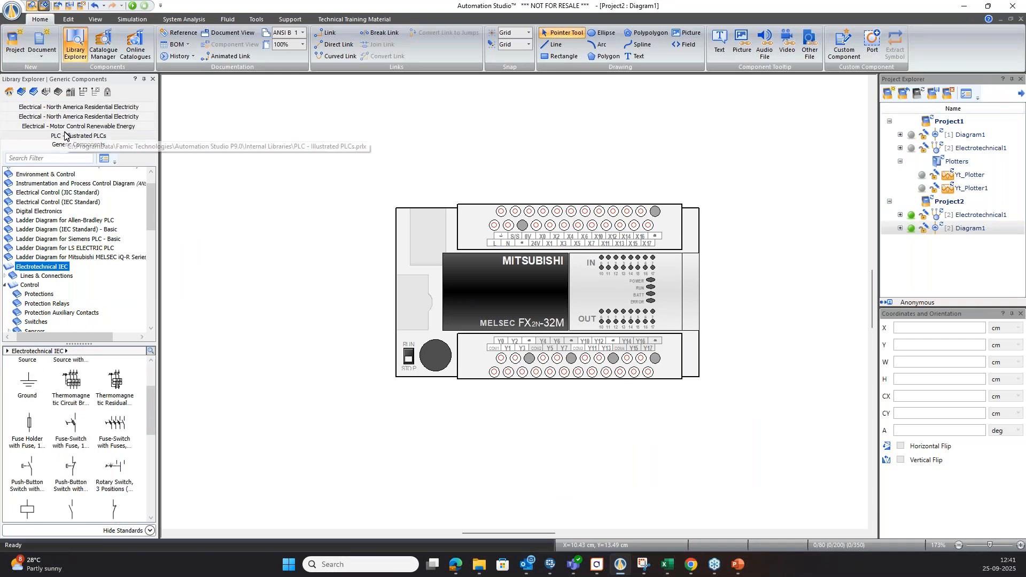
Examine the North America Residential Electricity categories, from switches, lights and photo sensors to radiators, and the Motor Control Renewable Energy library.
click(58, 112)
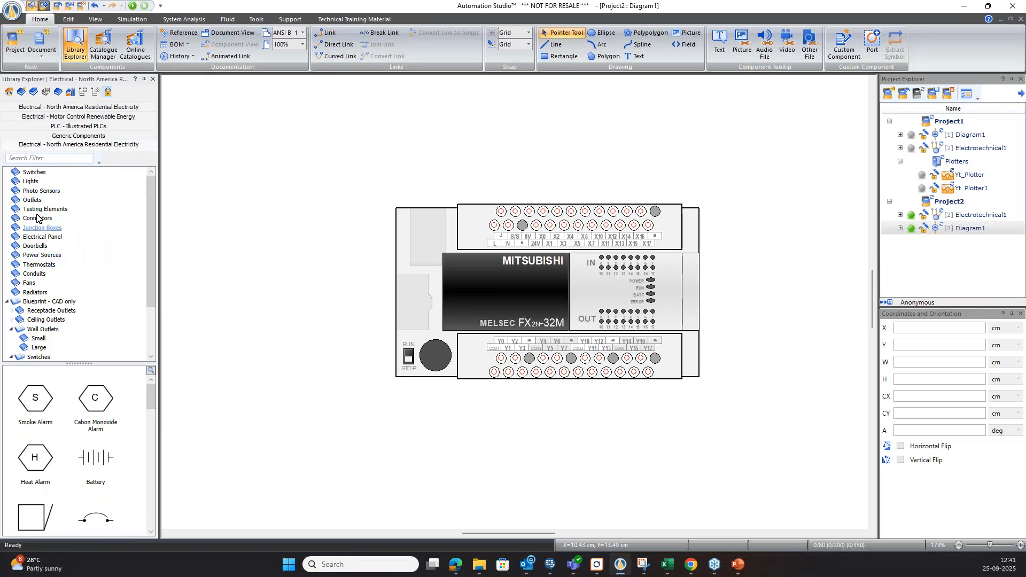
click(31, 181)
click(34, 292)
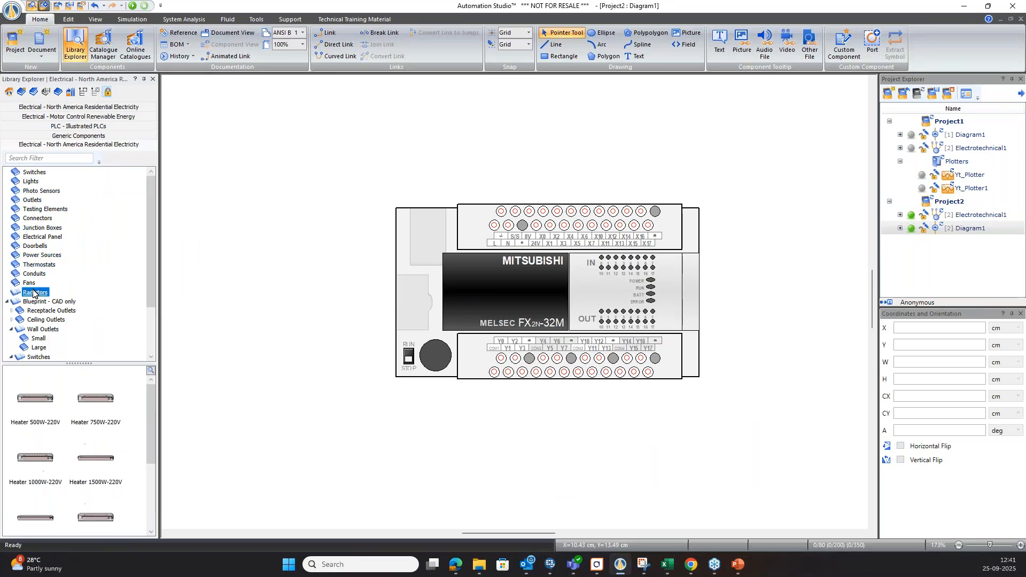
click(42, 173)
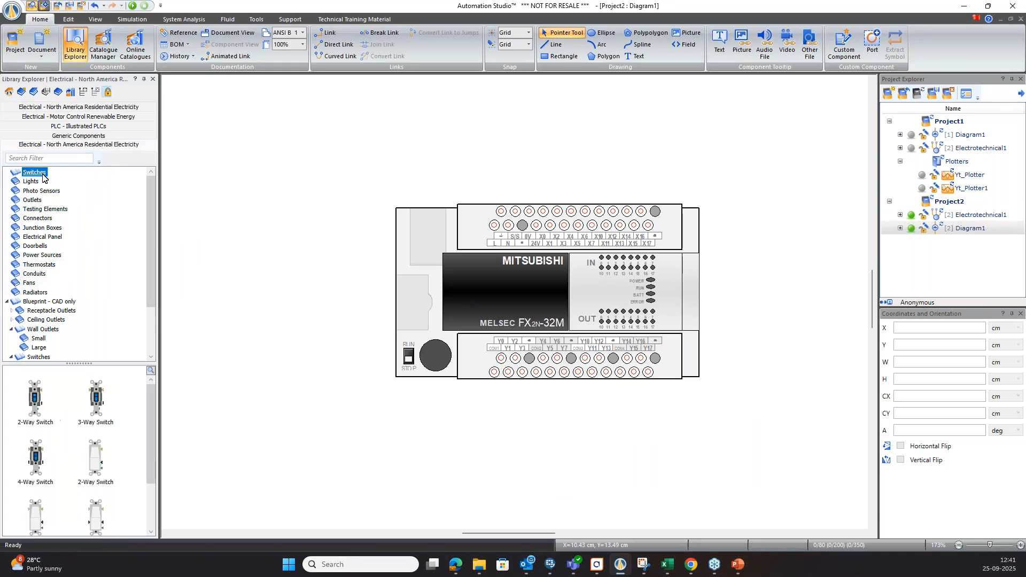
click(38, 190)
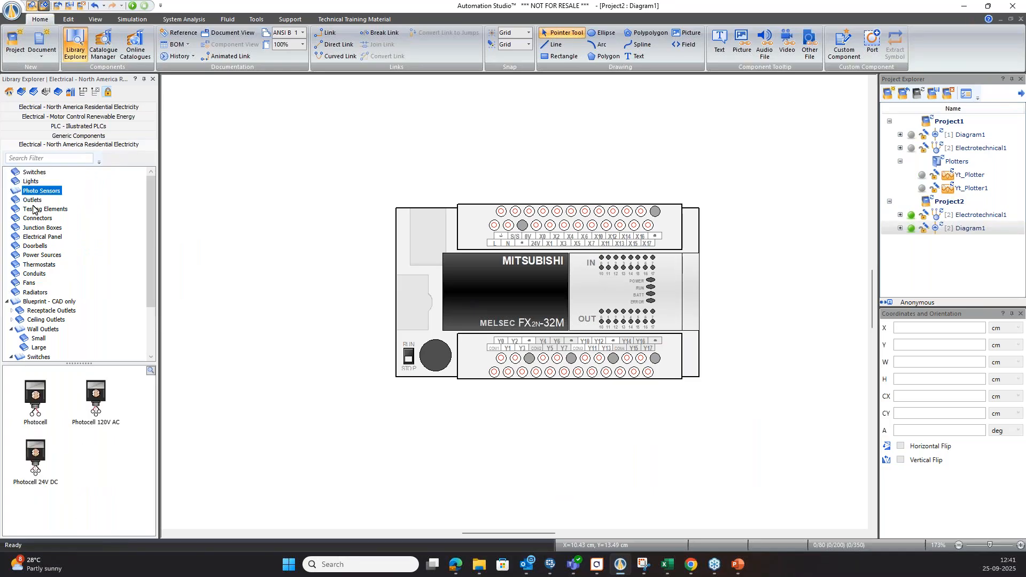
click(34, 208)
scroll(64, 320, down, 3)
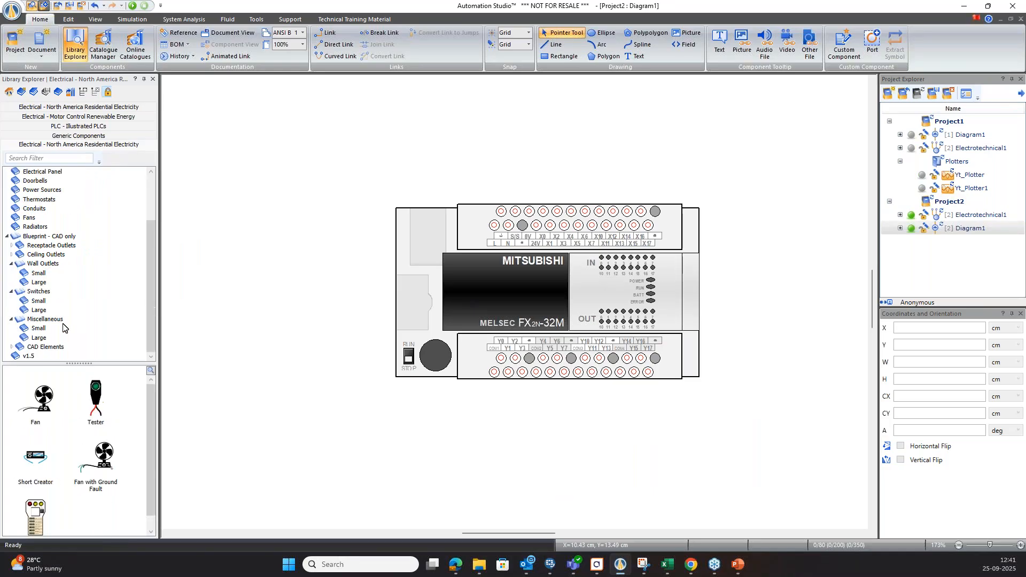
click(68, 119)
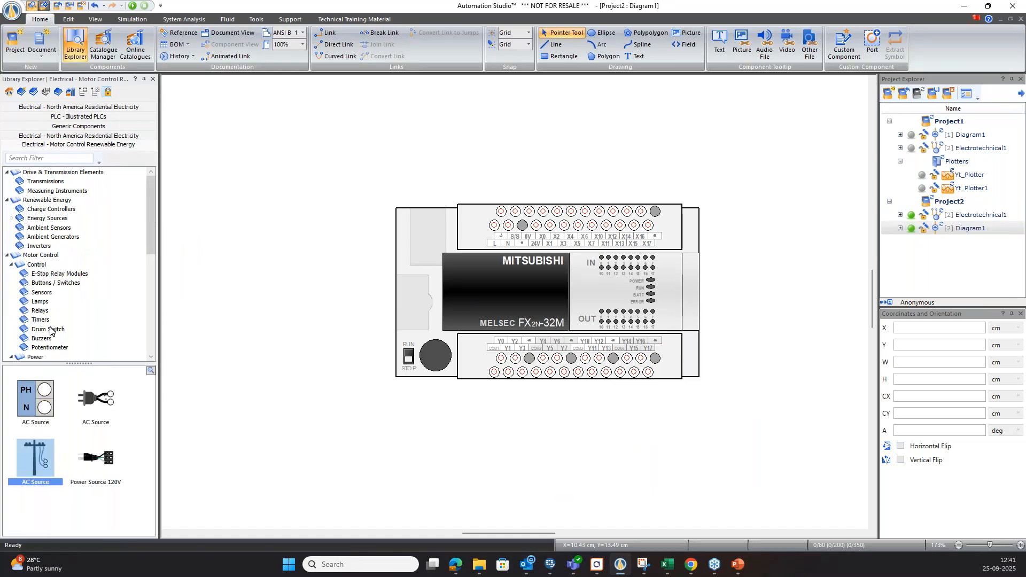
drag(37, 457, 312, 221)
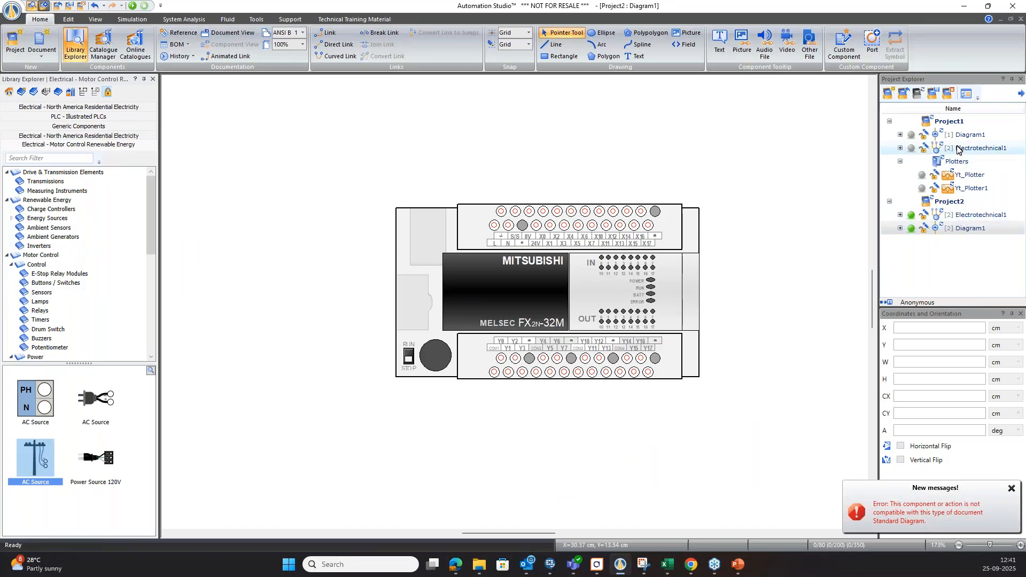
Try to place the standard-diagram Mitsubishi FX2N-32MR_ES_PLC on Project2's Electrotechnical1 diagram.
double_click(956, 217)
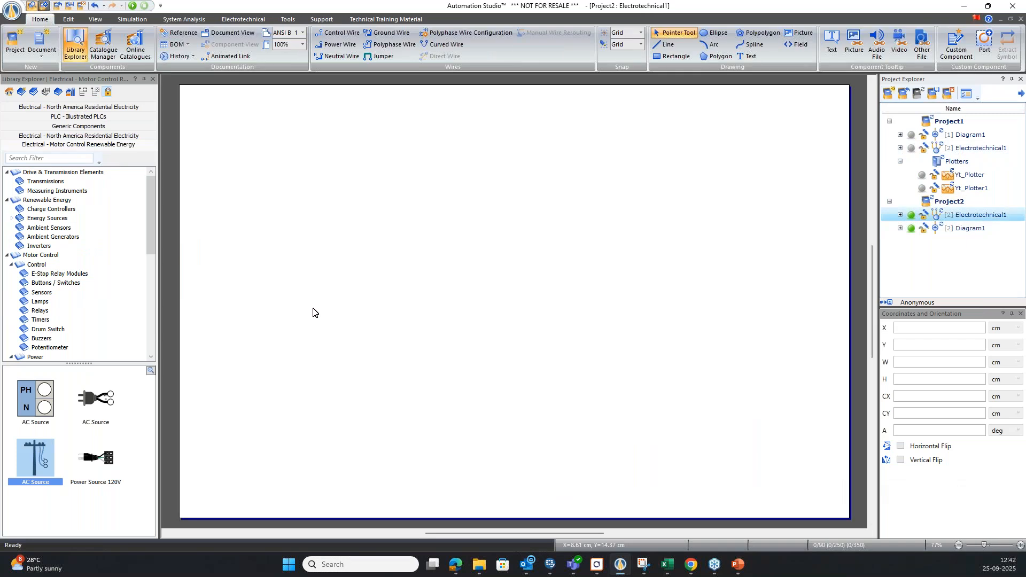
click(67, 117)
click(54, 292)
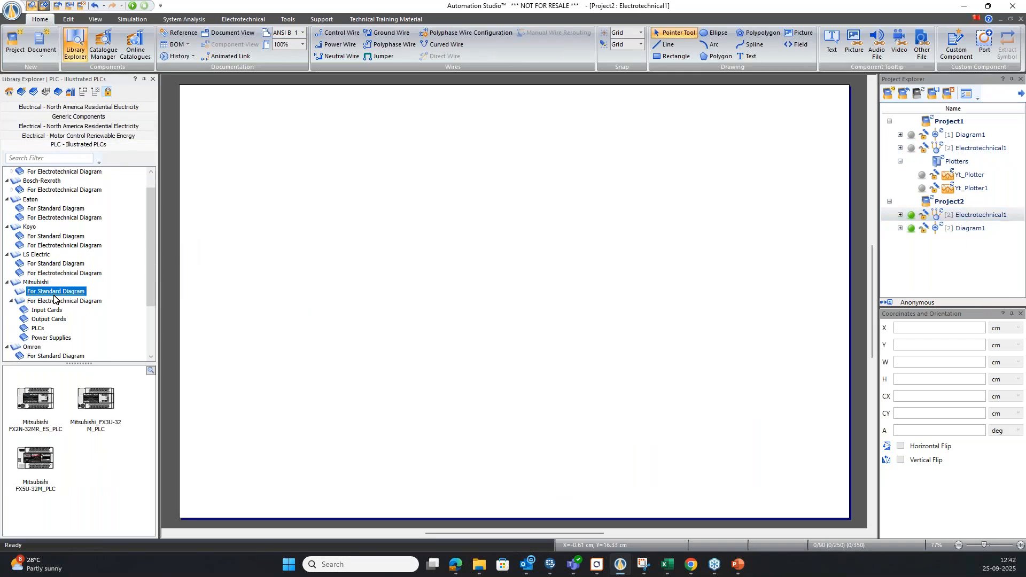
drag(145, 350, 433, 288)
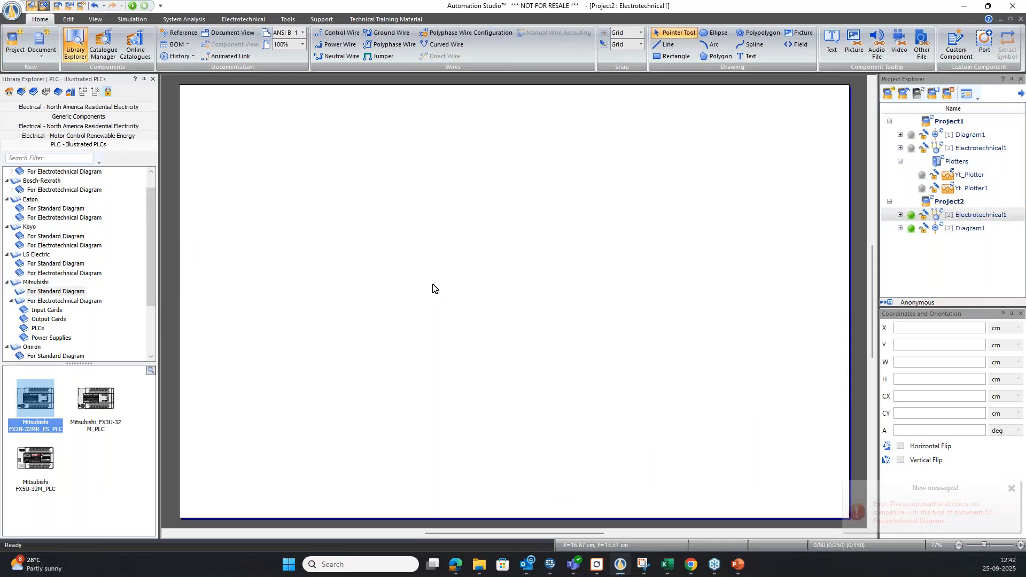
Open the saved Mitsubishi project.
click(903, 94)
double_click(428, 155)
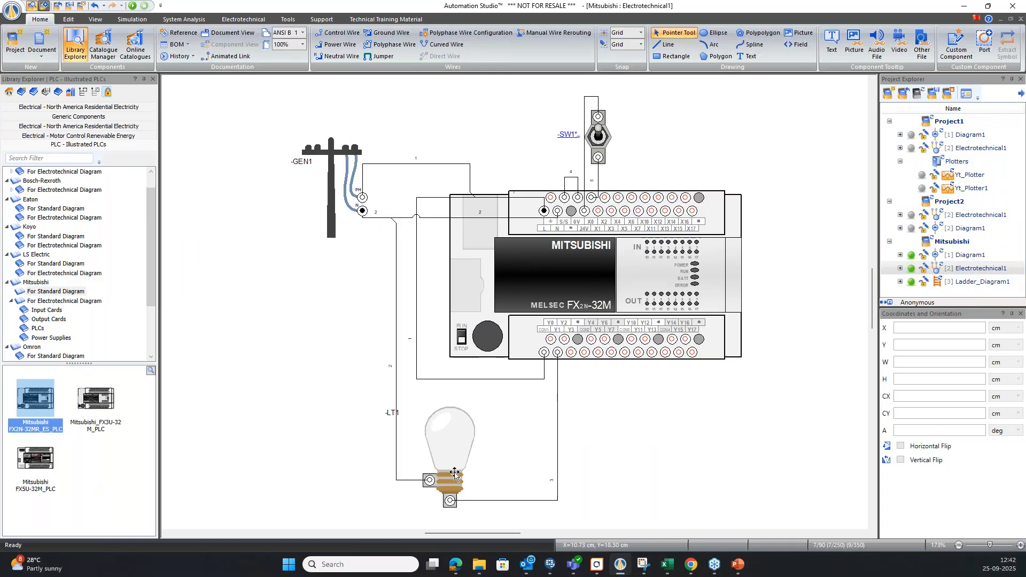
Place a utility-pole AC Source and a PH/N terminal AC Source from the Motor Control Renewable Energy library beside the existing circuit.
click(76, 126)
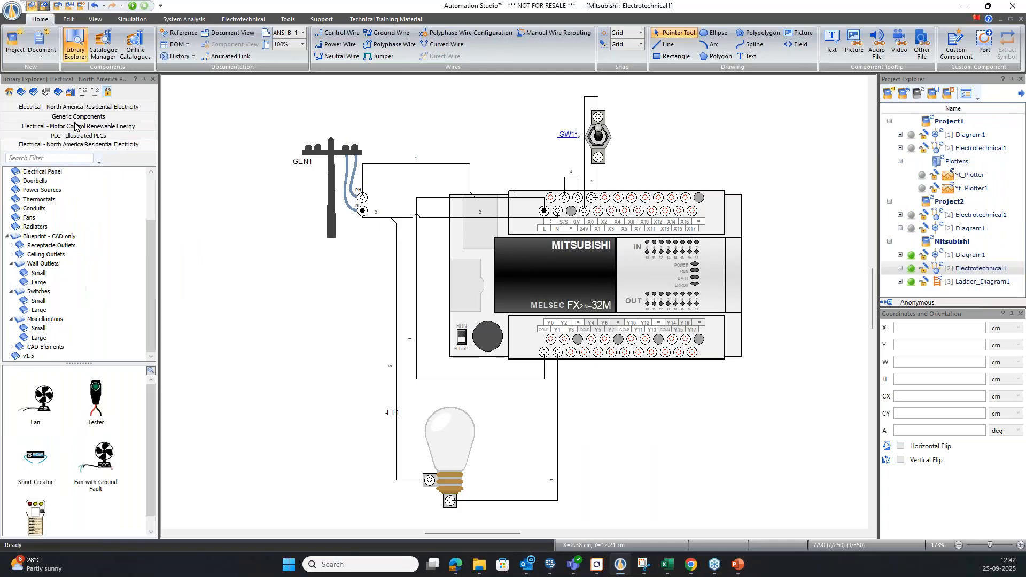
click(89, 120)
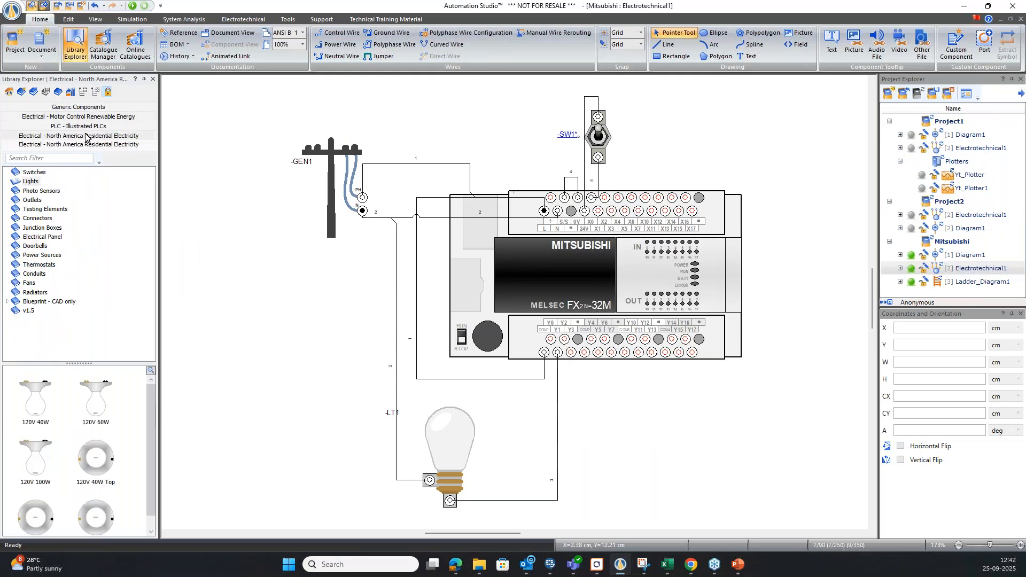
click(86, 137)
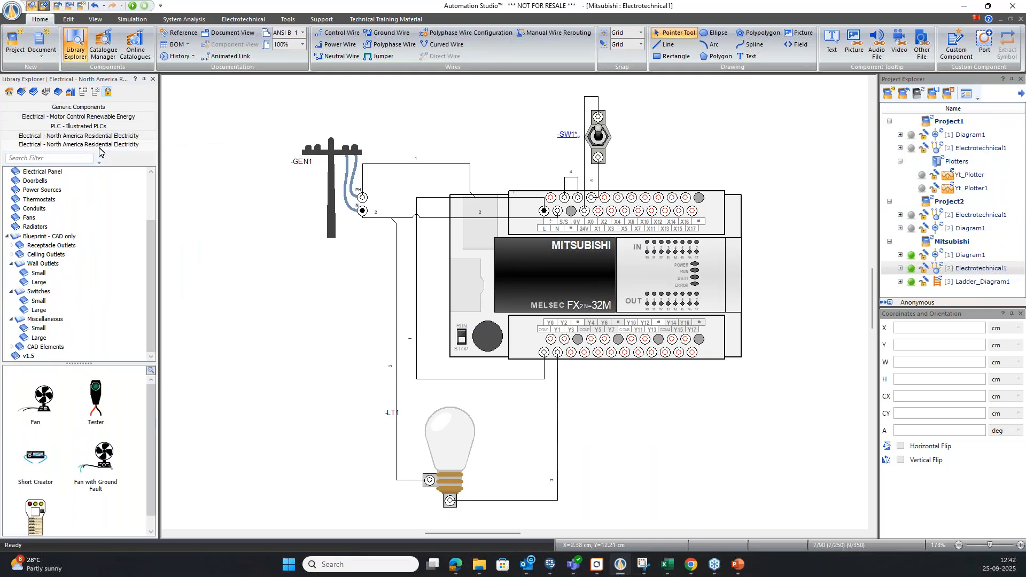
click(88, 116)
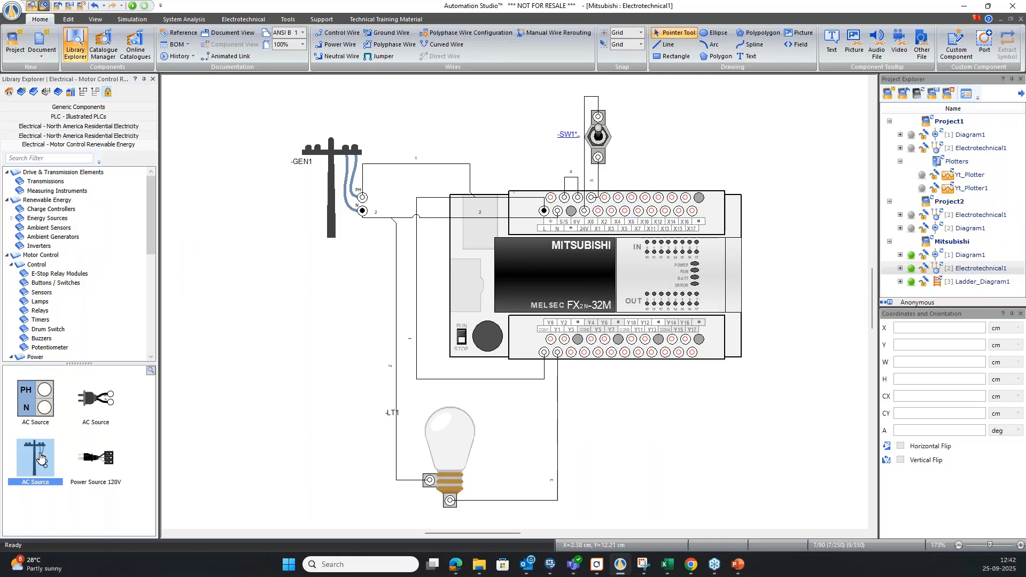
mouse_move(37, 461)
drag(36, 461, 242, 324)
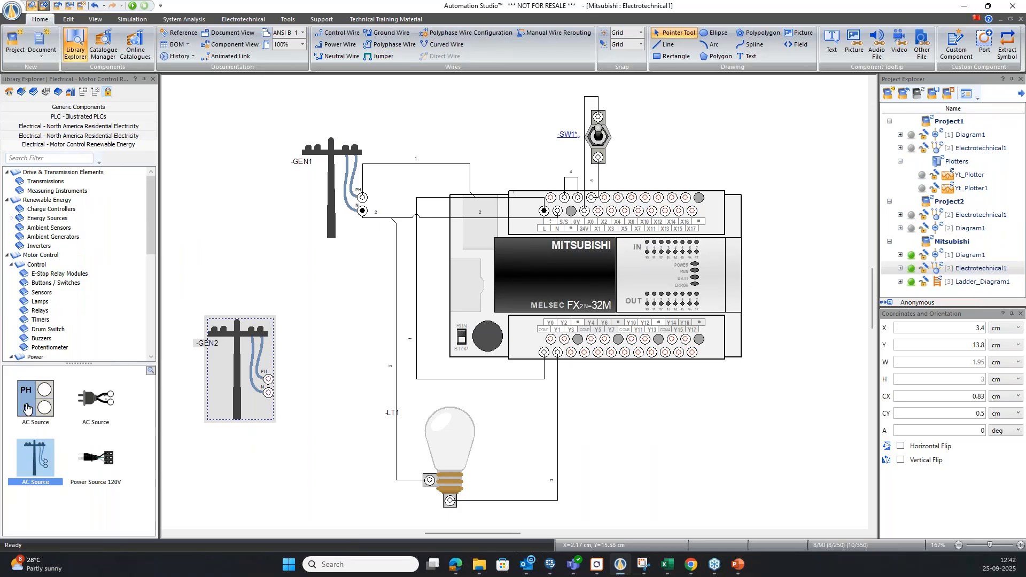
drag(26, 408, 234, 283)
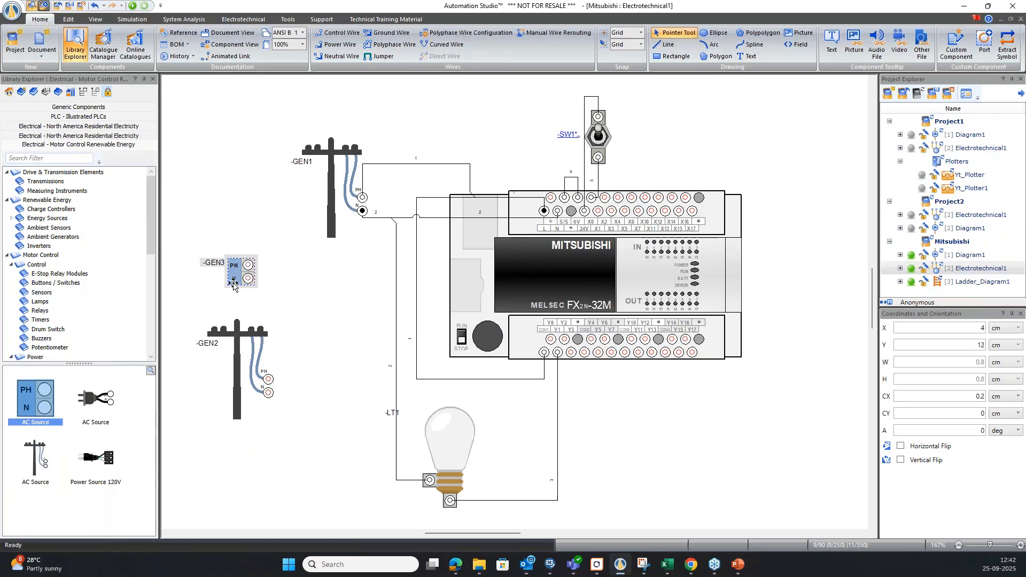
click(328, 314)
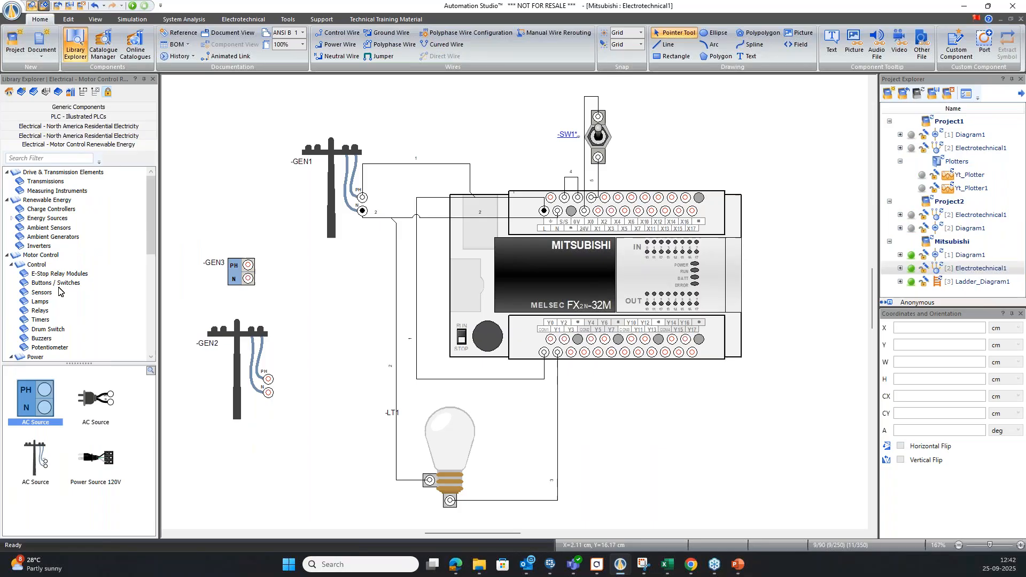
Place a Lamp from the Motor Control lamps category beside the existing bulb, and browse the remaining power and panel element categories.
scroll(45, 261, down, 2)
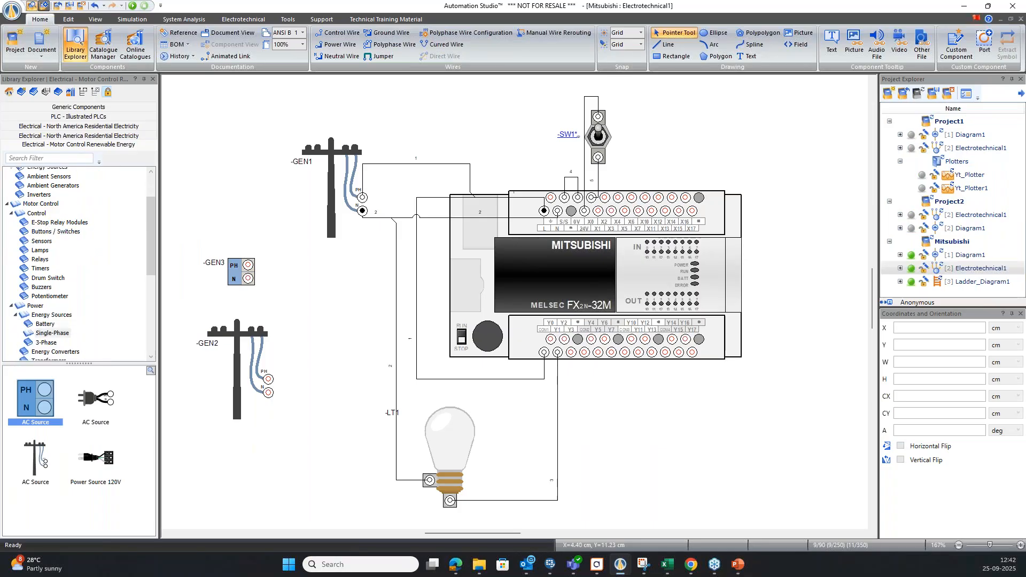
scroll(47, 328, down, 4)
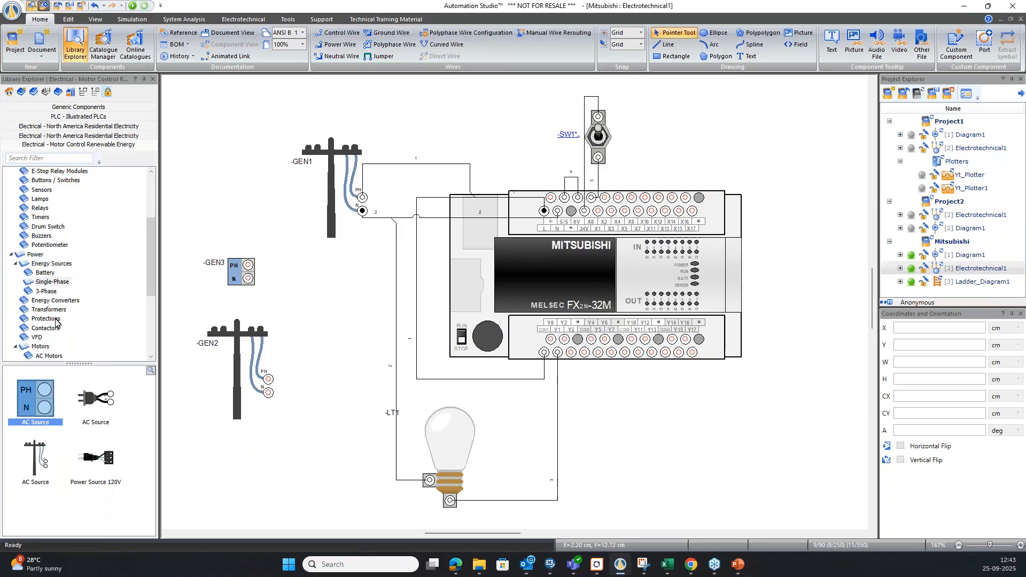
scroll(47, 328, up, 4)
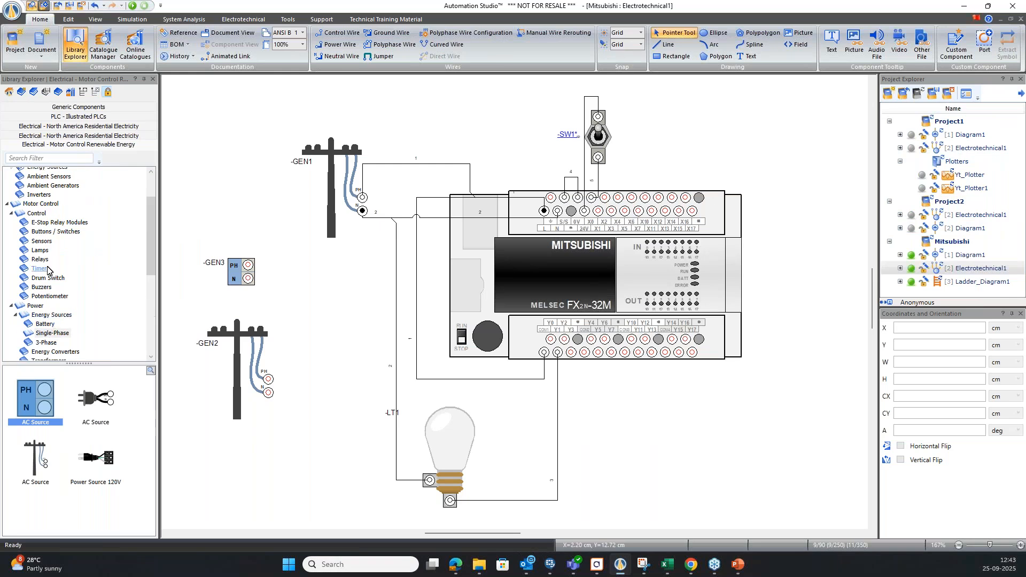
click(40, 251)
drag(35, 401, 338, 427)
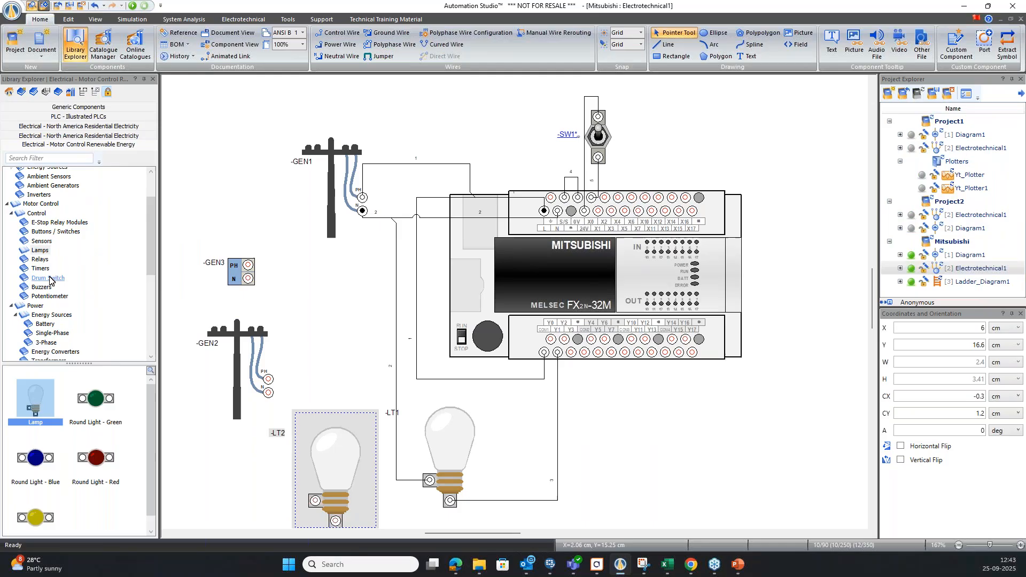
scroll(55, 248, up, 2)
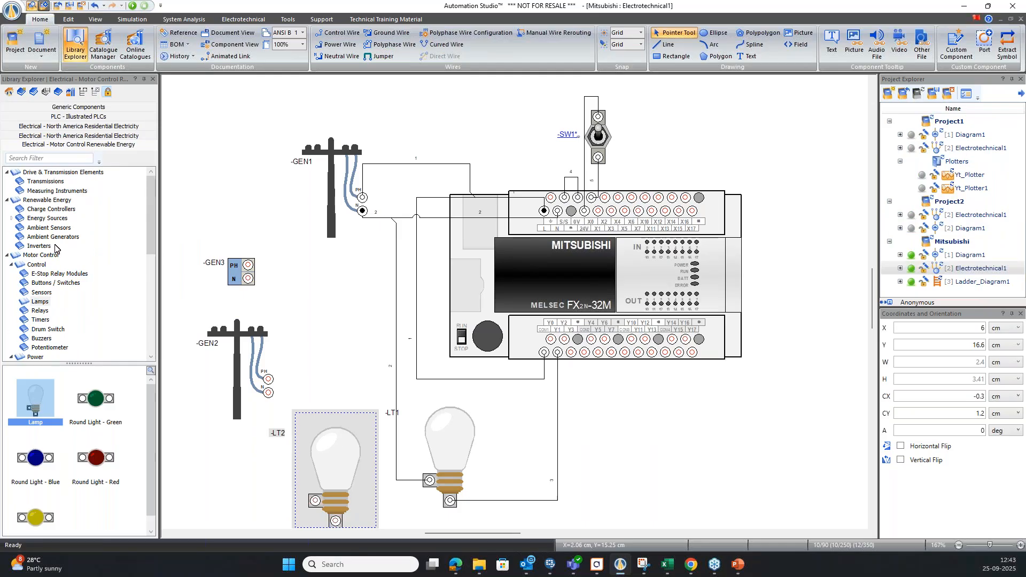
scroll(45, 280, down, 3)
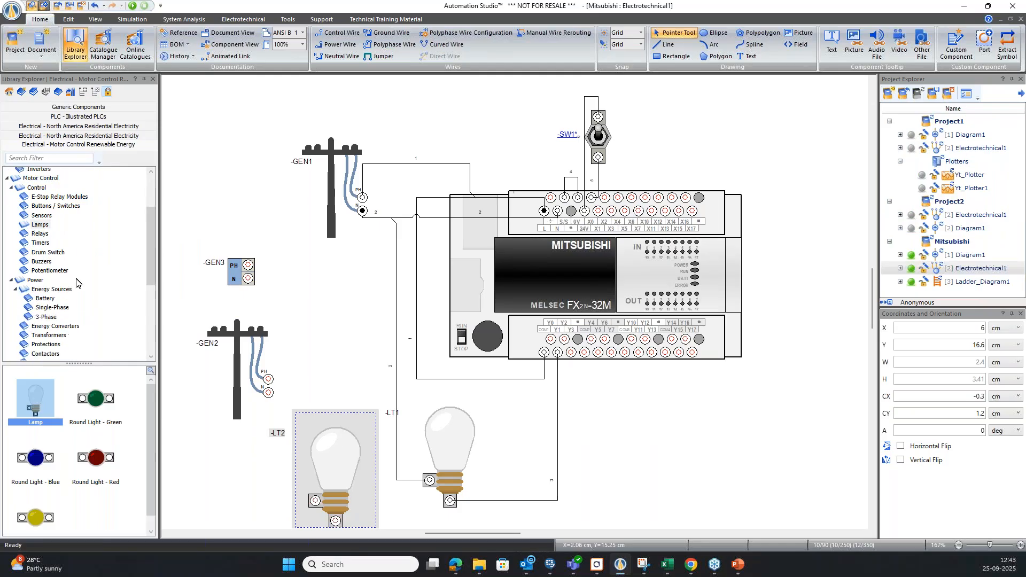
scroll(75, 284, down, 6)
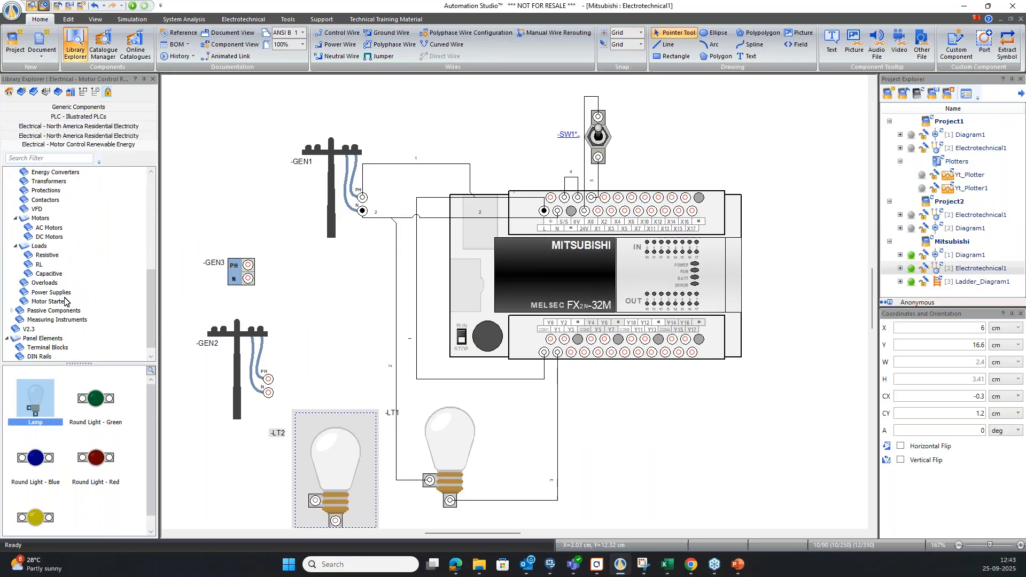
Delete the extra lamp LT2 and the two added AC sources, GEN2 and GEN3, from the Mitsubishi electrotechnical diagram.
click(499, 434)
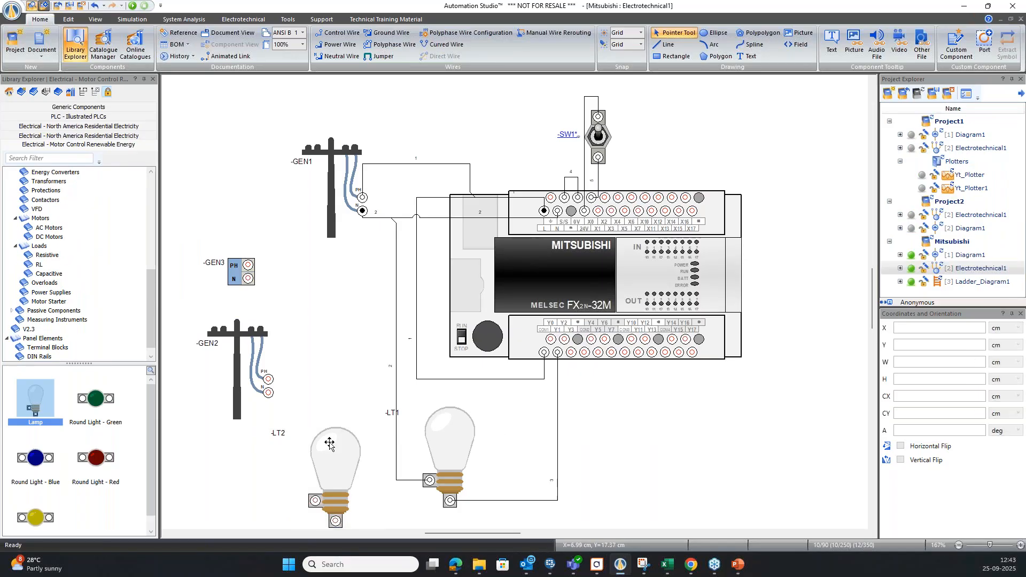
click(350, 458)
key(Delete)
click(237, 374)
key(Delete)
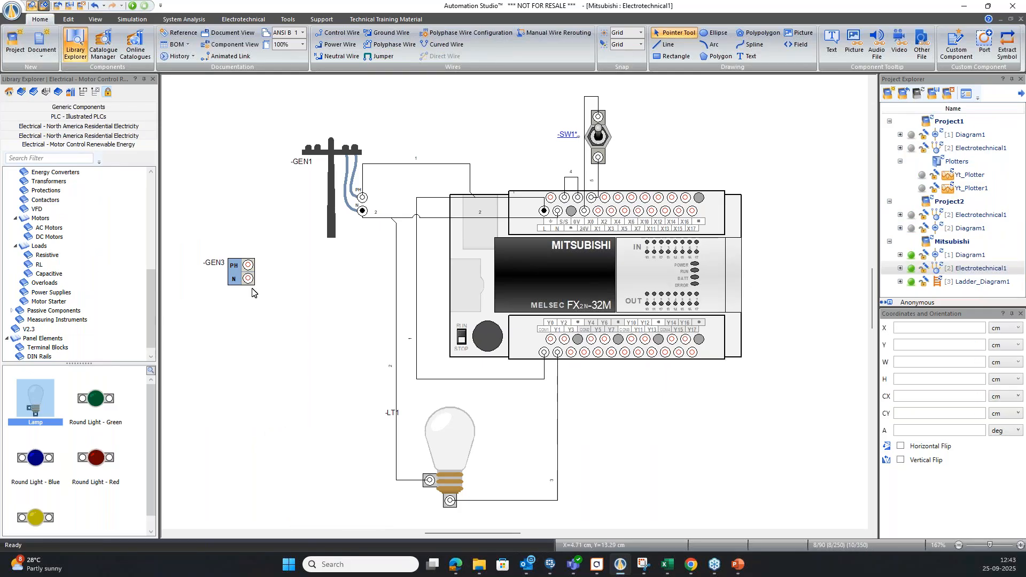
click(241, 277)
key(Delete)
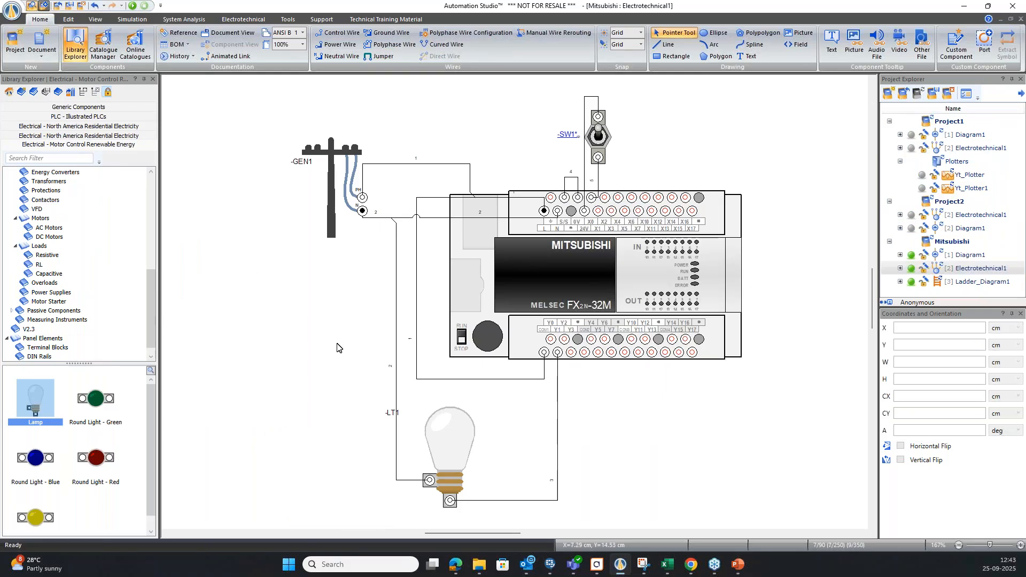
Examine the Swt and Out rung in the Mitsubishi project's Ladder_Diagram1, and return to its Electrotechnical1 diagram.
double_click(993, 282)
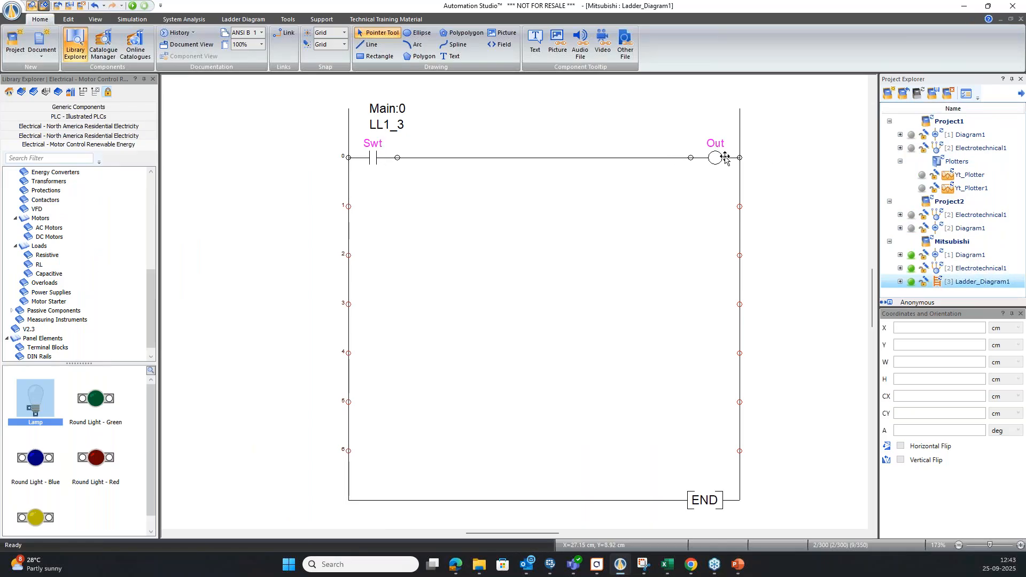
click(965, 274)
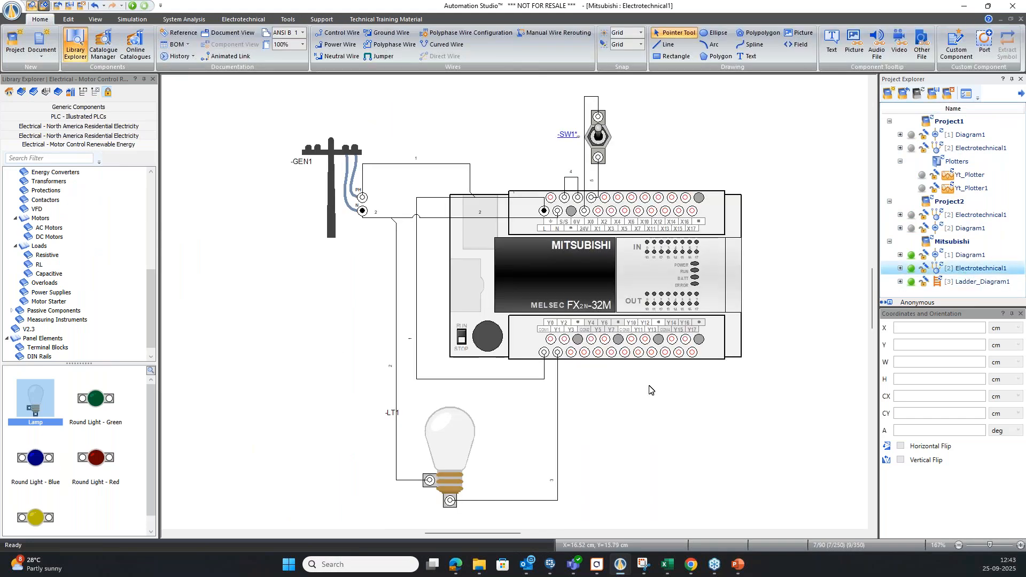
Start simulating the Mitsubishi PLC circuit and put away the Multimeter Clamp.
key(F5)
drag(212, 177, 143, 169)
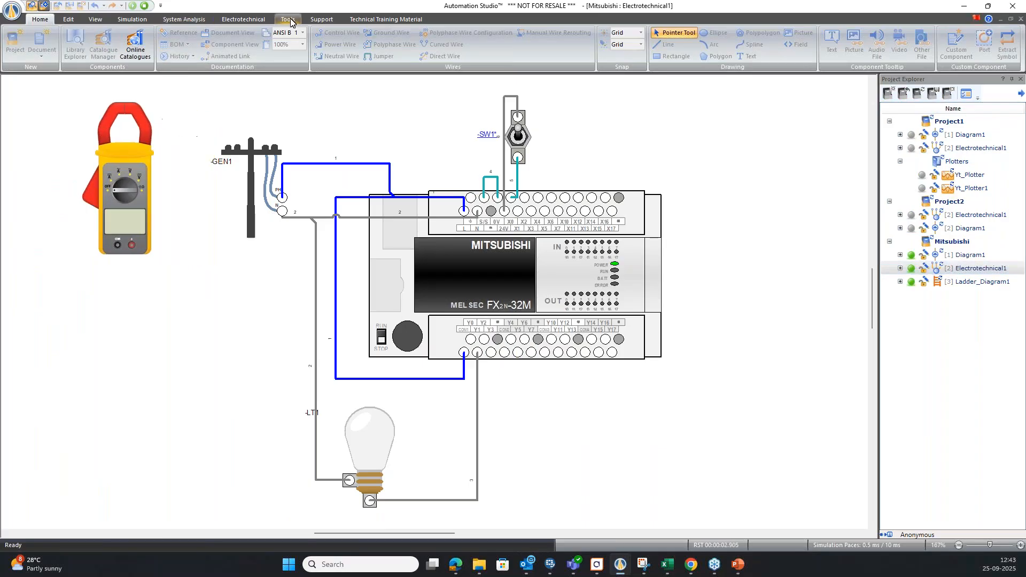
click(133, 20)
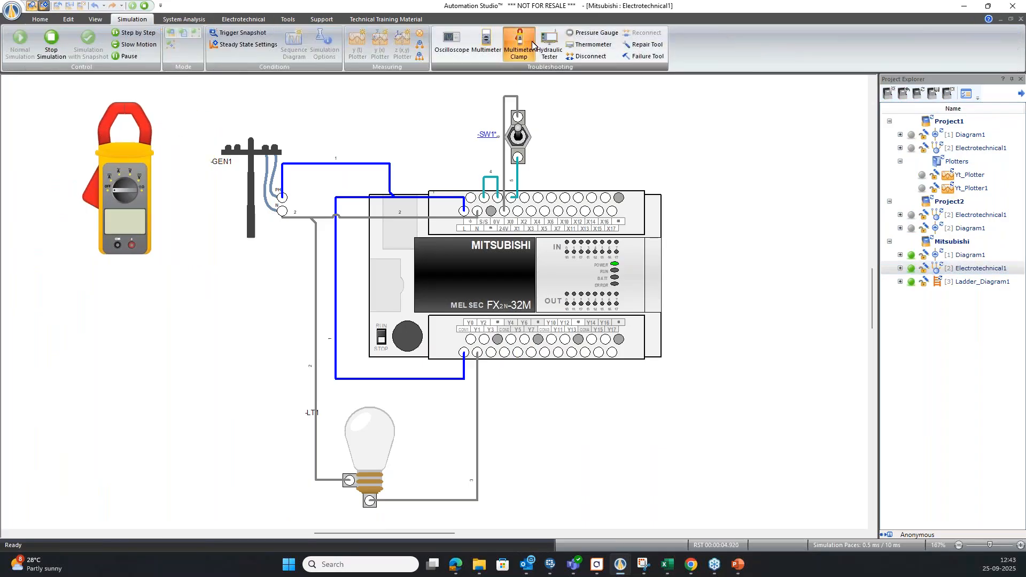
click(532, 45)
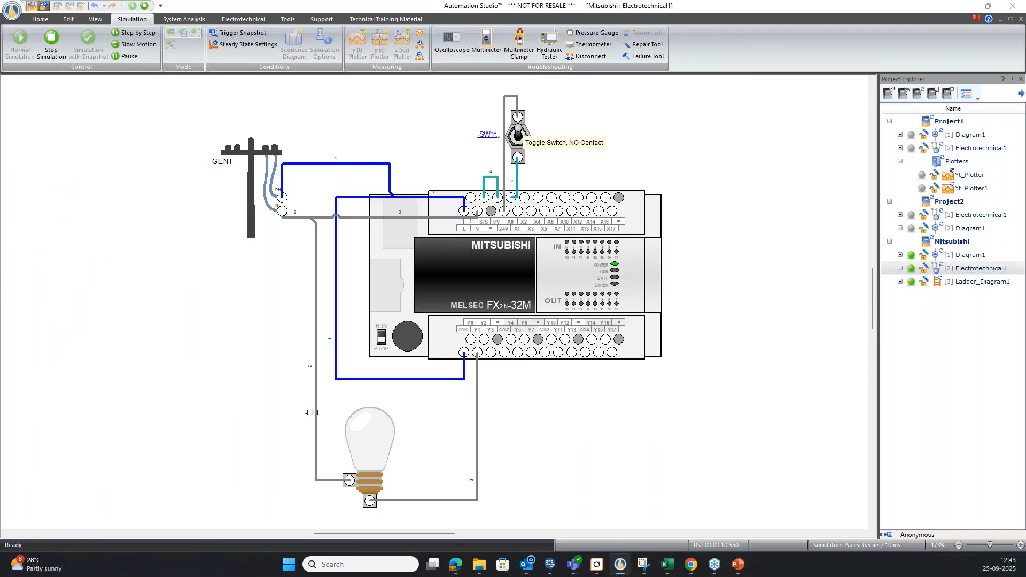
Operate toggle switch SW1 and the PLC's RUN/STOP selector, and stop the simulation.
click(518, 135)
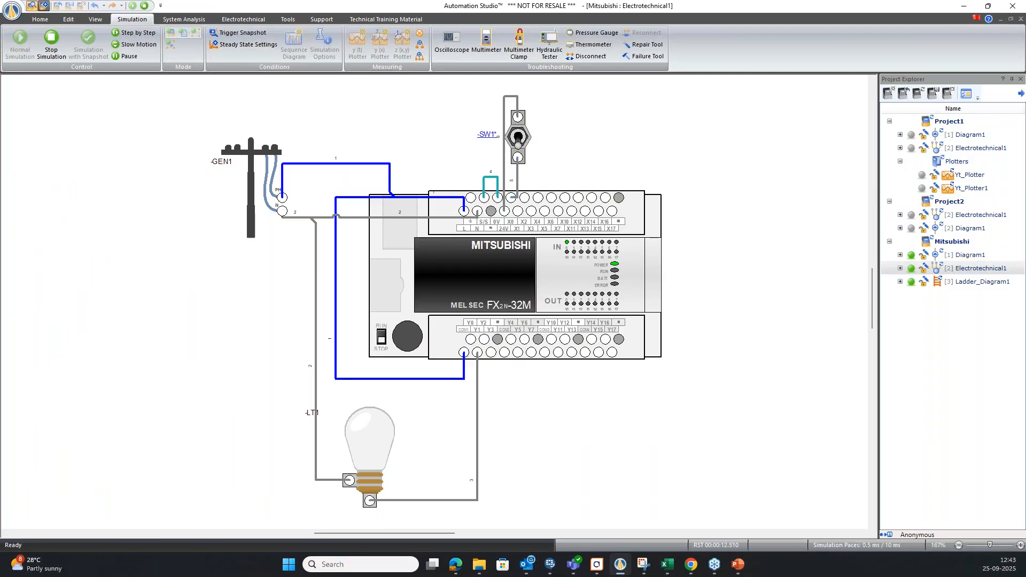
click(381, 337)
click(382, 337)
click(51, 42)
Open the input/output assignments in the PLC Configurator for the Mitsubishi project's Ladder_Diagram1.
double_click(974, 284)
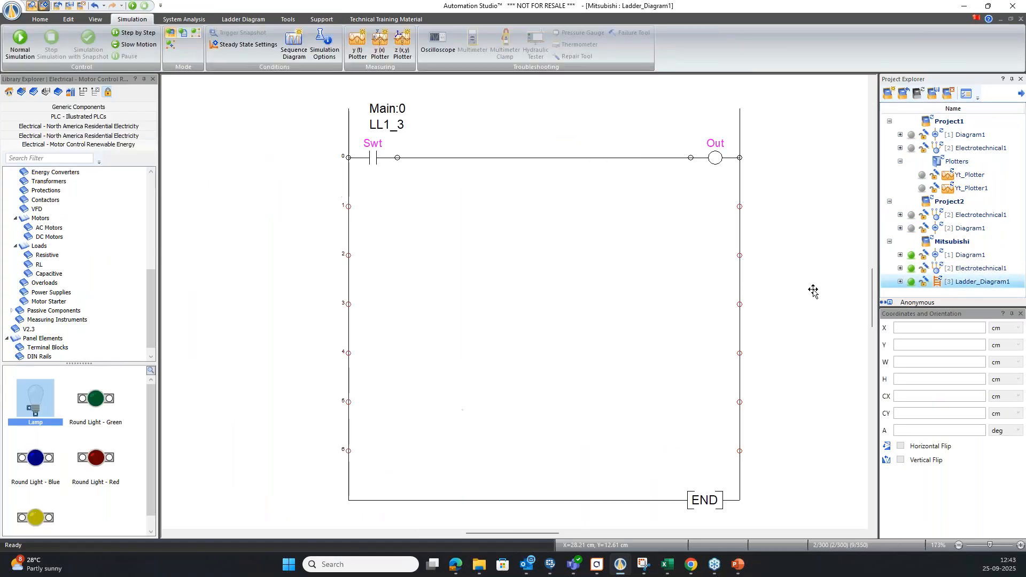
click(229, 20)
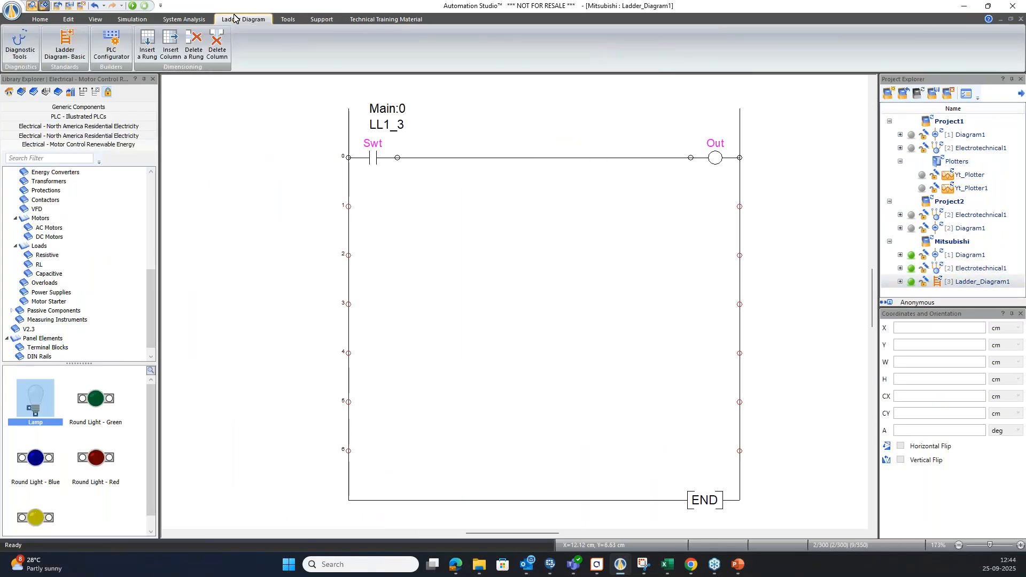
click(111, 47)
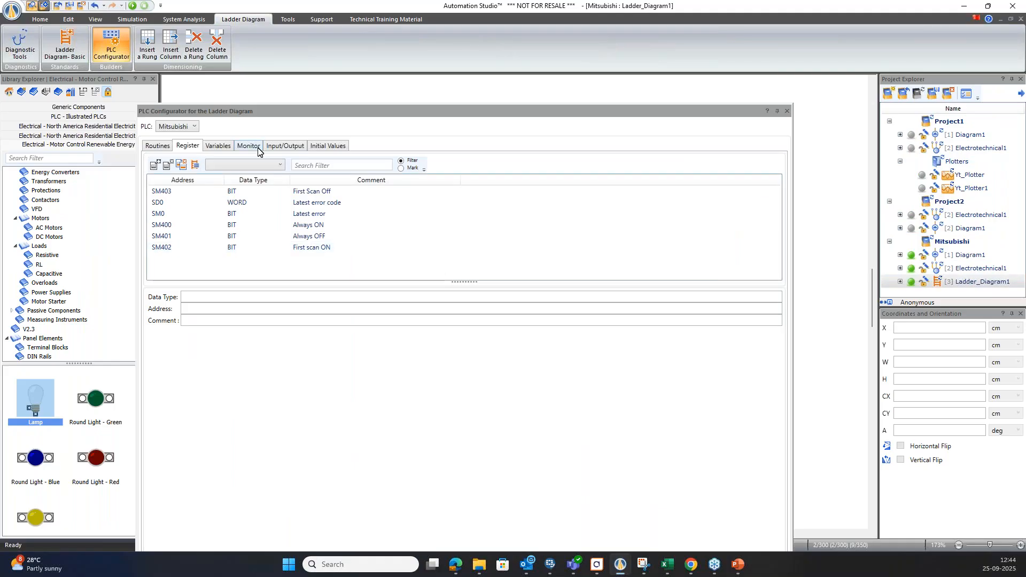
click(285, 146)
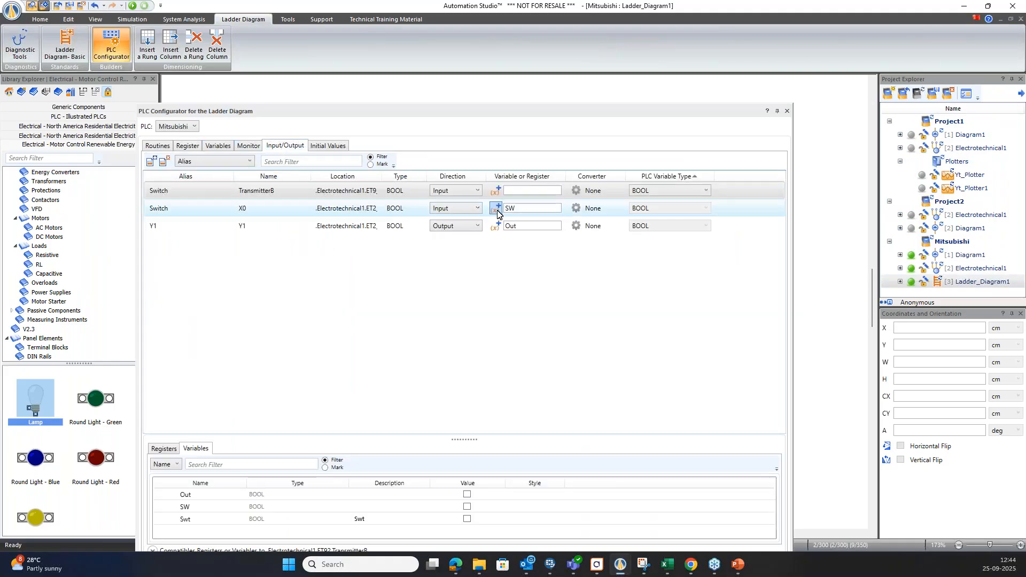
Assign the variable Swt to PLC input X0, recheck the input/output assignments, and close the PLC Configurator.
drag(467, 112, 502, 170)
click(507, 260)
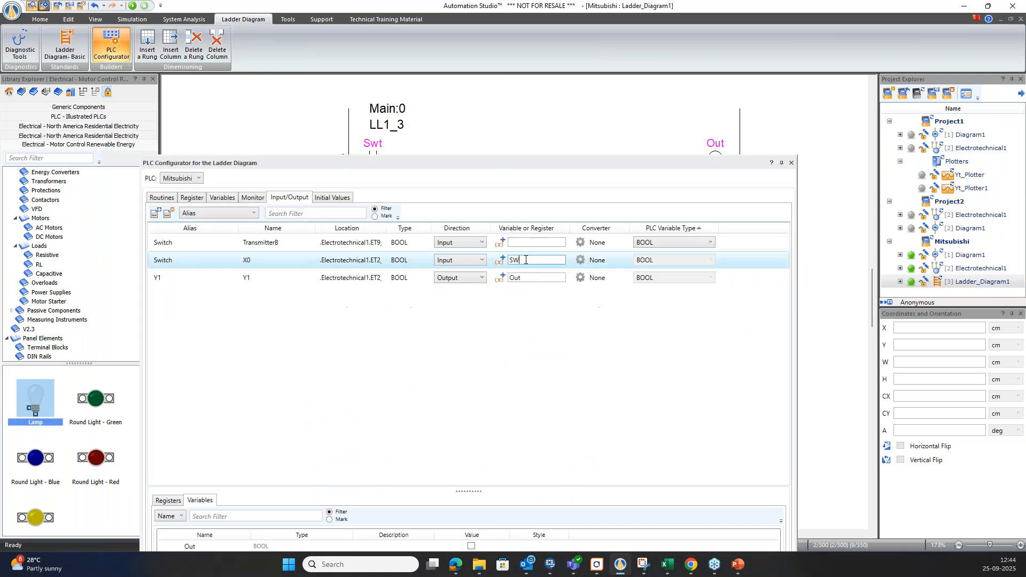
text(S)
double_click(506, 163)
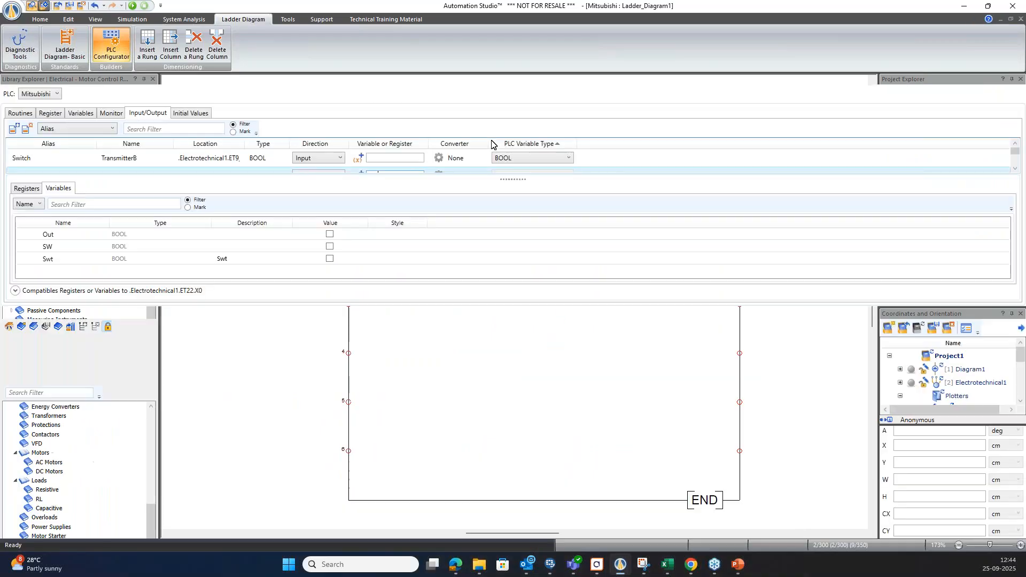
drag(662, 80, 596, 119)
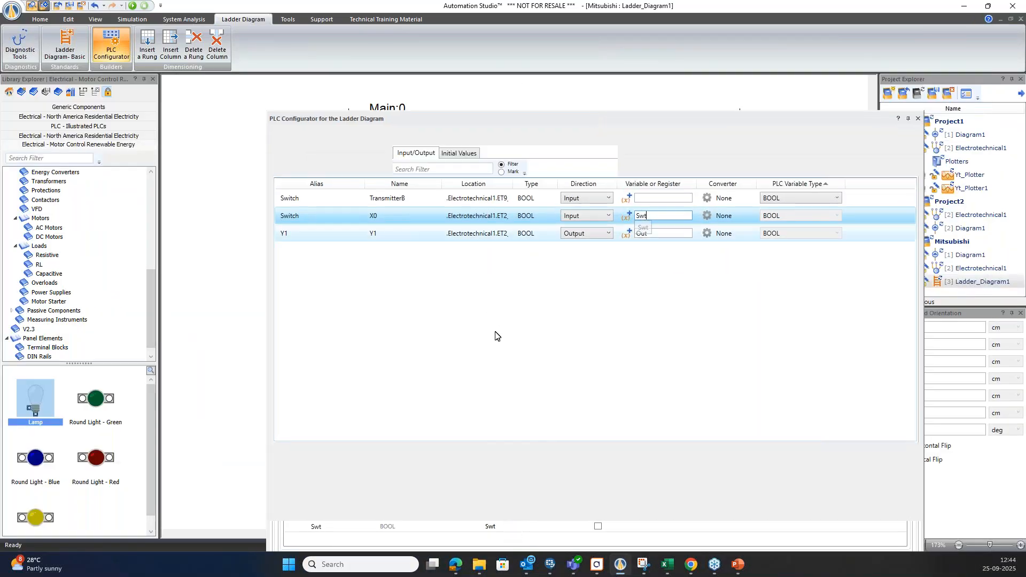
drag(674, 121, 476, 103)
click(794, 76)
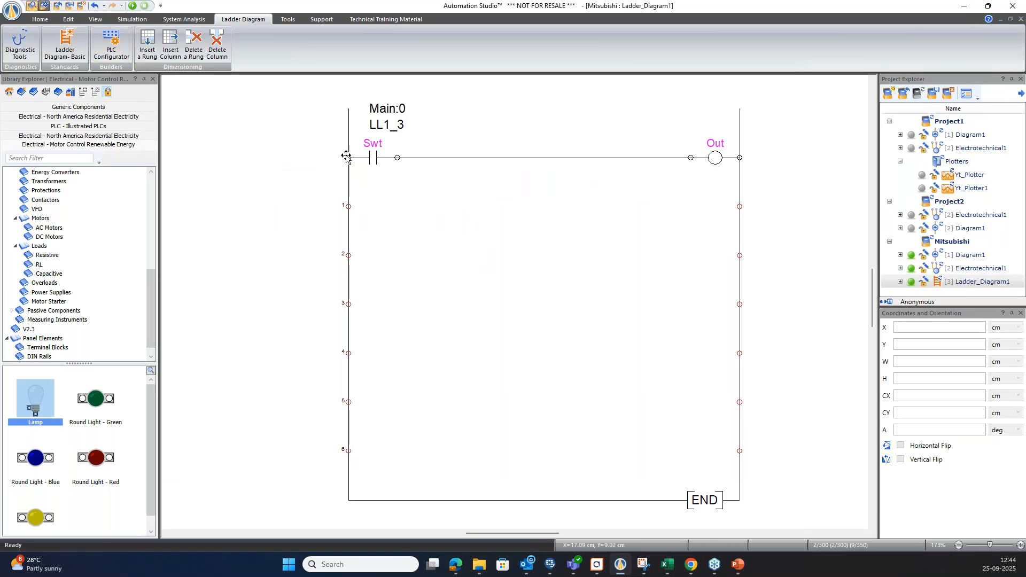
click(99, 53)
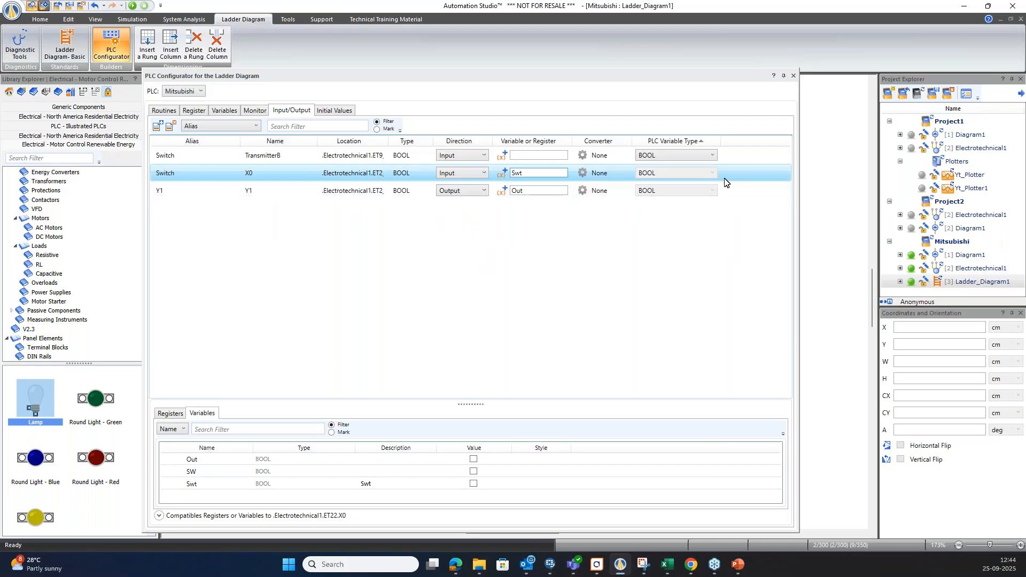
click(794, 76)
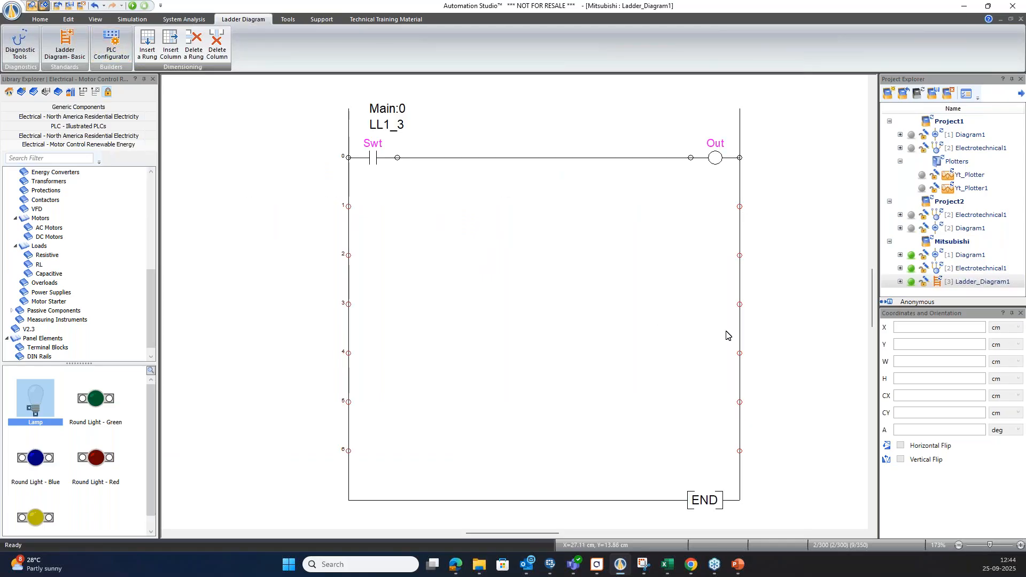
Simulate the Mitsubishi project and, on its Electrotechnical1 diagram, set the PLC to RUN and switch SW1 on and off twice.
key(F5)
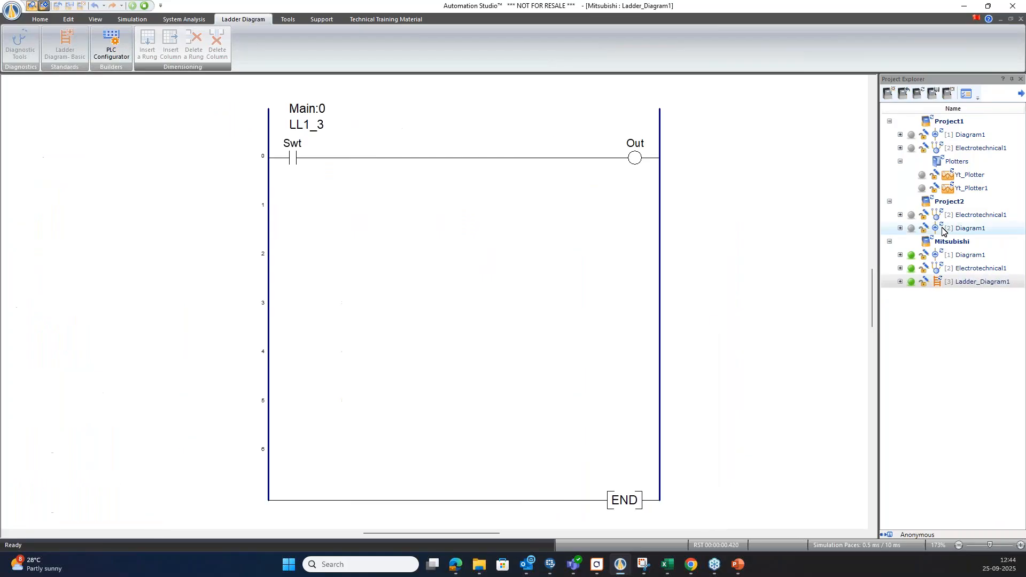
double_click(968, 273)
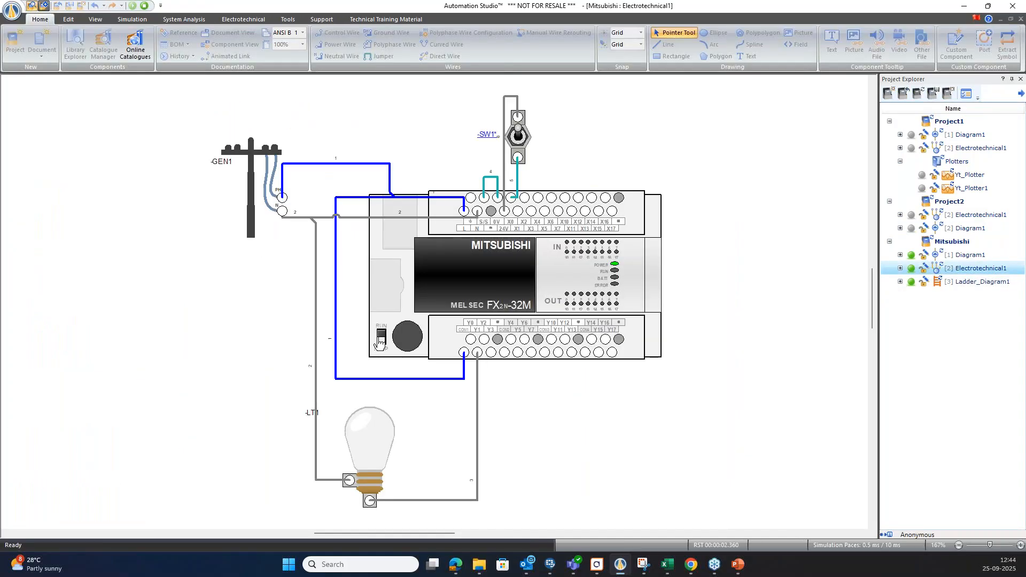
click(517, 136)
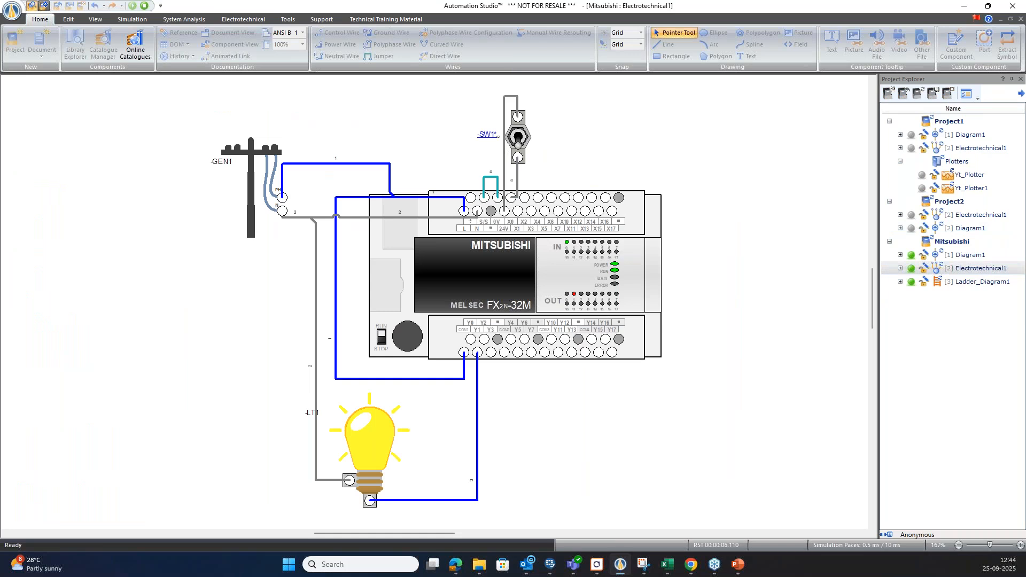
click(517, 136)
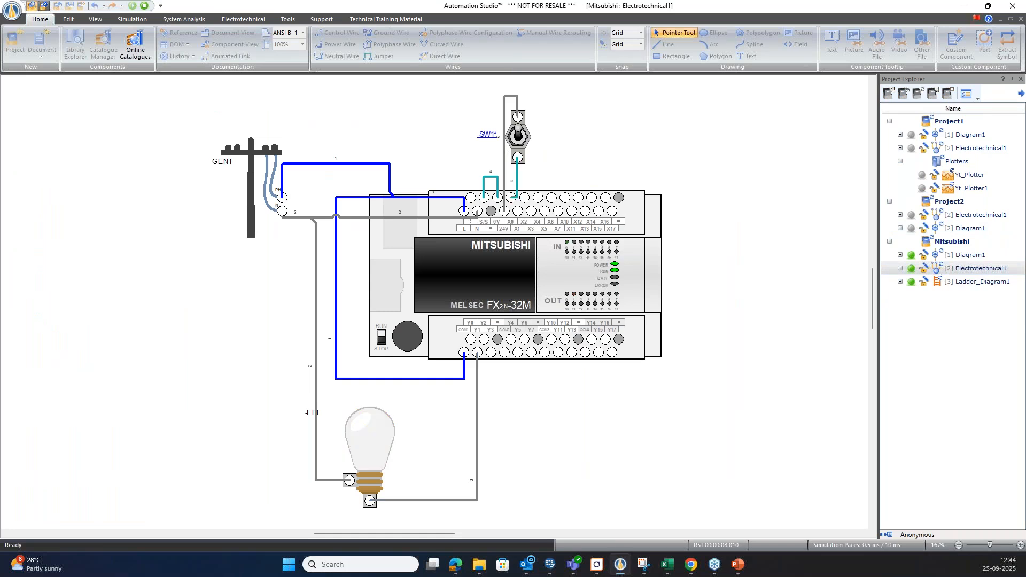
click(517, 136)
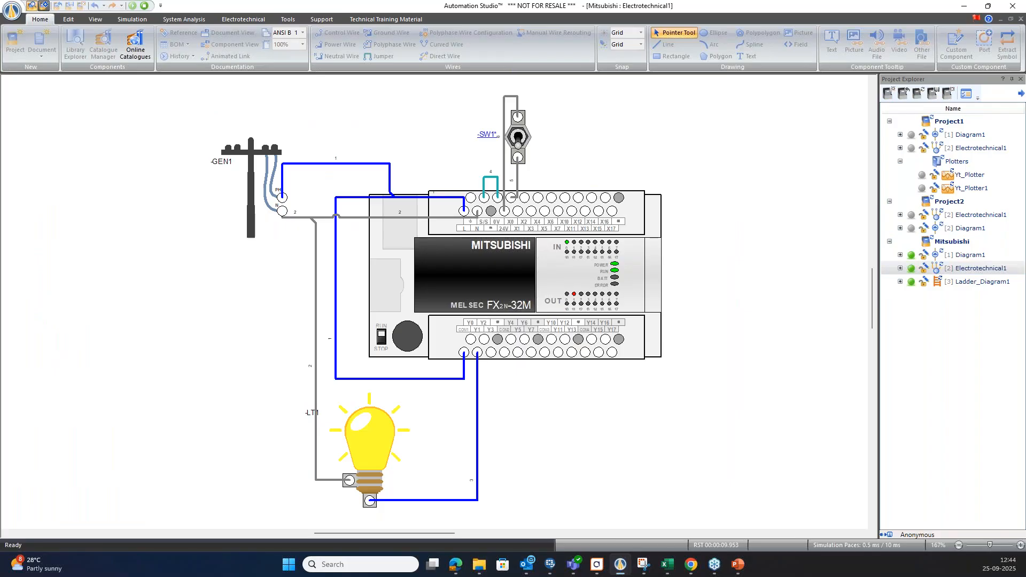
click(517, 136)
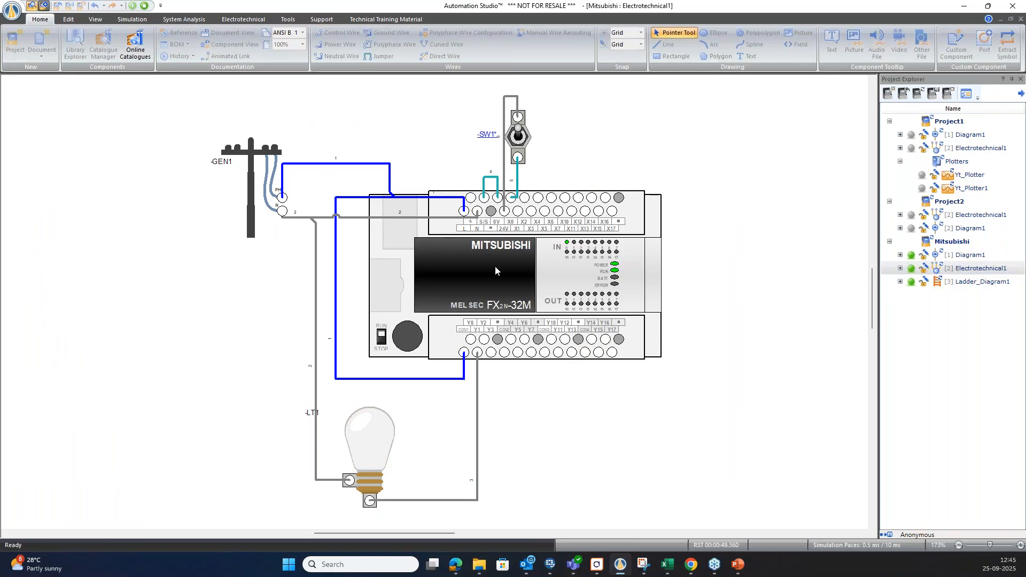
Stop the simulation, review the Mitsubishi project's Ladder_Diagram1, and return to its Electrotechnical1 diagram.
click(145, 6)
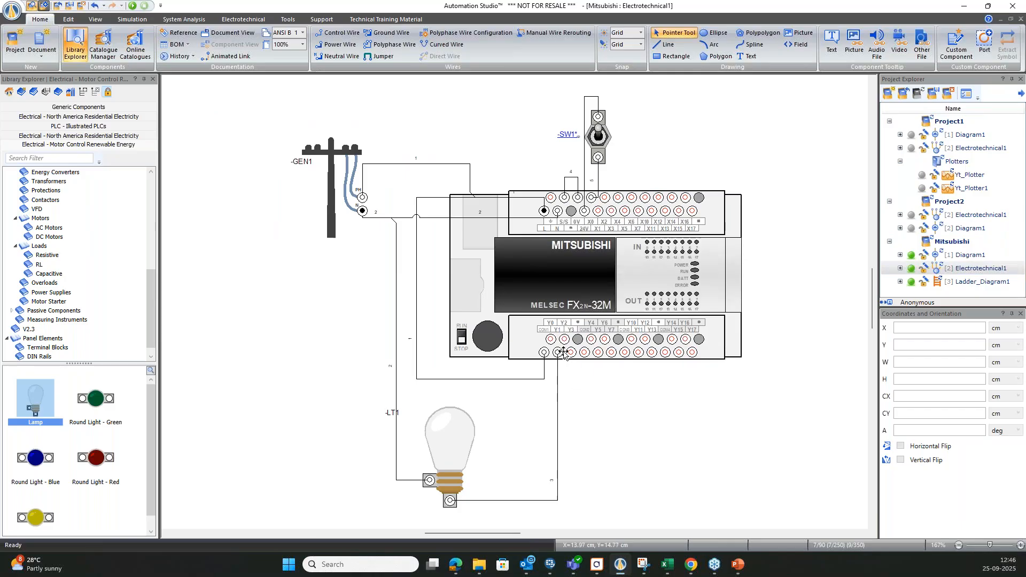
double_click(955, 284)
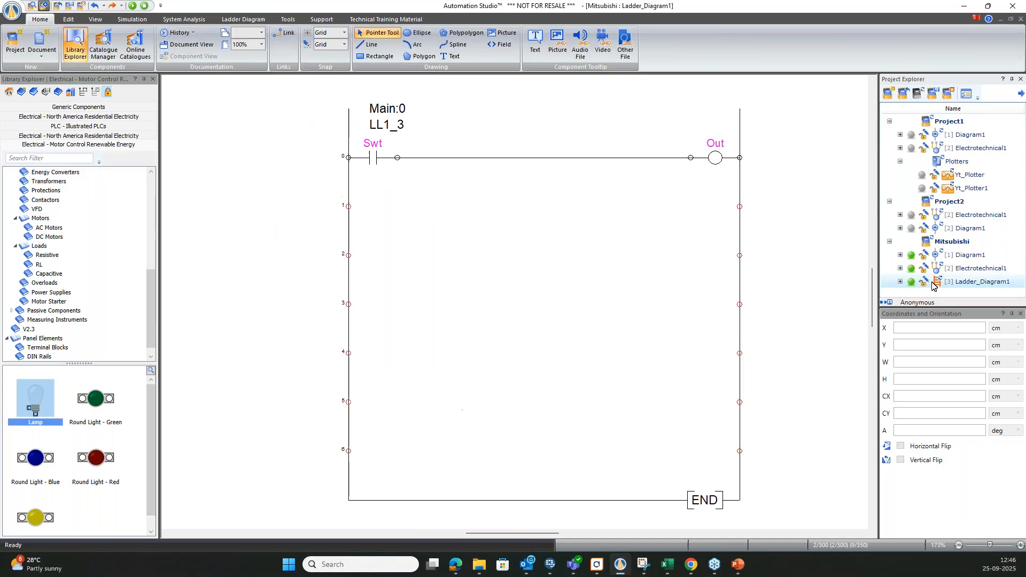
double_click(980, 269)
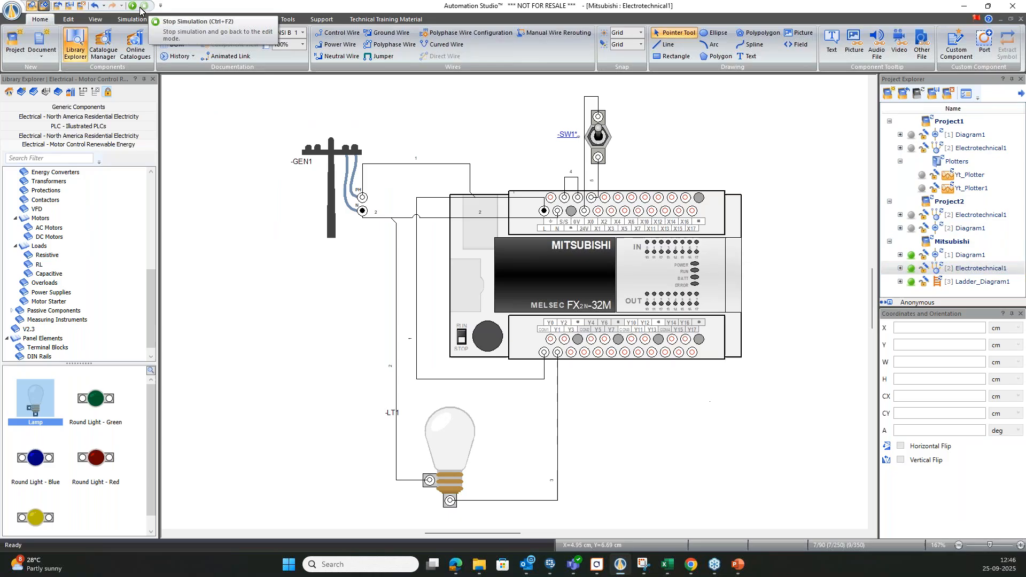
Create a project from the Ceiling Fan template in the educational electrical virtual trainers for Residential Electricity - North America.
click(888, 95)
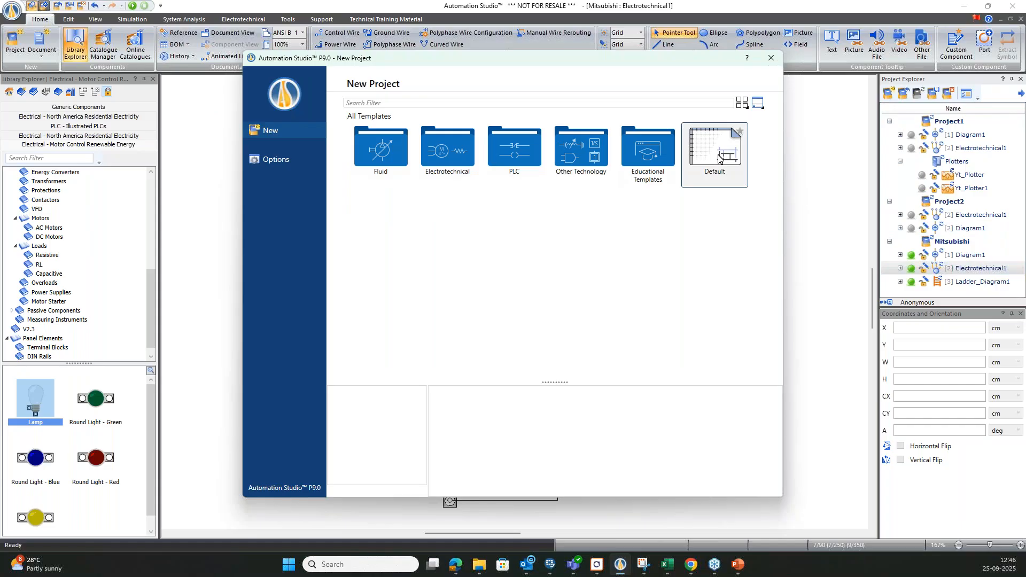
double_click(646, 160)
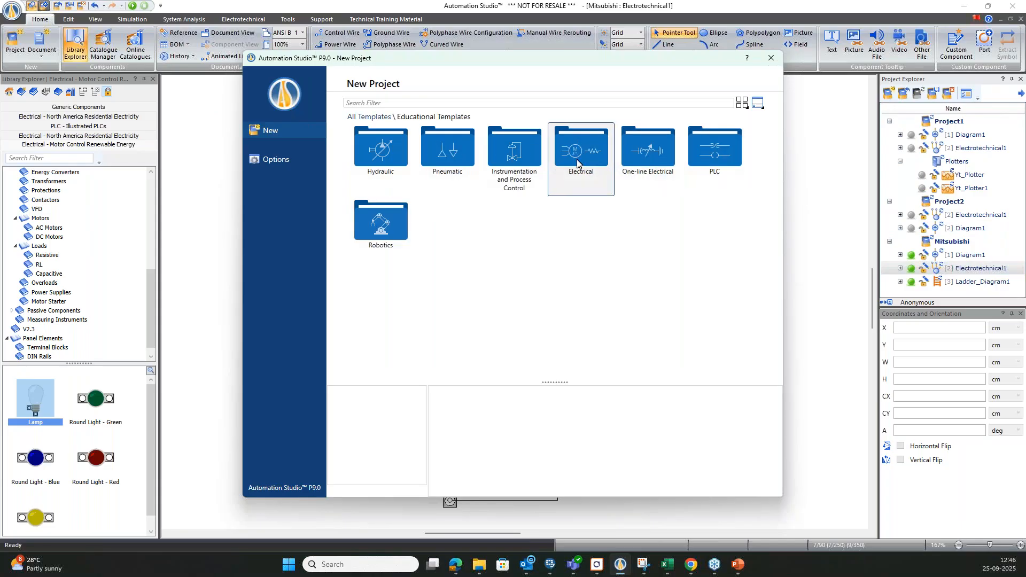
double_click(596, 163)
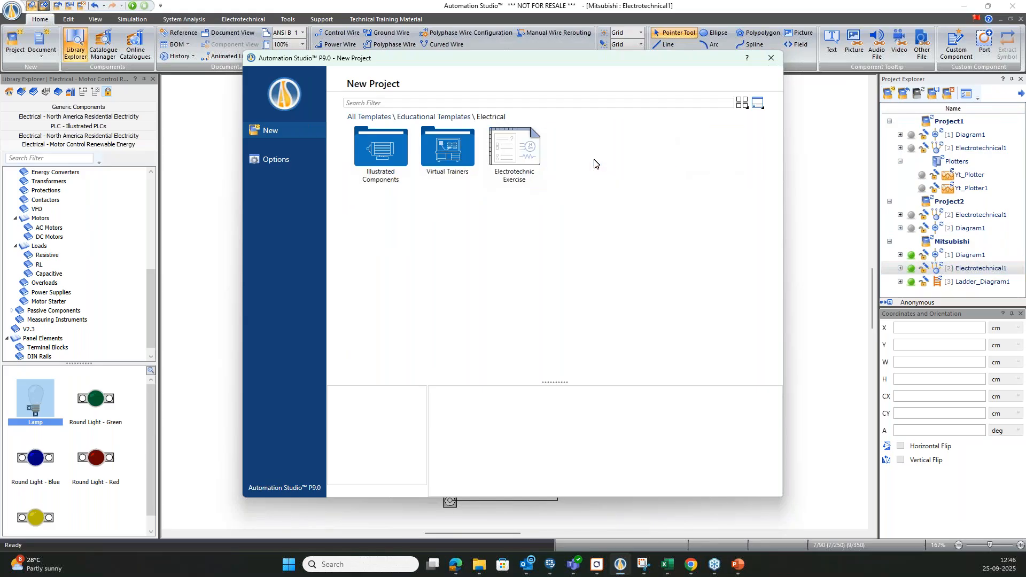
double_click(454, 152)
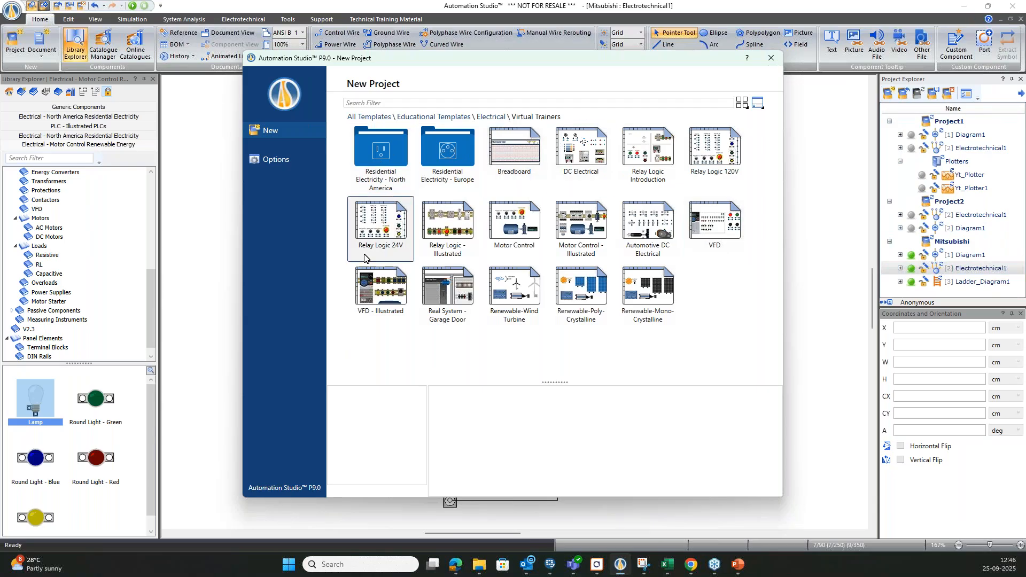
double_click(381, 155)
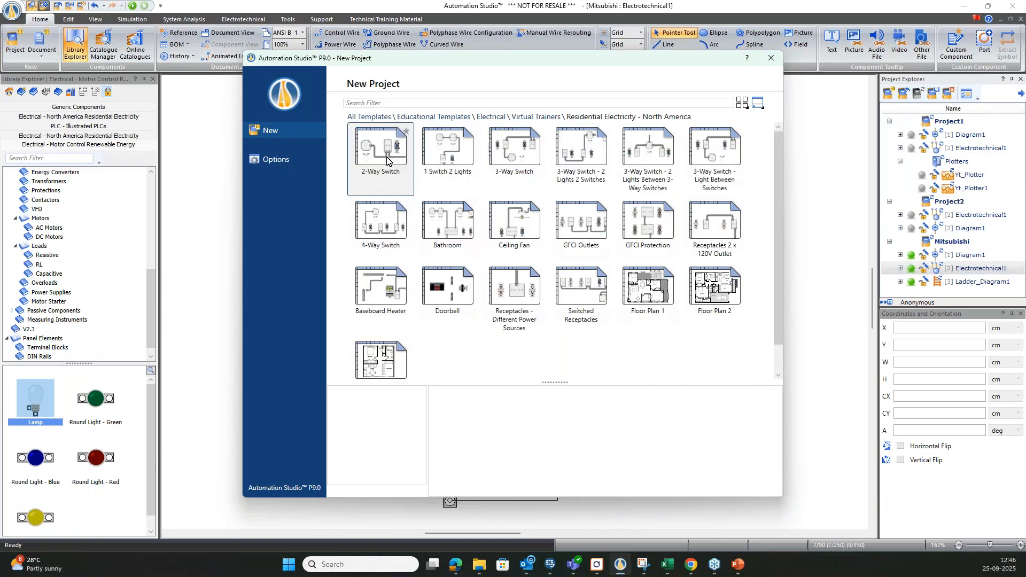
double_click(521, 235)
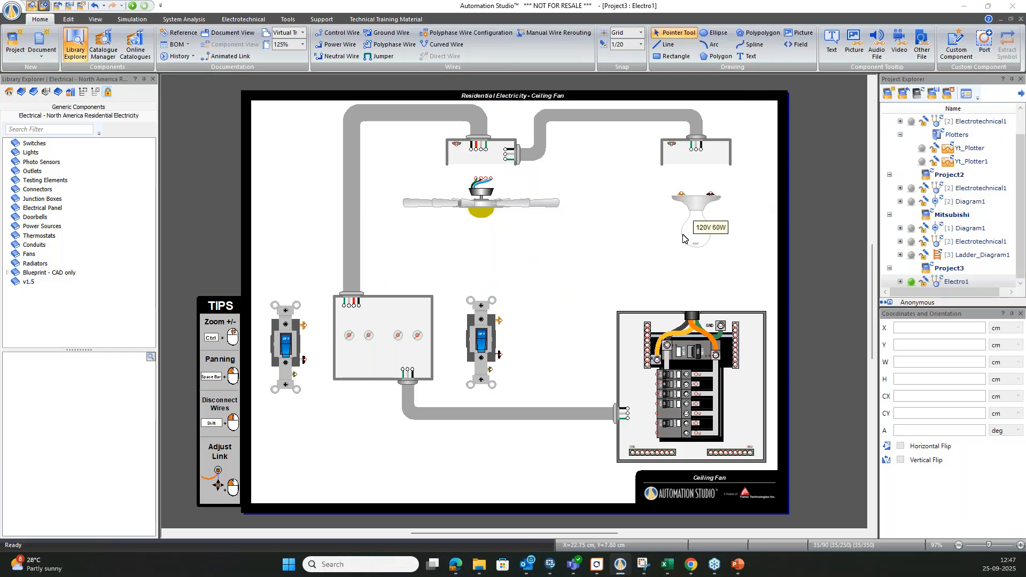
In the electrical panel, wire the outgoing cable's black lead to L1, white to N, and green through the ground bar to GND.
scroll(751, 406, up, 4)
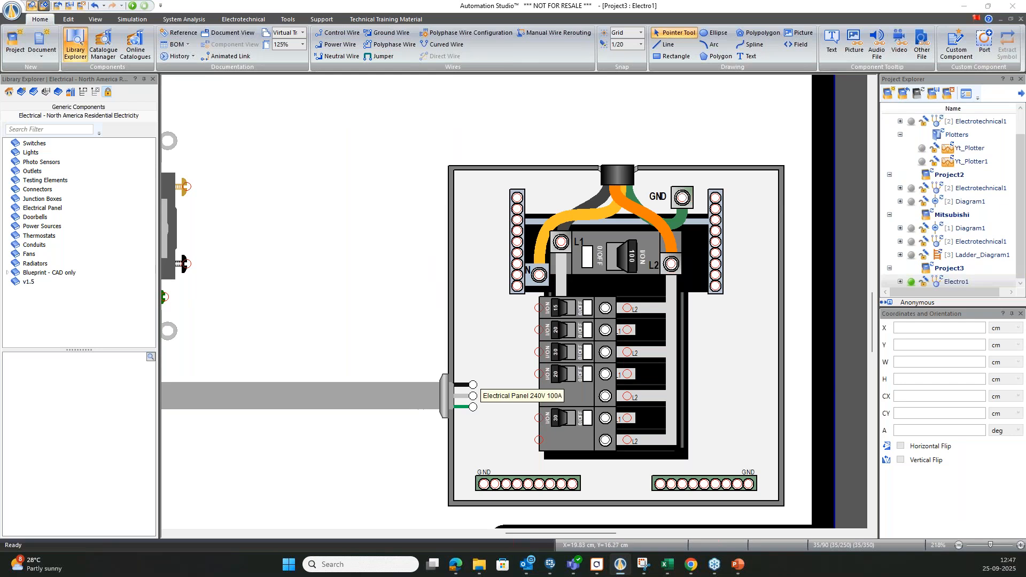
drag(473, 385, 561, 242)
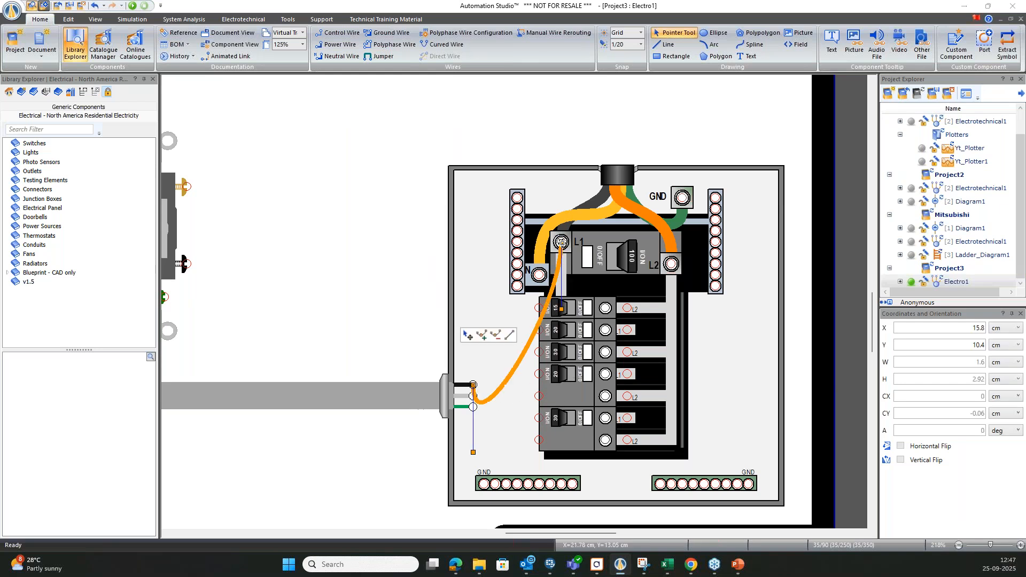
click(363, 261)
drag(473, 396, 539, 275)
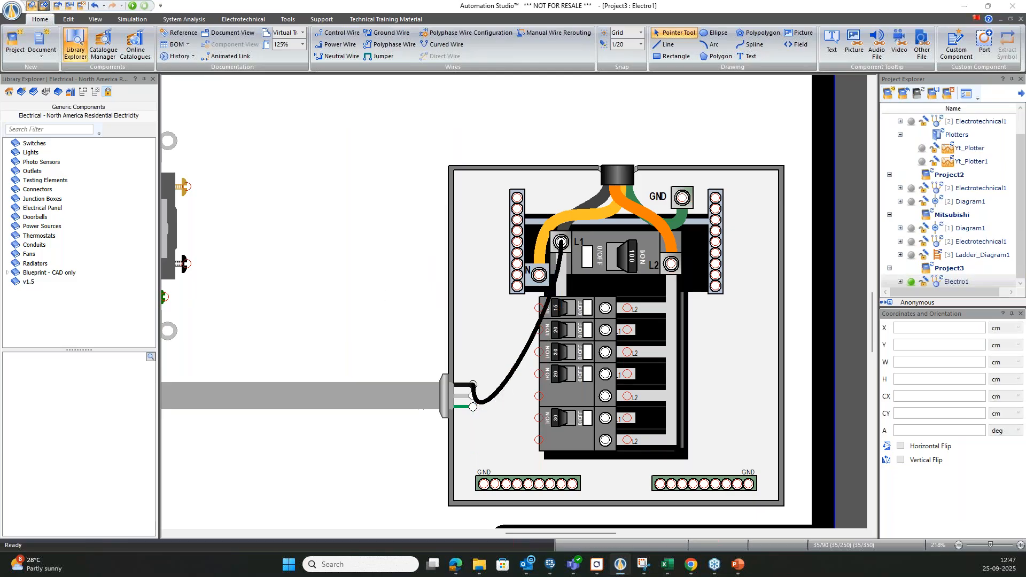
mouse_move(473, 408)
mouse_down()
mouse_move(513, 488)
mouse_move(714, 288)
mouse_move(682, 198)
mouse_up()
scroll(759, 371, down, 2)
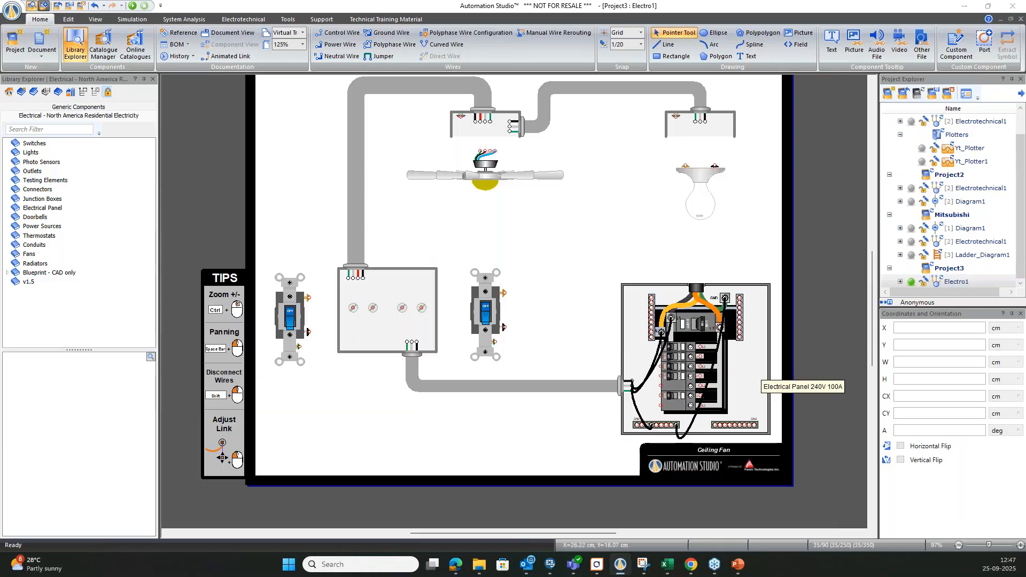
Connect the green ground terminals of both 2 Way Switches to the upper cable's green lead in the switch box.
scroll(476, 342, up, 1)
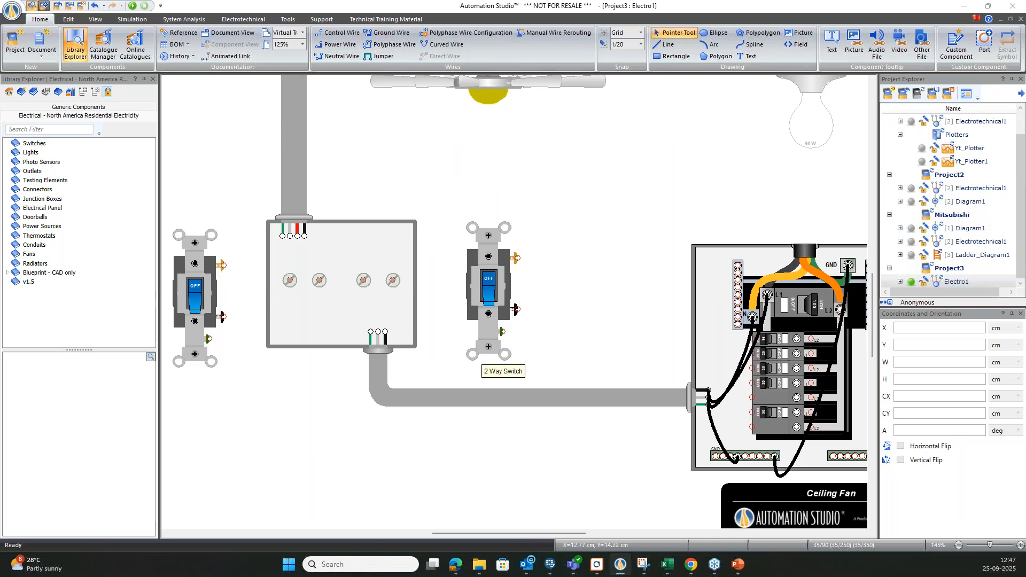
click(503, 332)
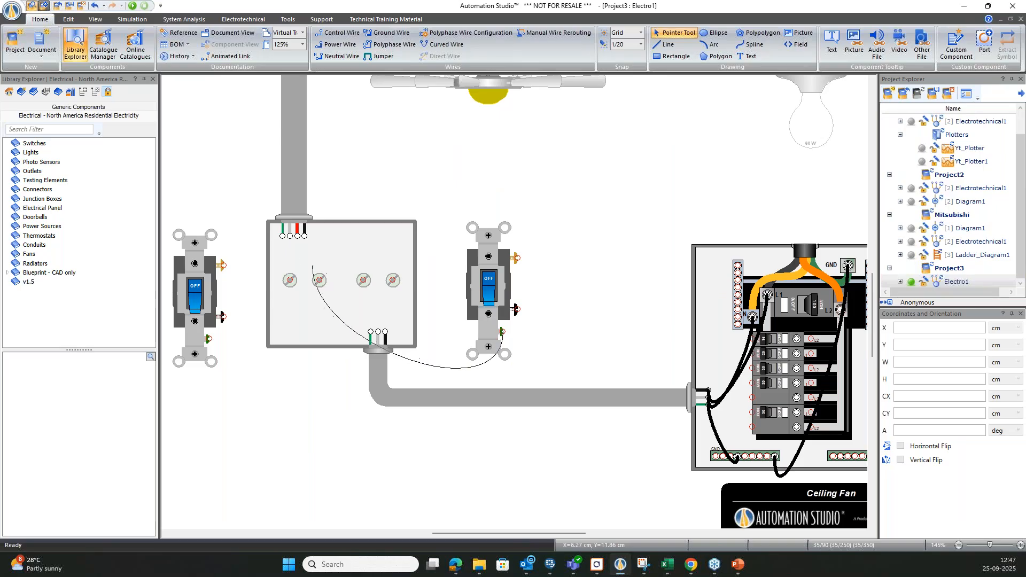
click(283, 236)
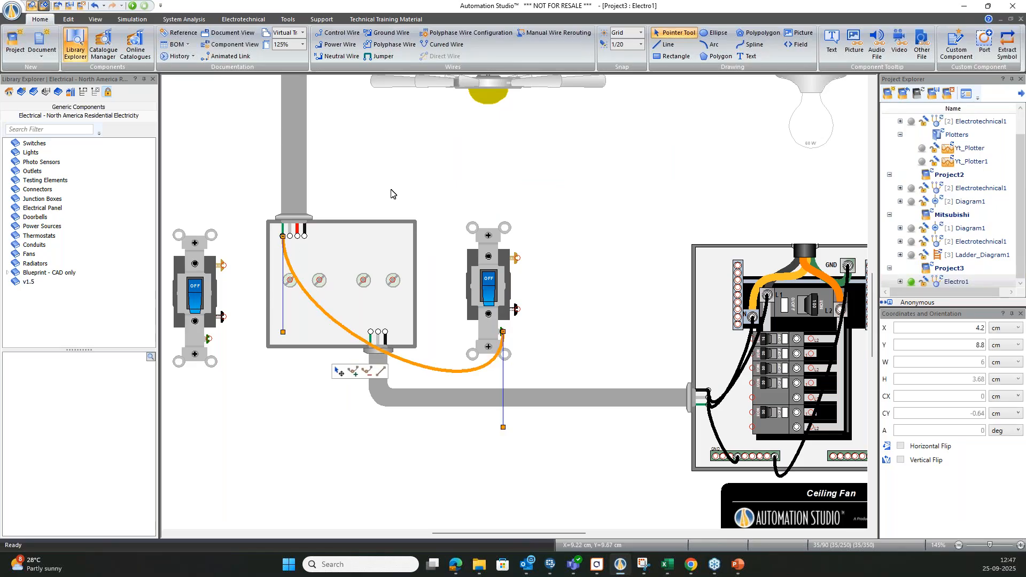
click(283, 235)
click(208, 338)
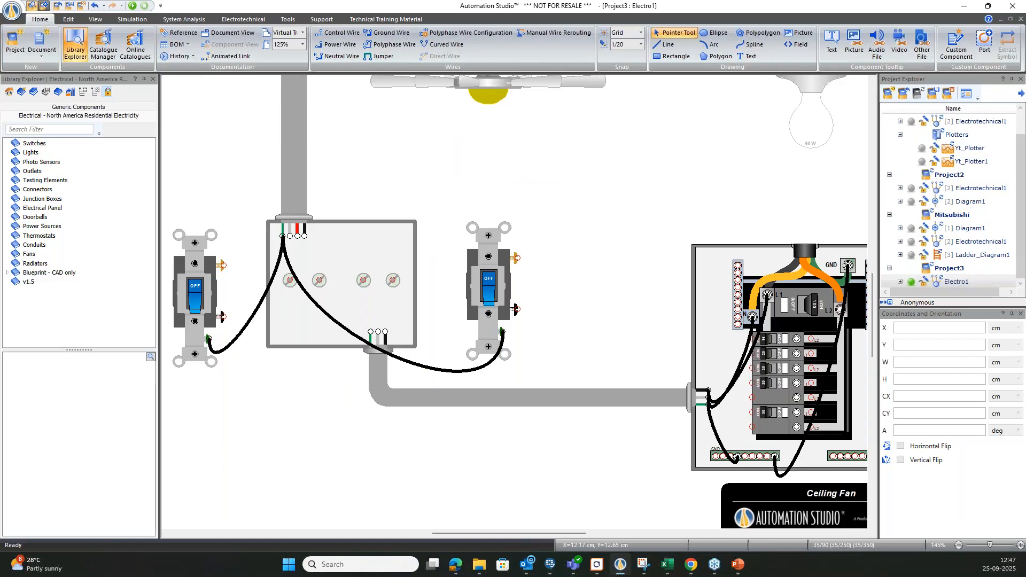
Wire the black terminals of both switches to the black lead of the cable coming from the electrical panel.
click(517, 309)
click(385, 331)
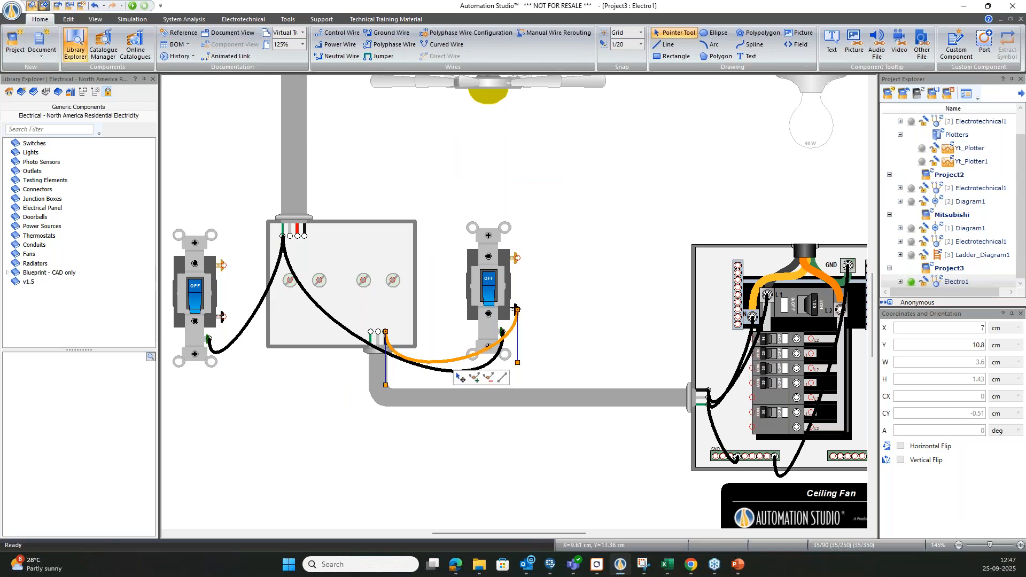
click(224, 316)
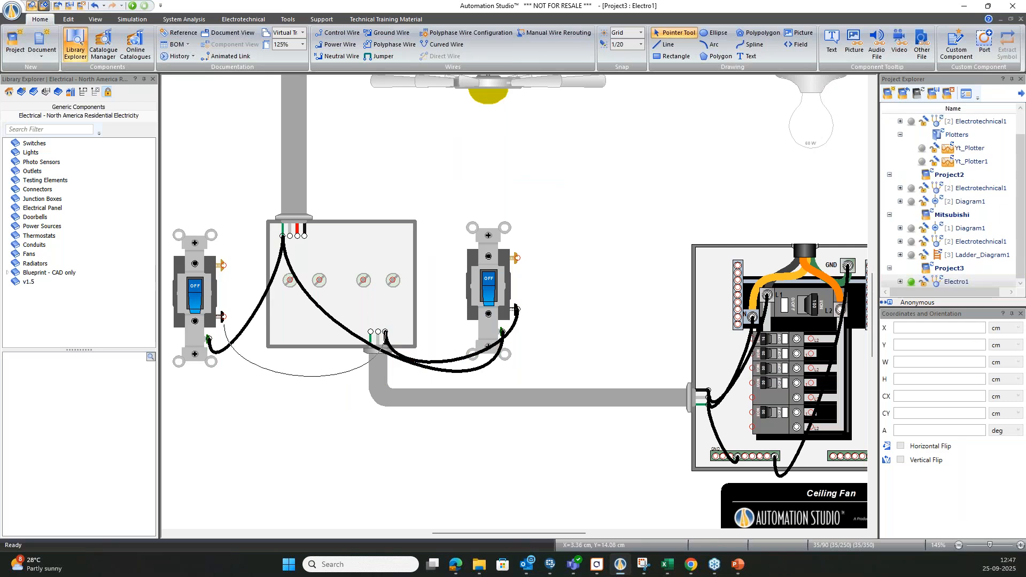
click(386, 332)
Wire the left switch's brass terminal to the upper cable's red lead and the right switch's brass terminal to its black lead.
click(235, 279)
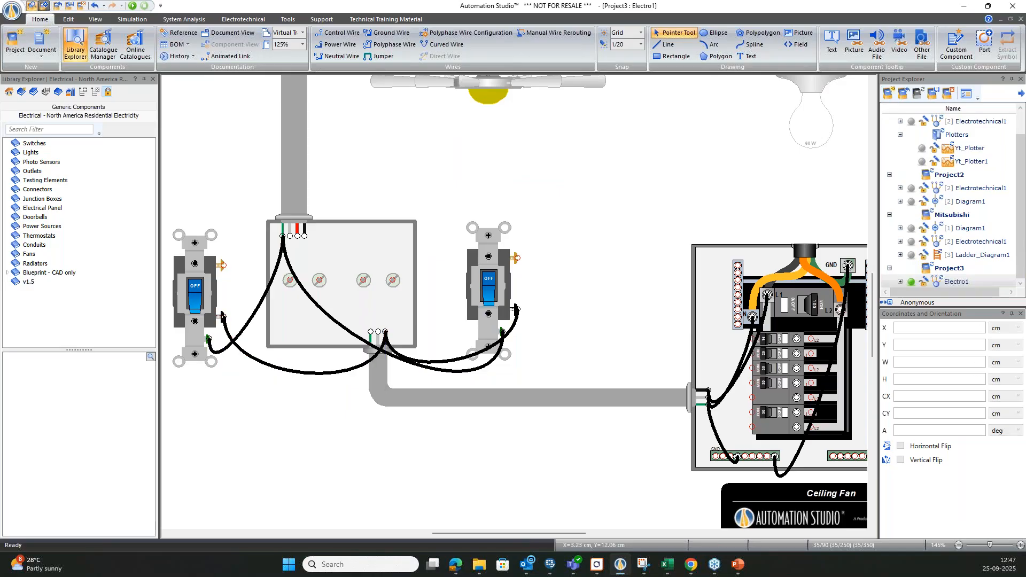
click(223, 266)
click(298, 235)
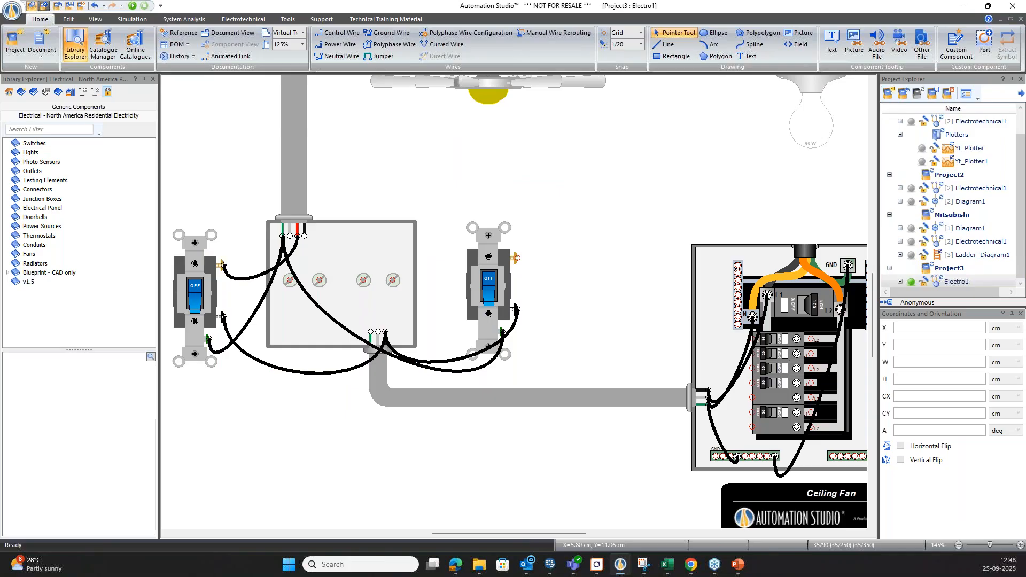
click(304, 236)
click(518, 258)
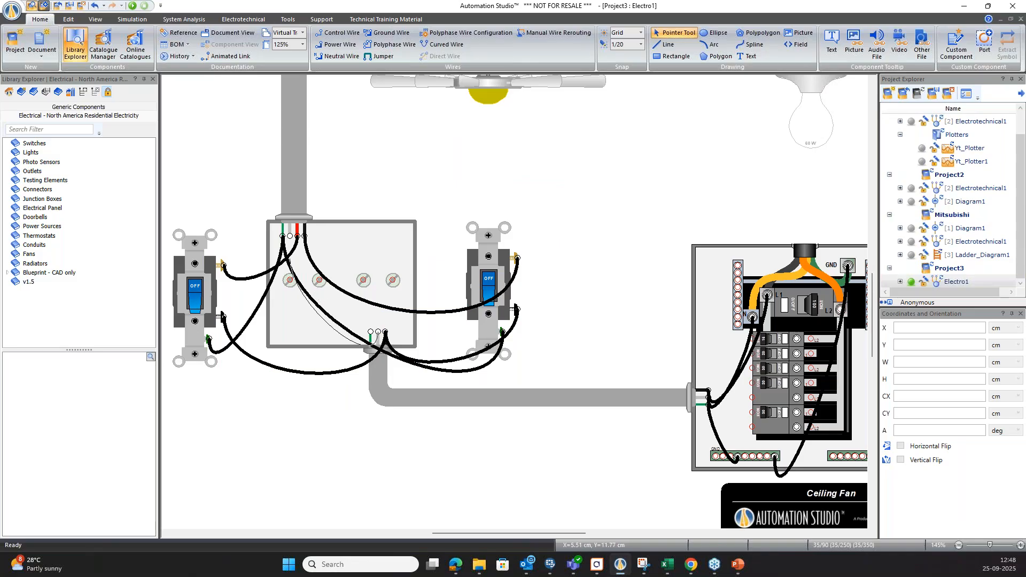
Join the two cables' white leads in the switch box and wire the panel cable's green lead to the left switch's ground terminal.
click(298, 233)
click(378, 332)
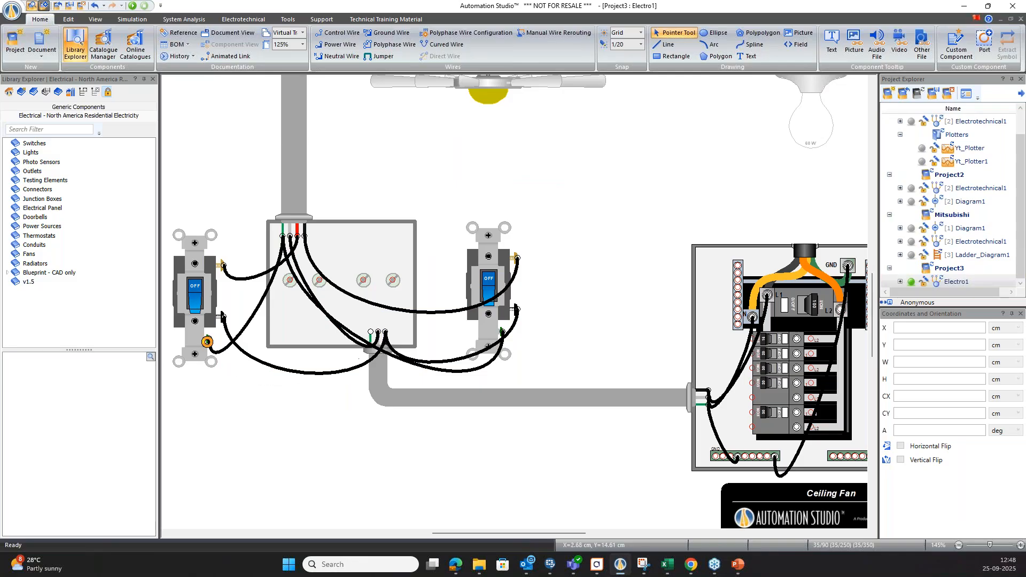
click(370, 332)
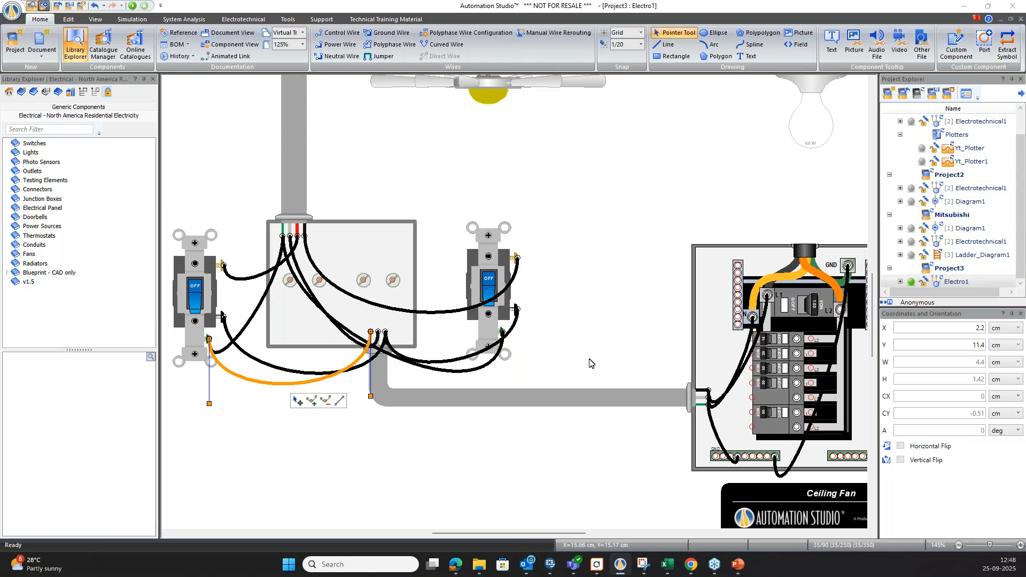
Connect the ground screw of the ceiling box above the fan to the ceiling fan's leftmost lead.
scroll(592, 364, down, 2)
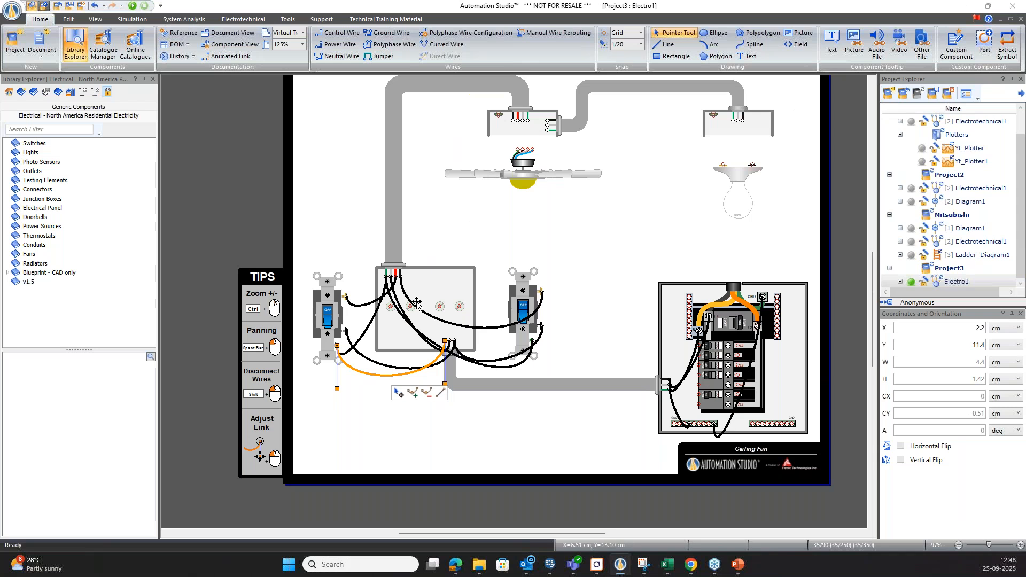
scroll(417, 302, up, 2)
scroll(498, 289, up, 3)
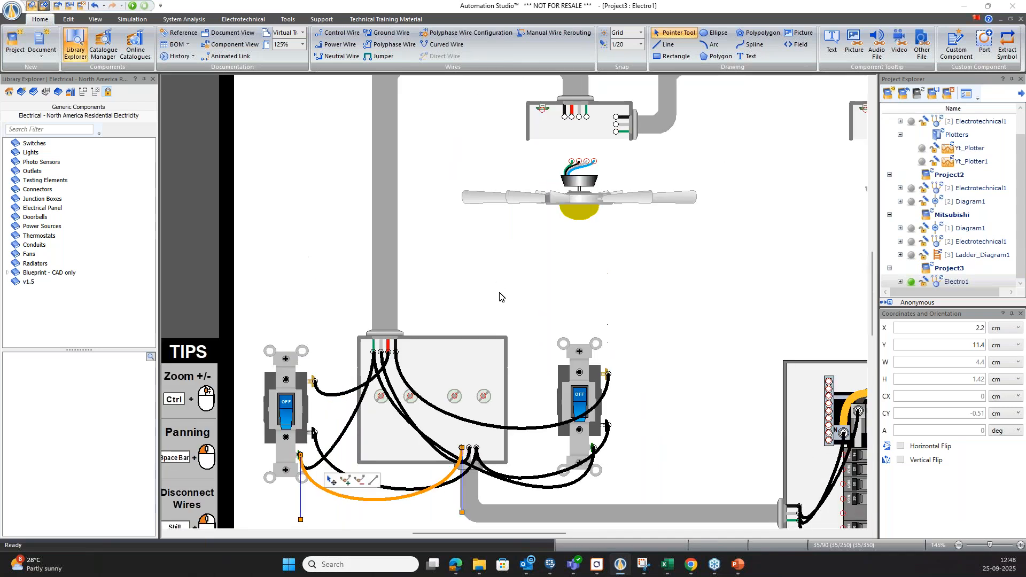
click(505, 300)
scroll(553, 294, up, 2)
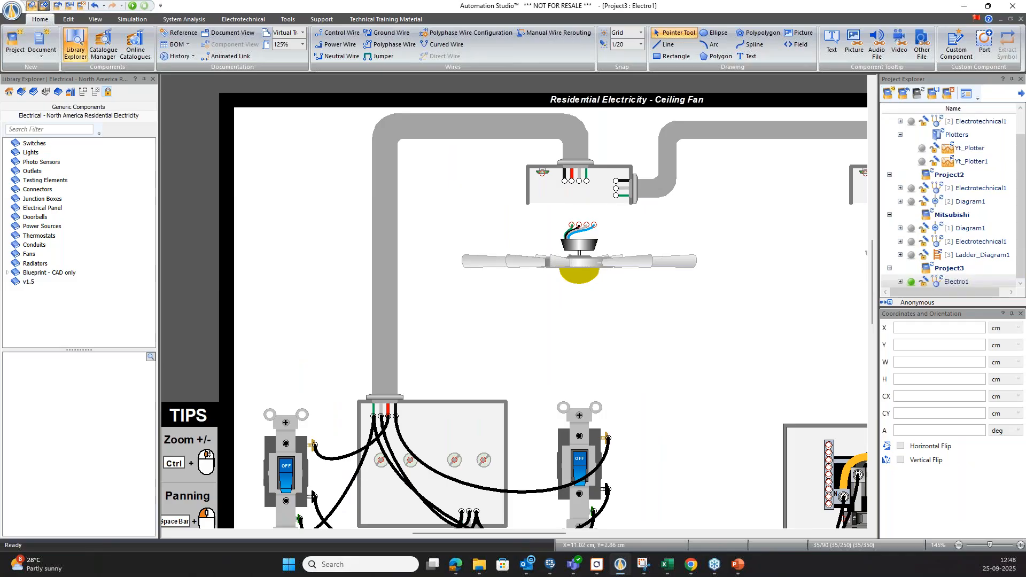
drag(543, 172, 572, 225)
click(537, 181)
drag(543, 173, 615, 196)
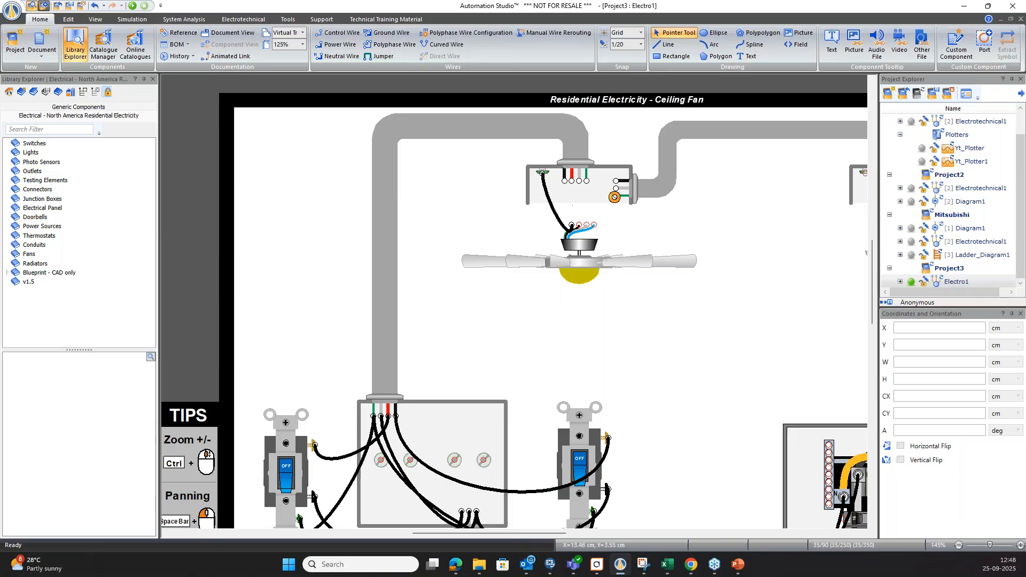
click(618, 202)
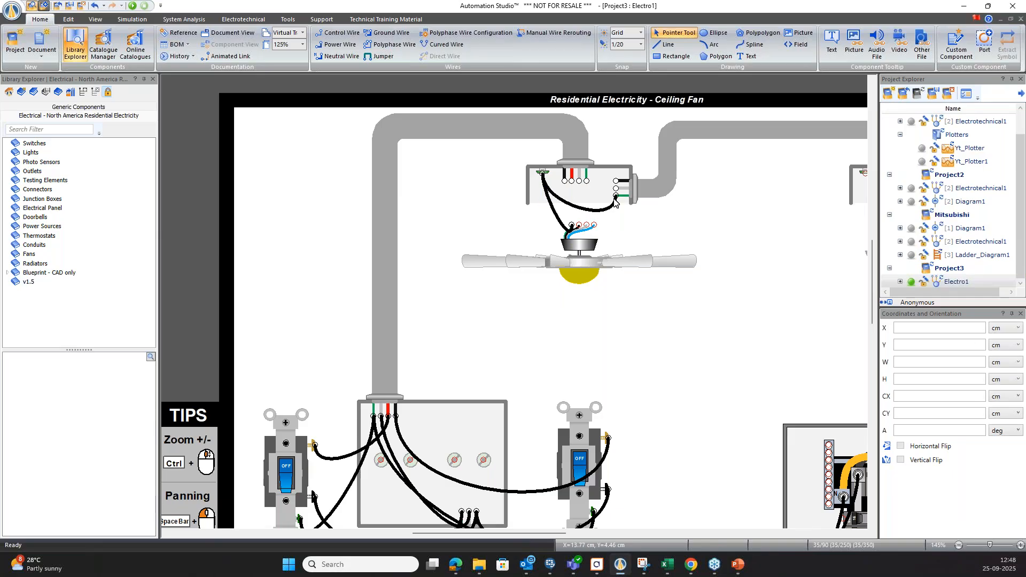
click(603, 213)
key(Delete)
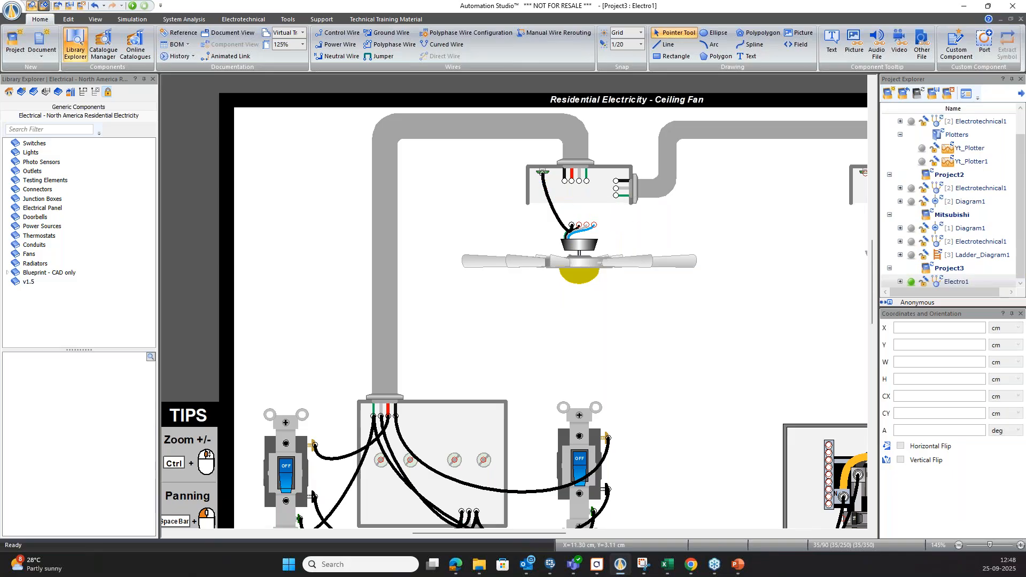
In the fan's ceiling box, connect the ground screw to both cables' green leads and join their white and black leads.
drag(543, 173, 579, 188)
click(587, 182)
click(616, 196)
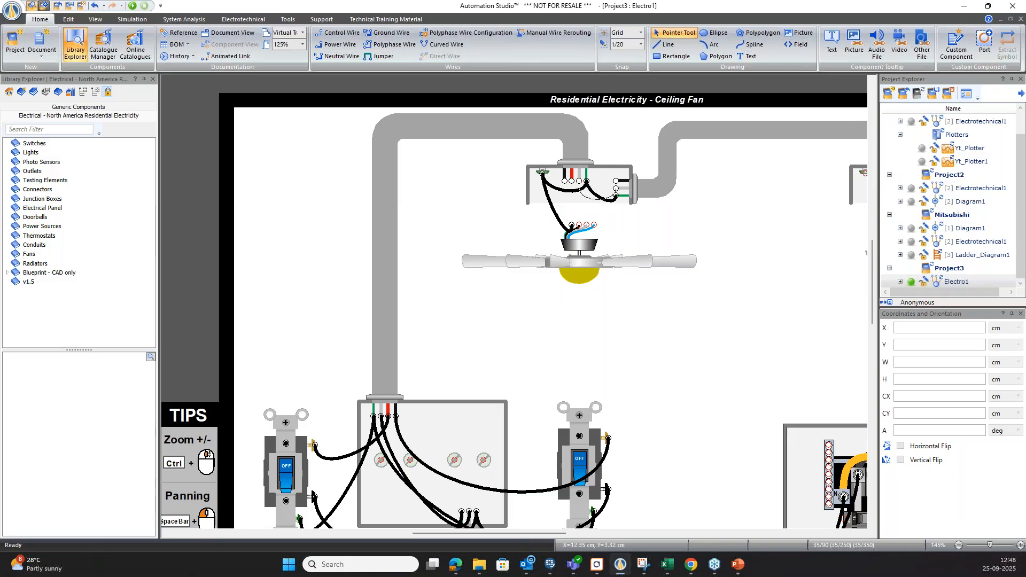
click(580, 181)
click(564, 181)
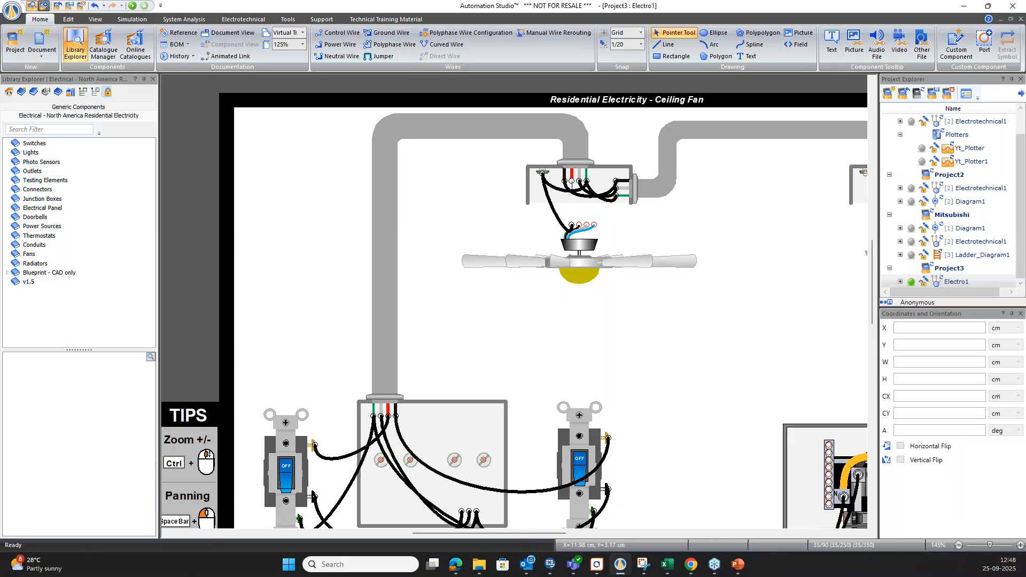
Connect the ceiling fan's remaining leads to the incoming cable's leads in the ceiling box.
click(579, 224)
click(594, 225)
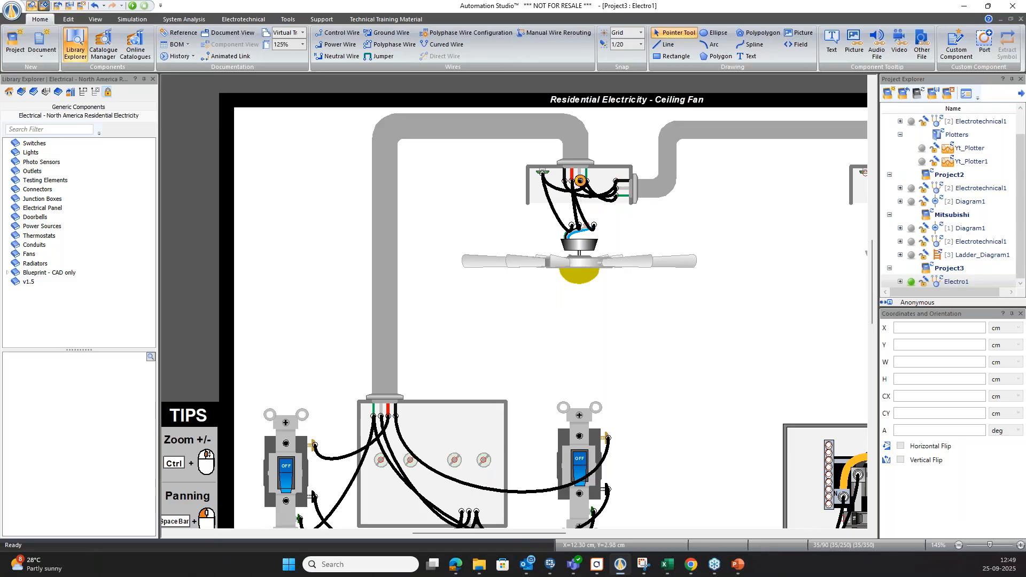
ctrl+scroll(417, 246, down, 3)
ctrl+scroll(418, 246, down, 1)
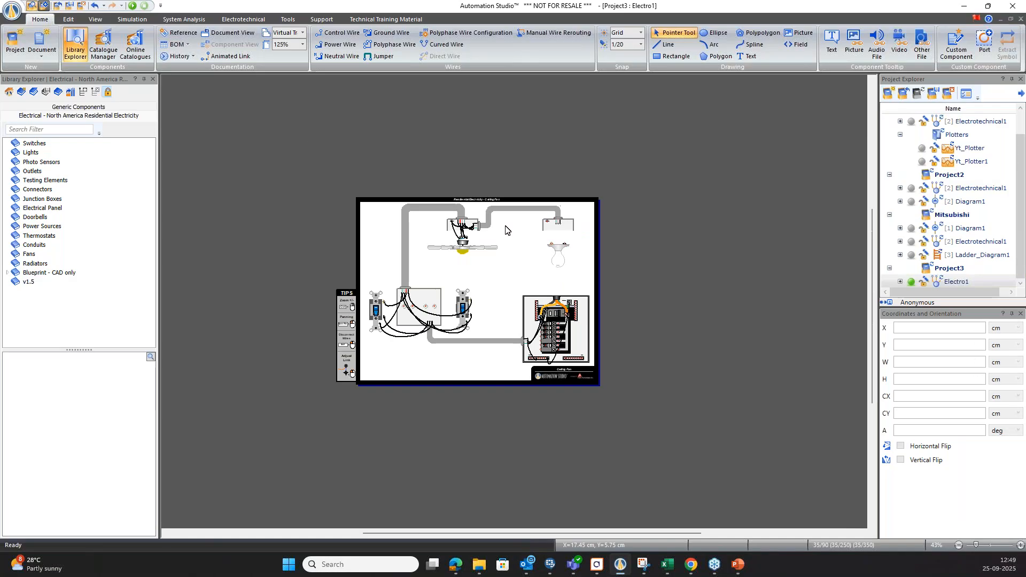
ctrl+scroll(572, 248, up, 4)
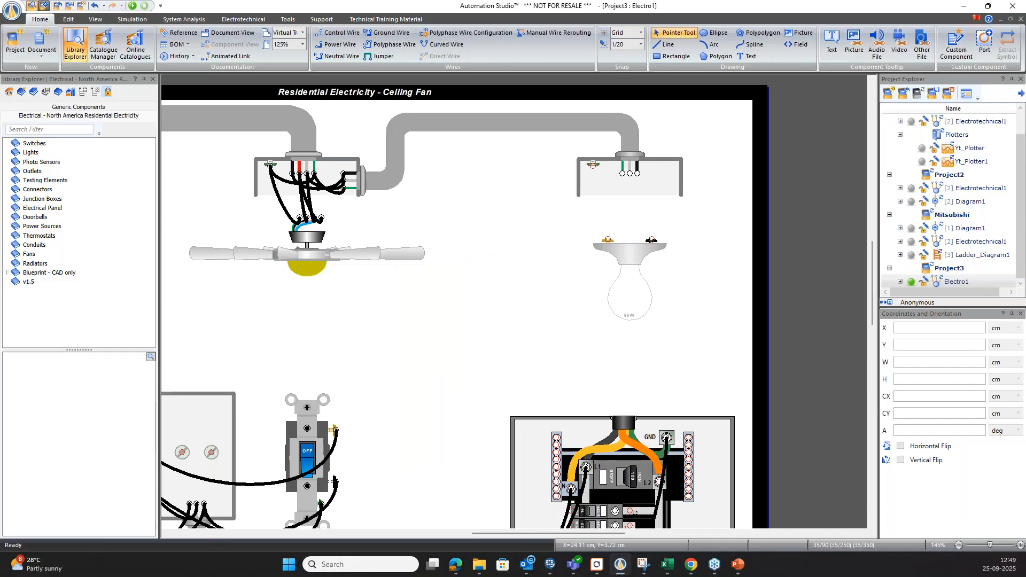
Wire the lamp's ceiling box: connect the black and white leads to the lamp's two terminals and the green lead to the ground screw.
drag(617, 237, 610, 244)
click(652, 240)
drag(630, 173, 607, 240)
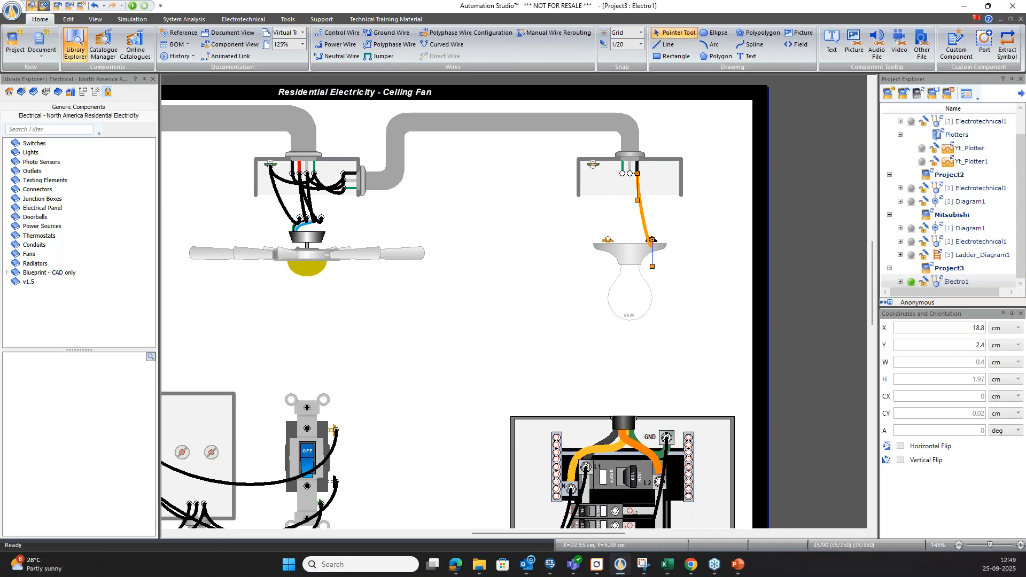
drag(622, 173, 593, 166)
click(570, 310)
Start simulating the Ceiling Fan circuit and turn on the left switch, followed by the right switch.
scroll(571, 310, down, 5)
scroll(530, 324, down, 1)
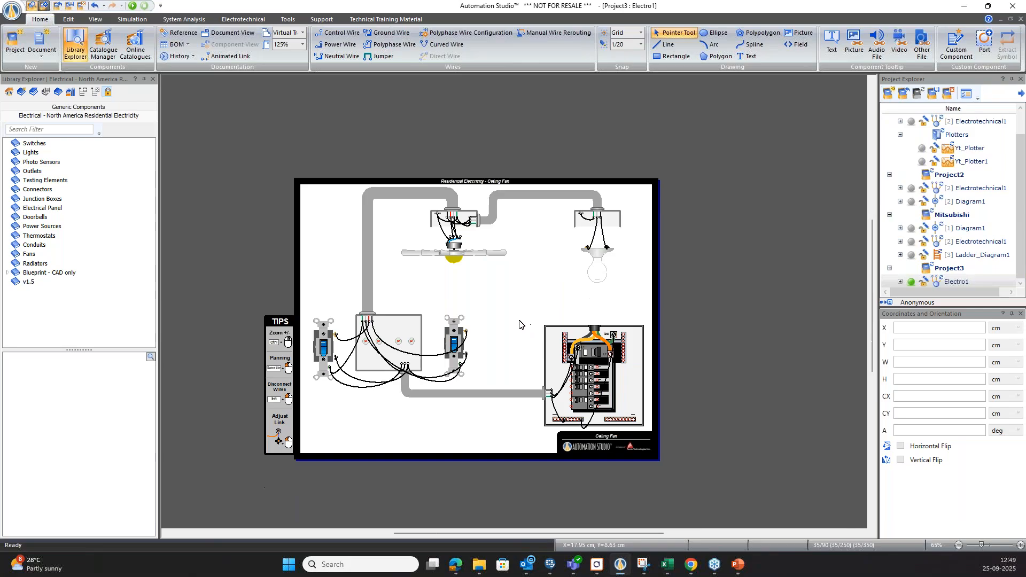
right_click(499, 308)
click(531, 394)
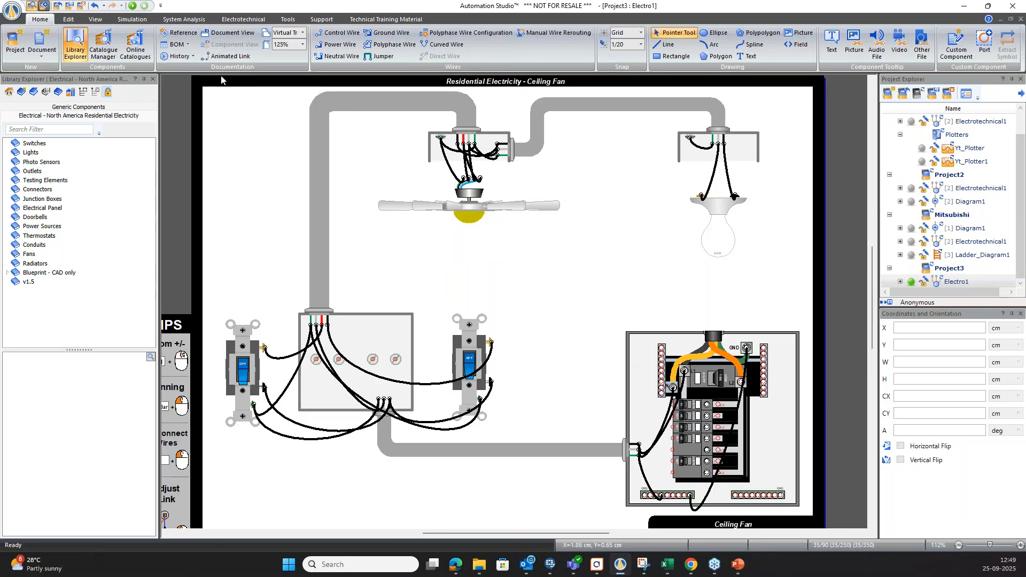
click(133, 6)
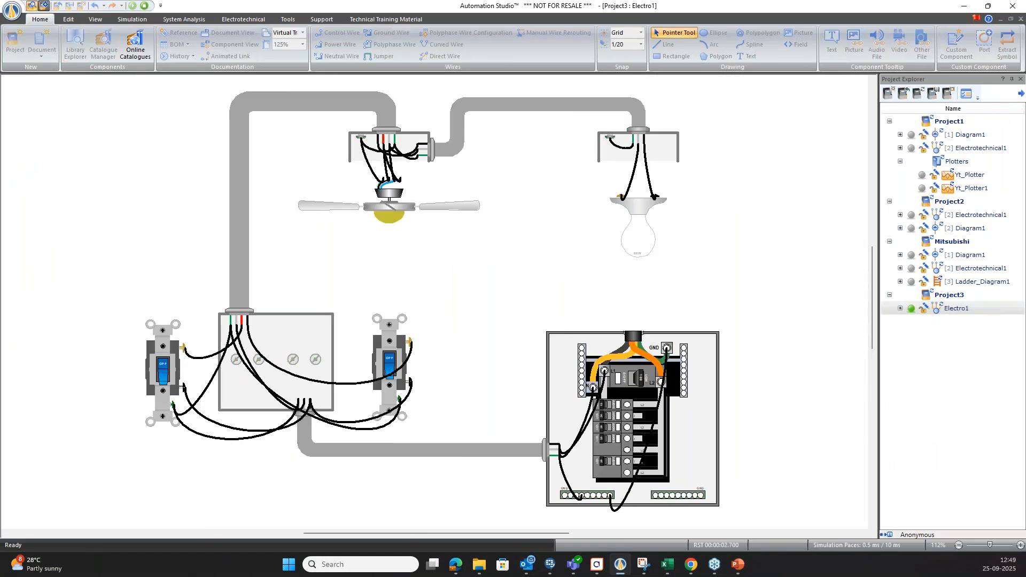
click(163, 370)
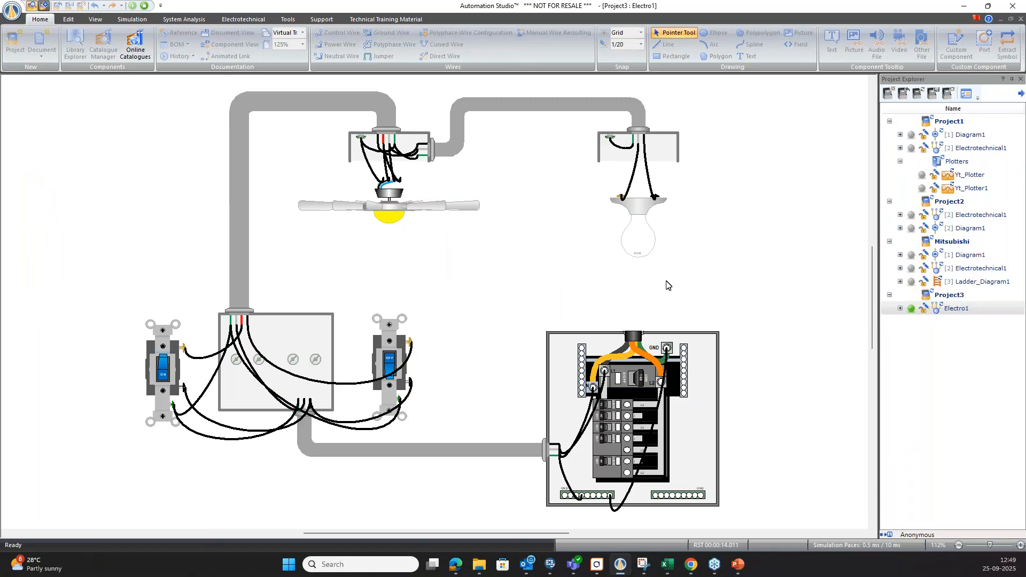
click(389, 363)
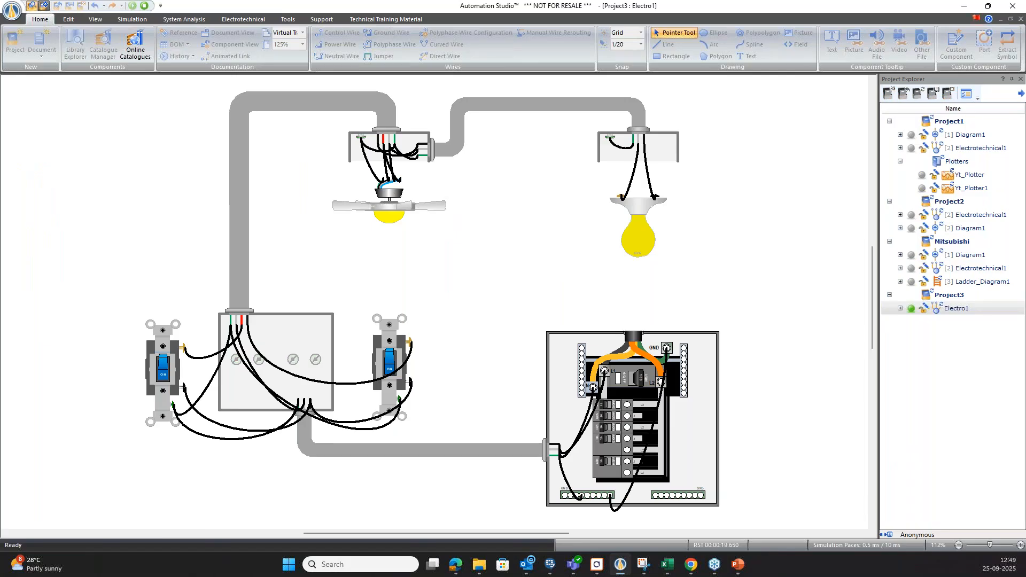
Toggle both switches off and on to test the fan and lamp independently, and stop the simulation.
click(389, 364)
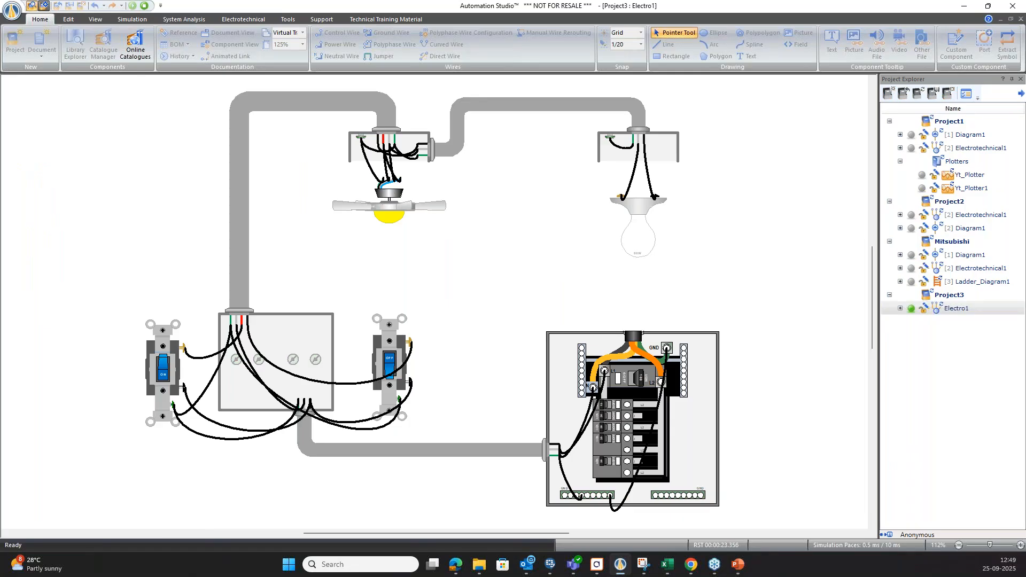
click(389, 364)
click(163, 369)
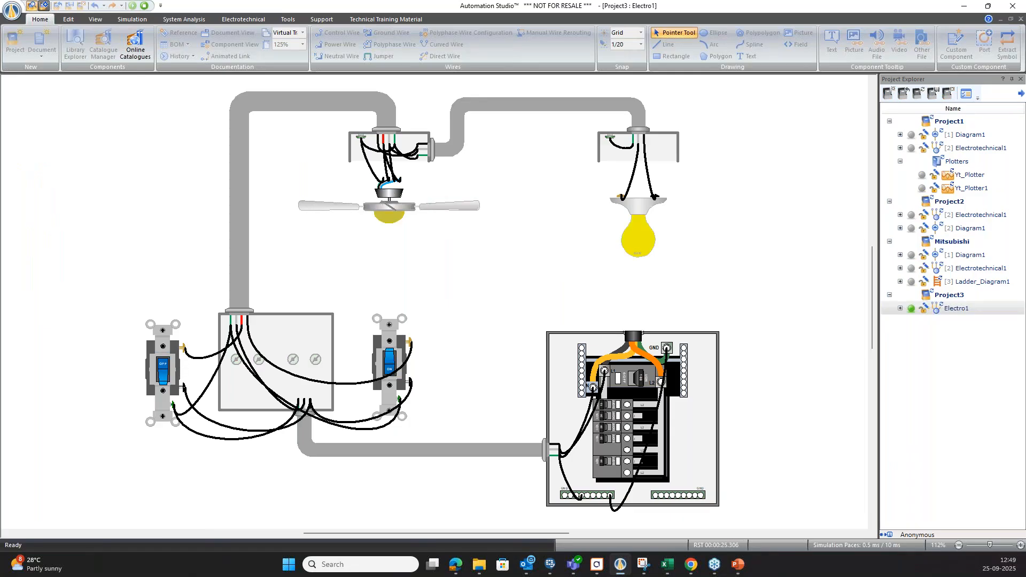
click(389, 368)
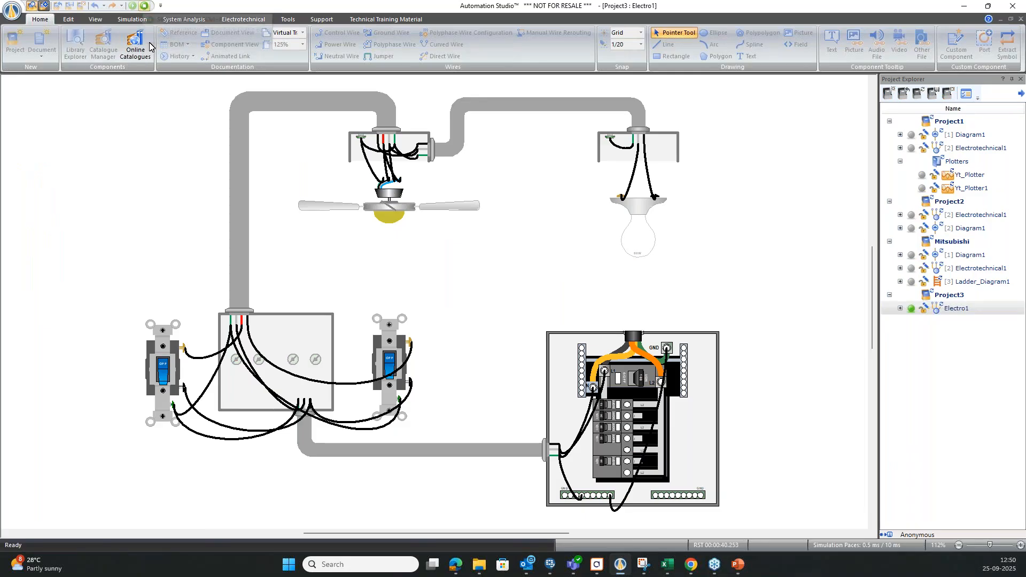
click(389, 363)
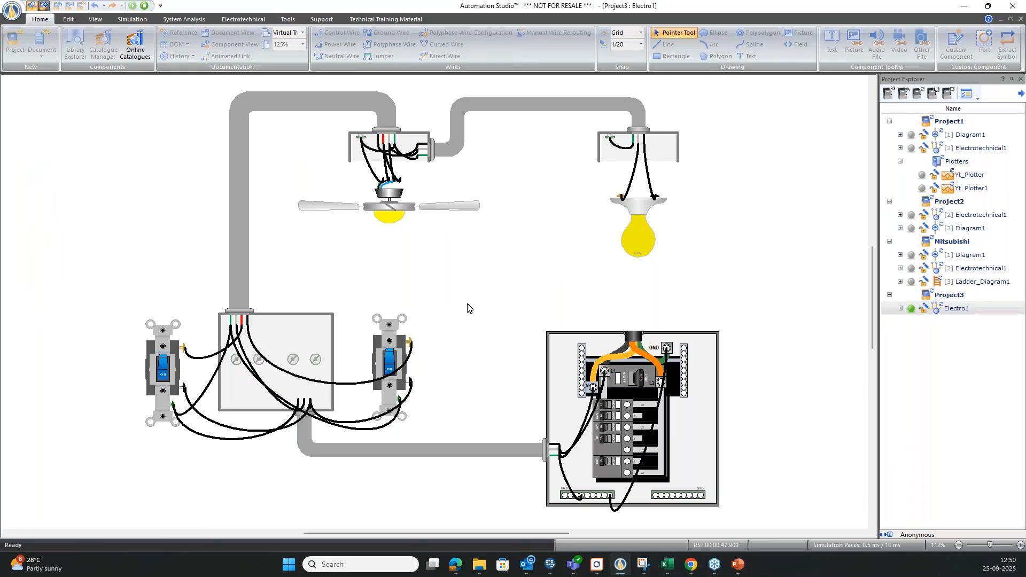
click(144, 5)
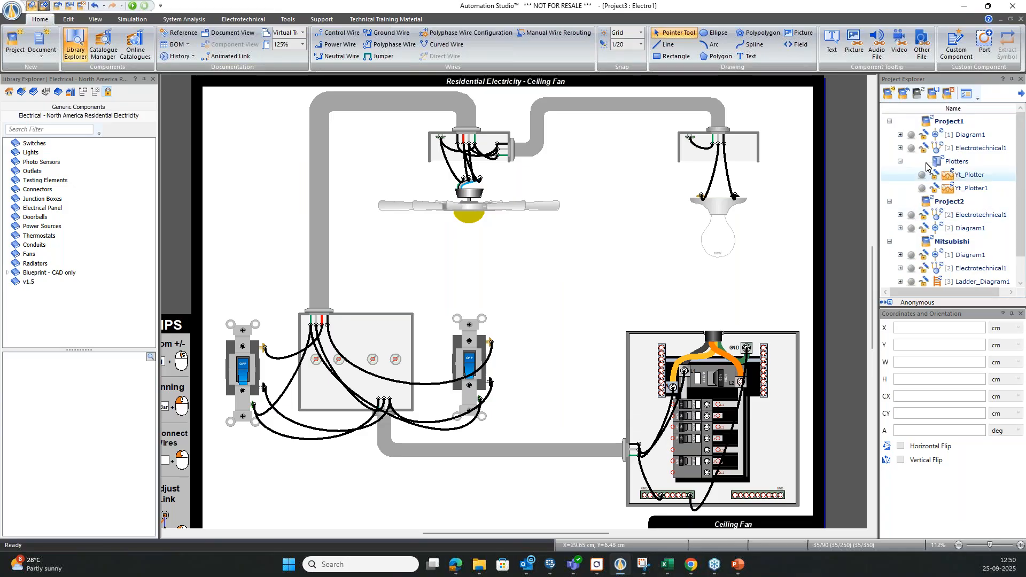
Create a new project and open the Electrical - Motor Control Renewable Energy library.
click(890, 96)
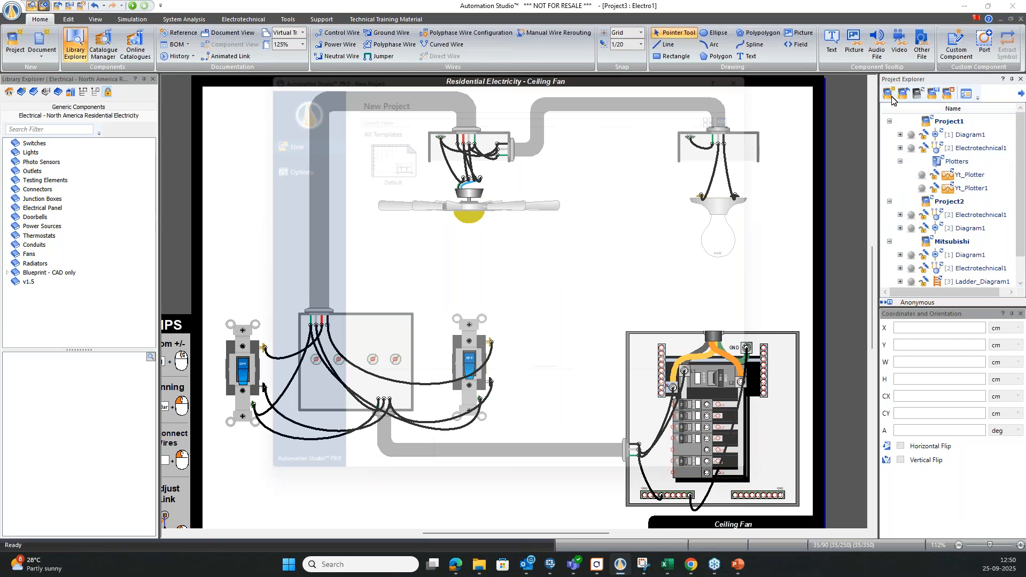
double_click(729, 165)
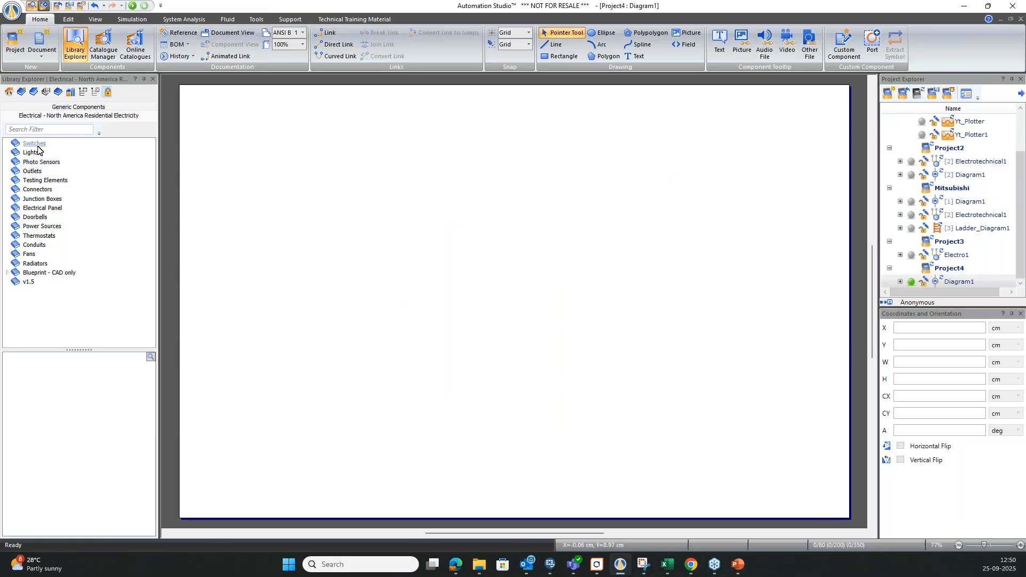
click(21, 93)
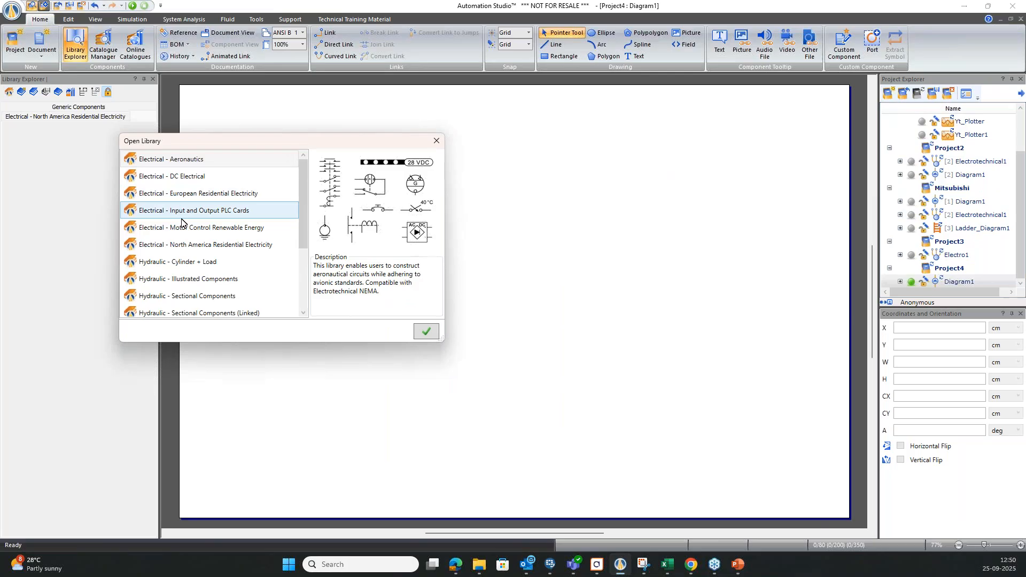
scroll(188, 252, down, 1)
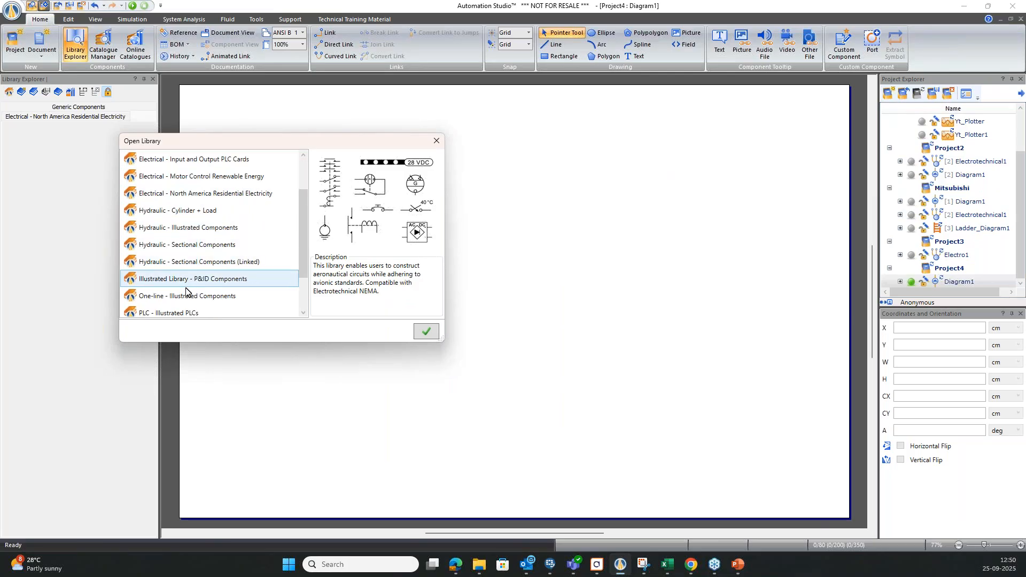
scroll(187, 276, down, 1)
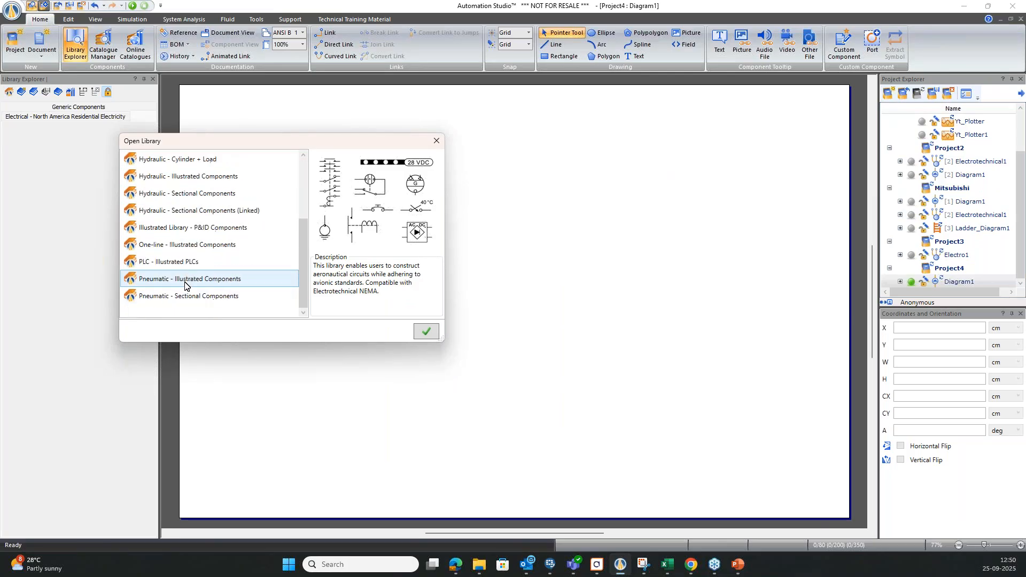
scroll(187, 278, up, 2)
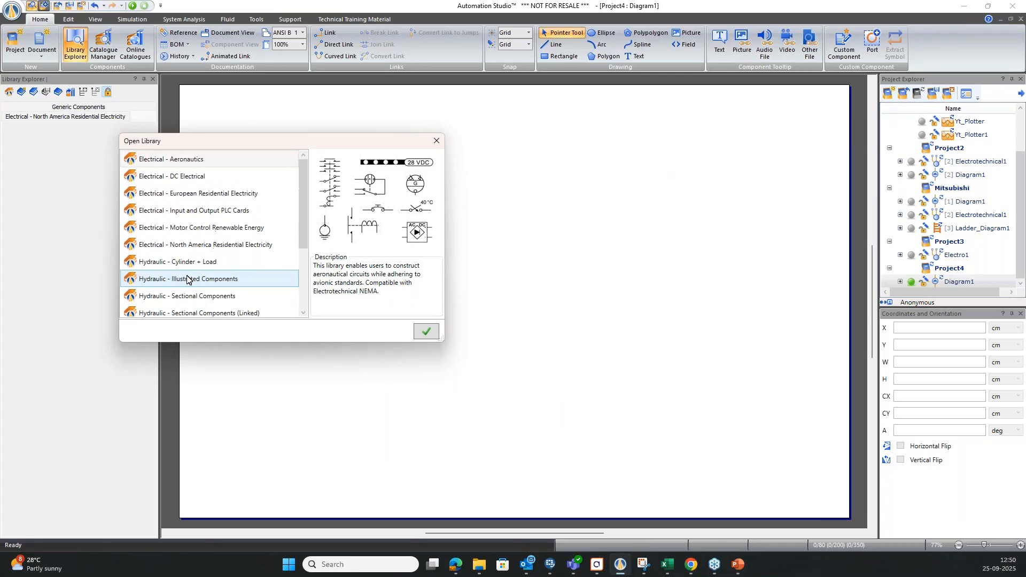
click(195, 200)
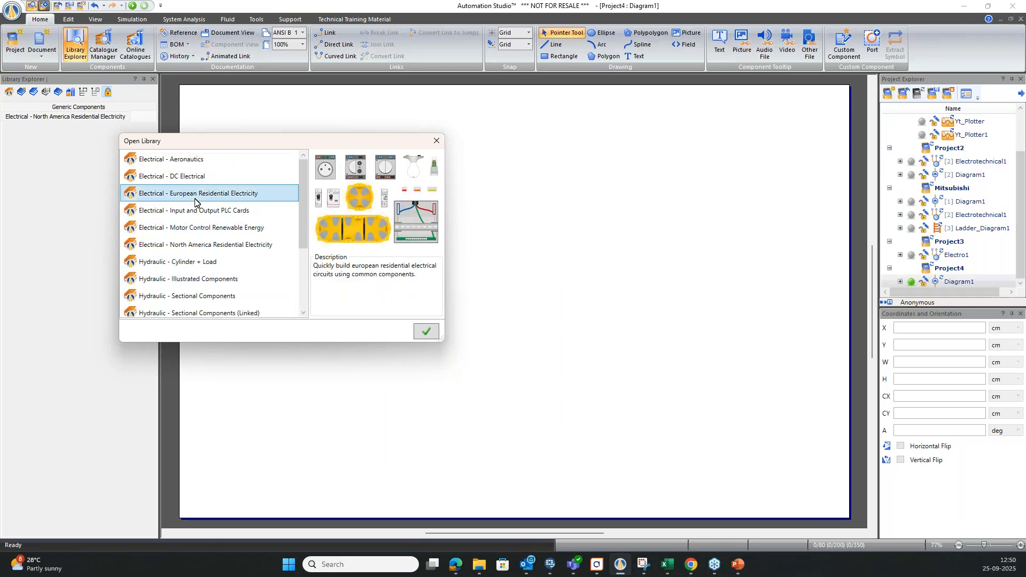
click(193, 227)
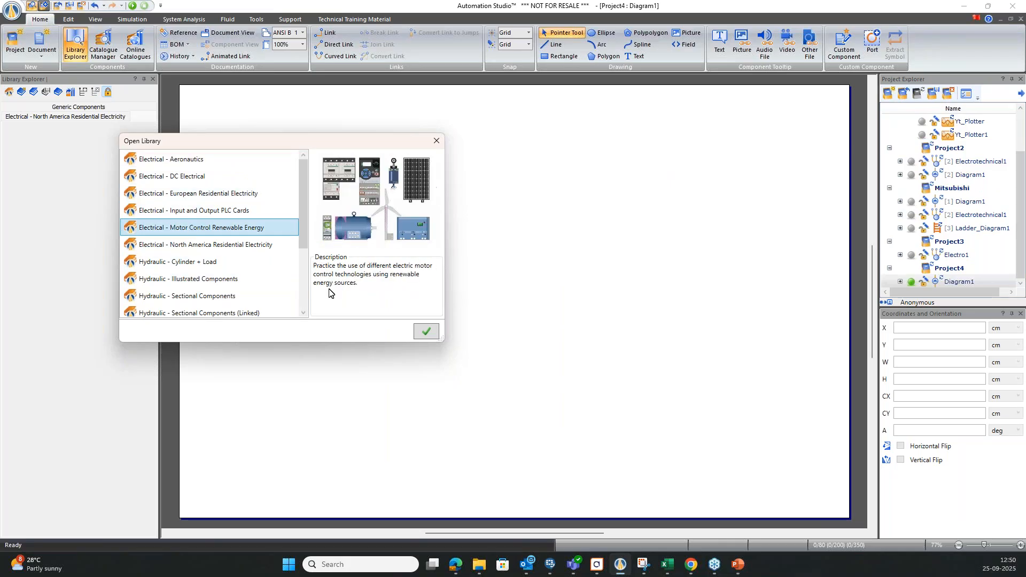
click(426, 331)
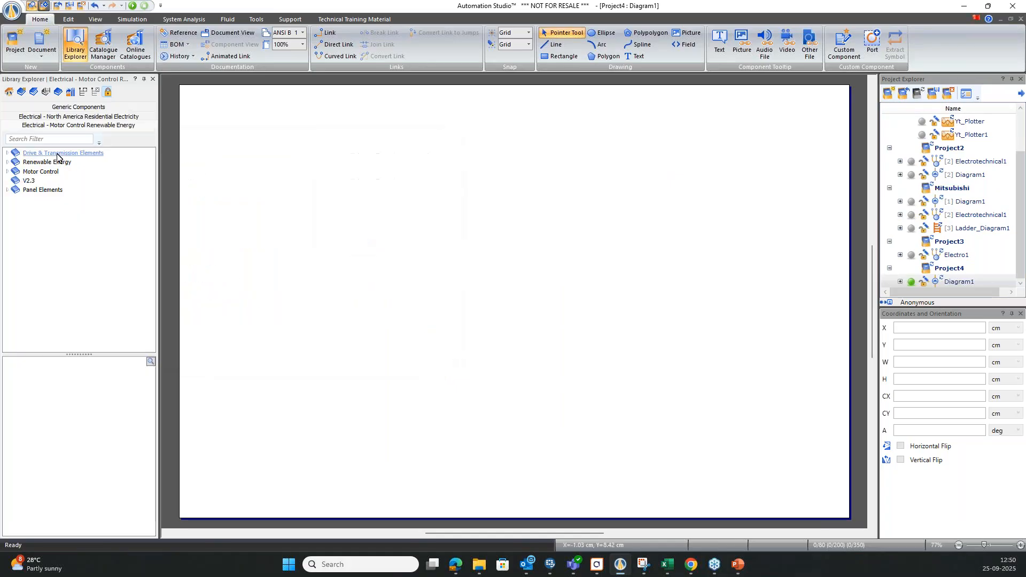
Browse the Transmissions and Measuring Instruments under Drive & Transmission Elements.
double_click(32, 154)
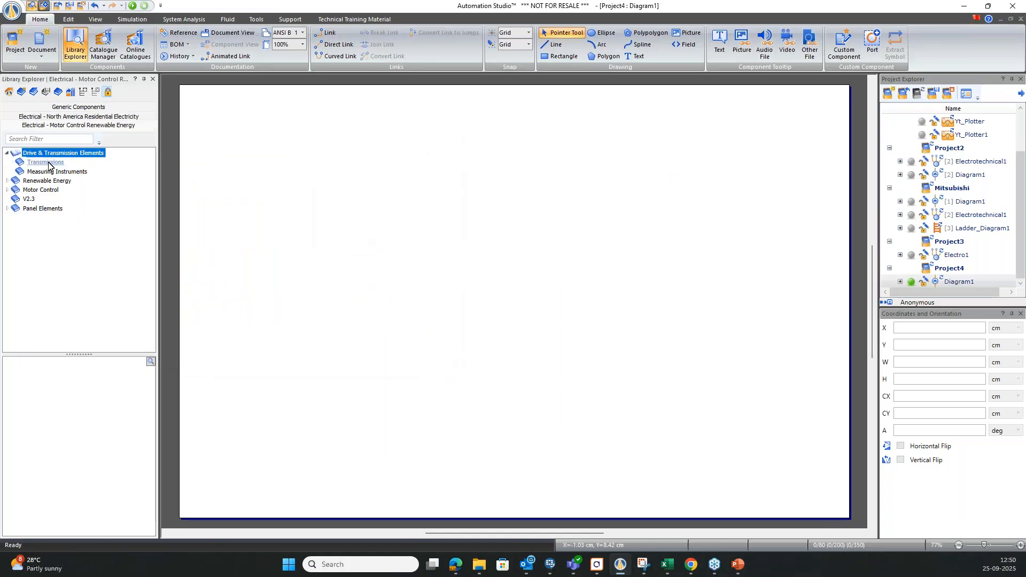
click(52, 163)
click(49, 174)
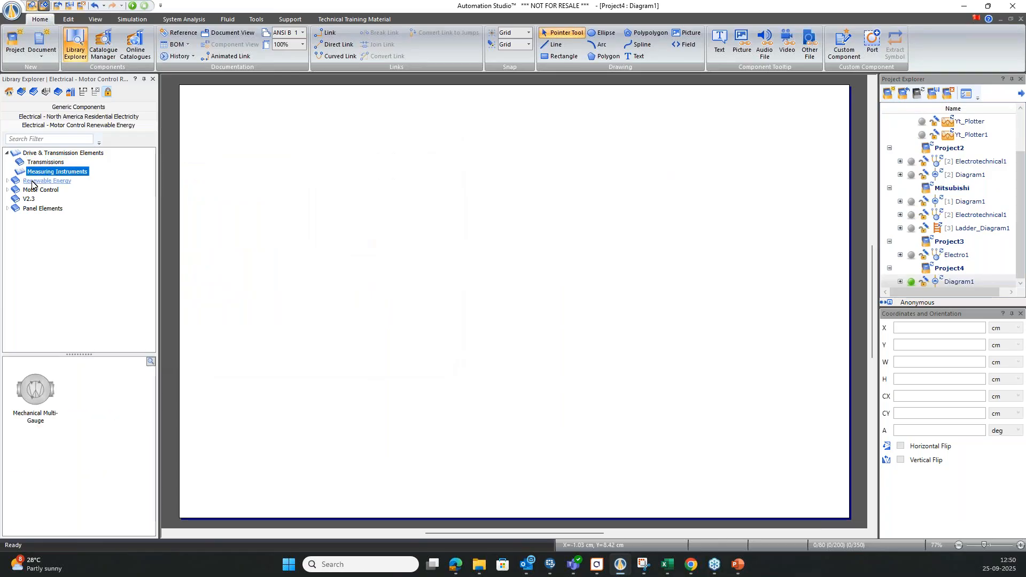
Browse the Renewable Energy charge controllers and energy sources, covering batteries, mono and poly photovoltaic panels and wind turbines.
double_click(32, 181)
click(35, 190)
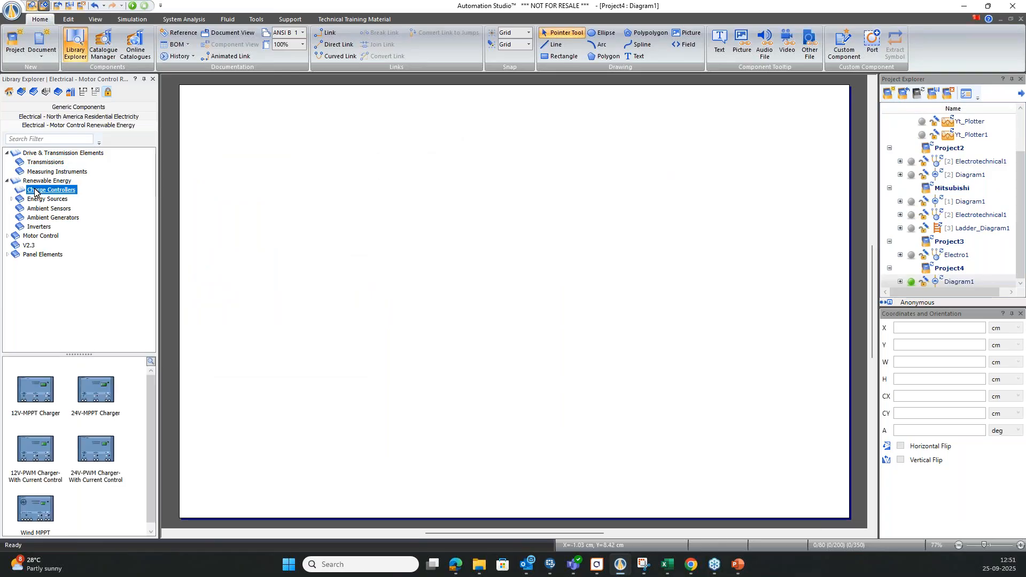
click(21, 200)
click(12, 199)
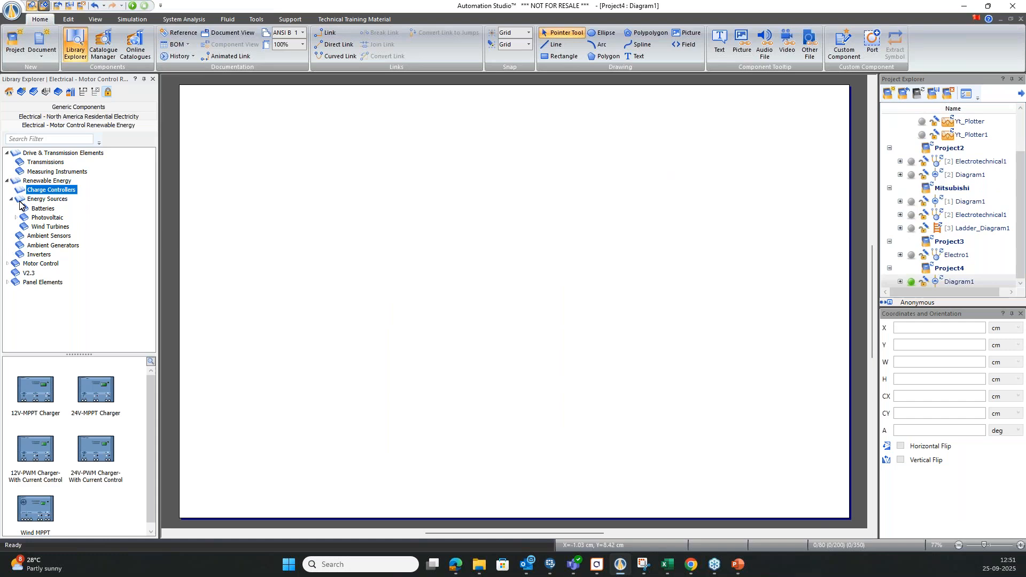
click(23, 209)
click(16, 218)
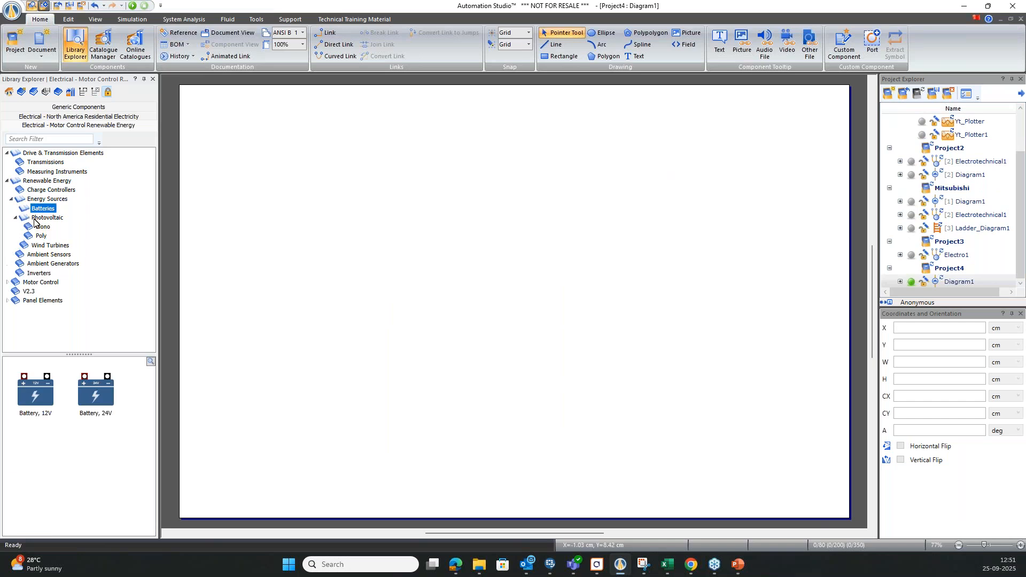
click(43, 227)
click(42, 237)
click(45, 246)
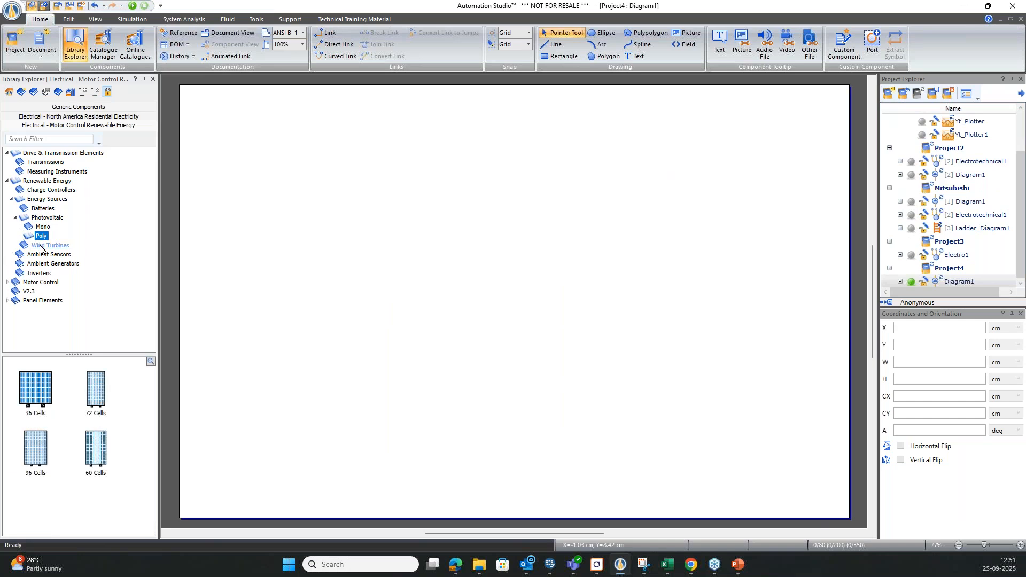
Browse the Renewable Energy ambient sensors, ambient generators and inverters.
click(39, 255)
click(43, 264)
click(39, 274)
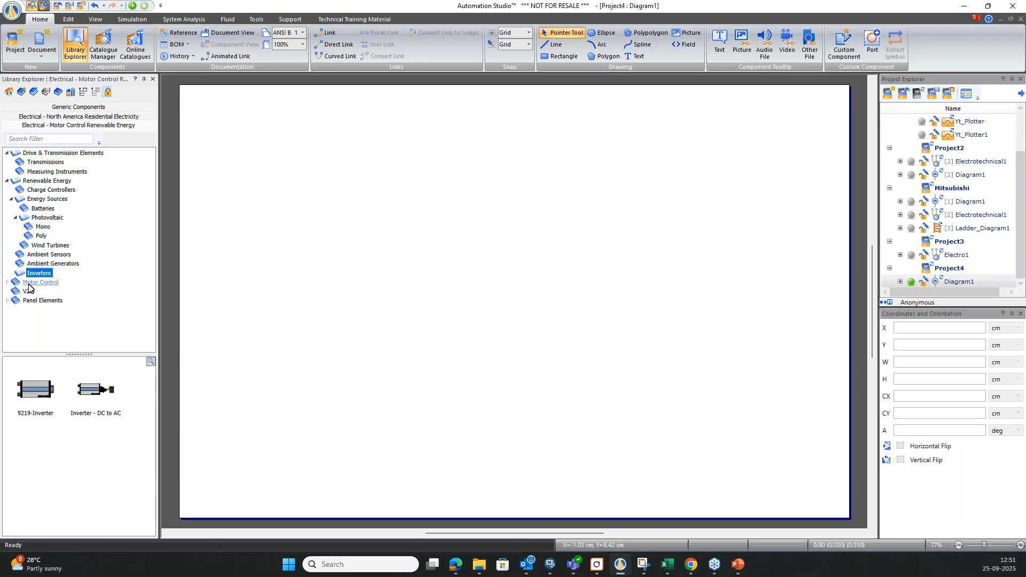
Expand the Motor Control category and examine the component groups under Control.
click(28, 283)
click(7, 283)
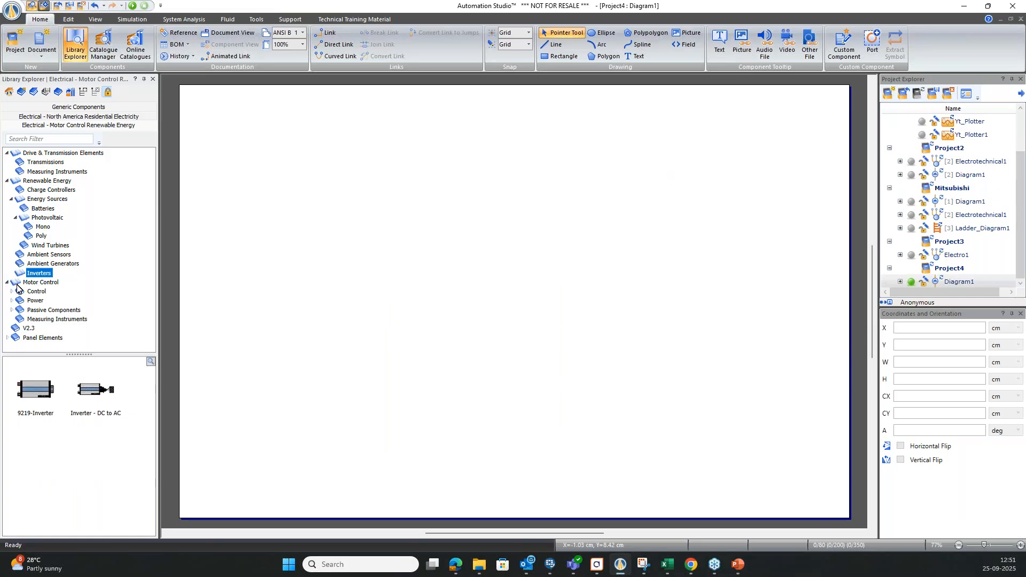
double_click(30, 291)
scroll(40, 304, down, 3)
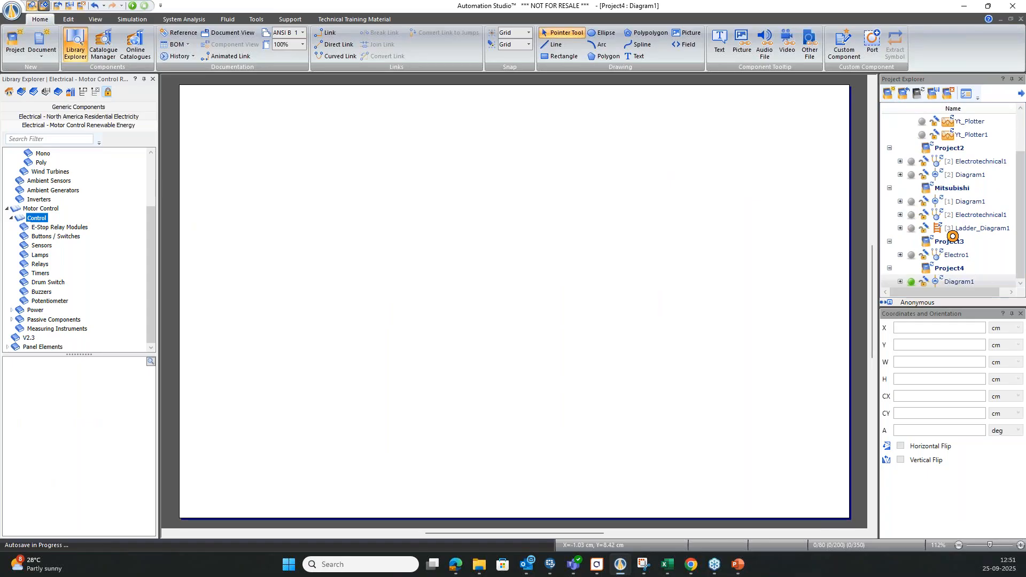
click(988, 5)
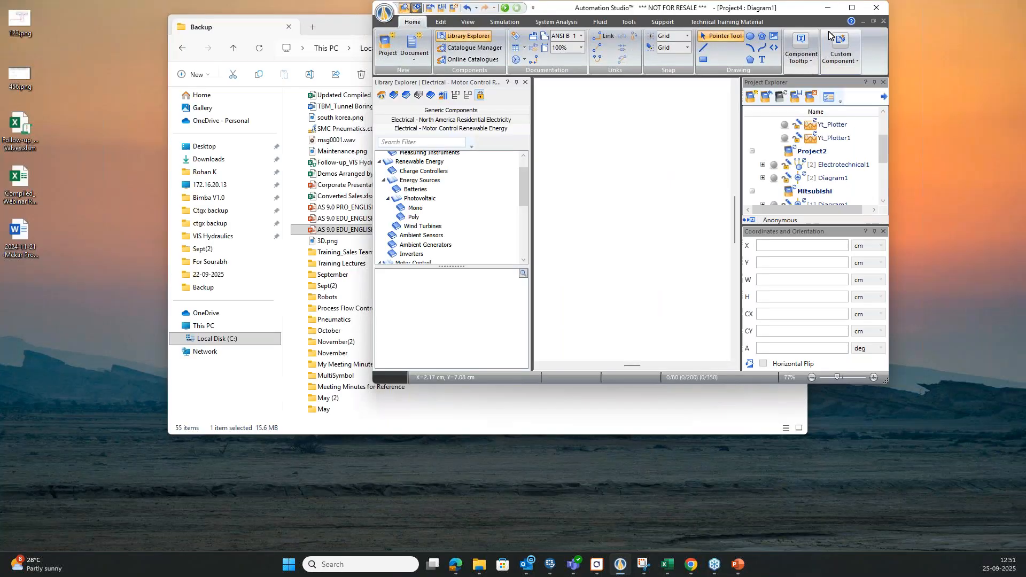
click(854, 7)
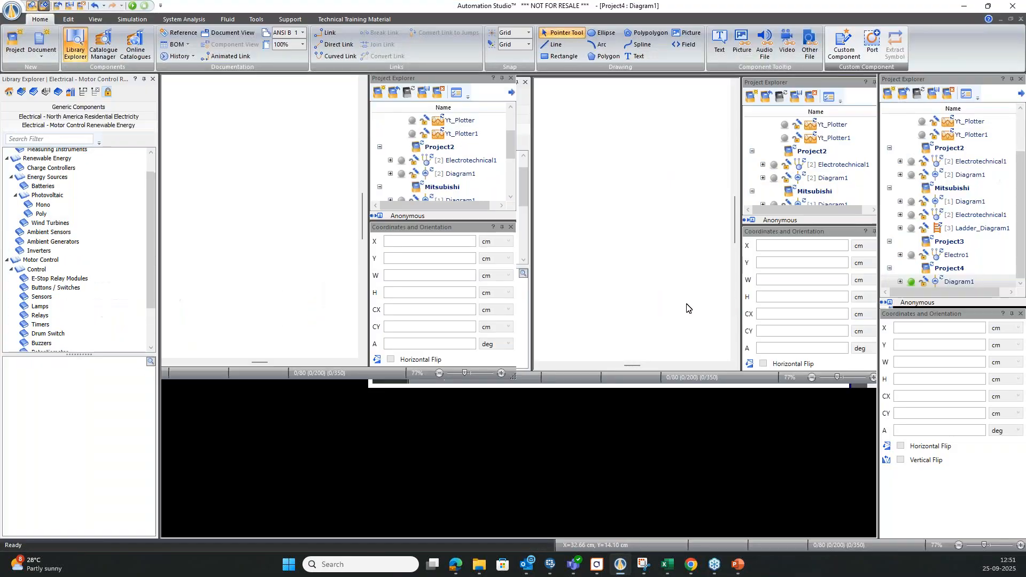
Expand the Power category within Motor Control and examine its component groups.
scroll(45, 184, up, 1)
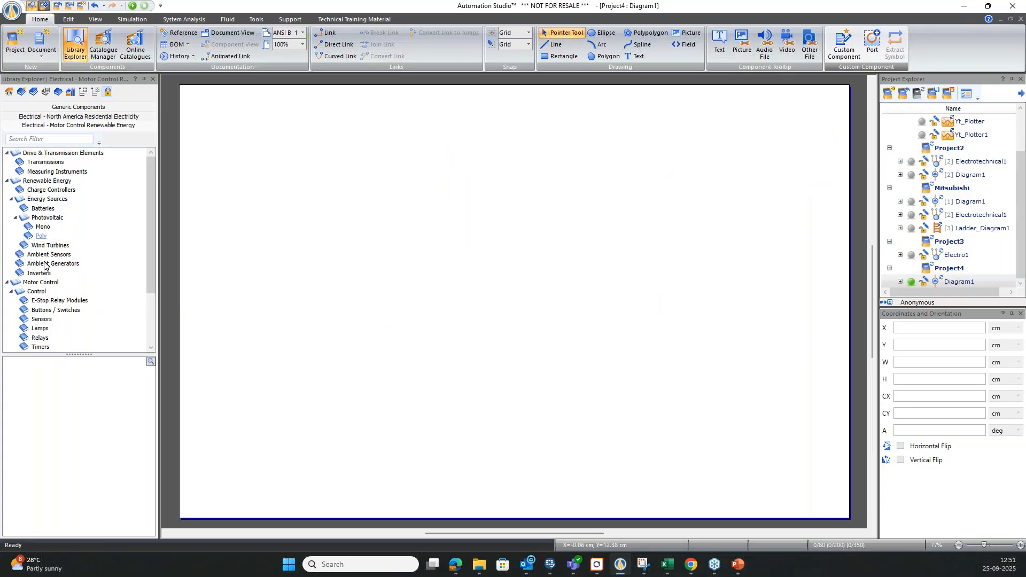
click(37, 284)
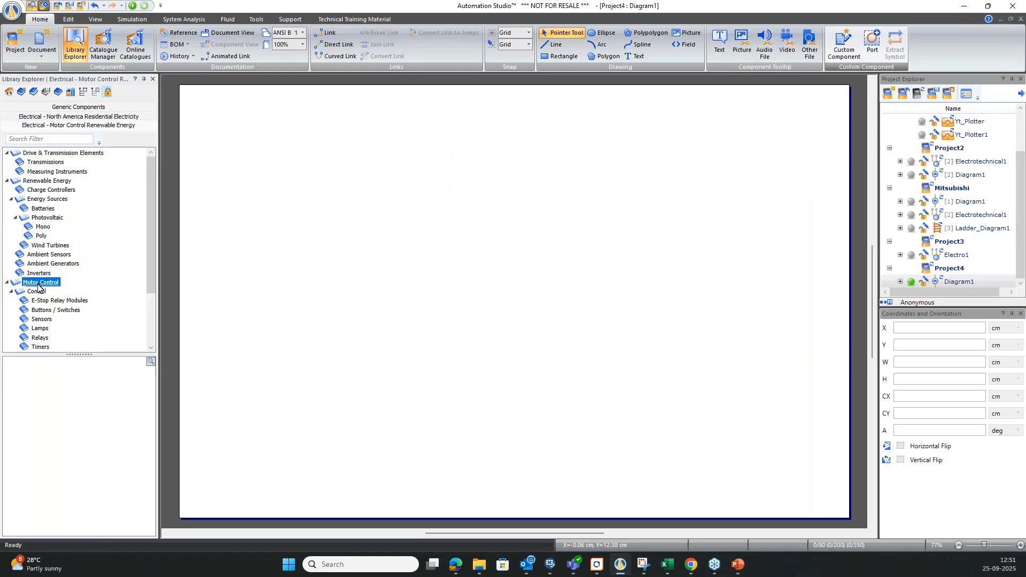
scroll(37, 323, down, 1)
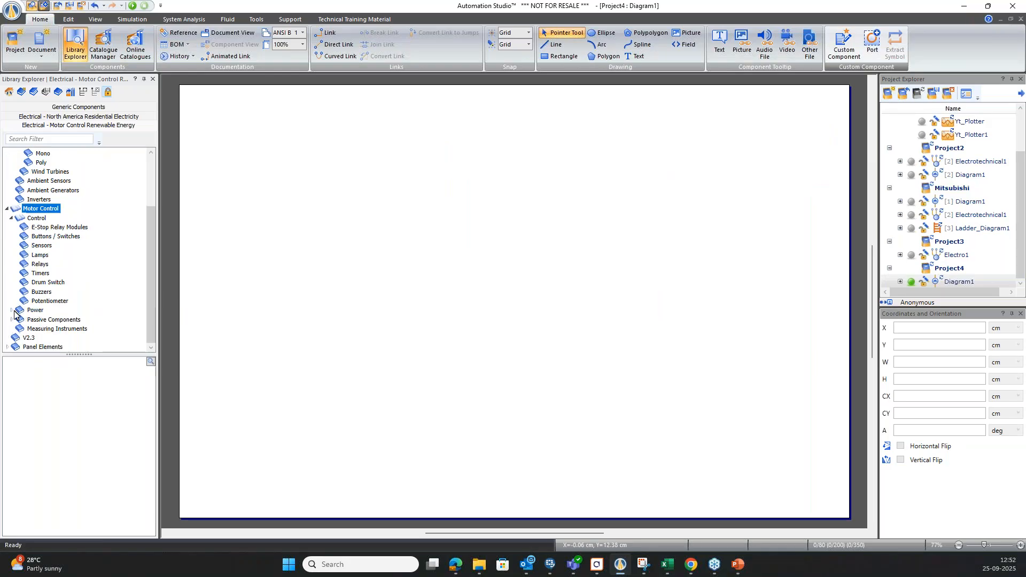
click(12, 310)
scroll(48, 313, down, 1)
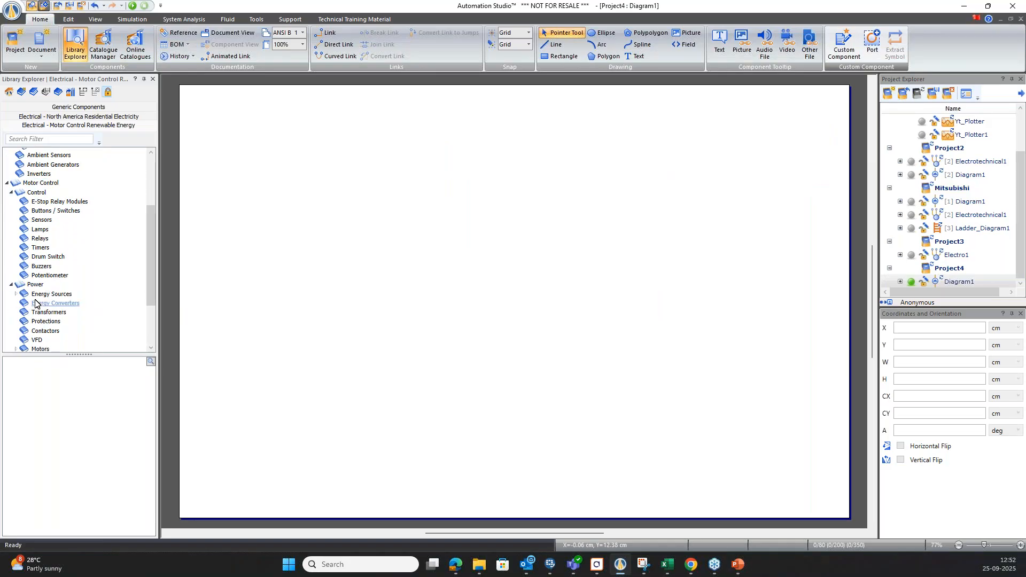
Open the Battery group under the Power energy sources and try to place a 24 V battery on the standard diagram.
click(16, 295)
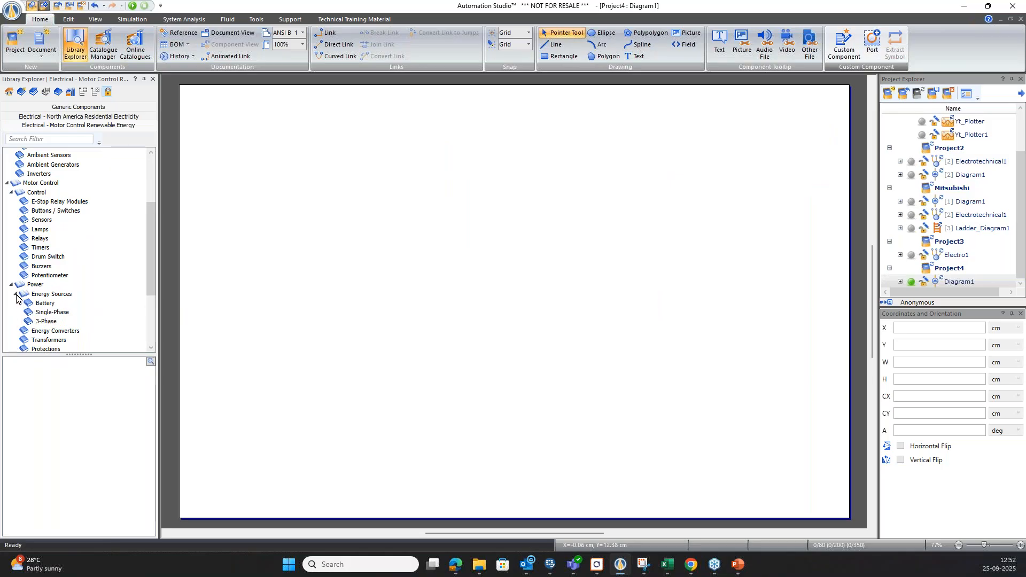
click(44, 304)
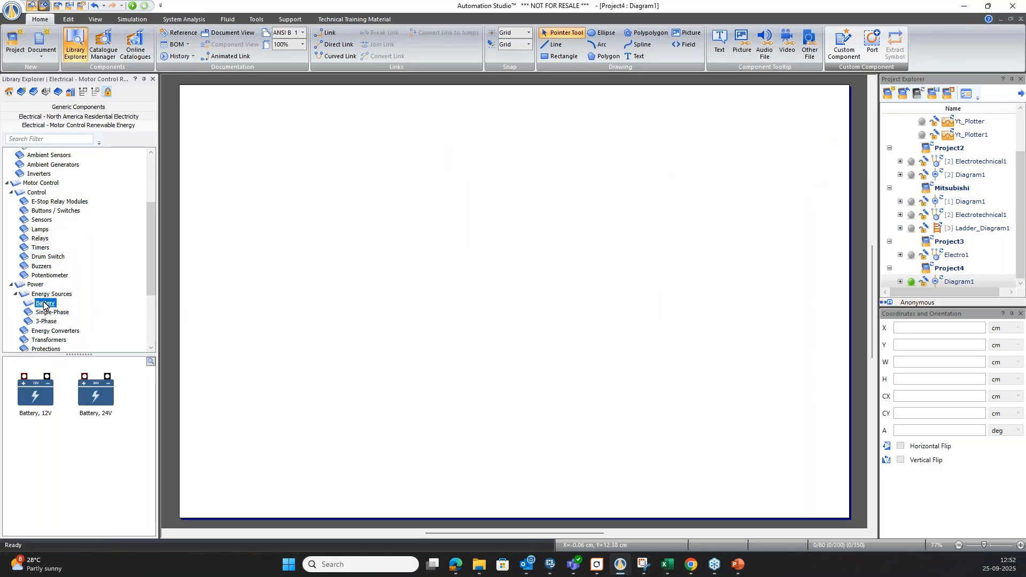
drag(82, 399, 408, 238)
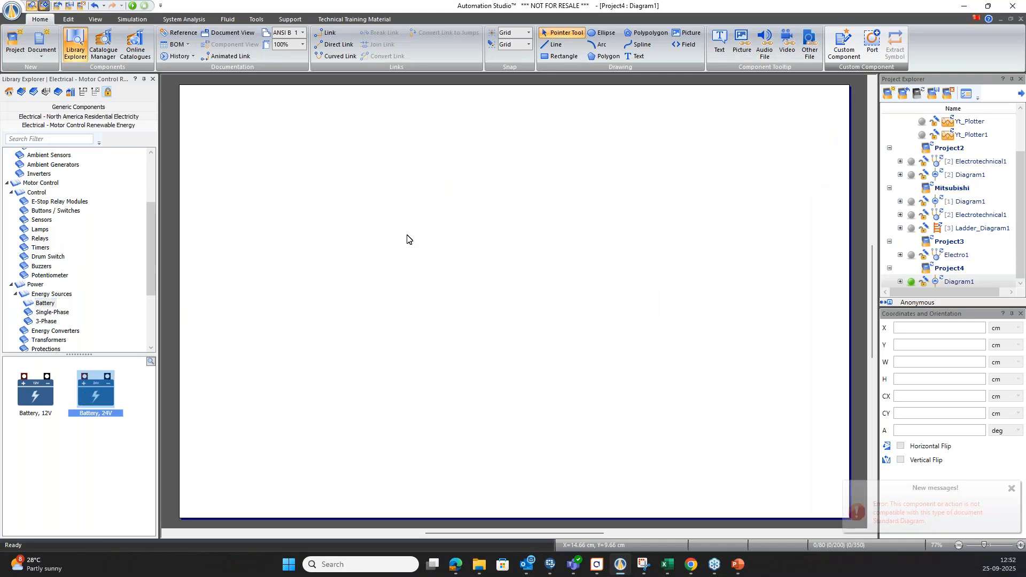
Add an electrotechnical diagram with the Default template to Project4 and place a 24 V battery on its left side.
right_click(958, 277)
mouse_move(828, 326)
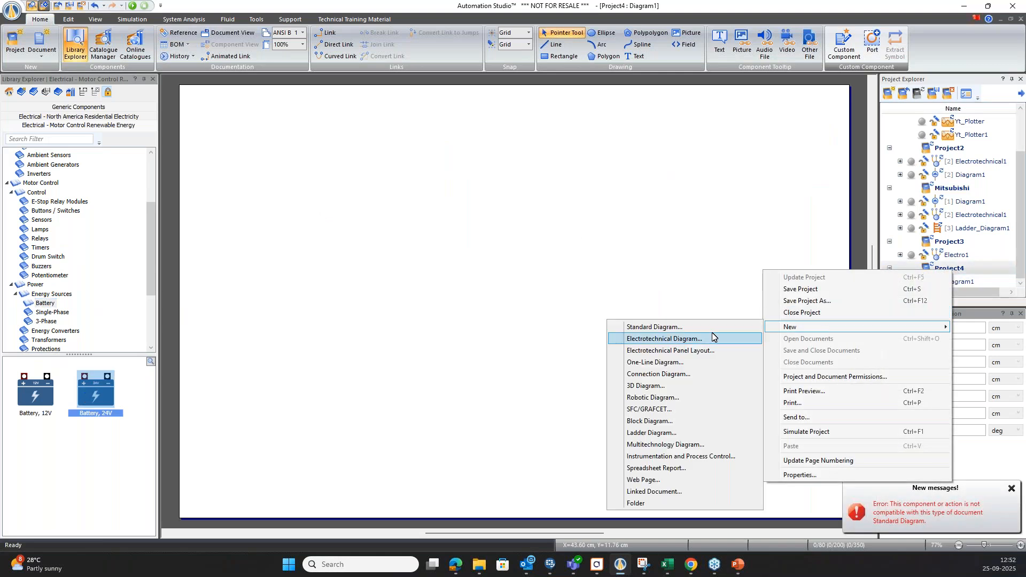
click(695, 338)
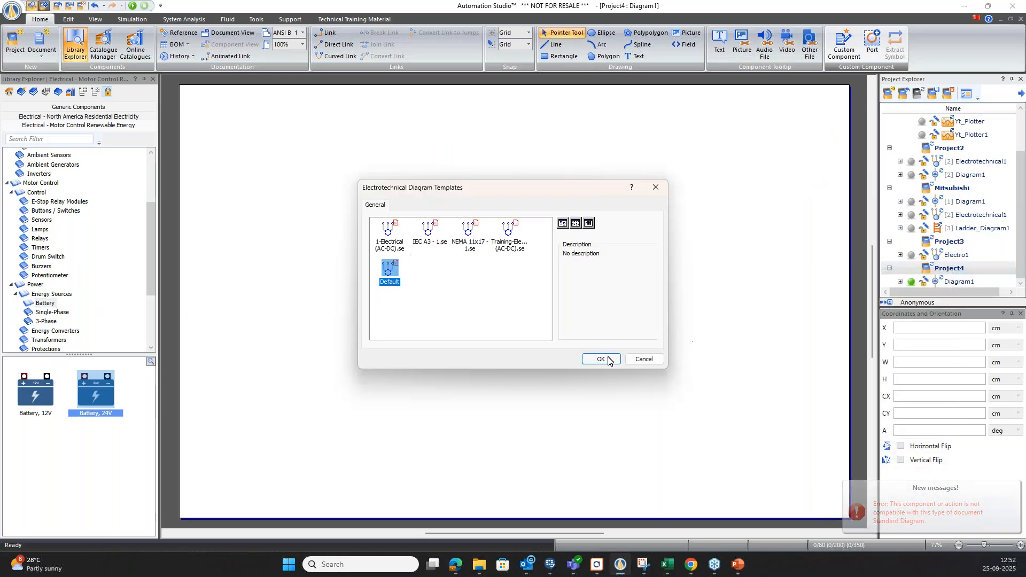
click(600, 359)
drag(96, 393, 307, 222)
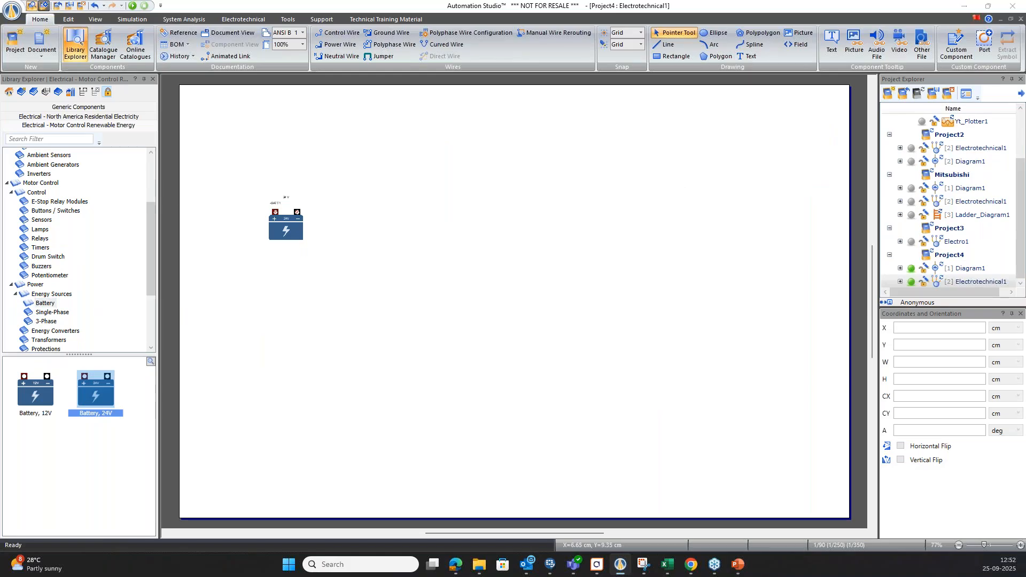
drag(285, 230, 282, 291)
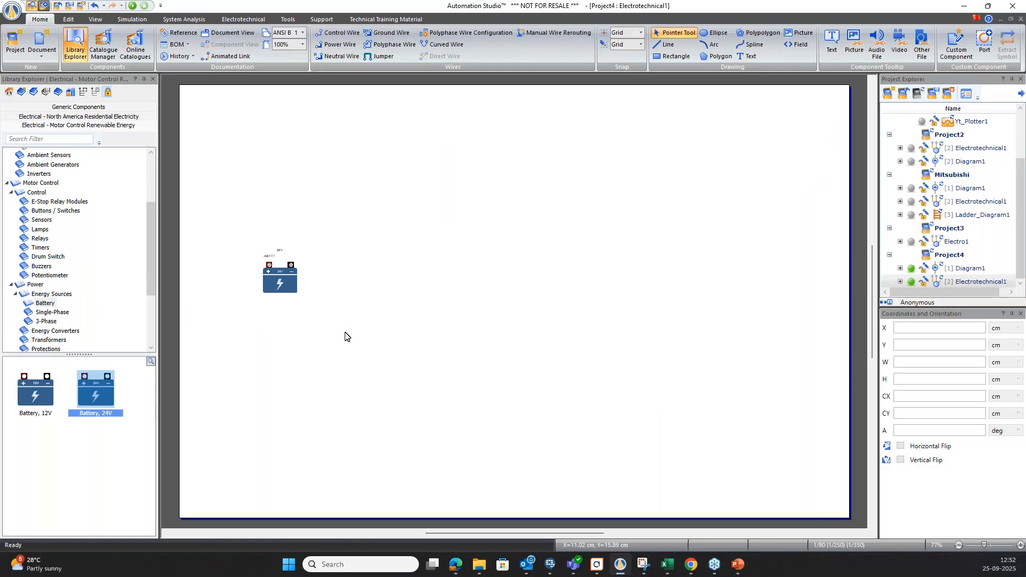
Place two voltmeters side by side to the lower right of the battery and an ammeter at the far right of the diagram.
scroll(48, 307, down, 2)
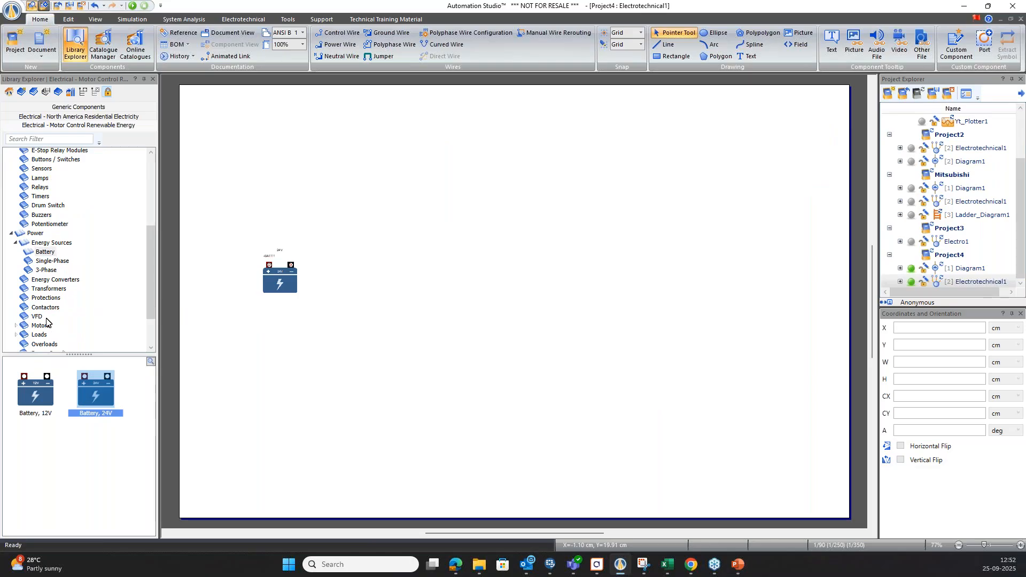
scroll(46, 321, down, 2)
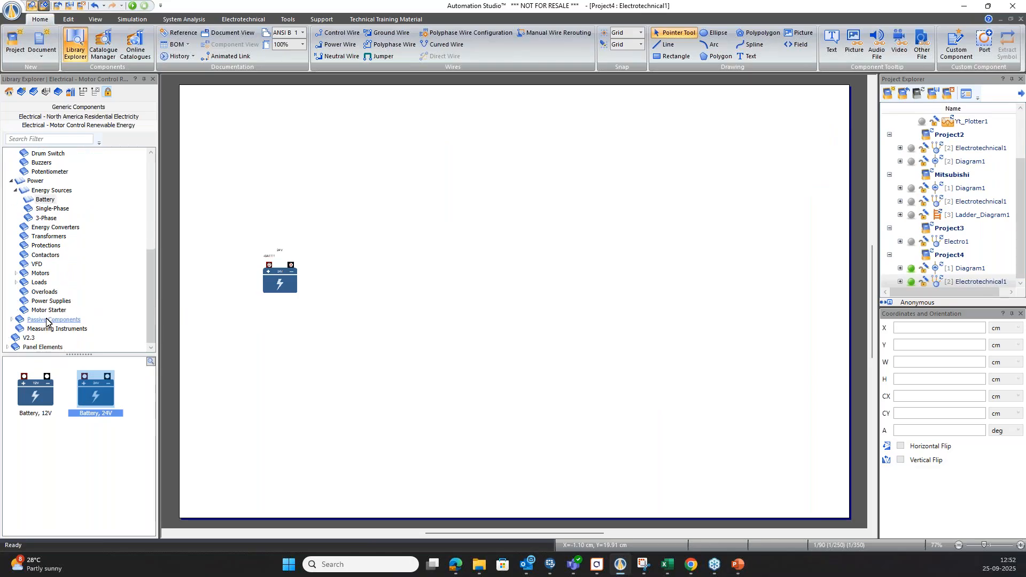
click(44, 329)
drag(45, 394, 403, 334)
drag(46, 398, 566, 336)
drag(94, 392, 737, 274)
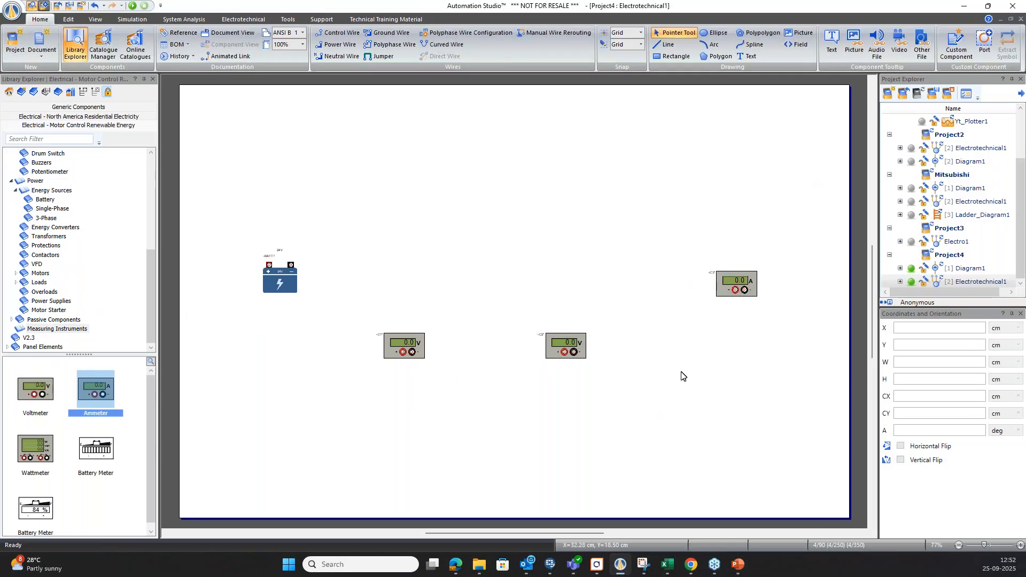
Place two passive resistors with movable contact above the voltmeters and shift the first one left to X 16 cm.
scroll(91, 455, down, 1)
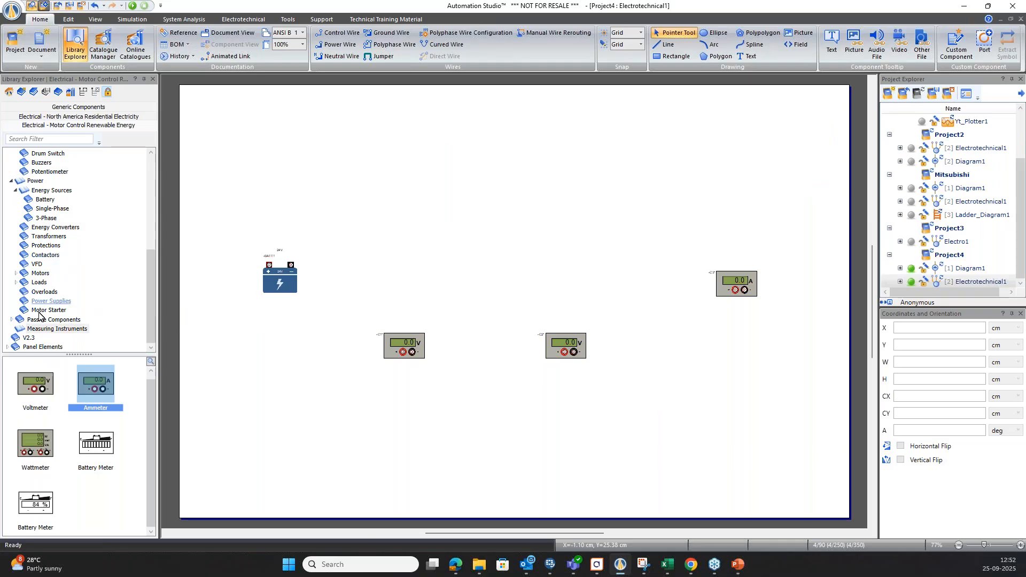
click(11, 320)
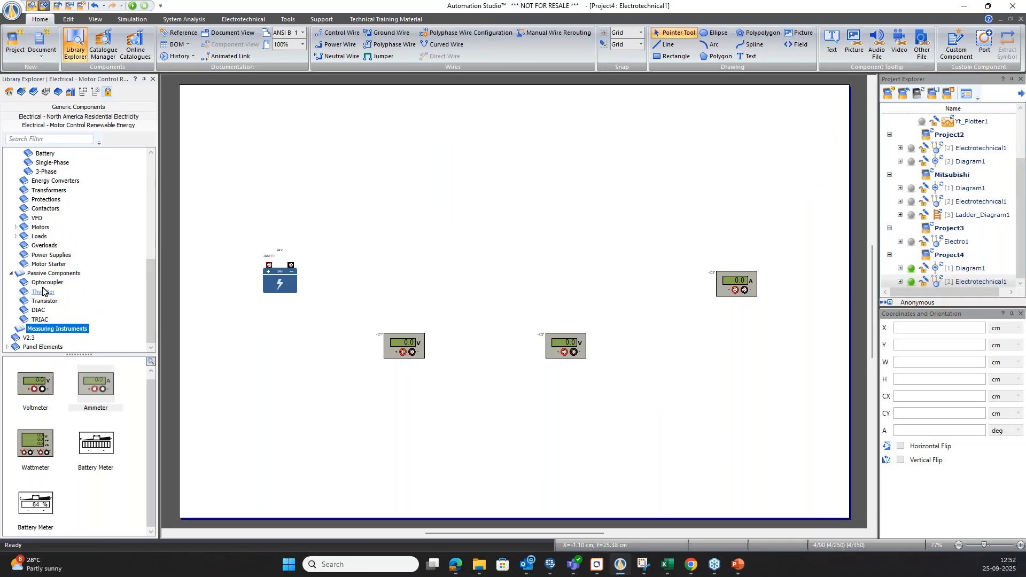
click(49, 274)
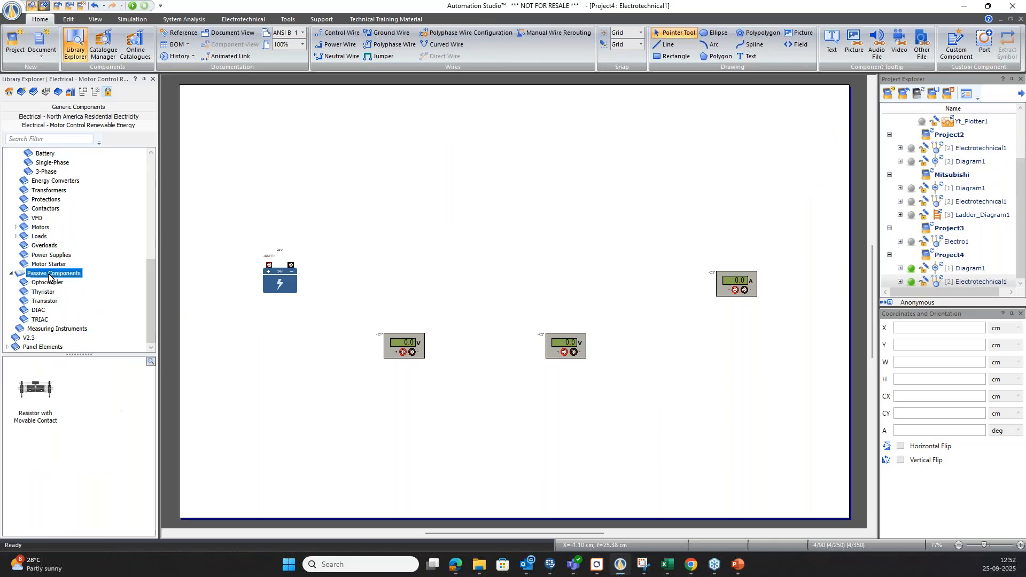
drag(35, 389, 487, 216)
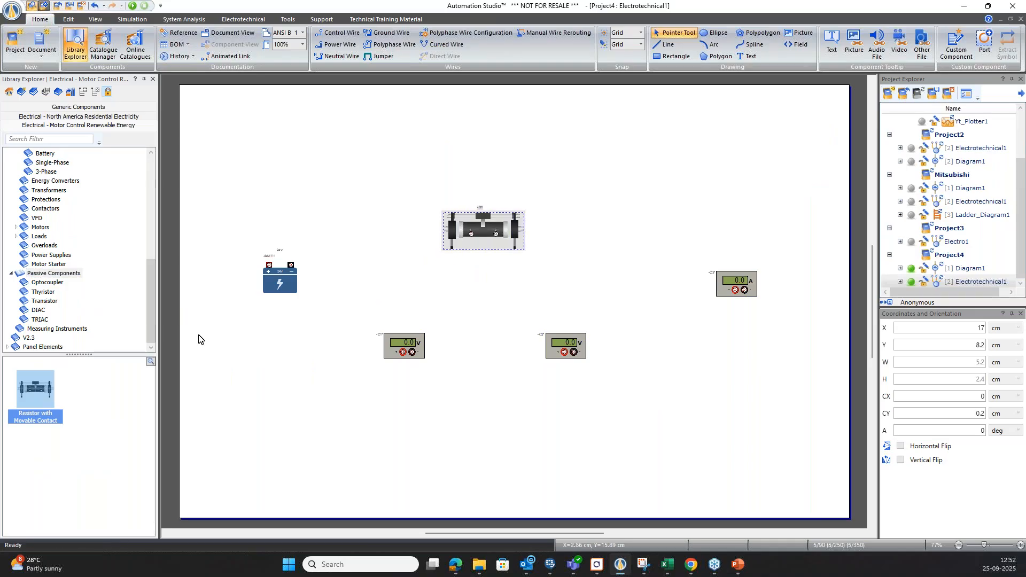
drag(38, 393, 640, 220)
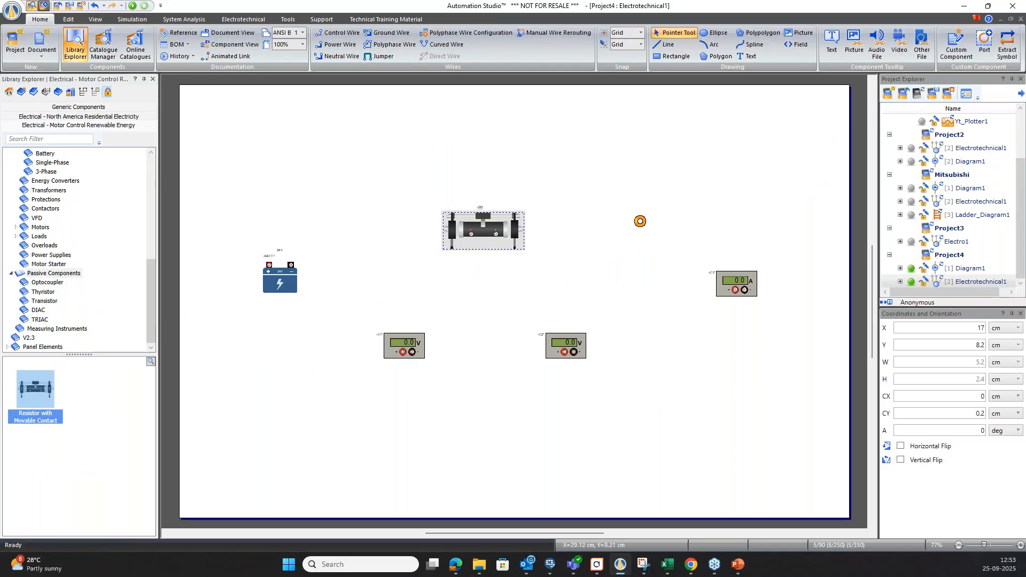
click(653, 311)
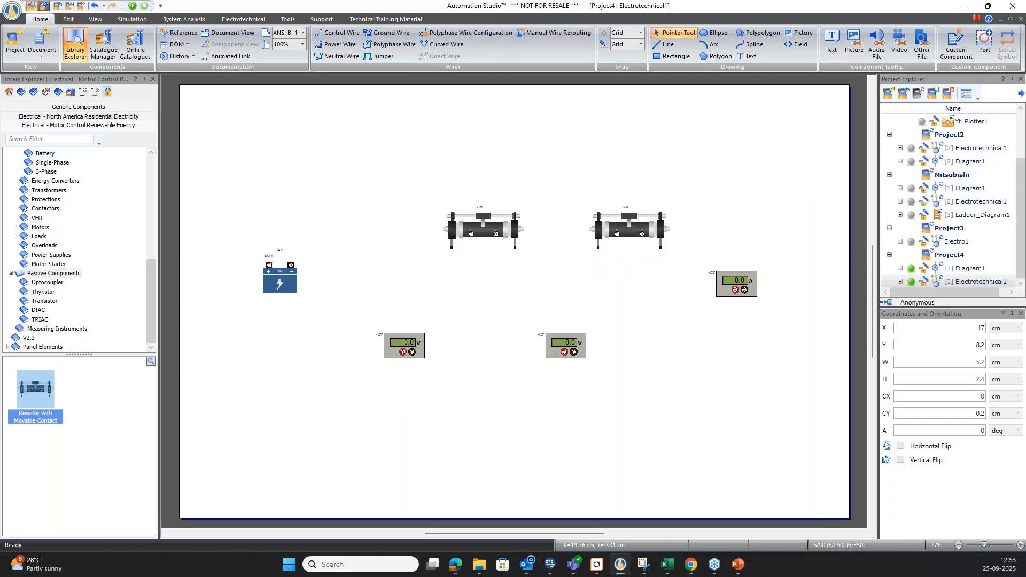
click(486, 228)
drag(486, 229, 470, 229)
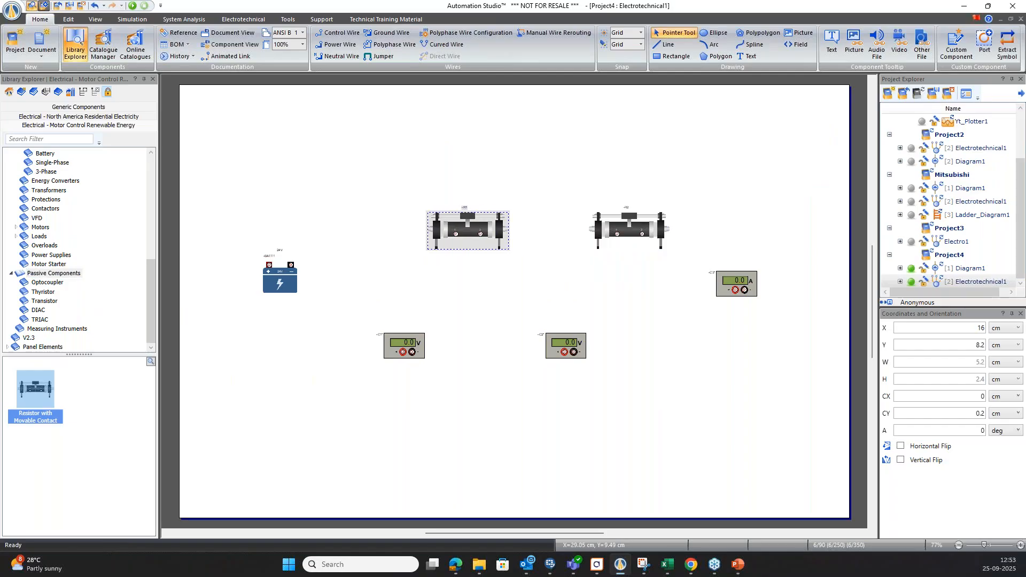
click(556, 281)
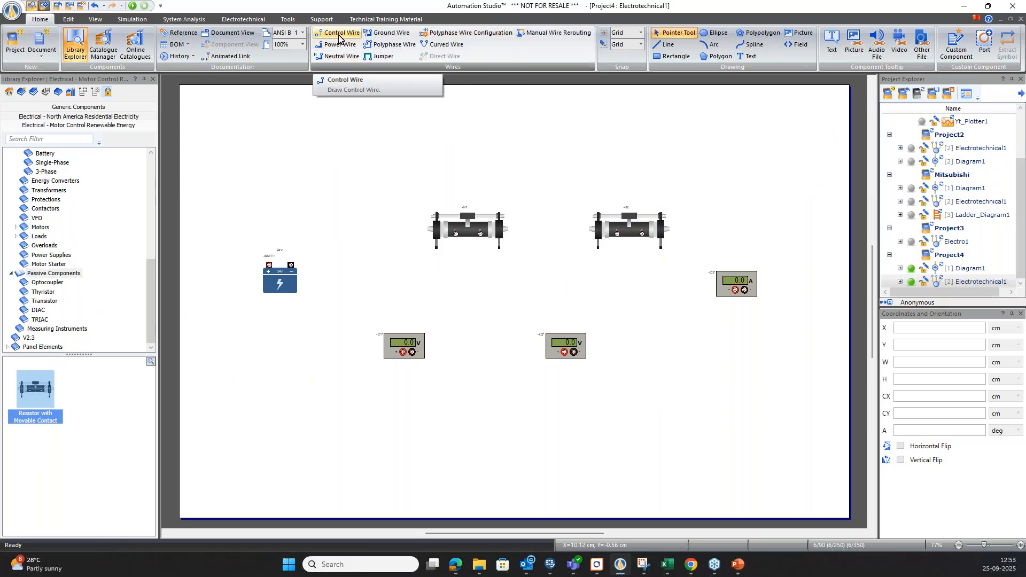
Connect curved wires from the battery's positive terminal to the ammeter's black terminal and from its negative terminal to the first resistor's left terminal.
click(441, 49)
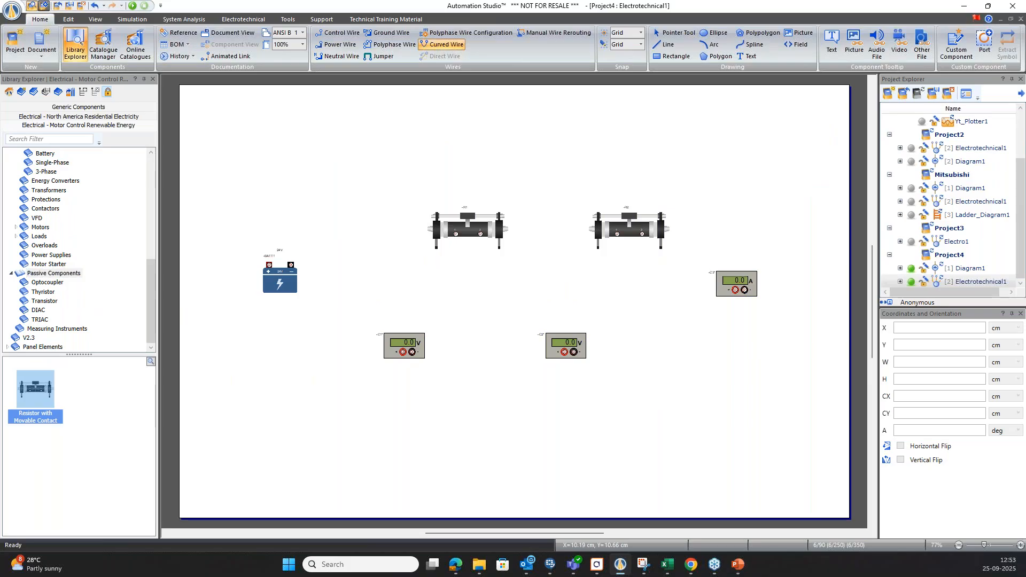
click(269, 265)
click(744, 290)
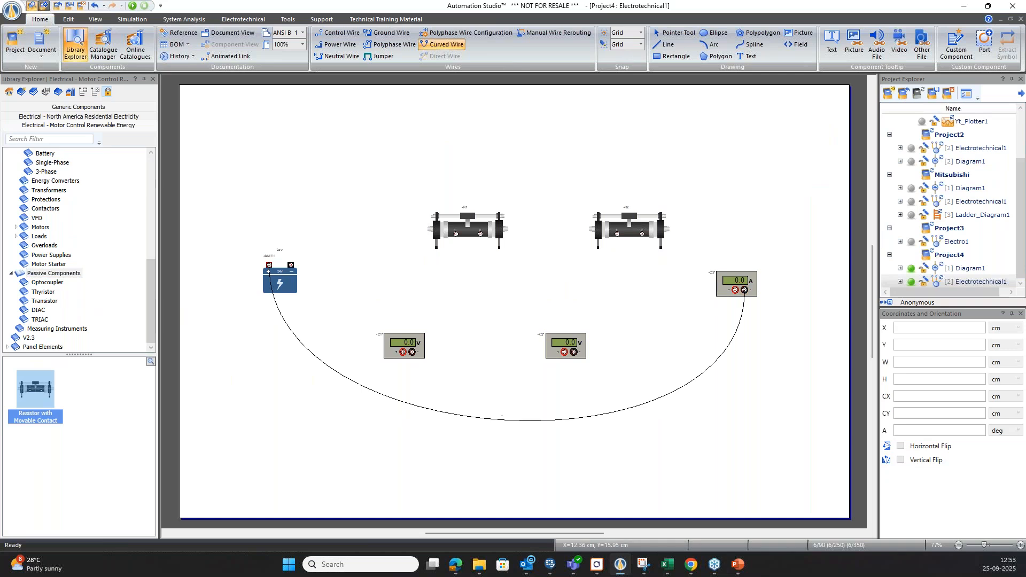
click(291, 266)
click(456, 234)
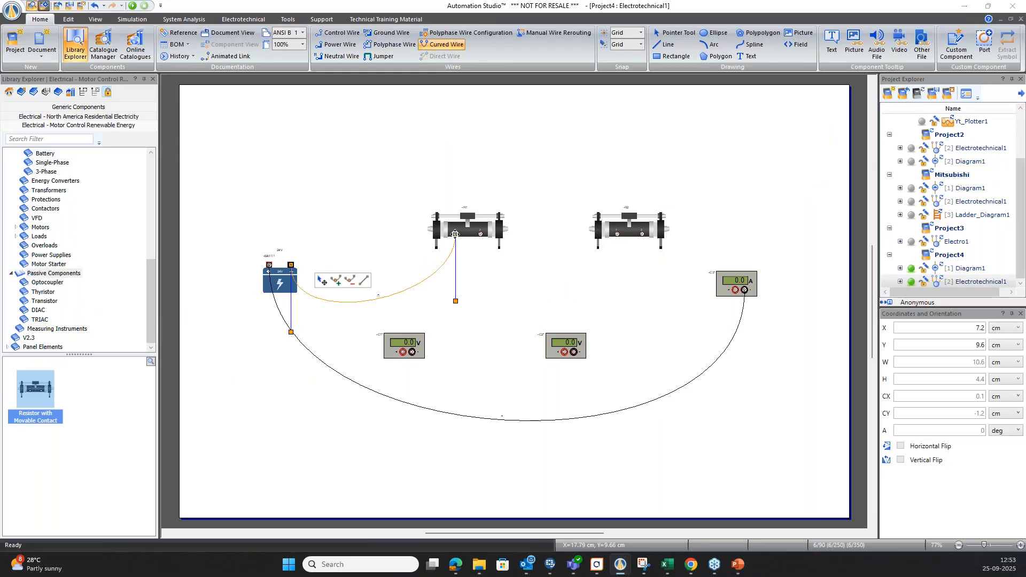
click(510, 292)
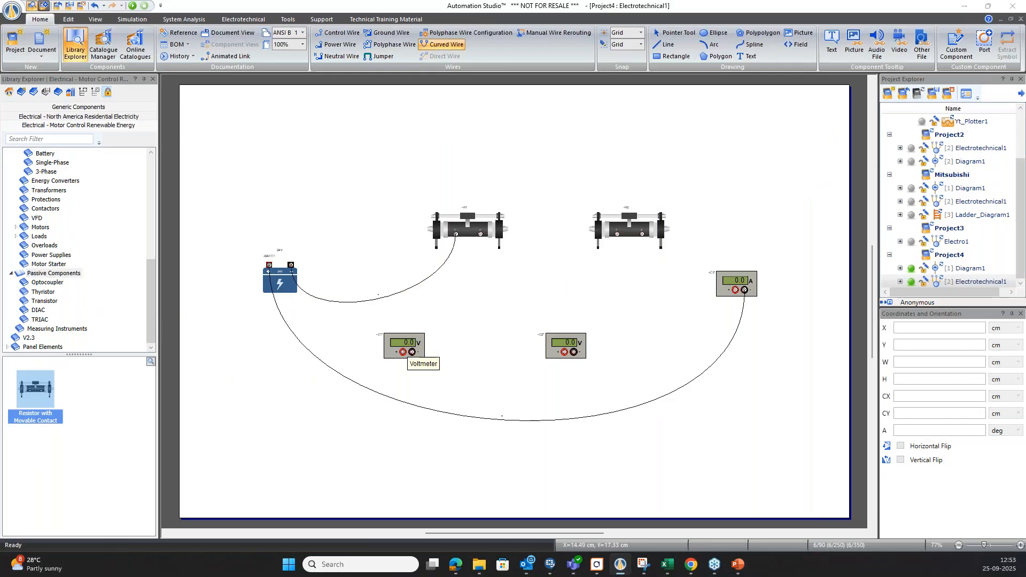
Wire the first voltmeter across the first resistor and connect that resistor's right terminal to the second resistor's left terminal.
click(403, 352)
click(455, 233)
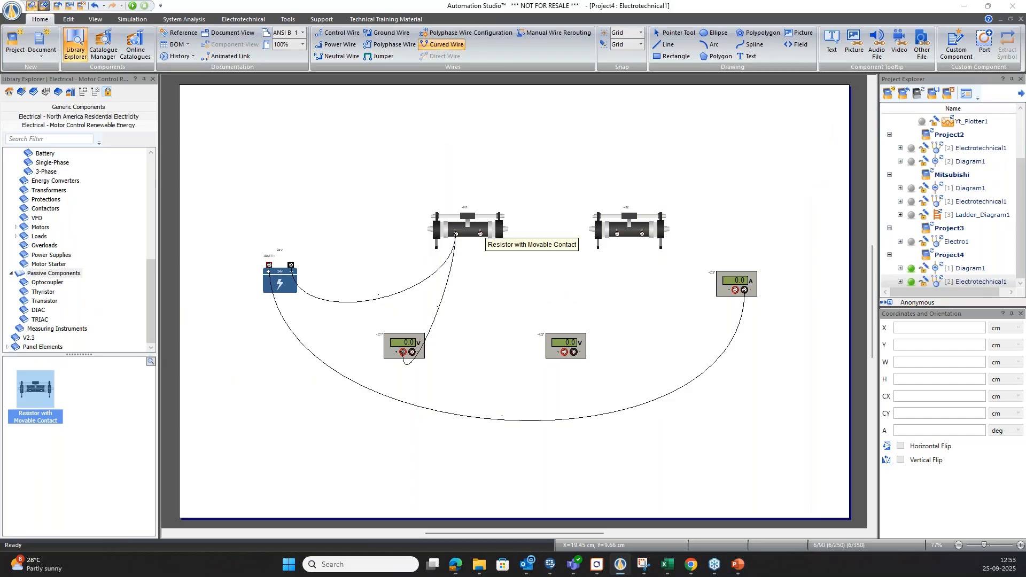
click(480, 235)
click(617, 234)
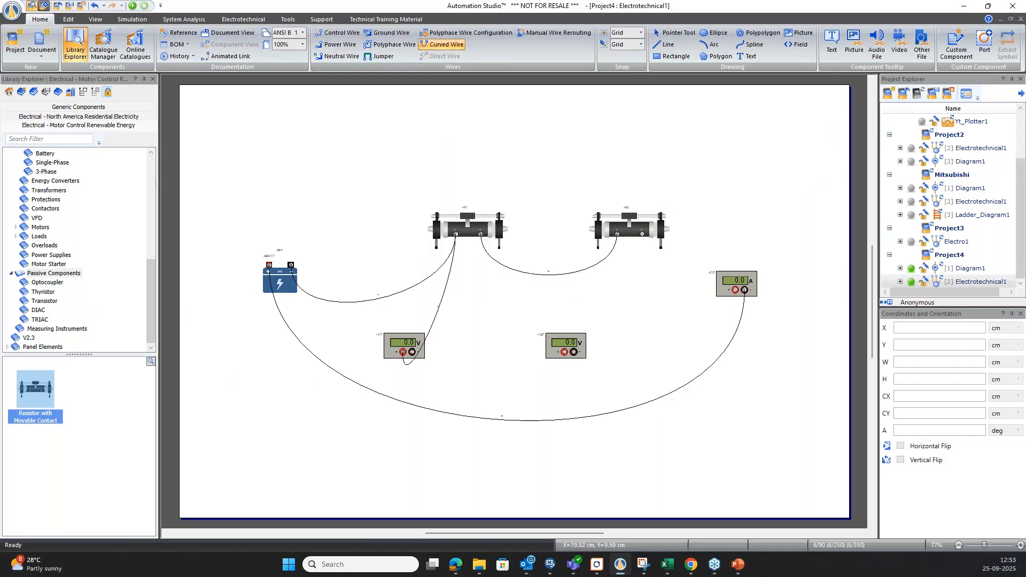
click(481, 235)
click(412, 351)
Wire the second voltmeter across the second resistor and connect that resistor's right terminal to the ammeter's red terminal.
click(564, 352)
click(617, 234)
click(574, 351)
click(642, 234)
click(573, 352)
click(641, 234)
click(735, 289)
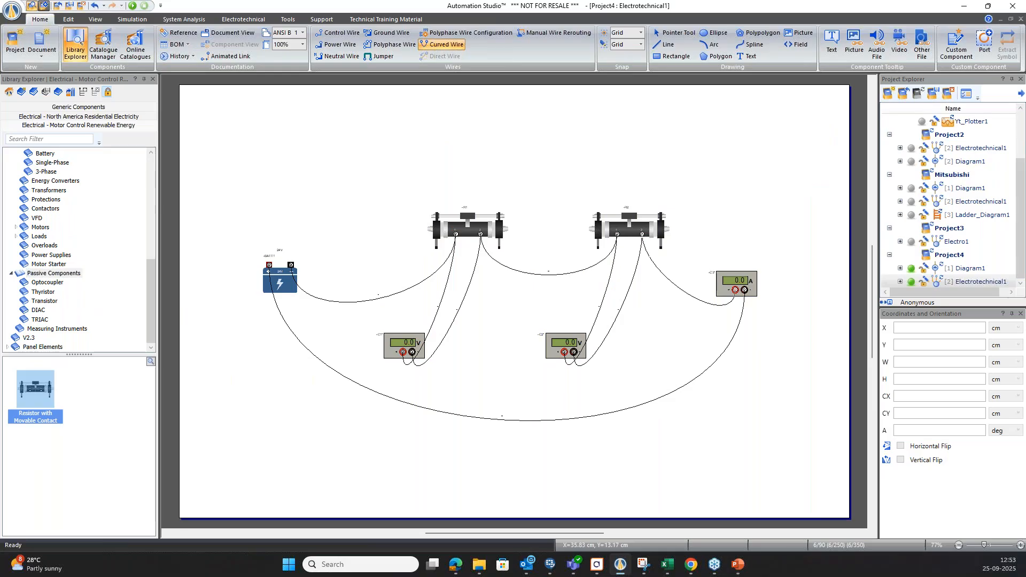
Start the simulation and lower the first resistor's percentage setting.
key(F5)
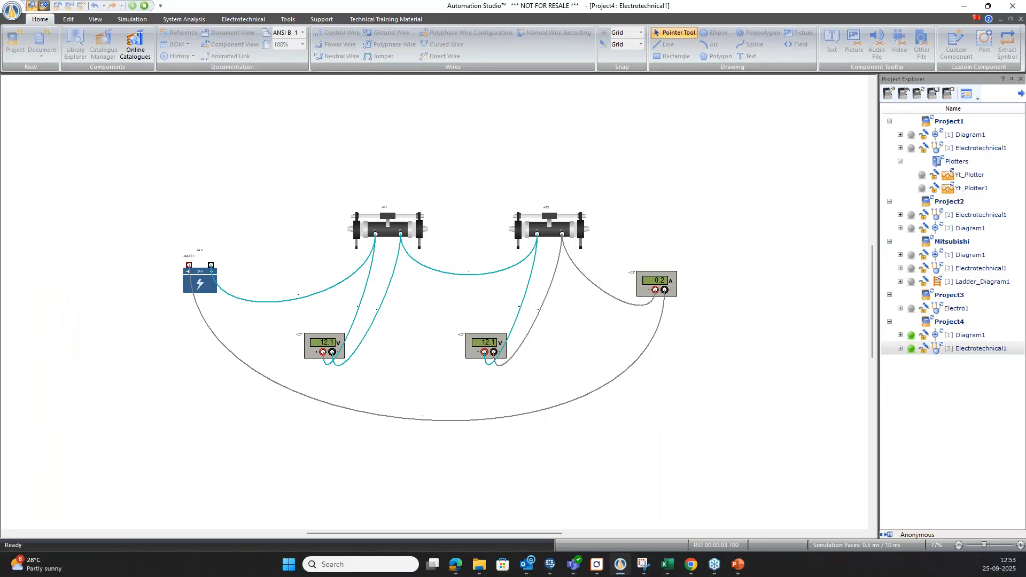
click(389, 215)
drag(419, 236, 370, 134)
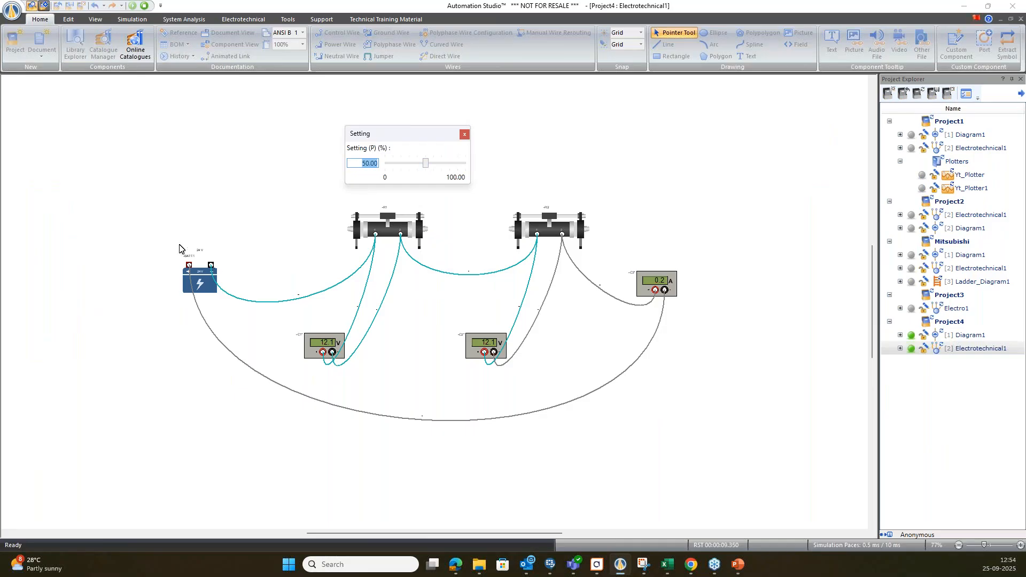
click(425, 164)
key(Left)
key(Left)
key(Left)
key(Left)
key(Left)
key(Left)
Raise the second resistor's setting to 80% in the running simulation.
click(550, 217)
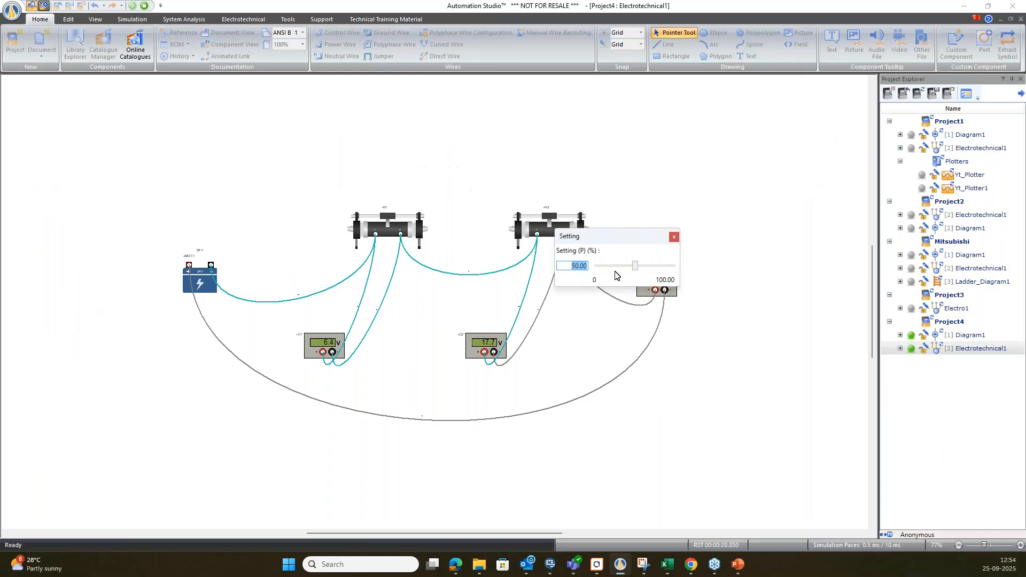
drag(633, 232, 611, 138)
click(614, 174)
key(Right)
key(Right)
key(Right)
key(Right)
key(Right)
key(Right)
key(Right)
key(Right)
key(Right)
key(Right)
key(Right)
key(Right)
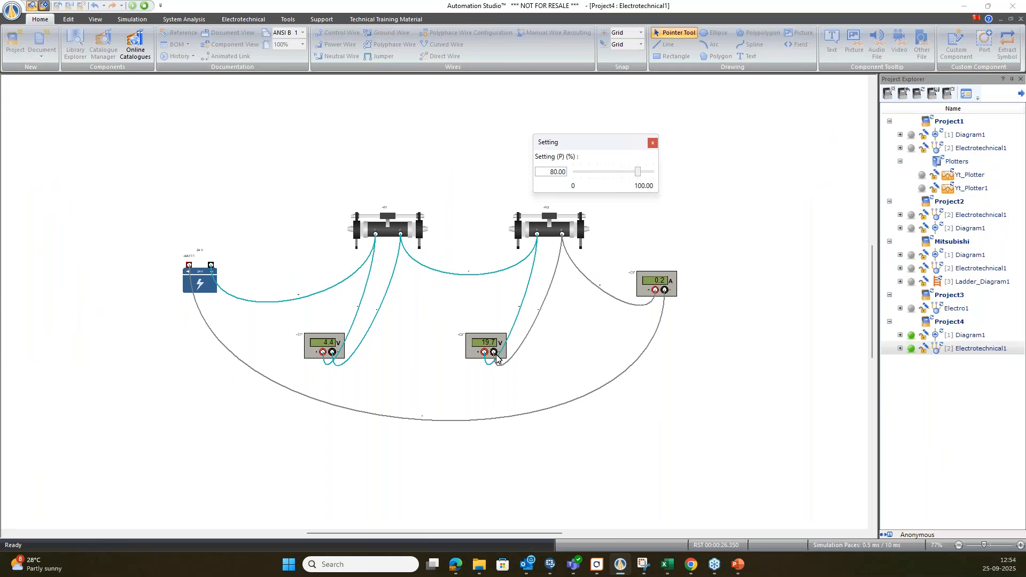
click(652, 144)
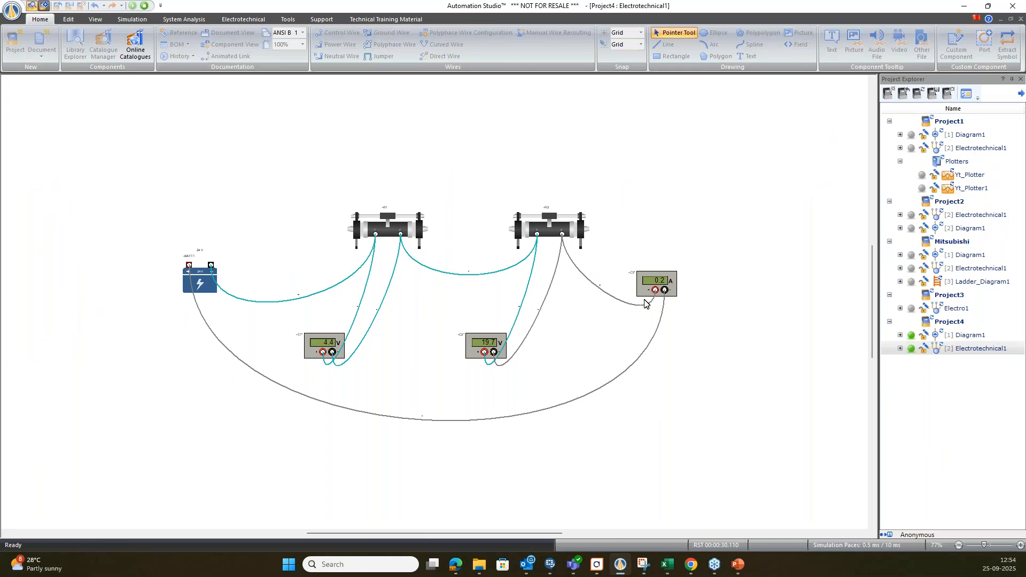
Lower the second resistor's setting until both voltmeters show equal voltages.
click(585, 231)
drag(593, 231, 586, 138)
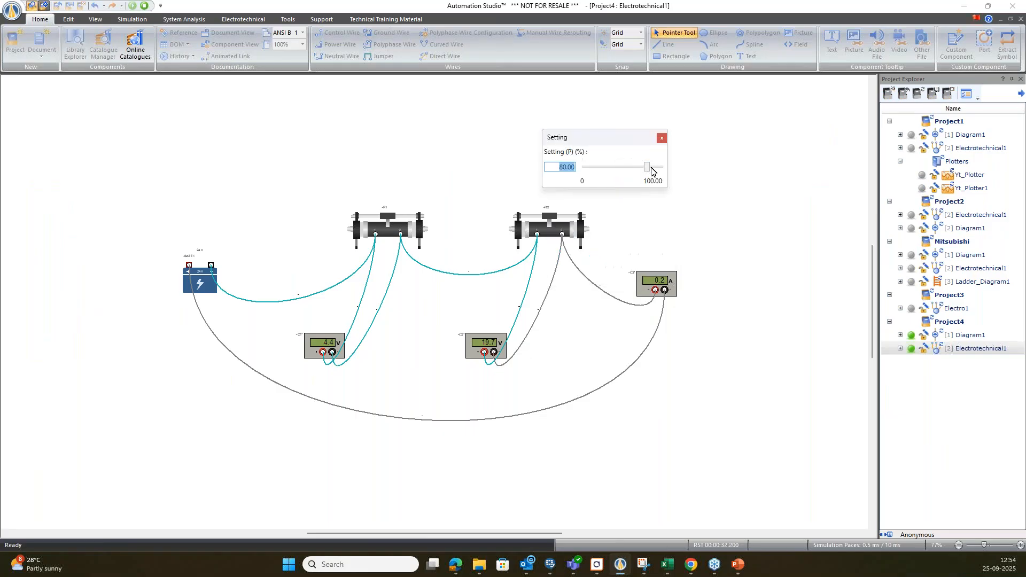
click(647, 170)
drag(648, 167, 646, 168)
scroll(647, 168, down, 7)
scroll(646, 170, down, 5)
scroll(647, 170, down, 3)
scroll(646, 170, down, 3)
click(662, 140)
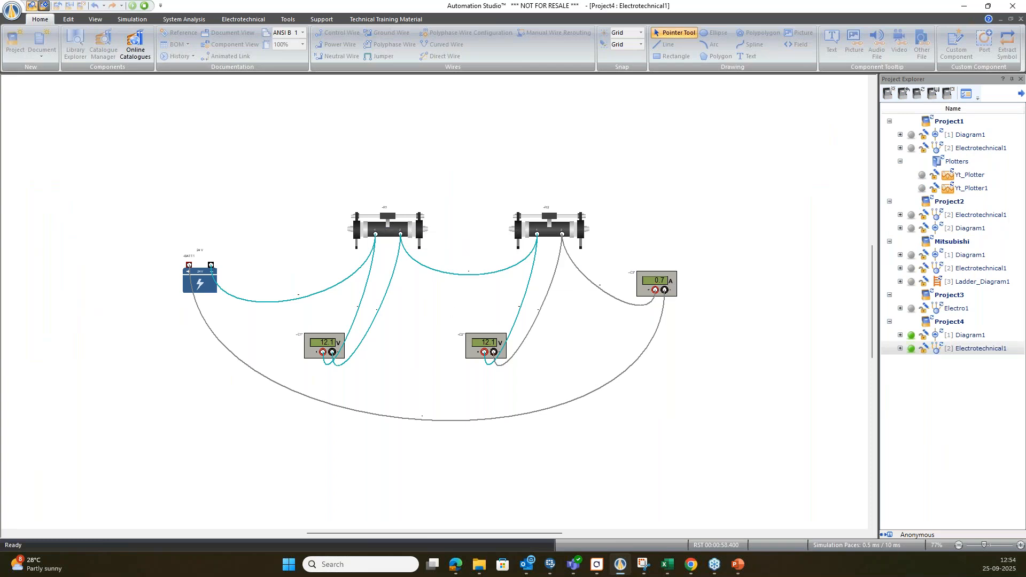
Set the second resistor to 12.04% and stop the simulation.
click(548, 223)
drag(604, 262, 600, 263)
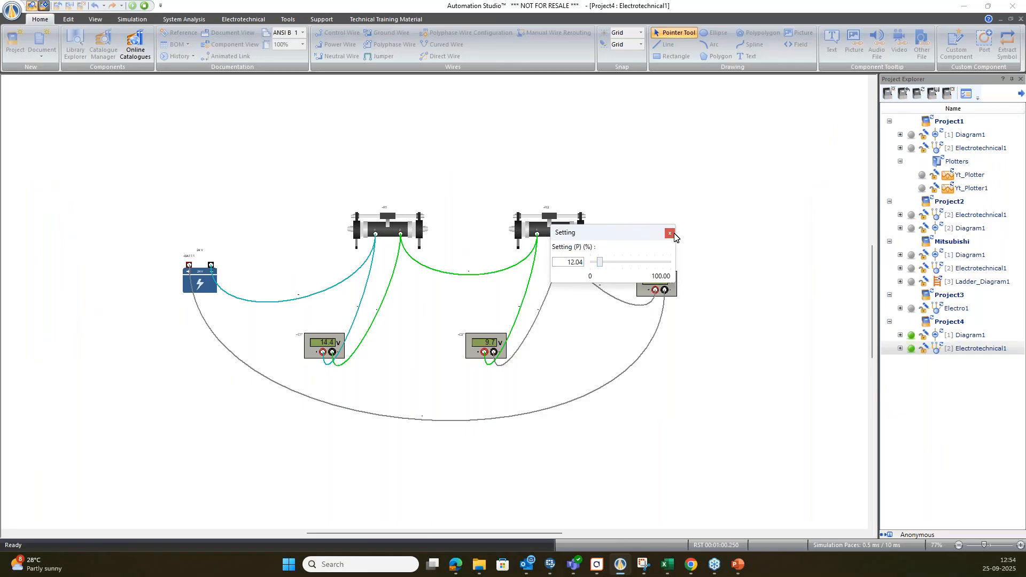
click(672, 234)
click(144, 6)
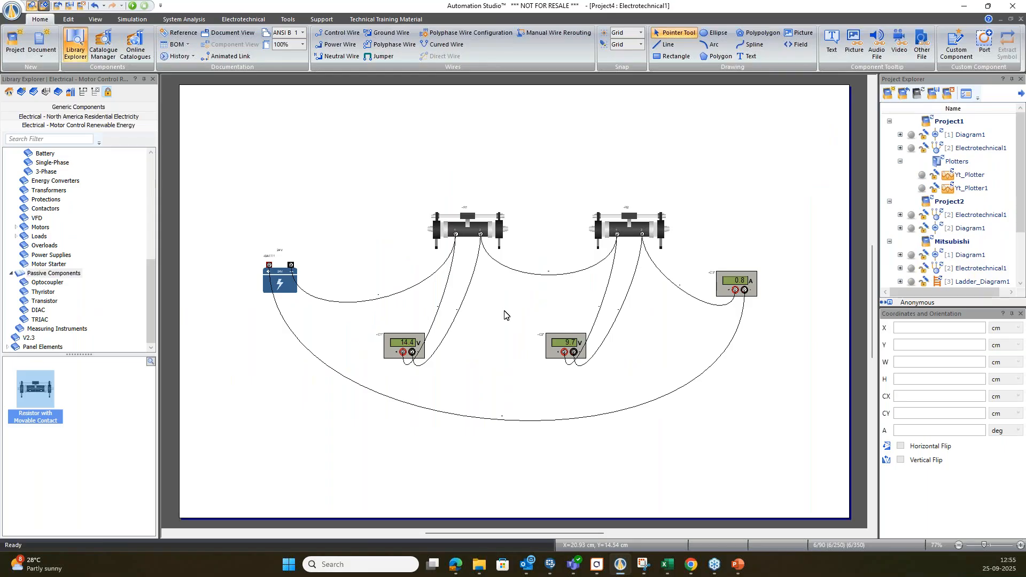
Open the Catalogue Manager, switch to the Demonstration catalogue and expand its Electrotechnical Automation folder.
click(112, 57)
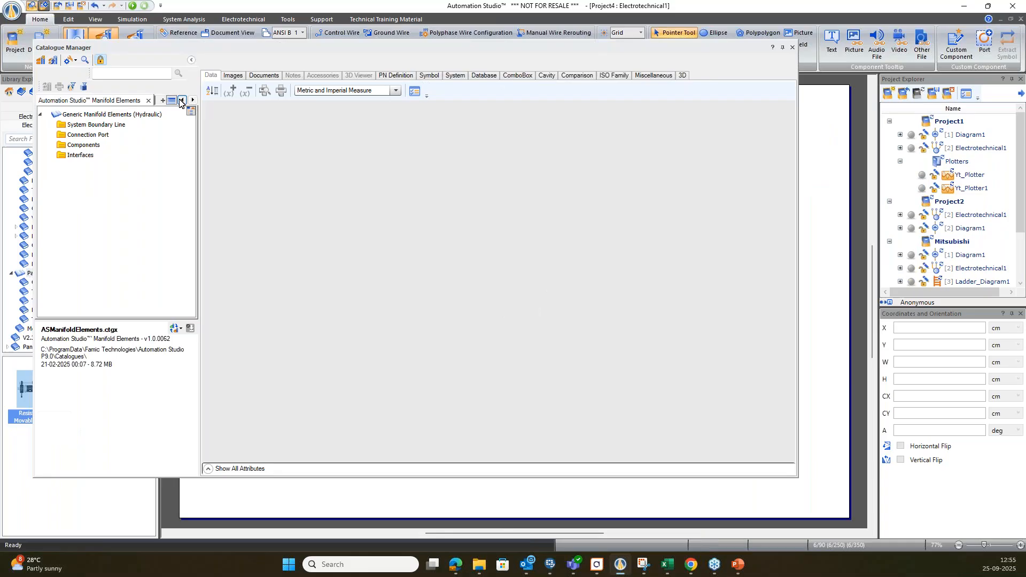
click(181, 101)
click(183, 100)
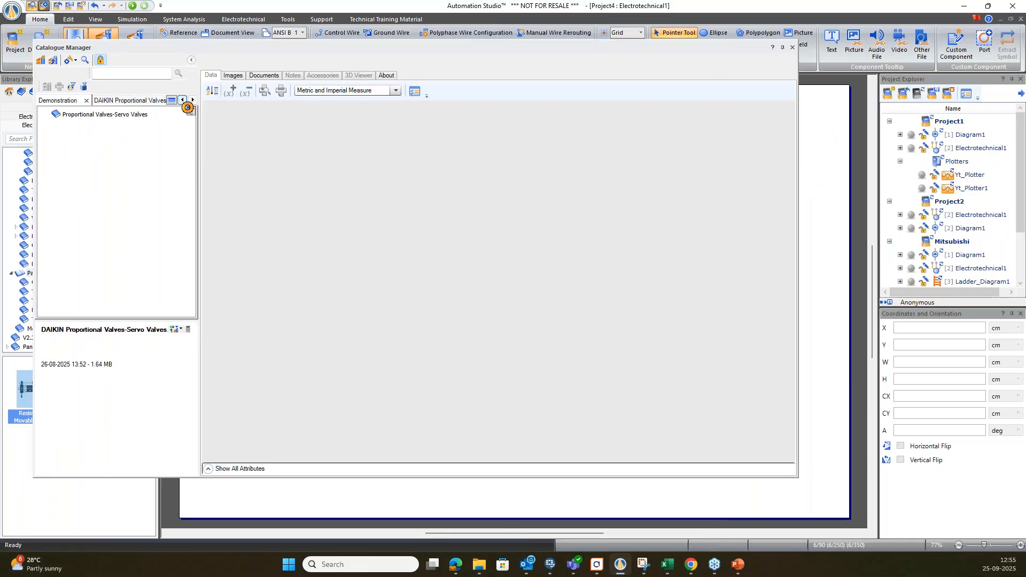
click(183, 101)
click(84, 146)
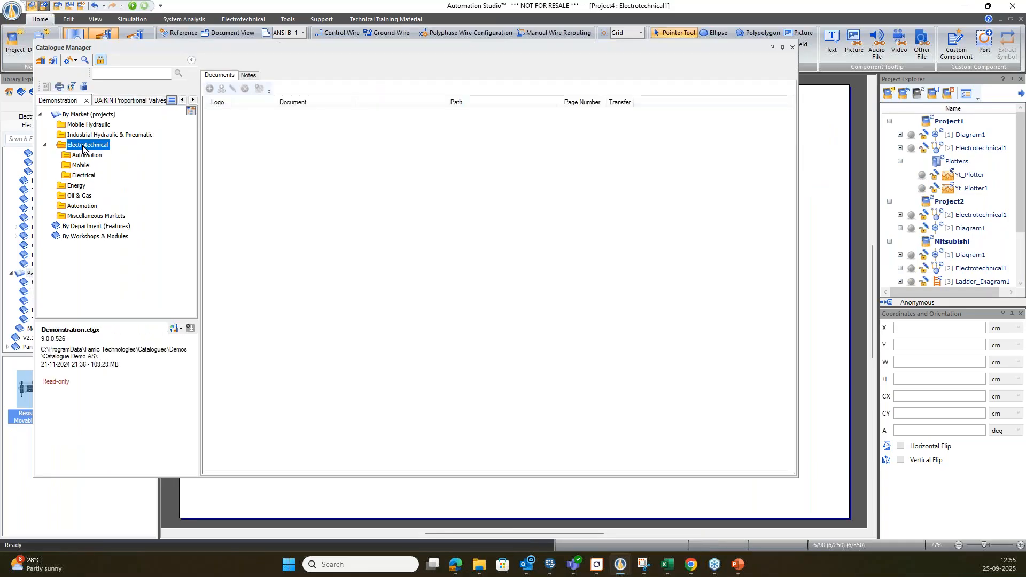
double_click(85, 157)
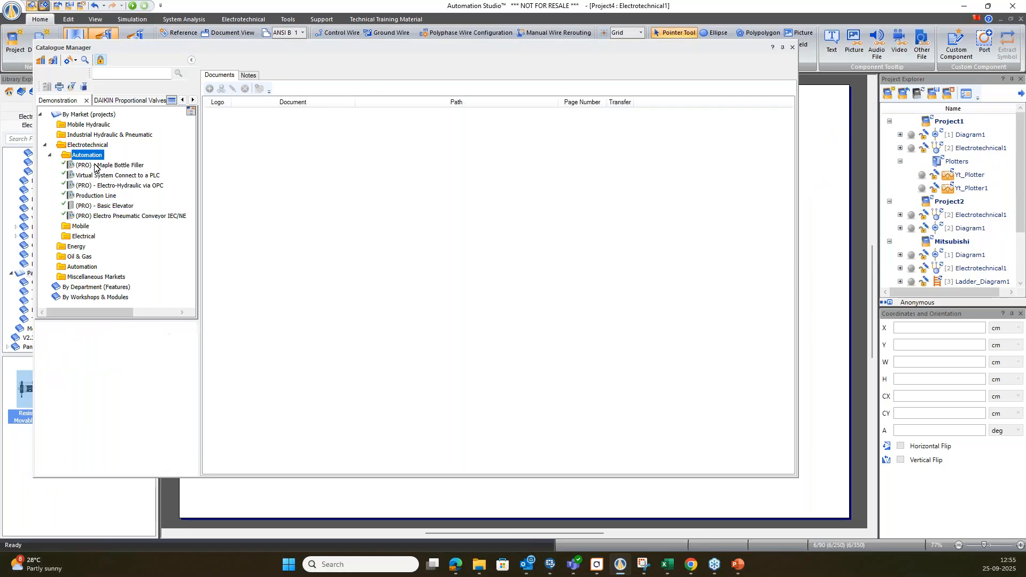
Look through the Automation demo projects from Maple Bottle Filler to Electro Pneumatic Conveyor IEC/NEMA.
click(95, 166)
click(97, 177)
click(97, 185)
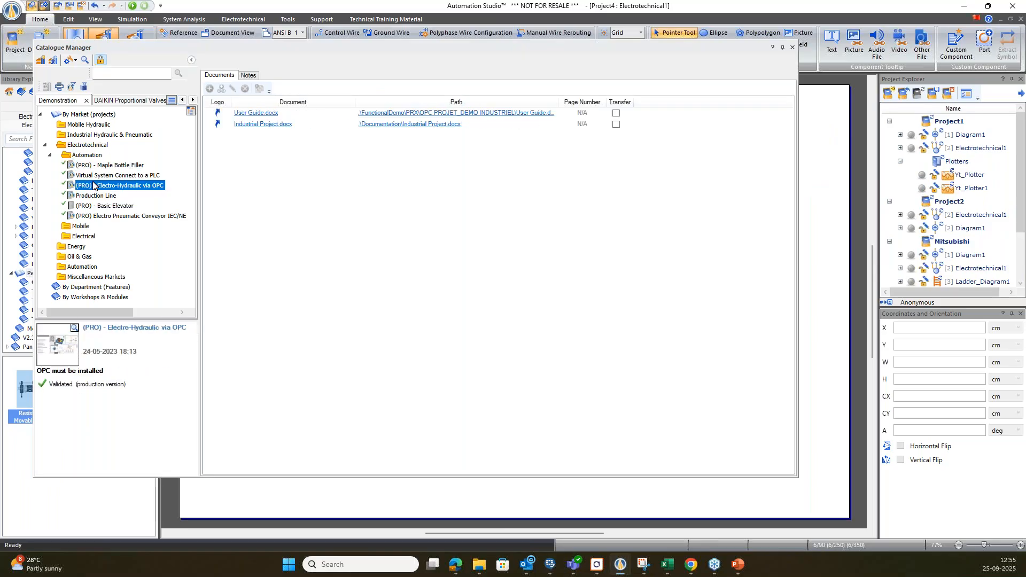
click(100, 196)
click(100, 206)
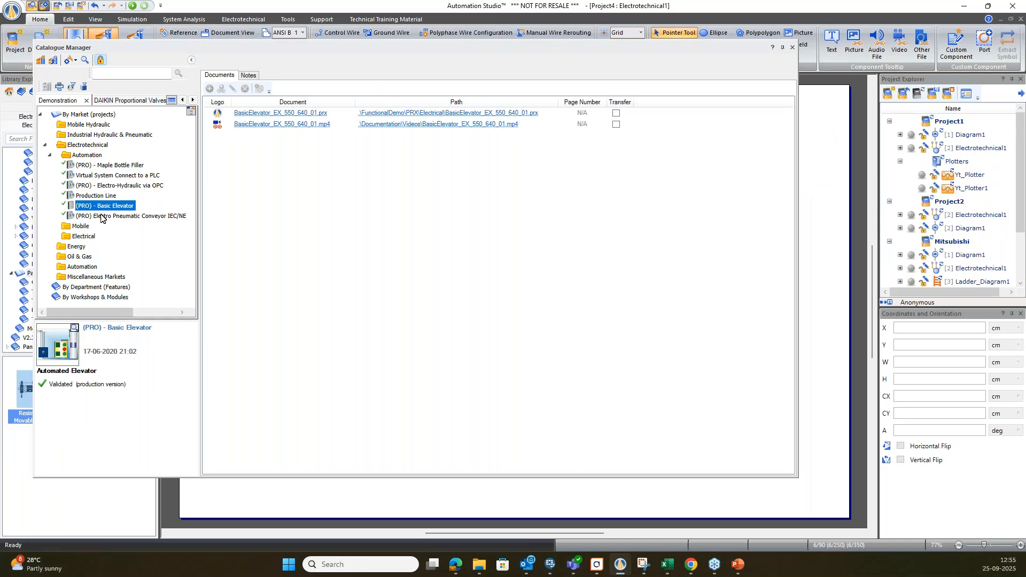
click(102, 216)
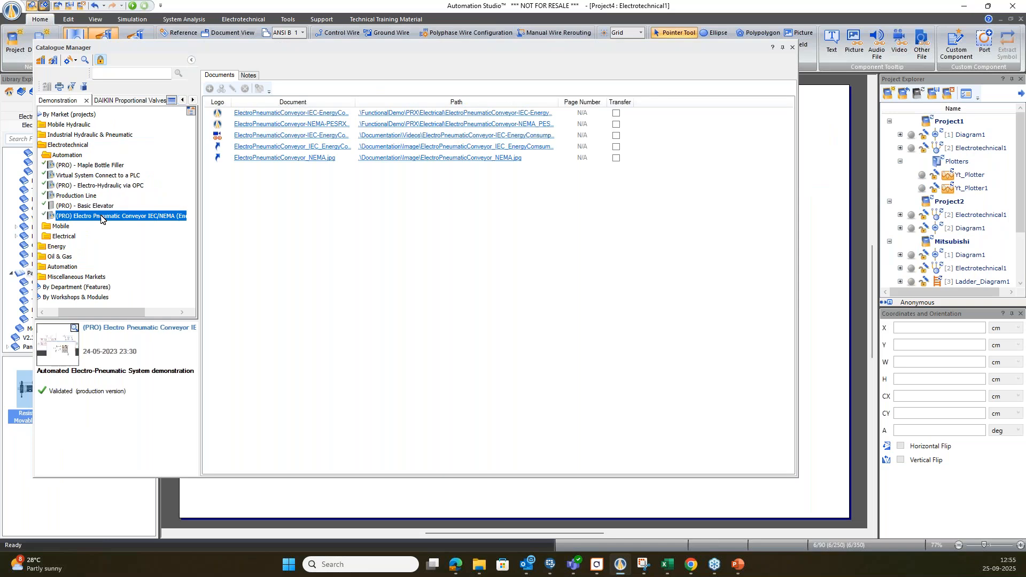
Open the Stepper Motor - Ladder AB - Car Window project from the Electrical demos and close the Catalogue Manager.
double_click(63, 237)
click(74, 256)
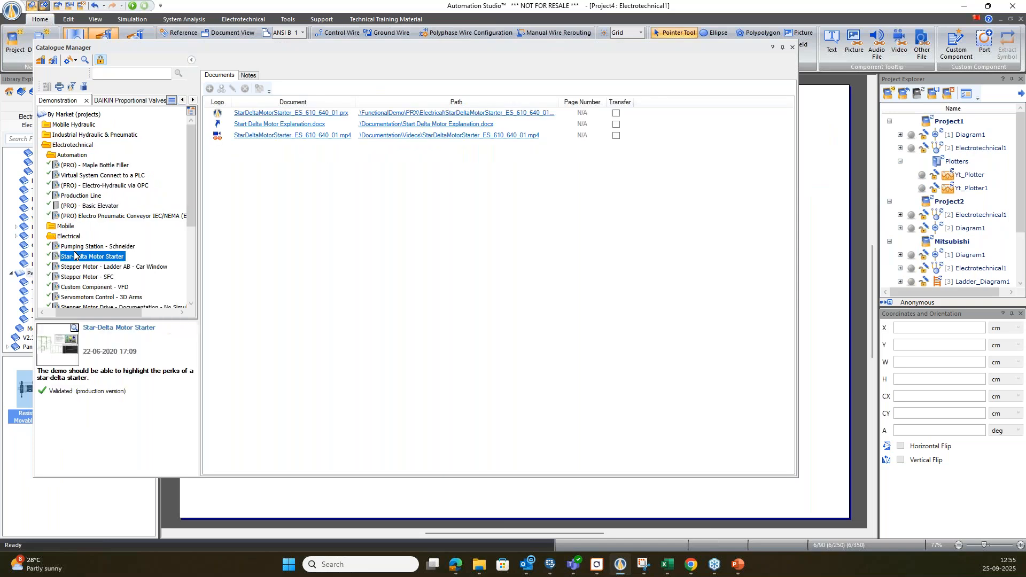
click(76, 267)
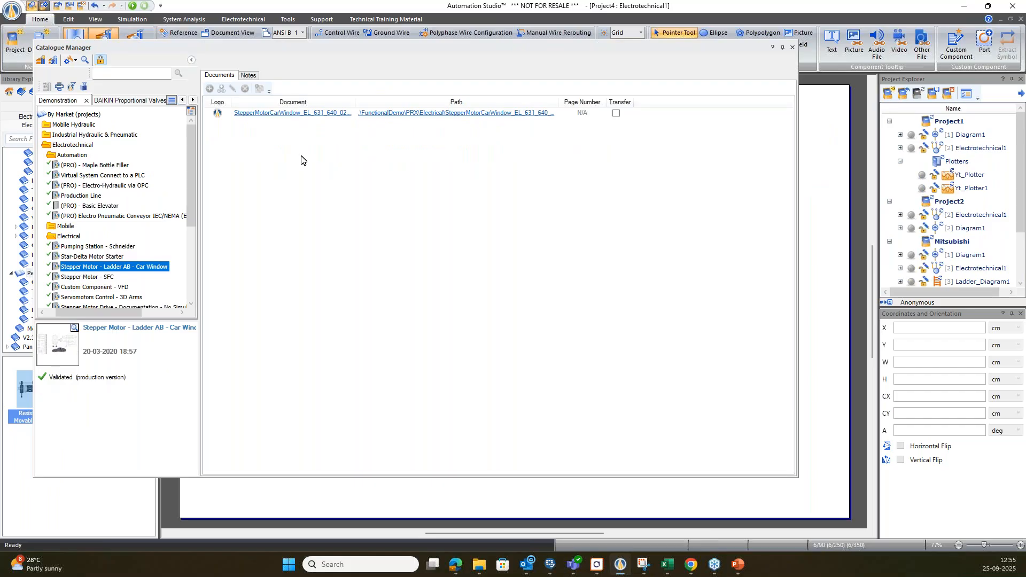
click(333, 117)
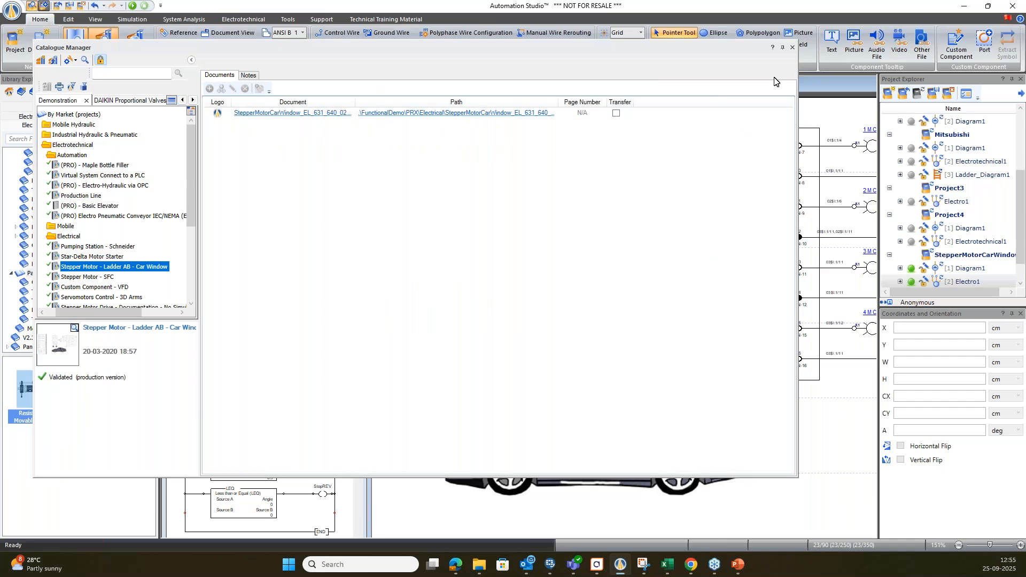
click(793, 47)
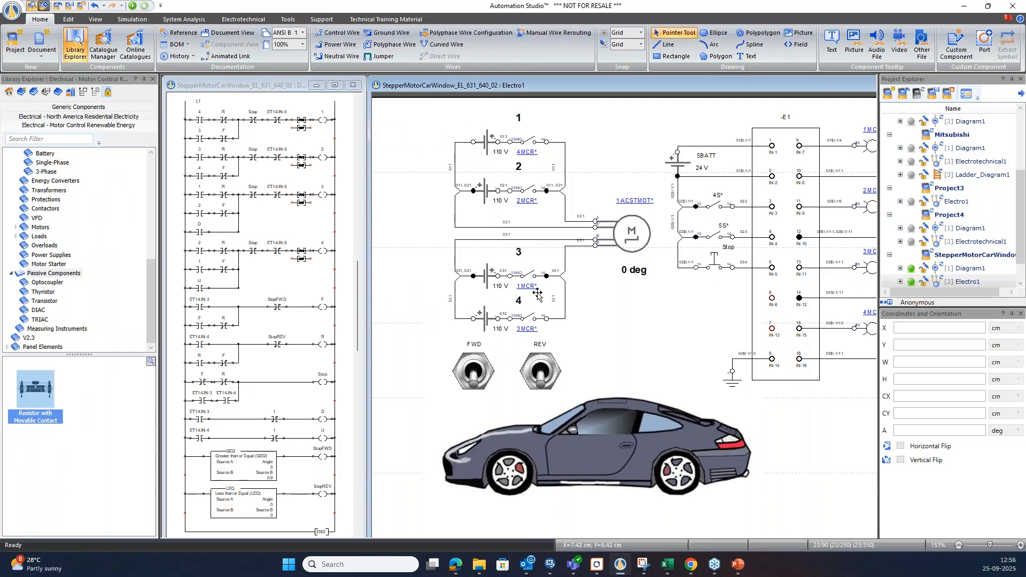
Start simulating the car window project and turn on the FWD toggle switch to run the stepper motor forward.
scroll(586, 286, down, 2)
scroll(737, 290, up, 2)
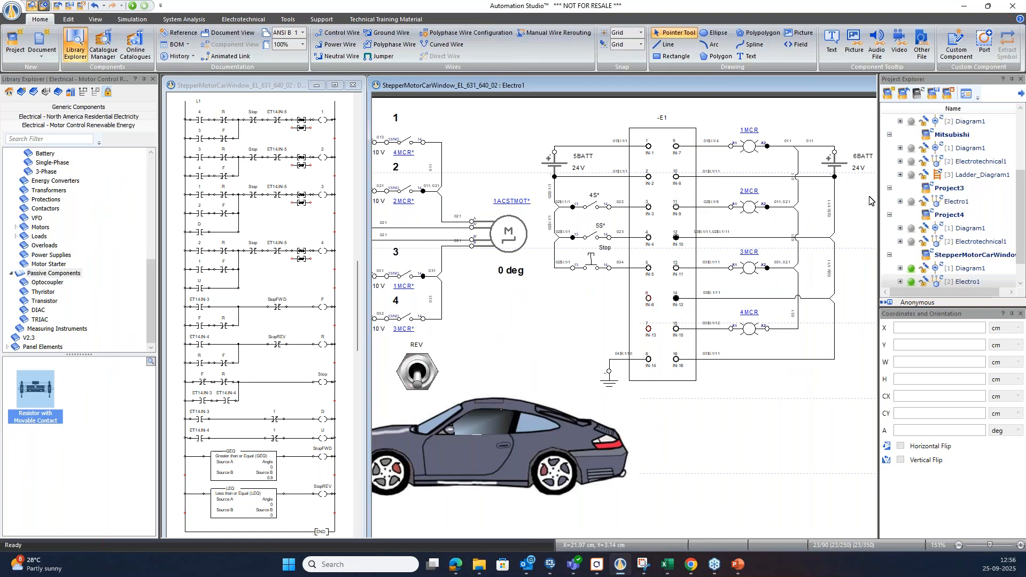
scroll(743, 271, down, 2)
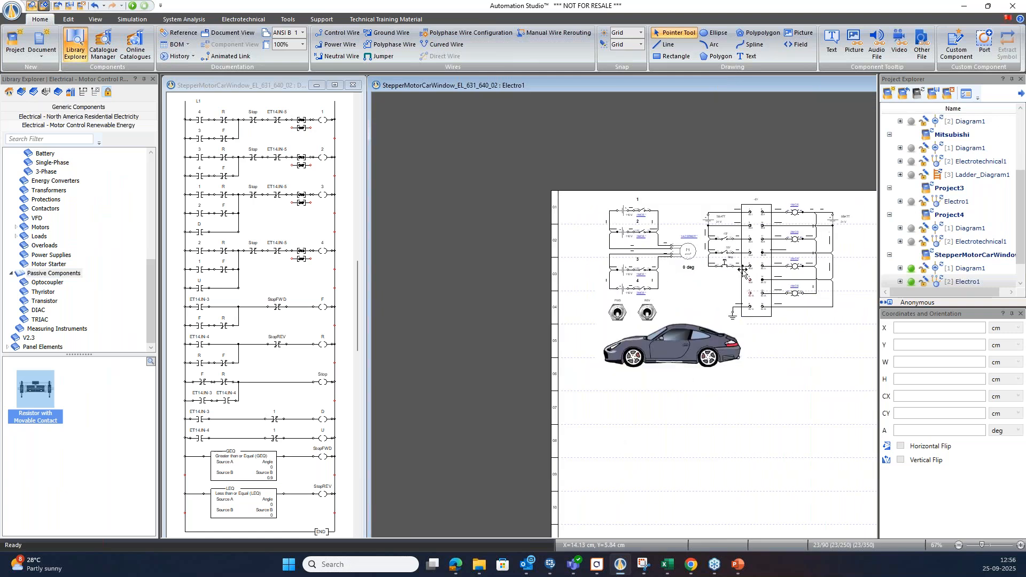
scroll(743, 272, up, 2)
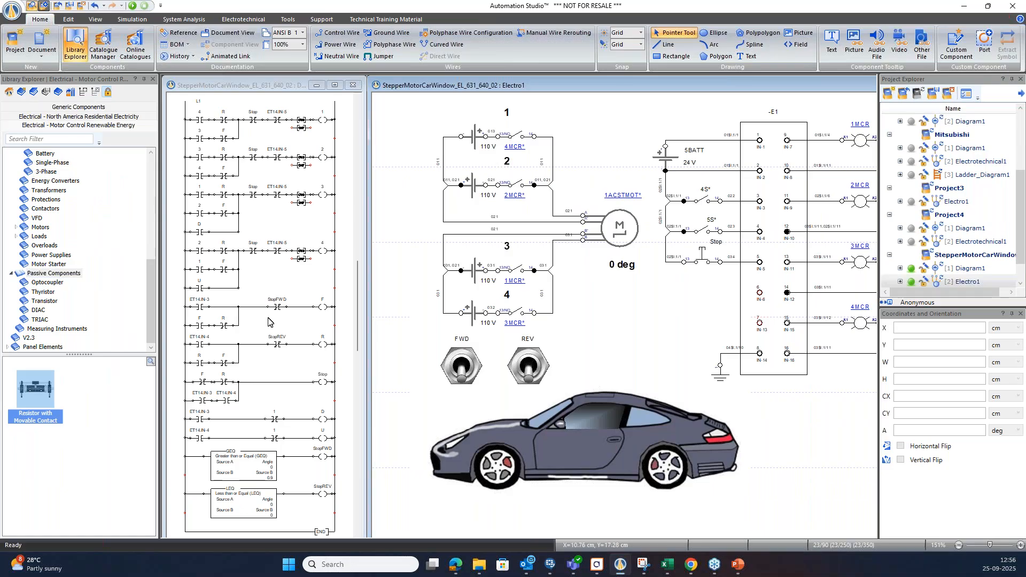
key(F5)
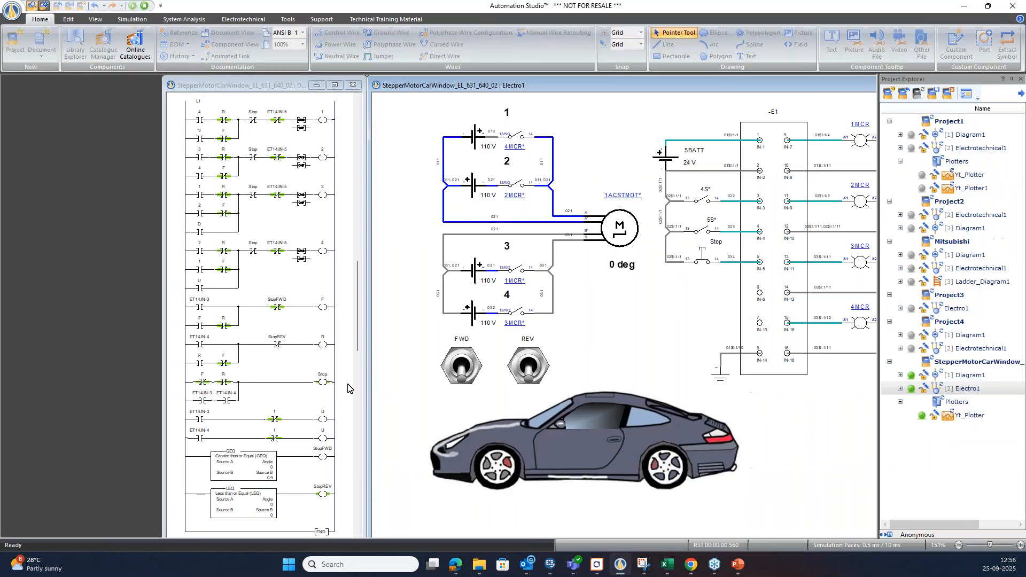
click(465, 376)
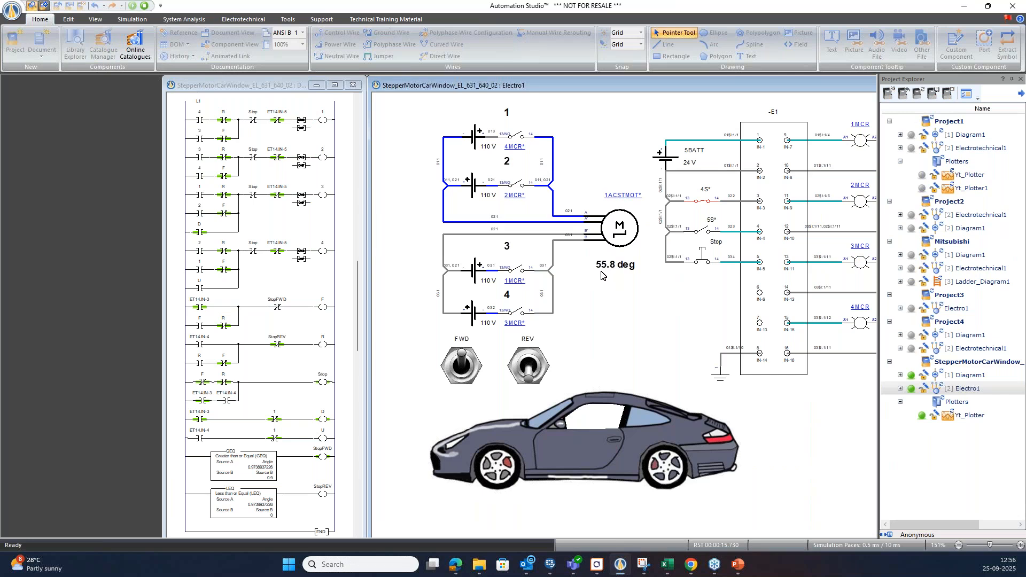
Turn FWD off, run the motor backward with the REV toggle switch, and end the simulation with REV off.
click(460, 365)
click(529, 368)
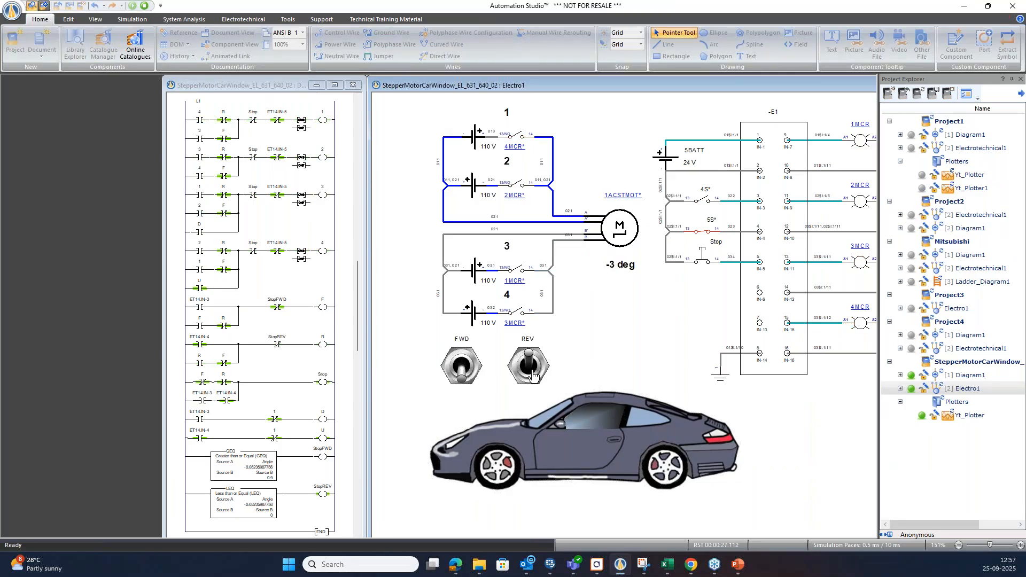
click(533, 376)
click(147, 7)
Reopen the Catalogue Manager and review the Electrical demos from Stepper Motor - SFC down to Bode Diagrams.
click(103, 45)
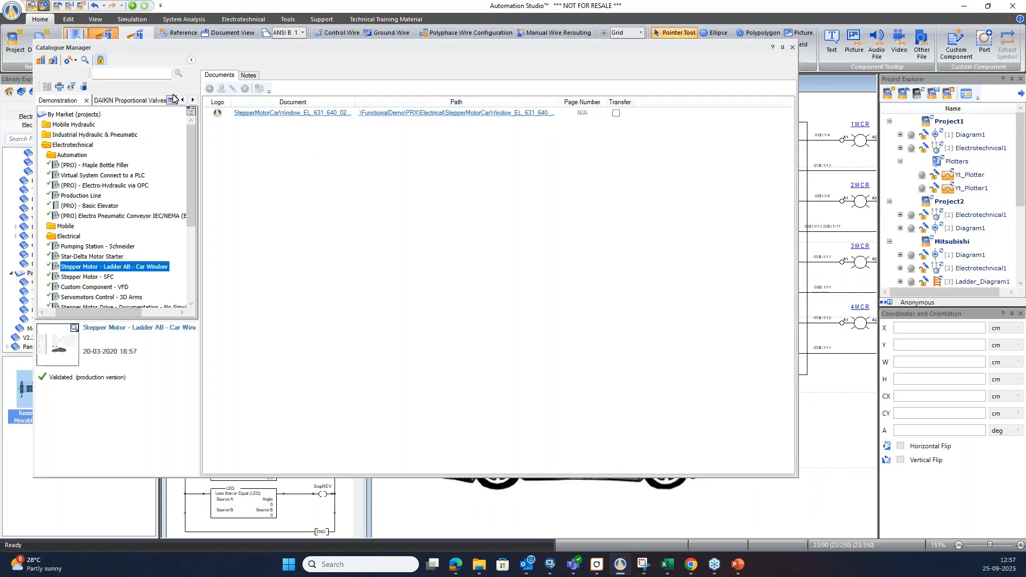
click(96, 278)
click(96, 288)
scroll(96, 289, down, 2)
click(97, 256)
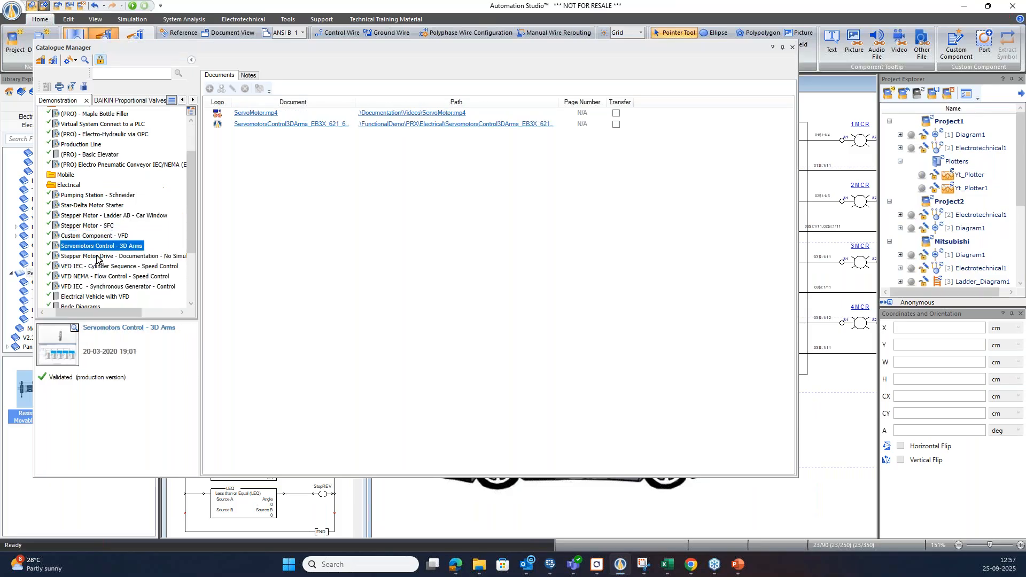
click(95, 266)
click(93, 277)
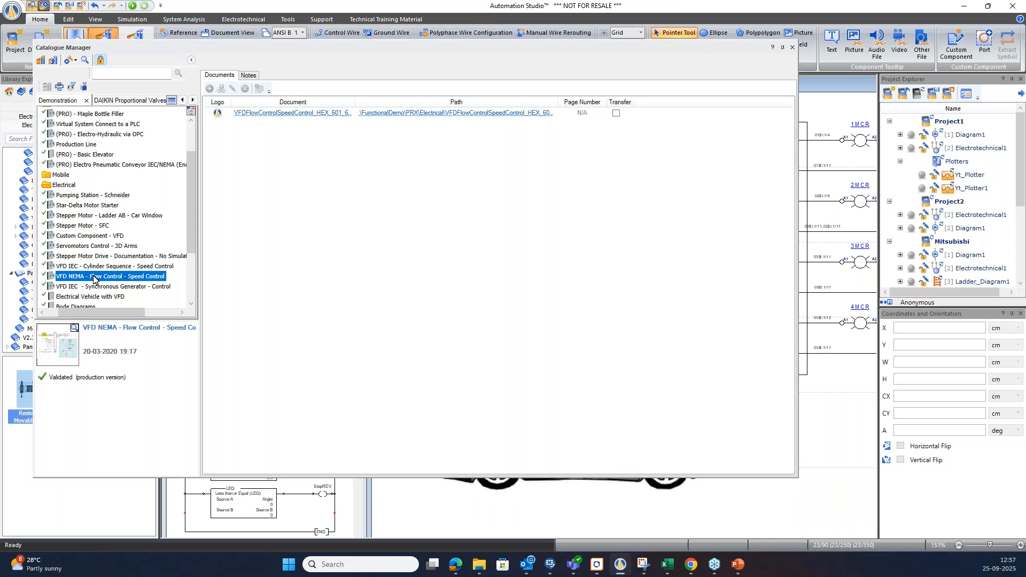
scroll(93, 277, down, 1)
click(92, 261)
click(88, 271)
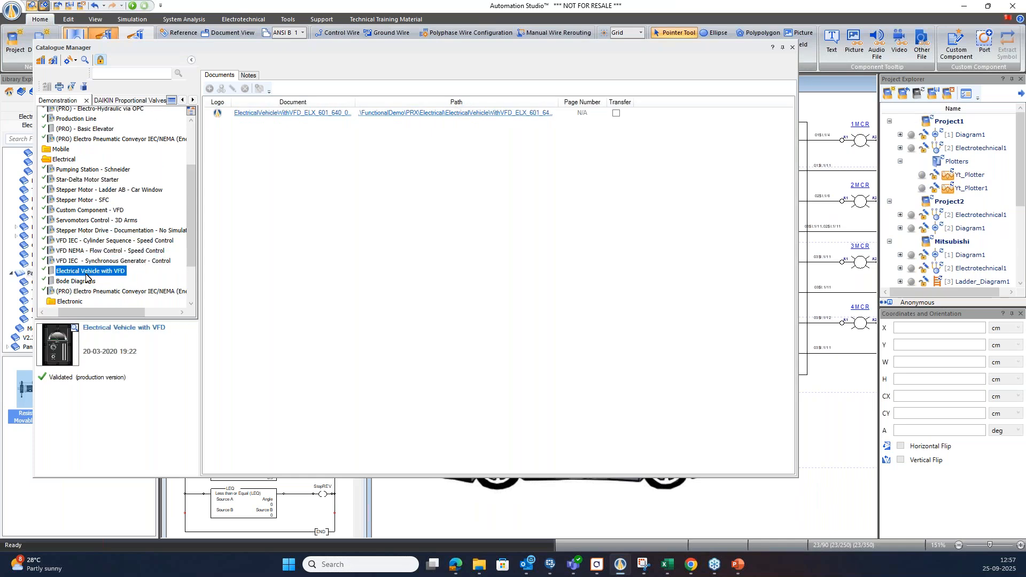
click(82, 283)
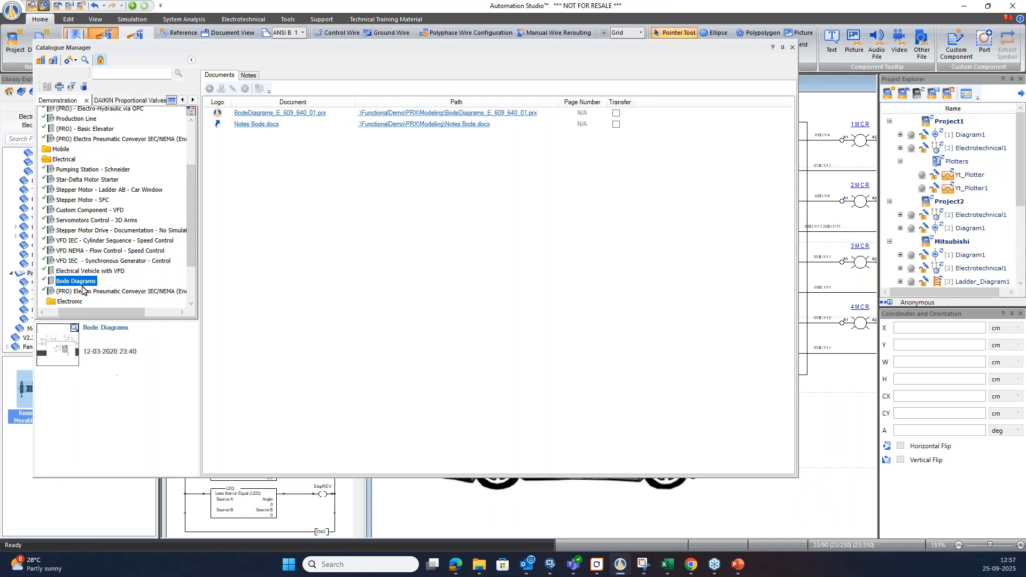
Play part of the IEC energy consumption video of the Electro Pneumatic Conveyor demo, pause it and return to the catalogue.
click(83, 290)
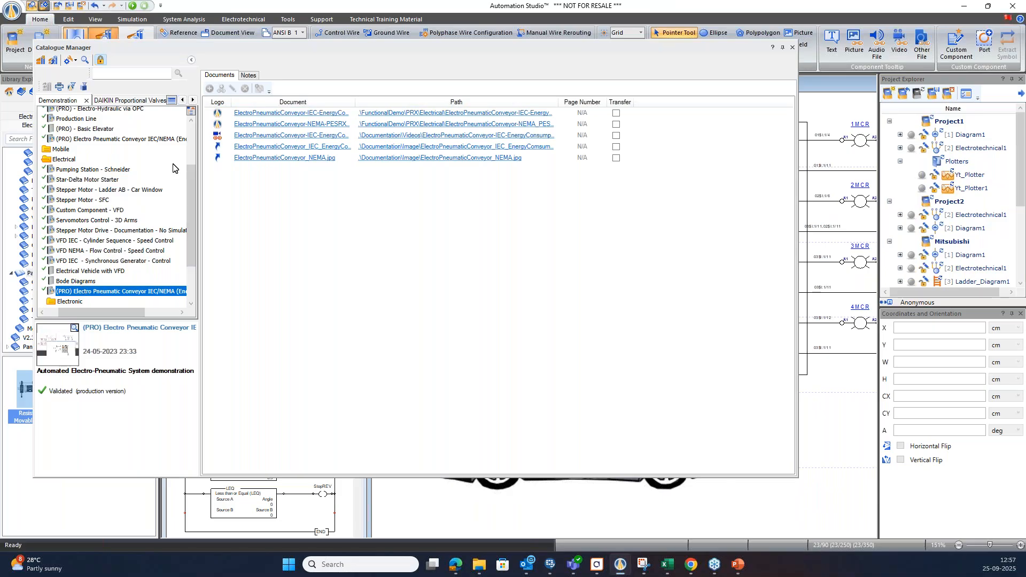
click(261, 137)
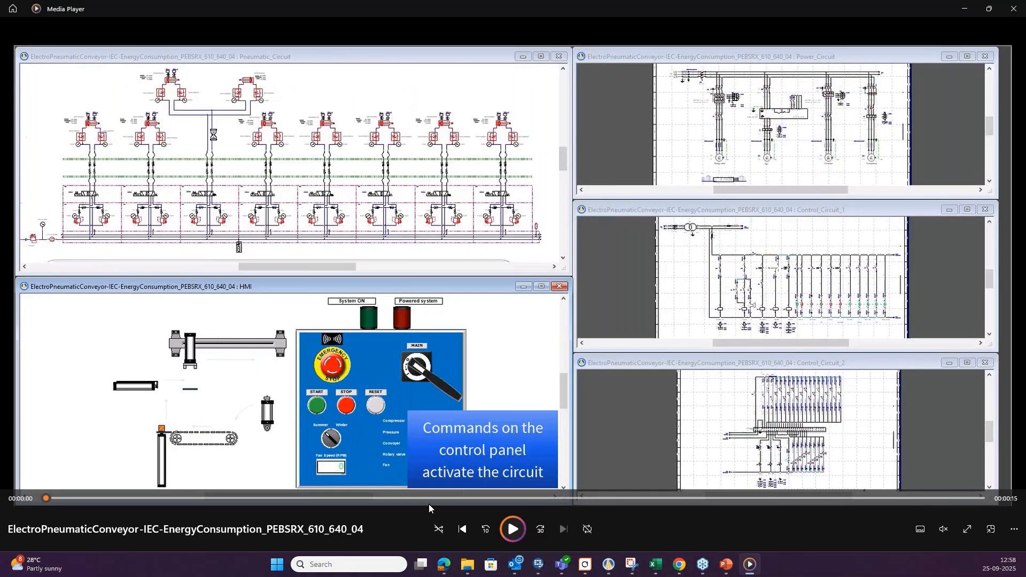
click(511, 534)
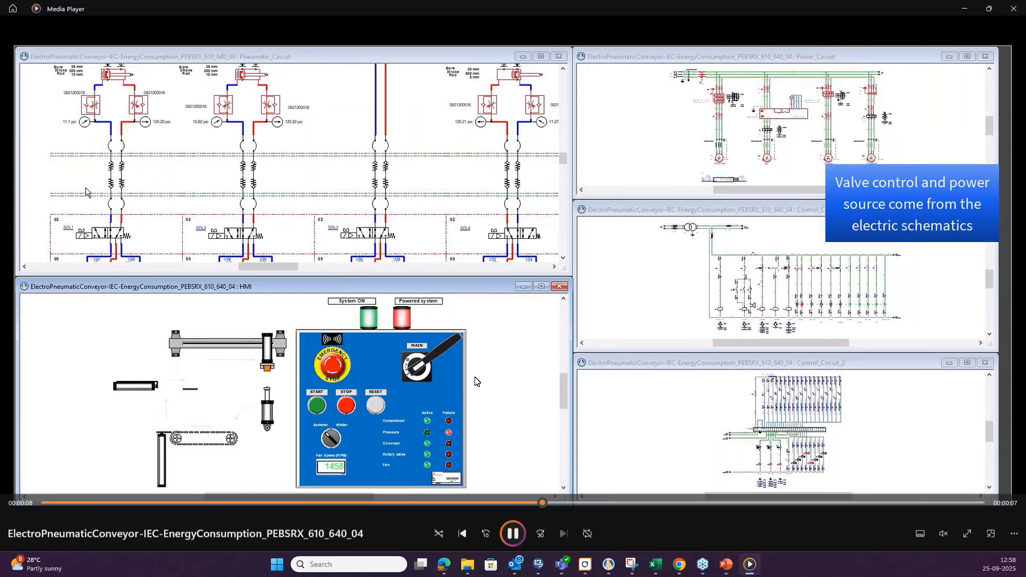
click(513, 534)
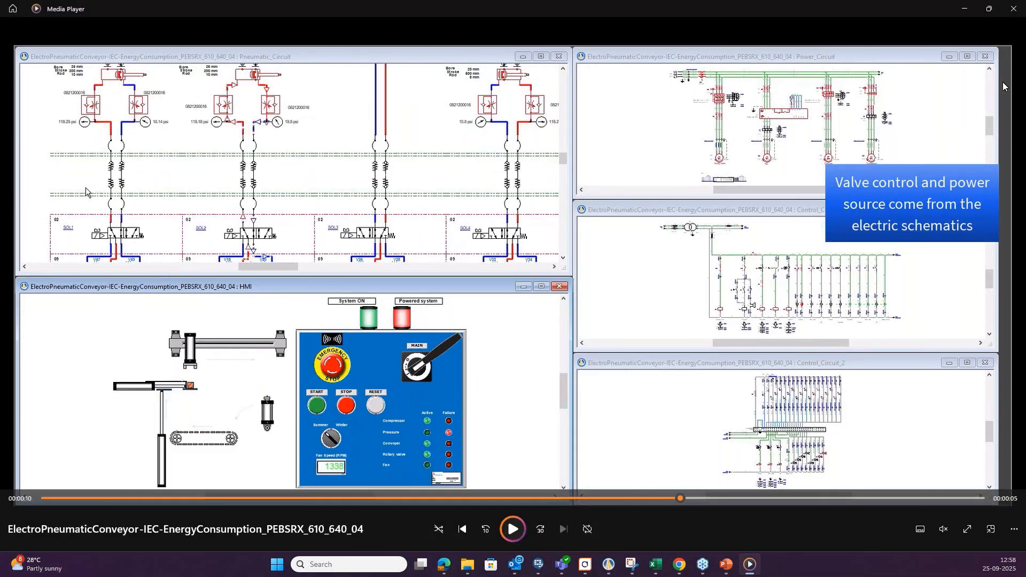
click(972, 14)
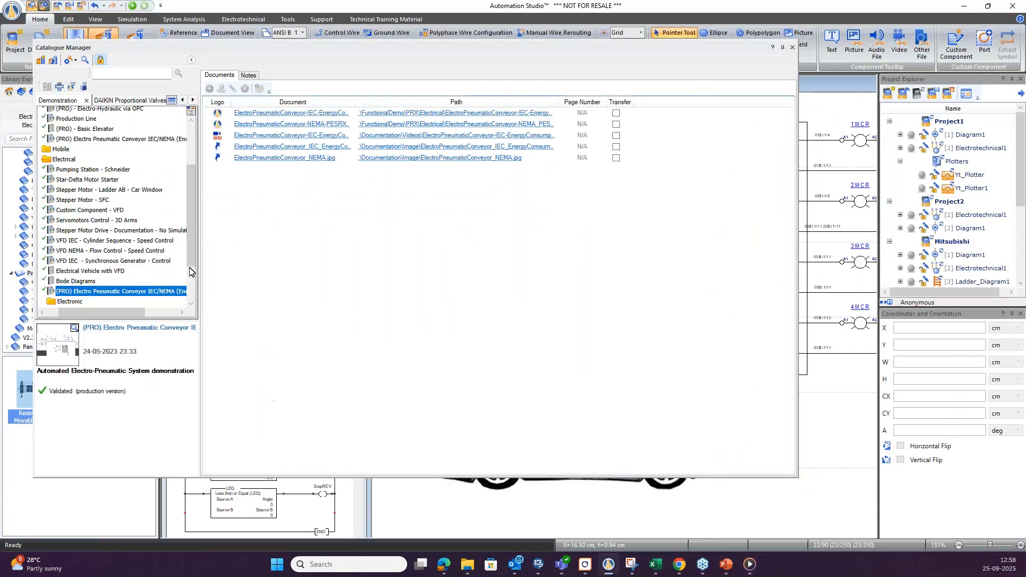
Review the Electrical demo projects in reverse order, from Bode Diagrams back up to Pumping Station - Schneider.
click(84, 283)
click(85, 272)
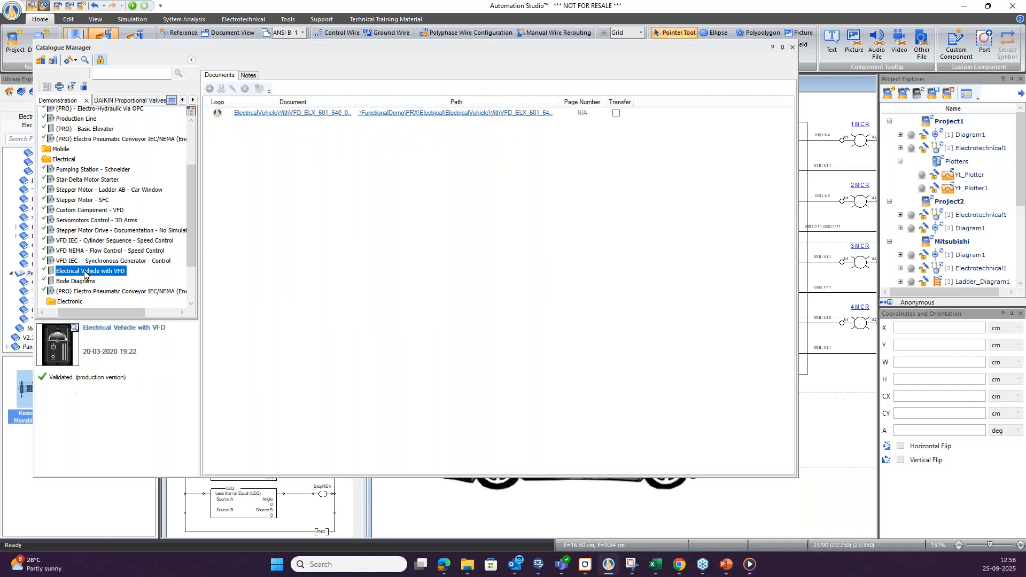
click(89, 261)
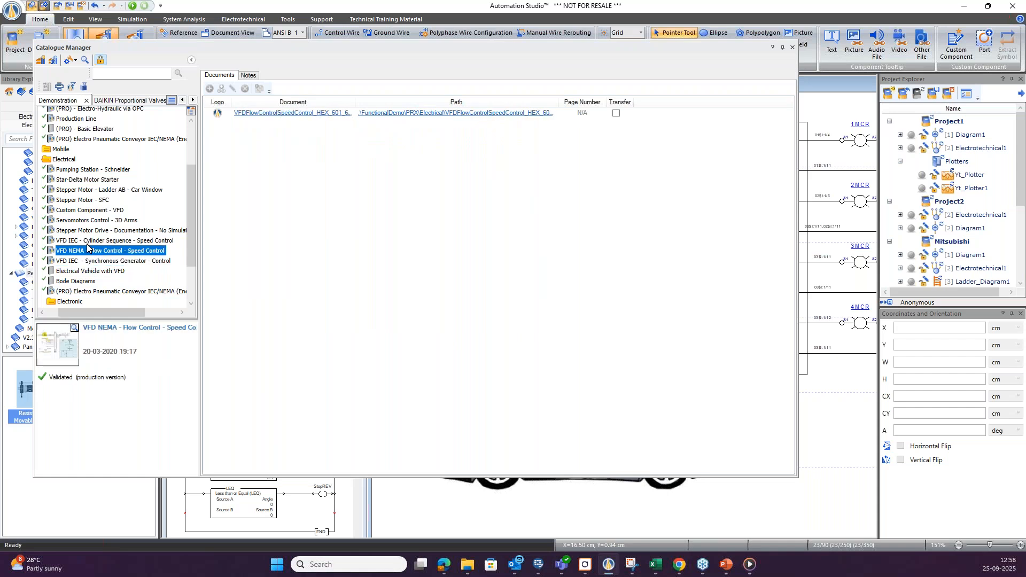
click(88, 240)
click(89, 230)
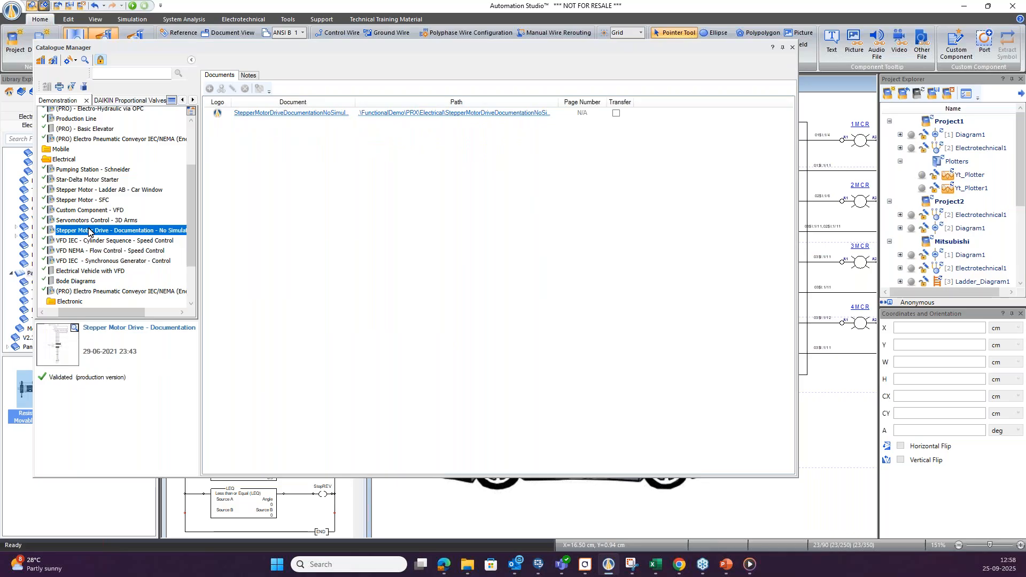
click(89, 221)
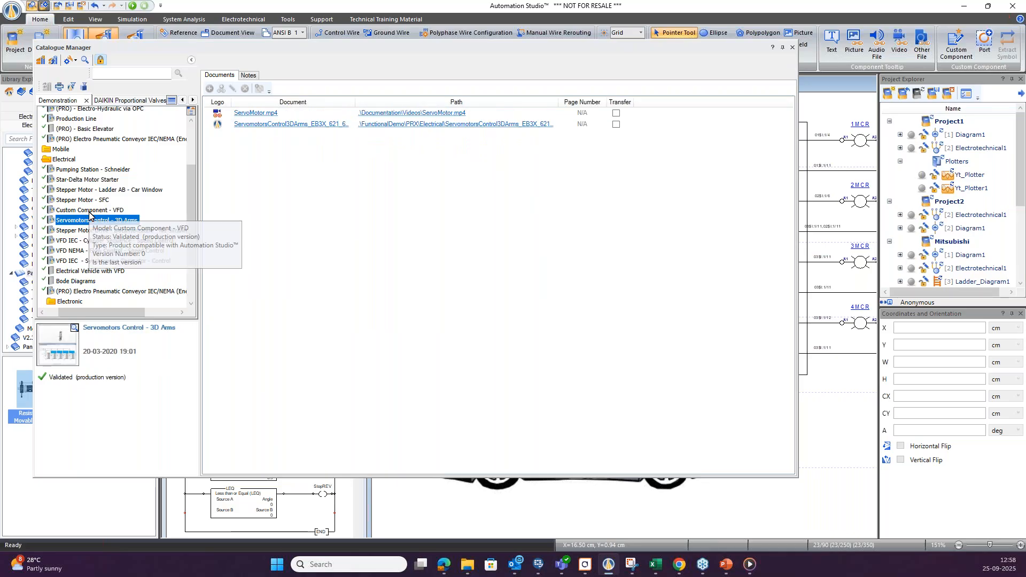
click(89, 210)
click(88, 201)
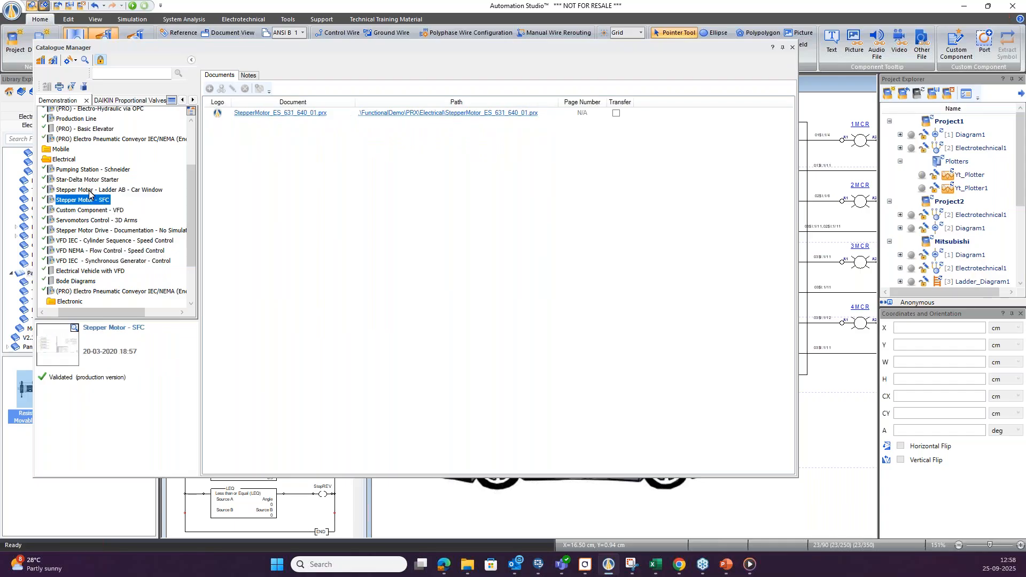
click(90, 192)
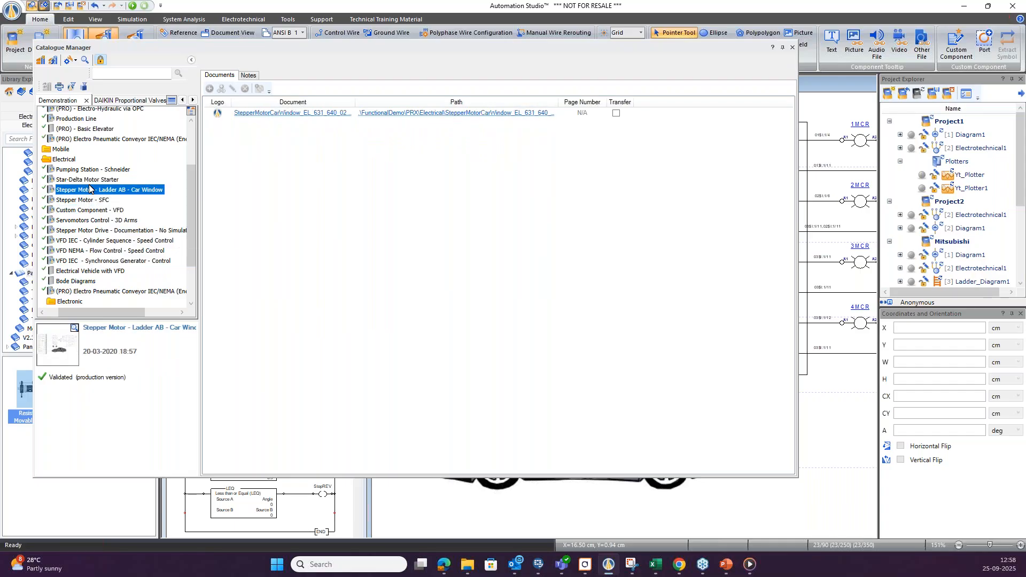
click(88, 181)
click(90, 171)
Select the By Department (Features) section of the Demonstration catalogue.
scroll(99, 234, down, 2)
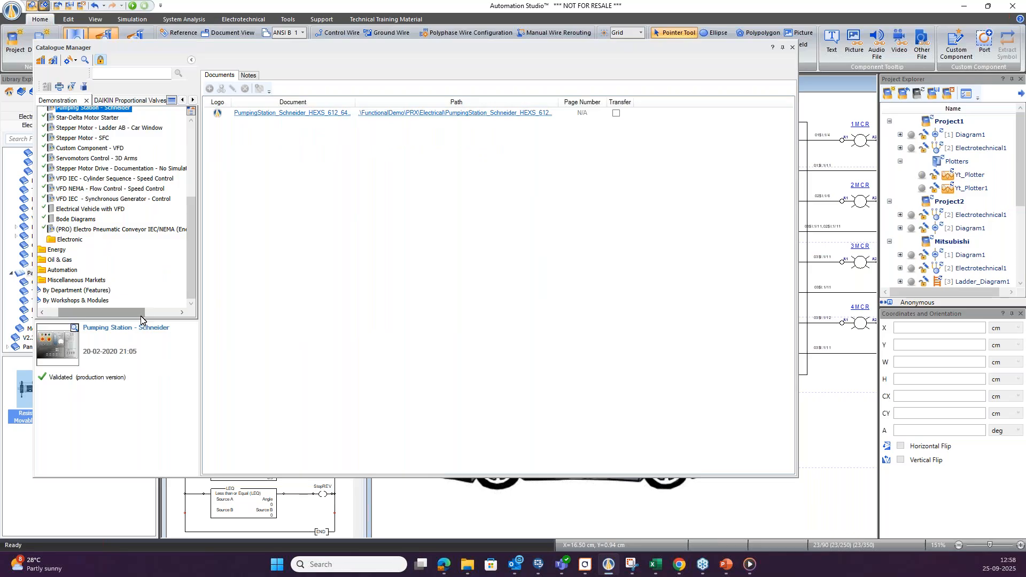
drag(139, 320, 65, 294)
click(60, 292)
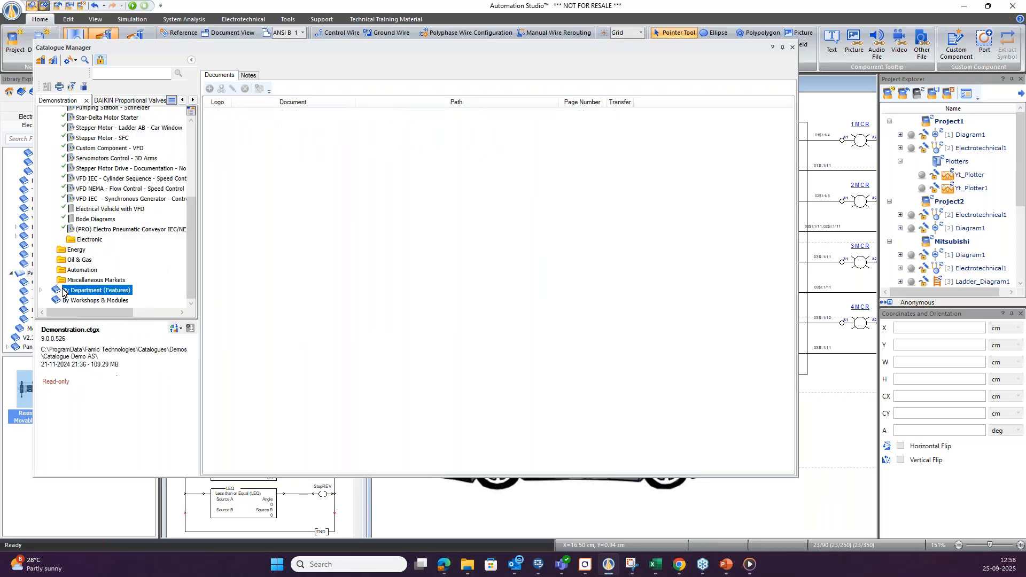
Expand the By Workshops & Modules and By Department (Features) sections of the Demonstration catalogue to view their folders.
click(63, 301)
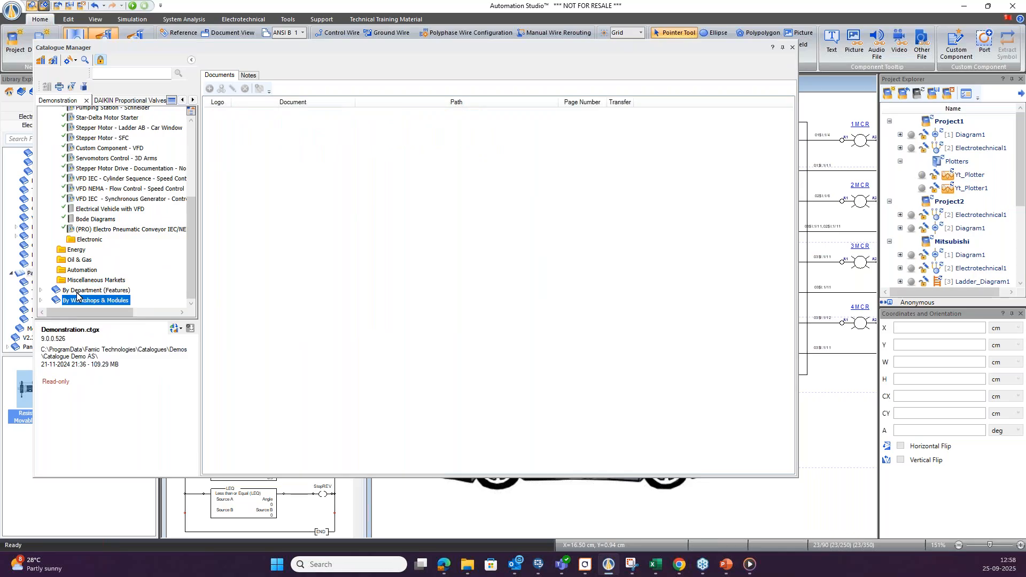
click(41, 301)
click(41, 292)
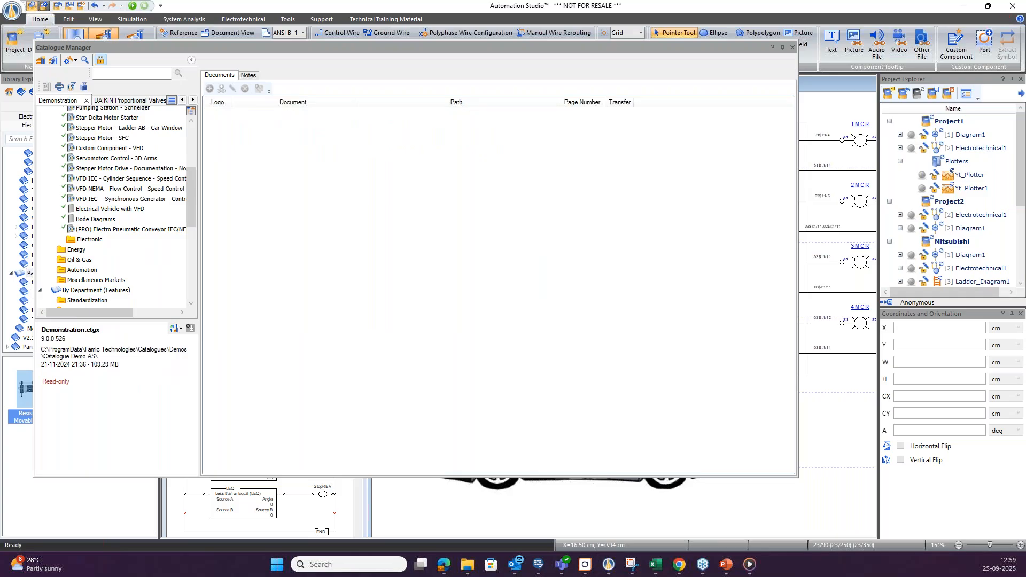
scroll(104, 274, down, 3)
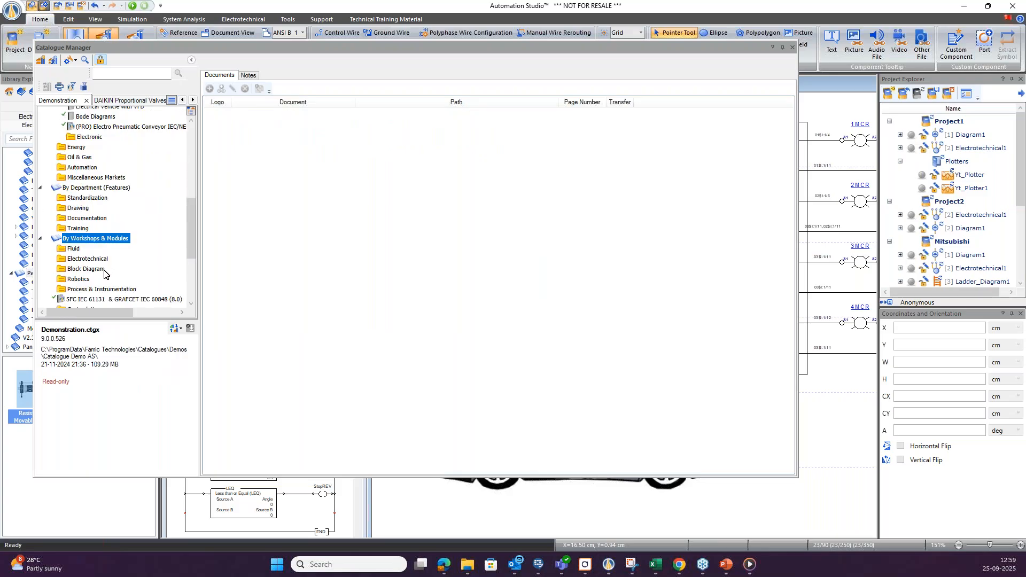
Open the Drilling Factory (Solution-LSIS) project from the Ladder LS ELECTRIC (6.4) demo under Automation, and close the Catalogue Manager.
double_click(76, 167)
double_click(78, 179)
click(86, 198)
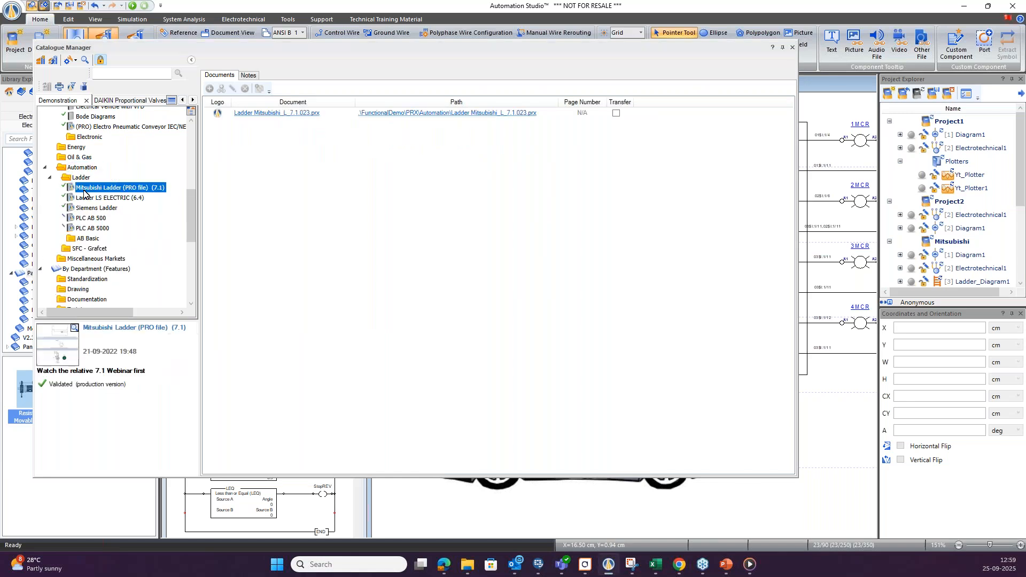
click(88, 208)
click(93, 199)
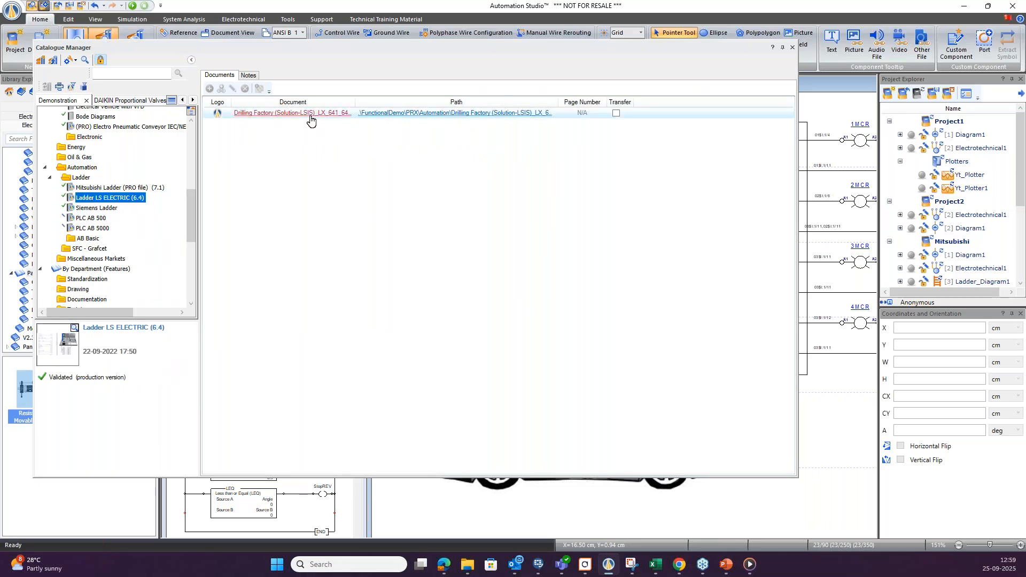
click(311, 120)
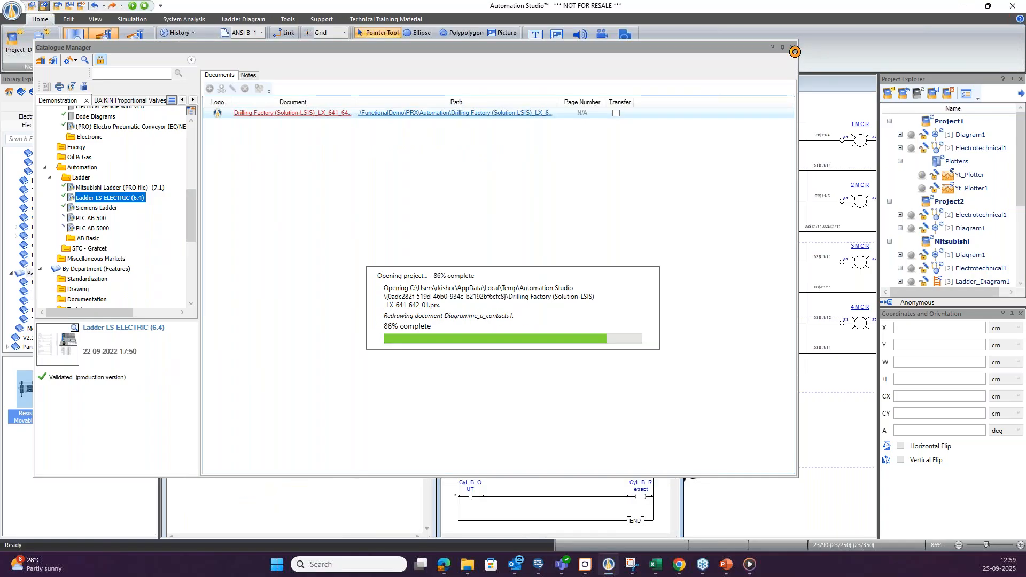
click(793, 49)
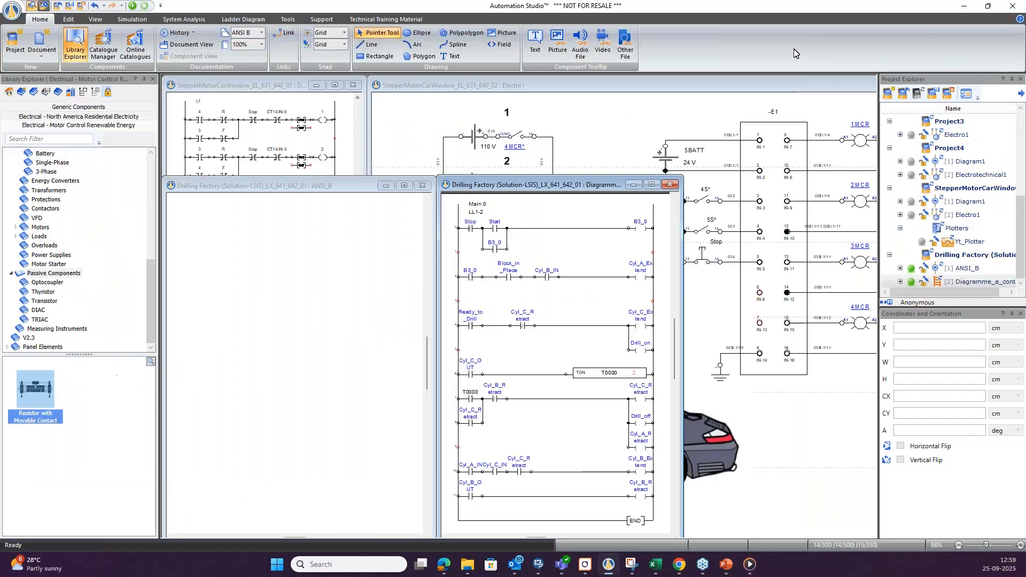
Maximize the Drilling Factory ANSI_B diagram, simulate it and actuate the Start contact to run the drilling sequence.
drag(304, 187, 578, 136)
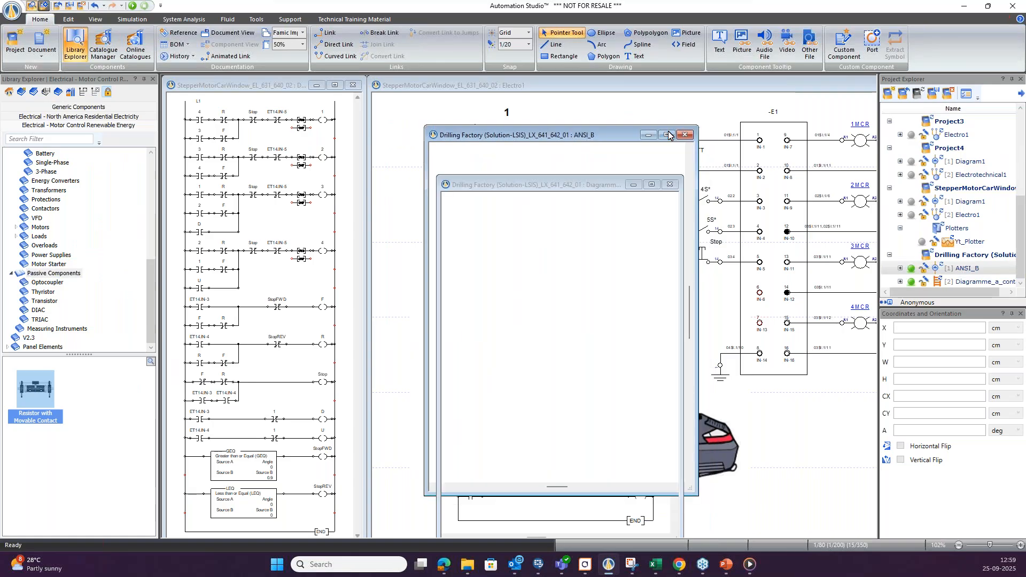
click(669, 135)
right_click(630, 280)
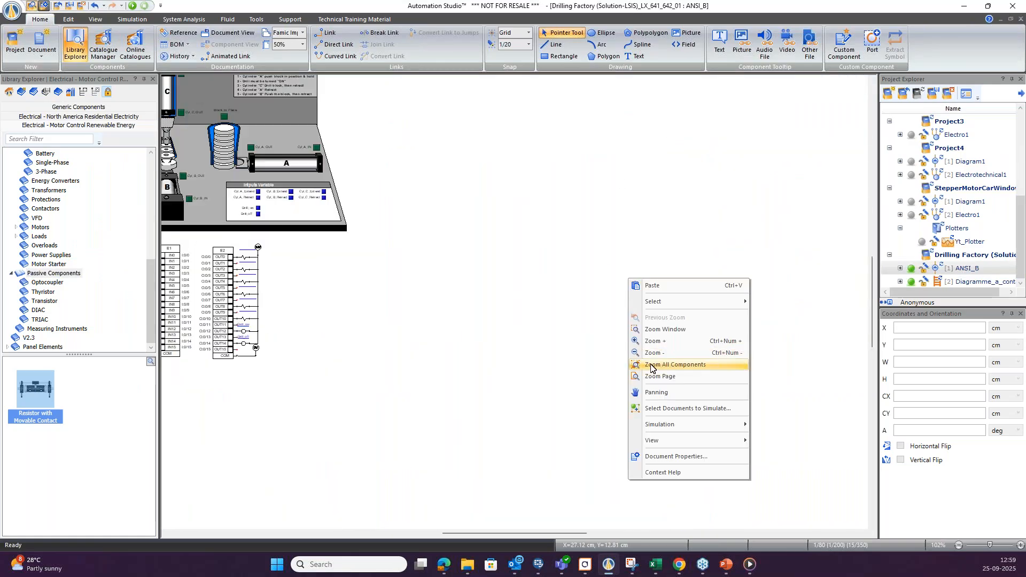
click(651, 367)
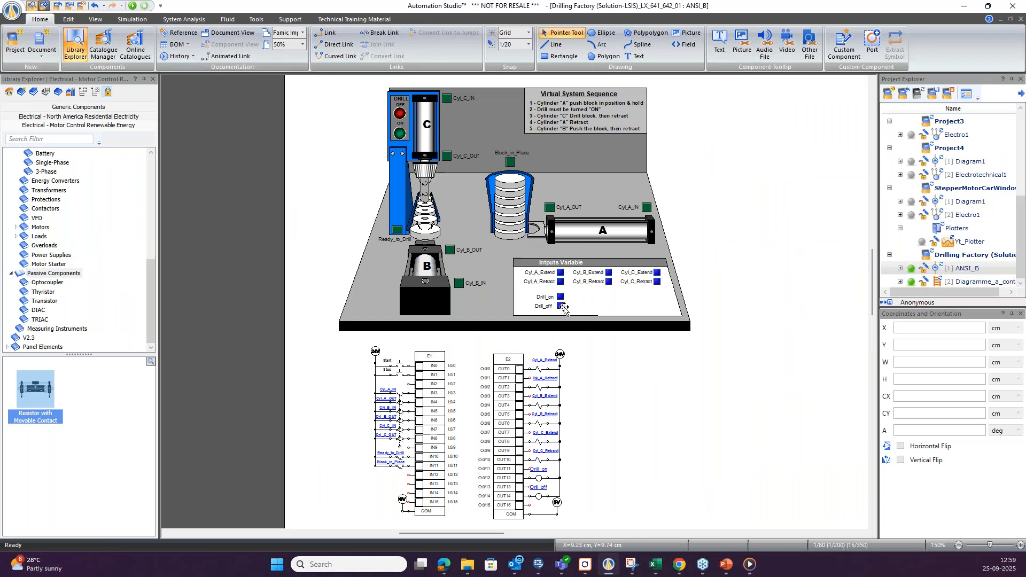
key(F5)
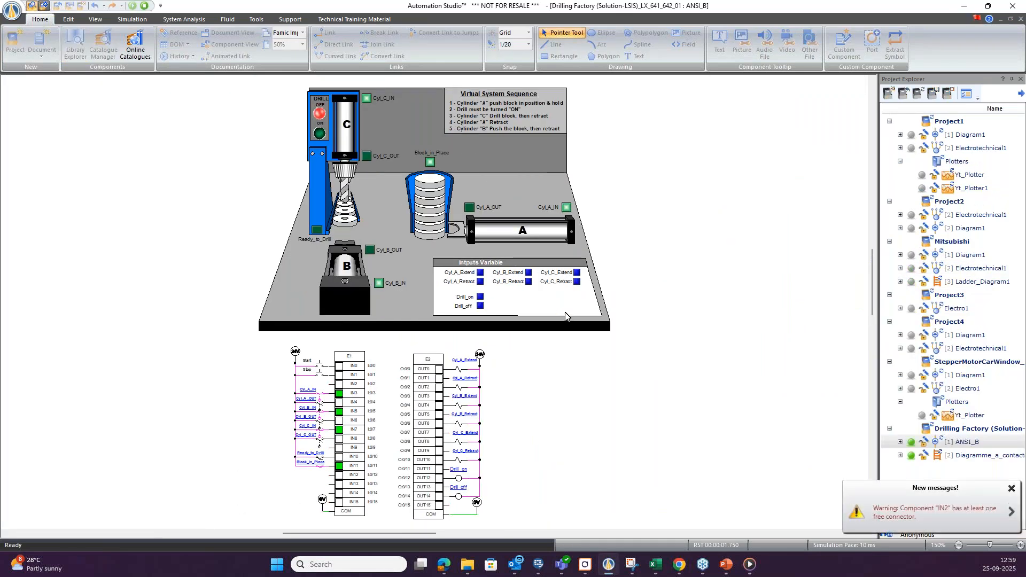
click(320, 368)
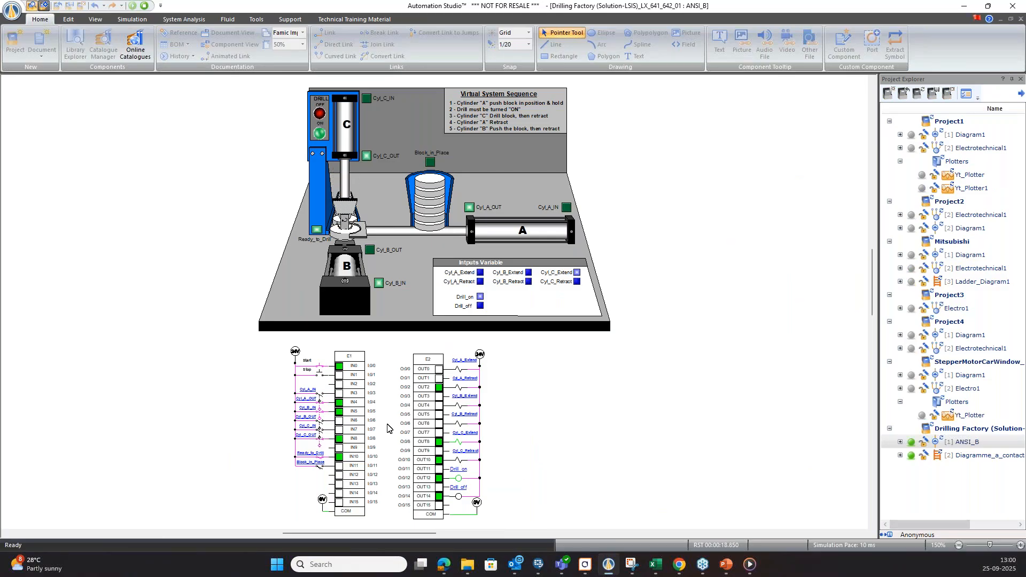
Examine the live Diagramme_a_contacts1 ladder, return to the ANSI_B diagram and stop the simulation.
double_click(982, 458)
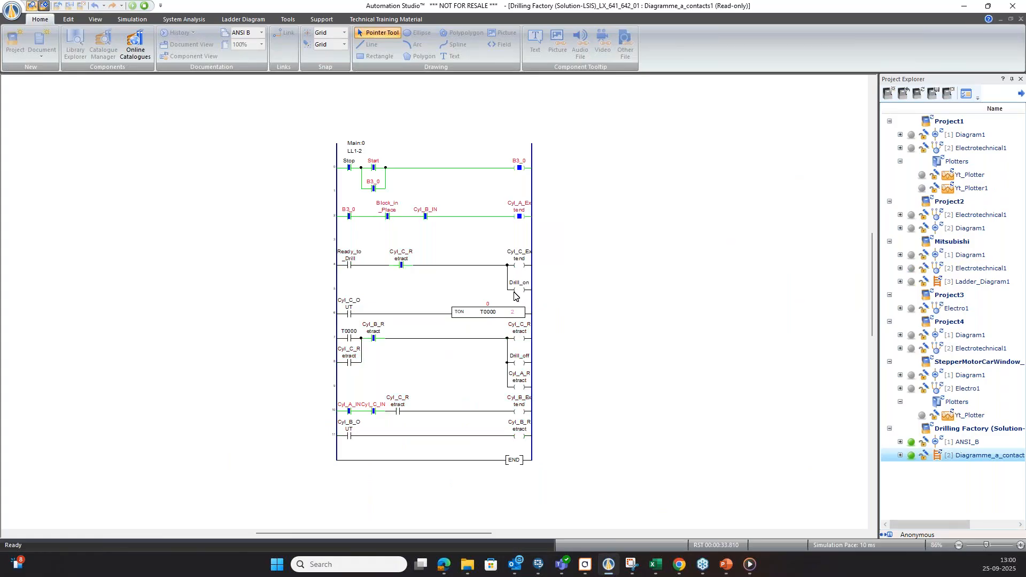
double_click(946, 443)
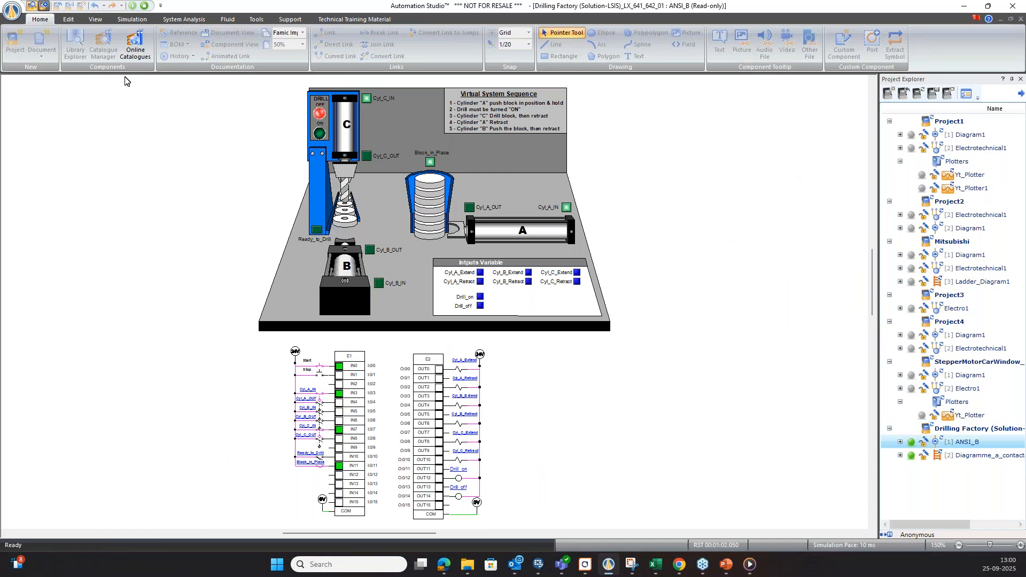
click(144, 6)
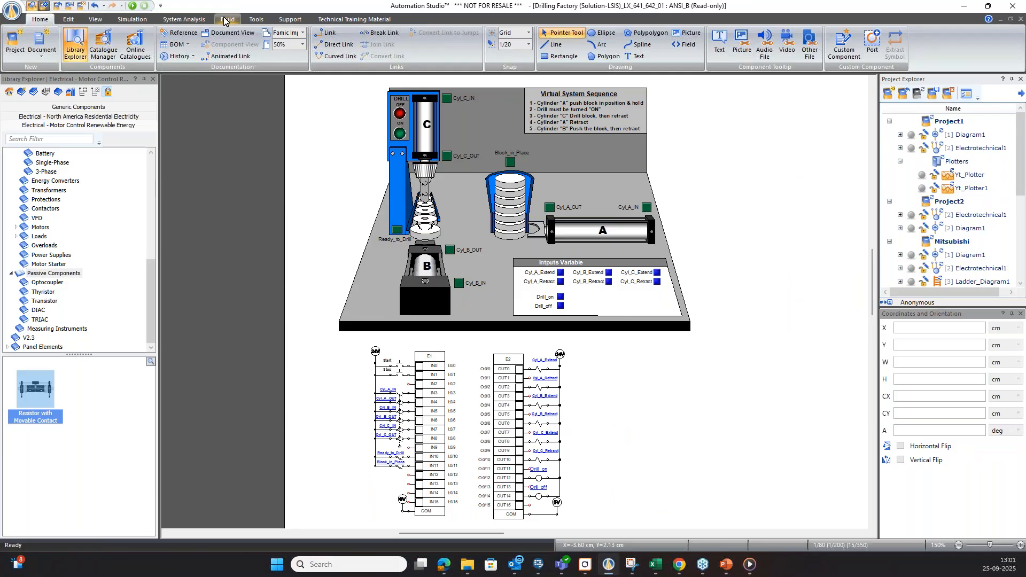
Place a text box about 10.6 by 3 cm beside the E2 output module and enter the contact's e-mail address.
click(636, 57)
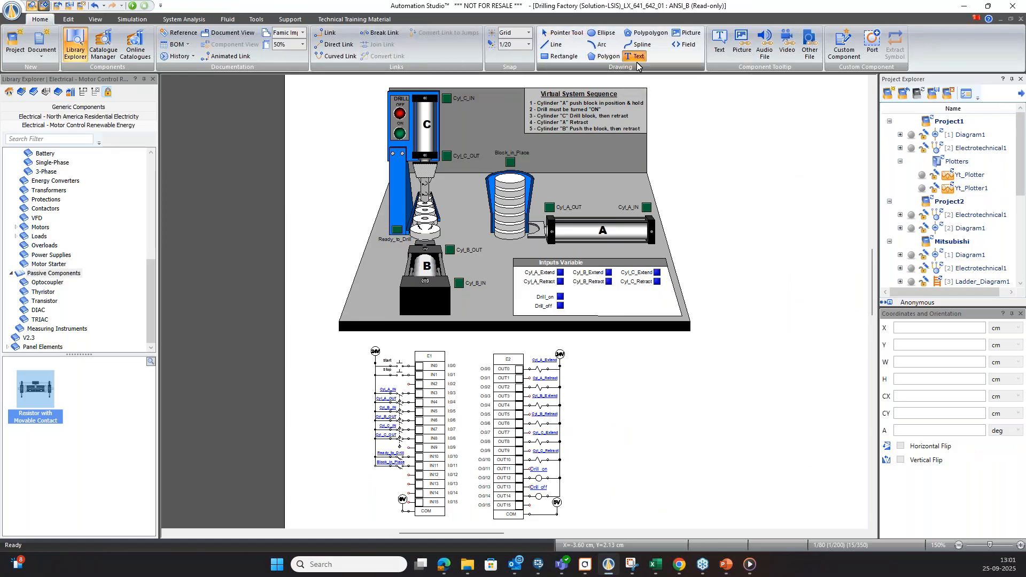
drag(626, 369, 787, 414)
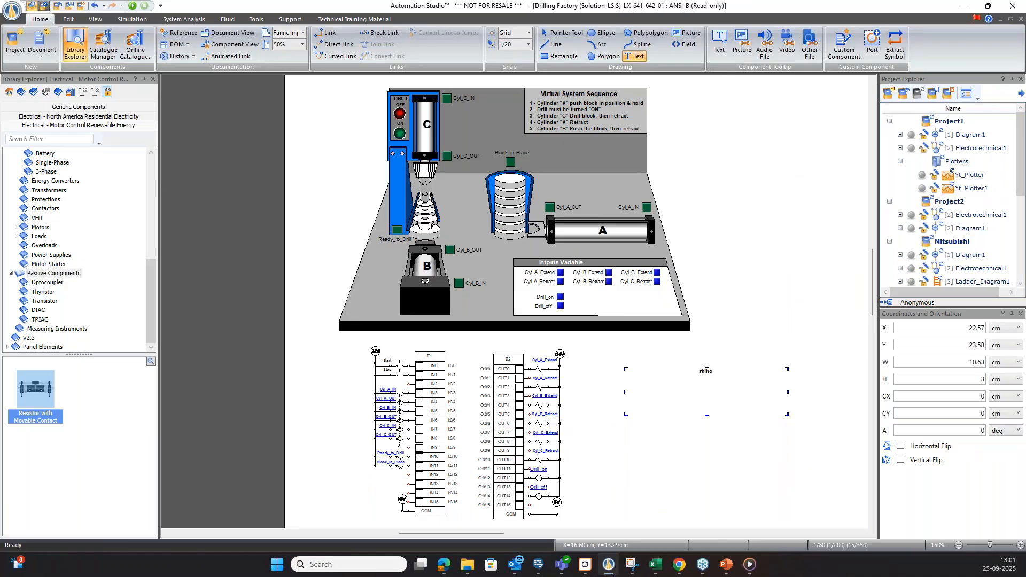
scroll(725, 392, up, 11)
scroll(727, 392, up, 1)
click(744, 314)
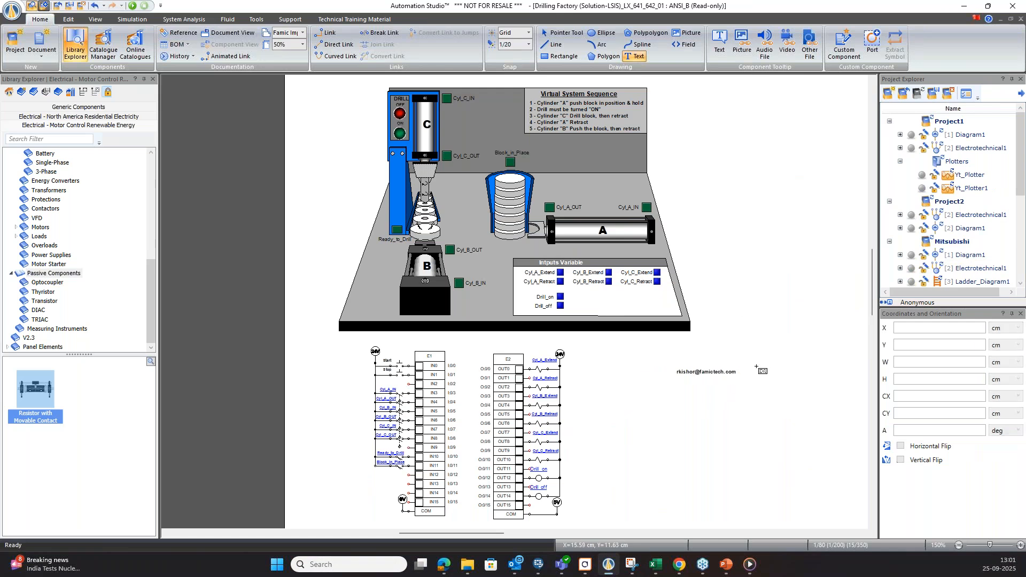
scroll(732, 377, up, 3)
scroll(735, 380, up, 1)
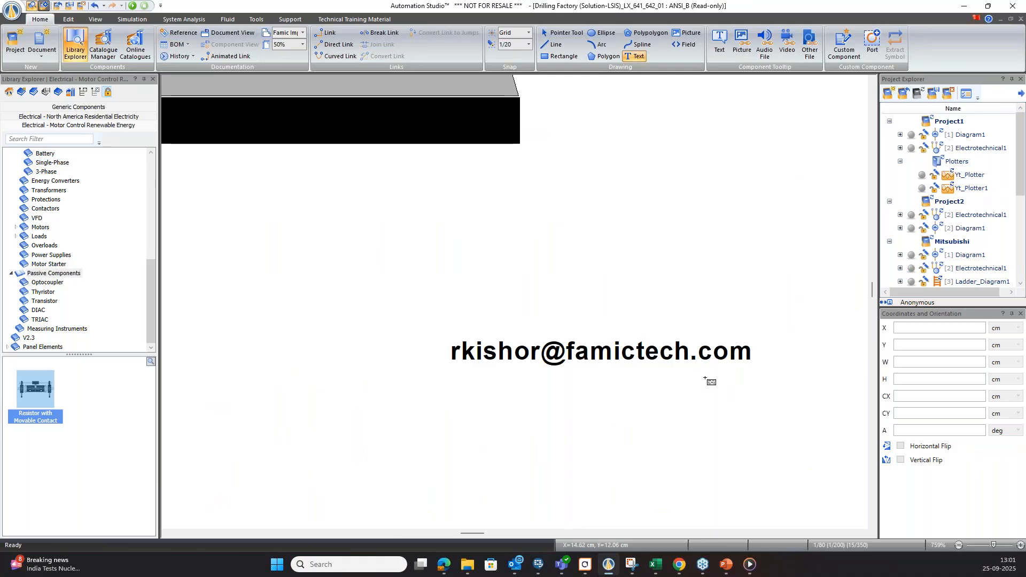
scroll(675, 373, down, 3)
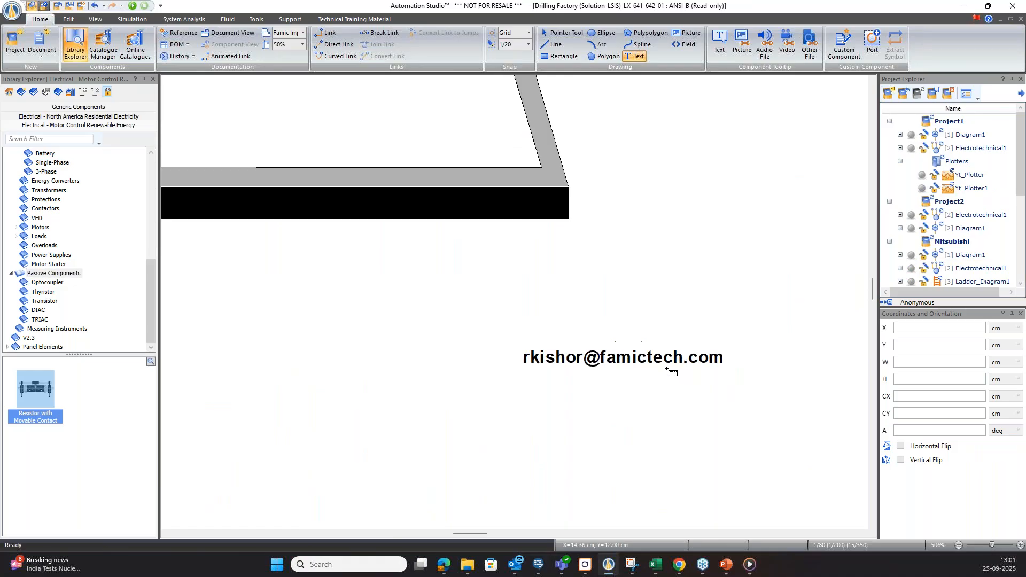
scroll(664, 372, up, 2)
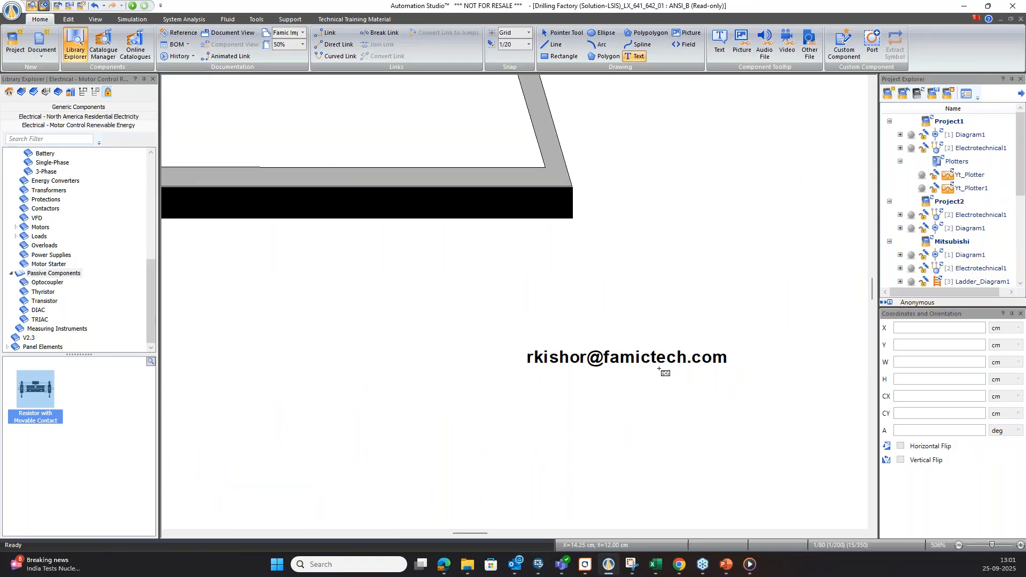